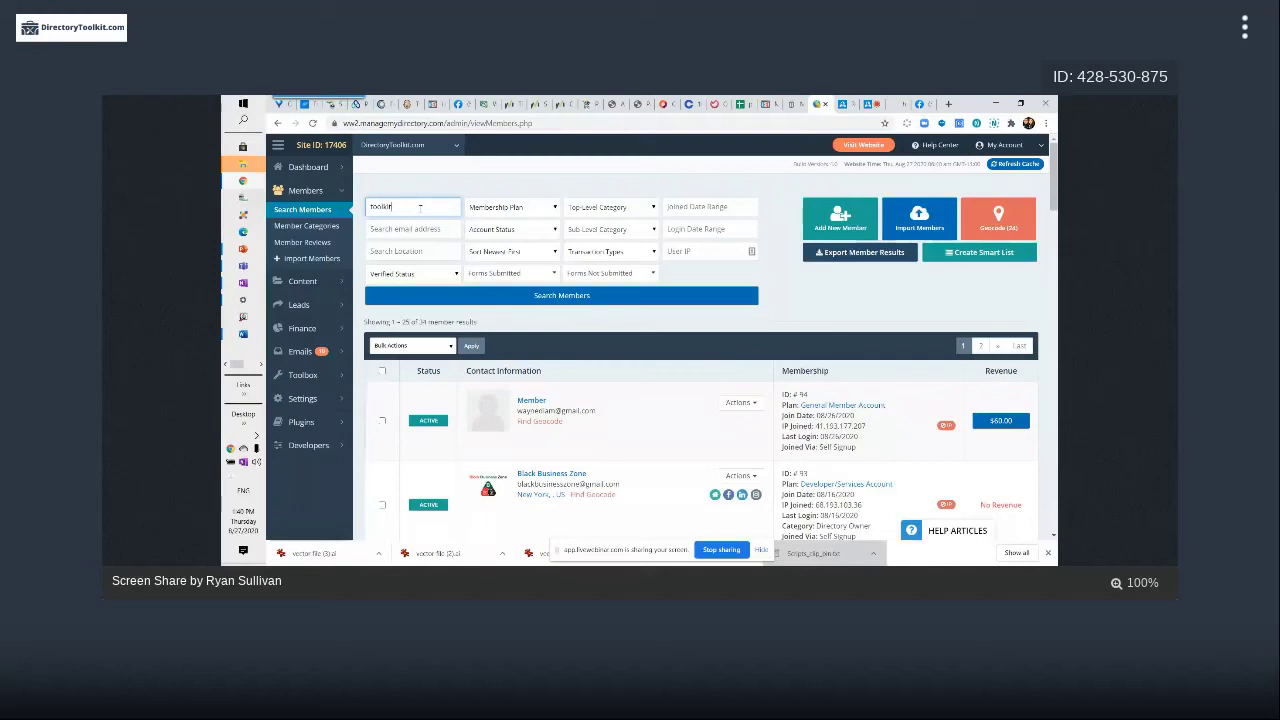
# Search members for 'toolkit' and log in as the DirectoryToolkit member
pyautogui.press('Return')
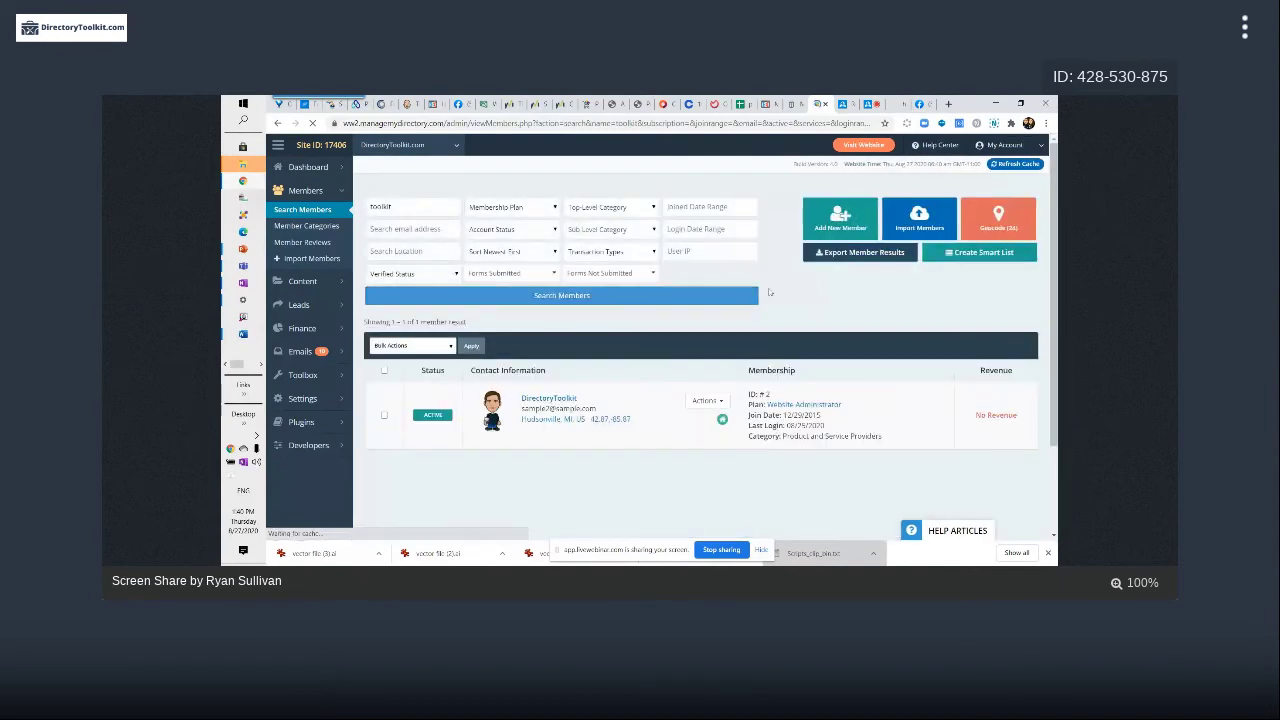
pyautogui.click(707, 400)
pyautogui.click(685, 437)
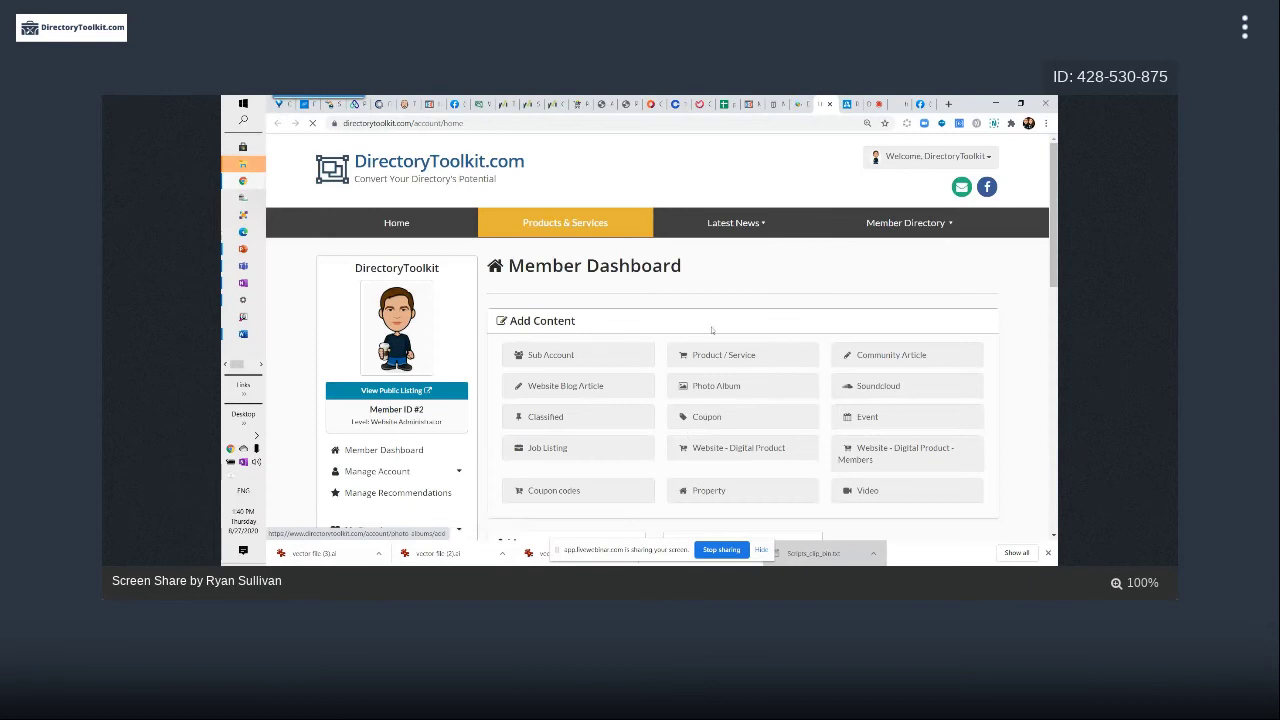
# Open the Profile Photo page and find the recommended cover photo size
pyautogui.scroll(-5, 591, 417)
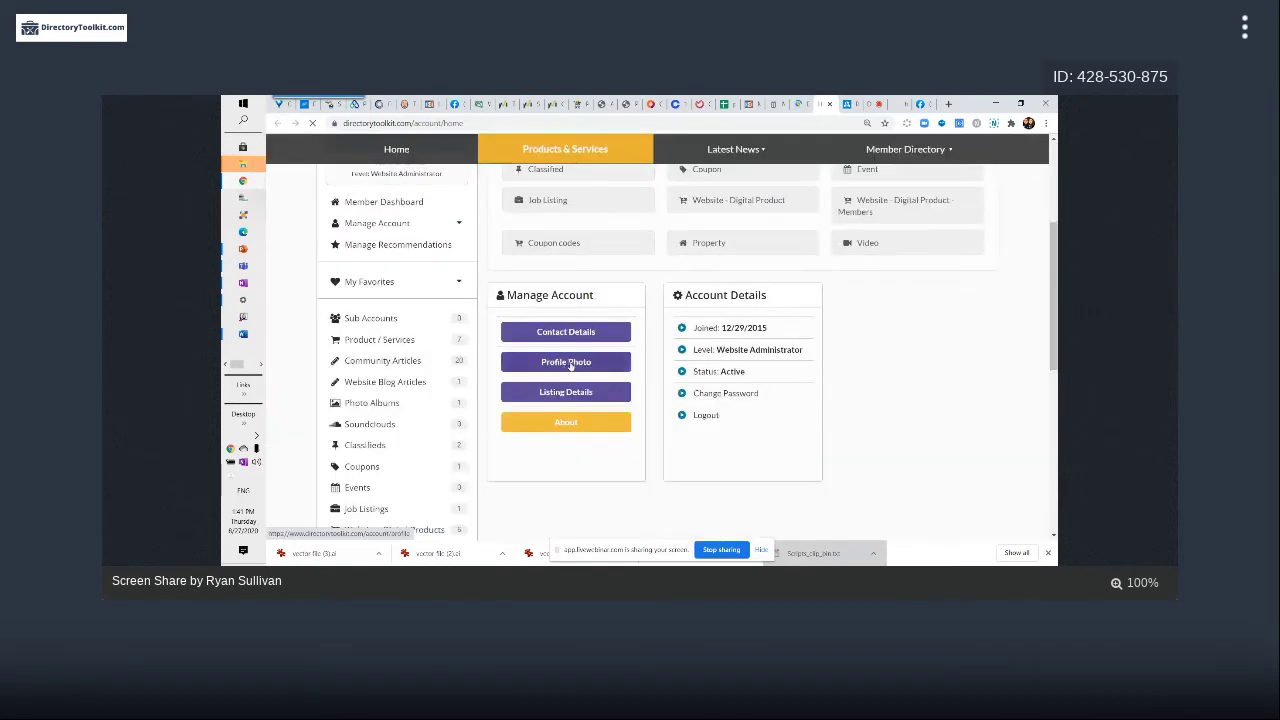
pyautogui.click(570, 365)
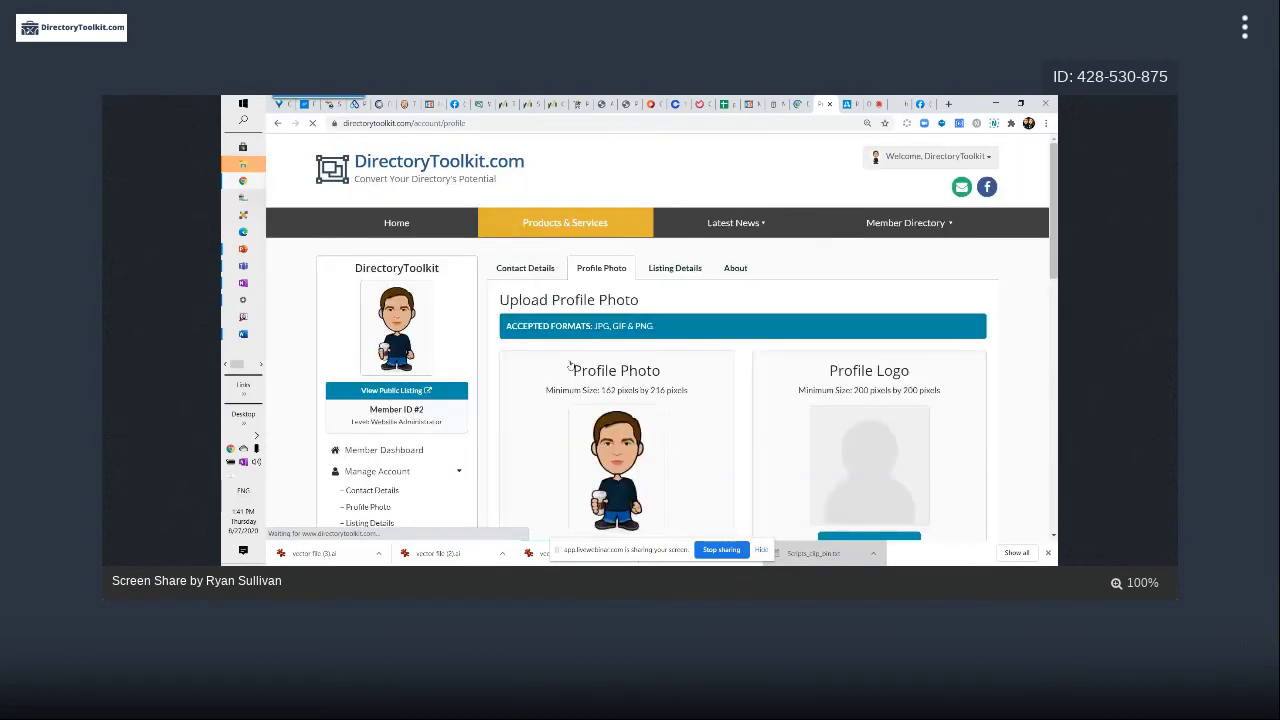
pyautogui.scroll(-5, 570, 365)
pyautogui.scroll(1, 570, 365)
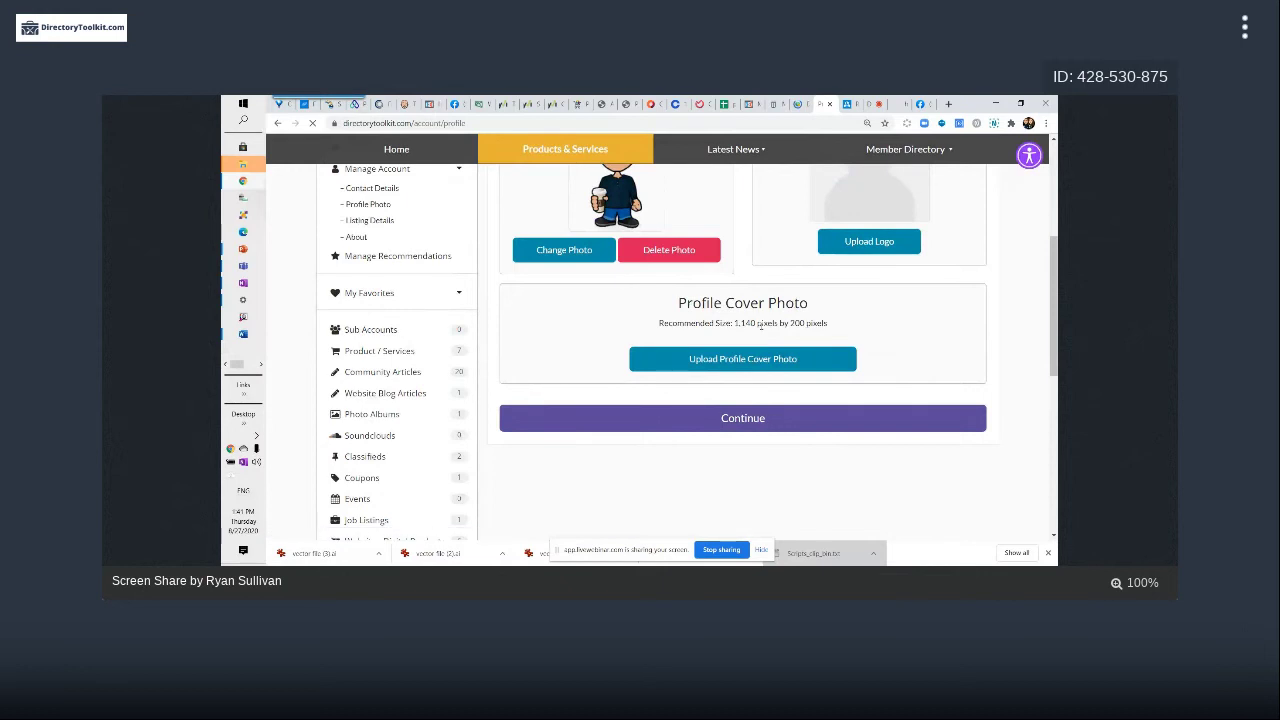
pyautogui.moveTo(734, 322); pyautogui.dragTo(837, 322)
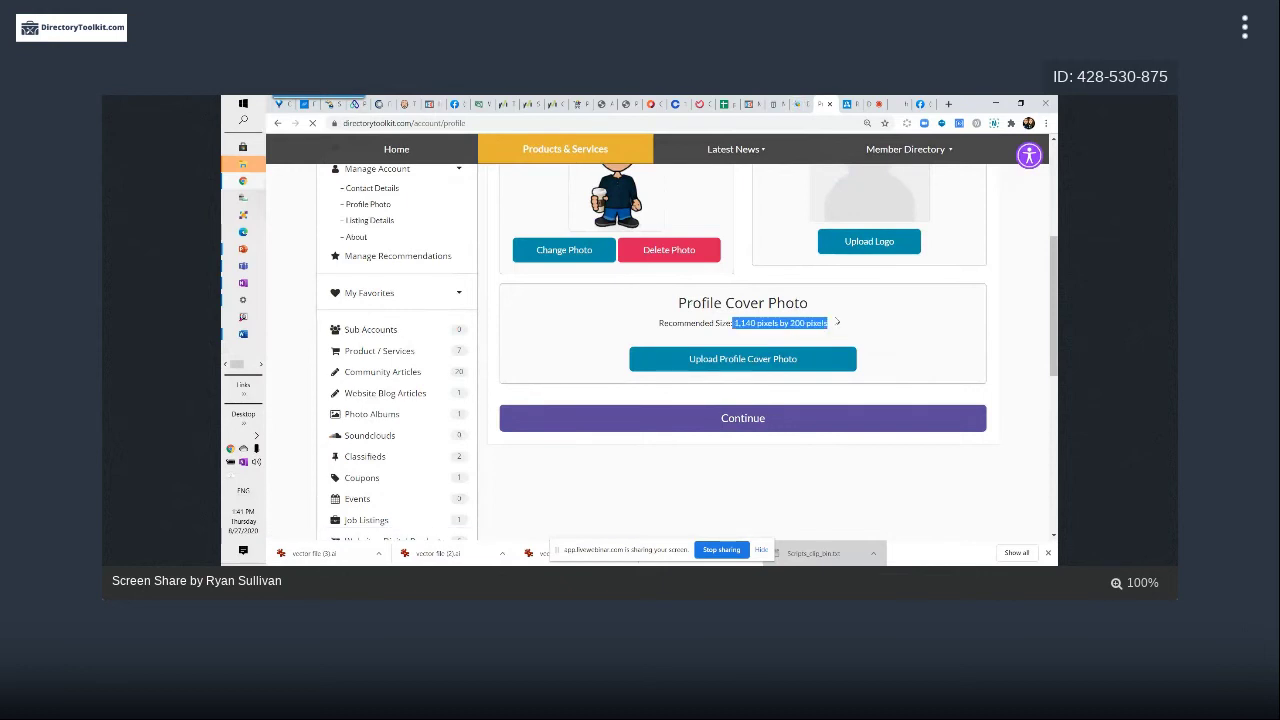
pyautogui.click(753, 325)
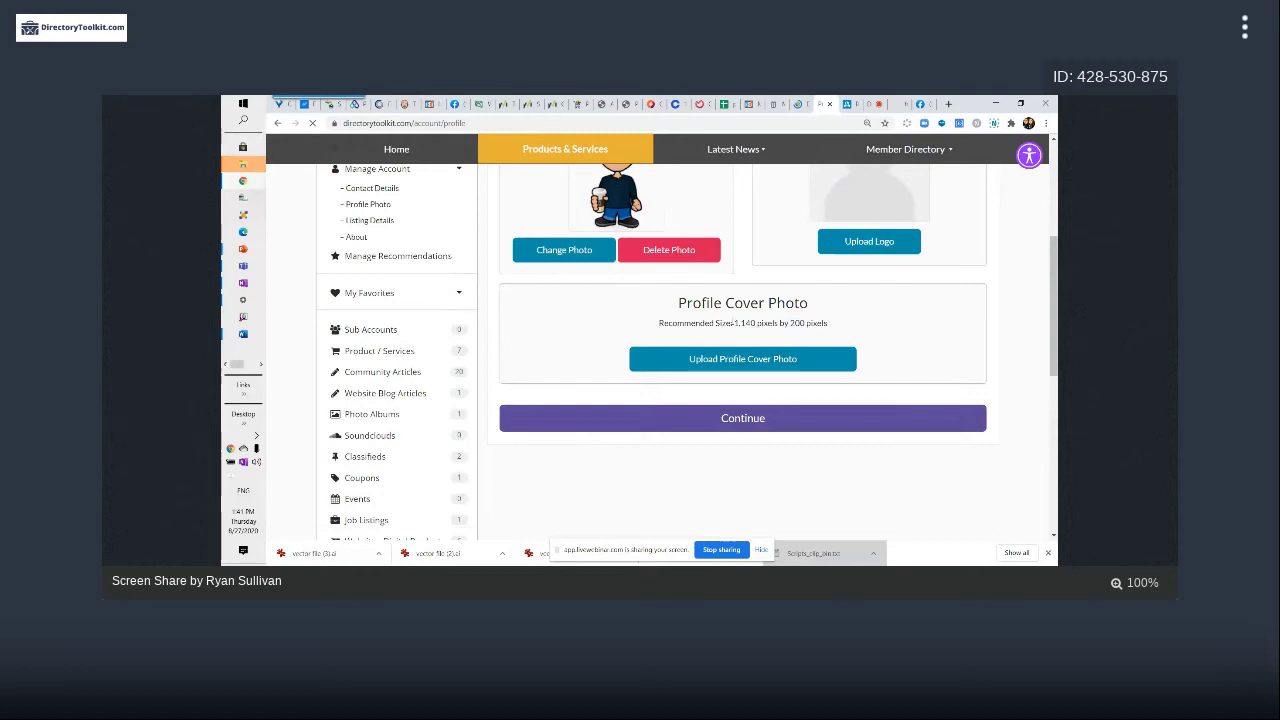
pyautogui.moveTo(731, 323); pyautogui.dragTo(815, 323)
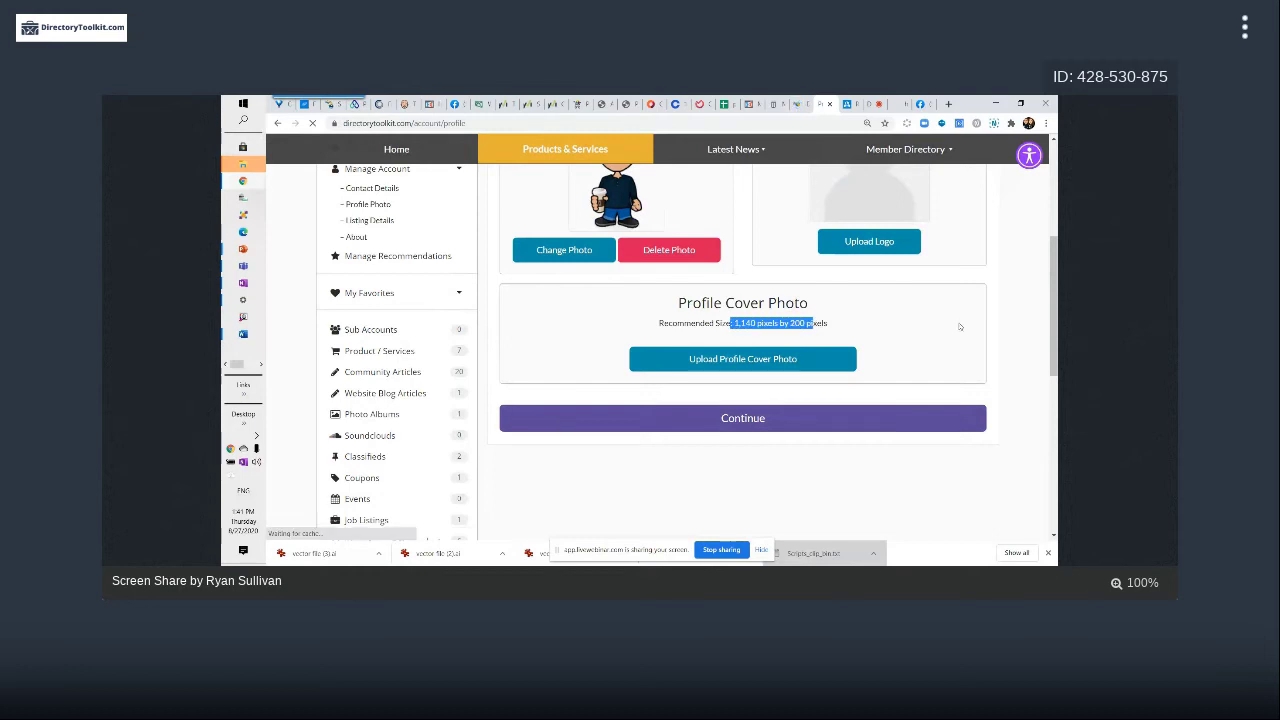
pyautogui.click(734, 323)
# Note the 1,140 by 200 pixel cover size, then begin a profile cover upload without choosing a file
pyautogui.moveTo(734, 323); pyautogui.dragTo(842, 324)
pyautogui.click(815, 323)
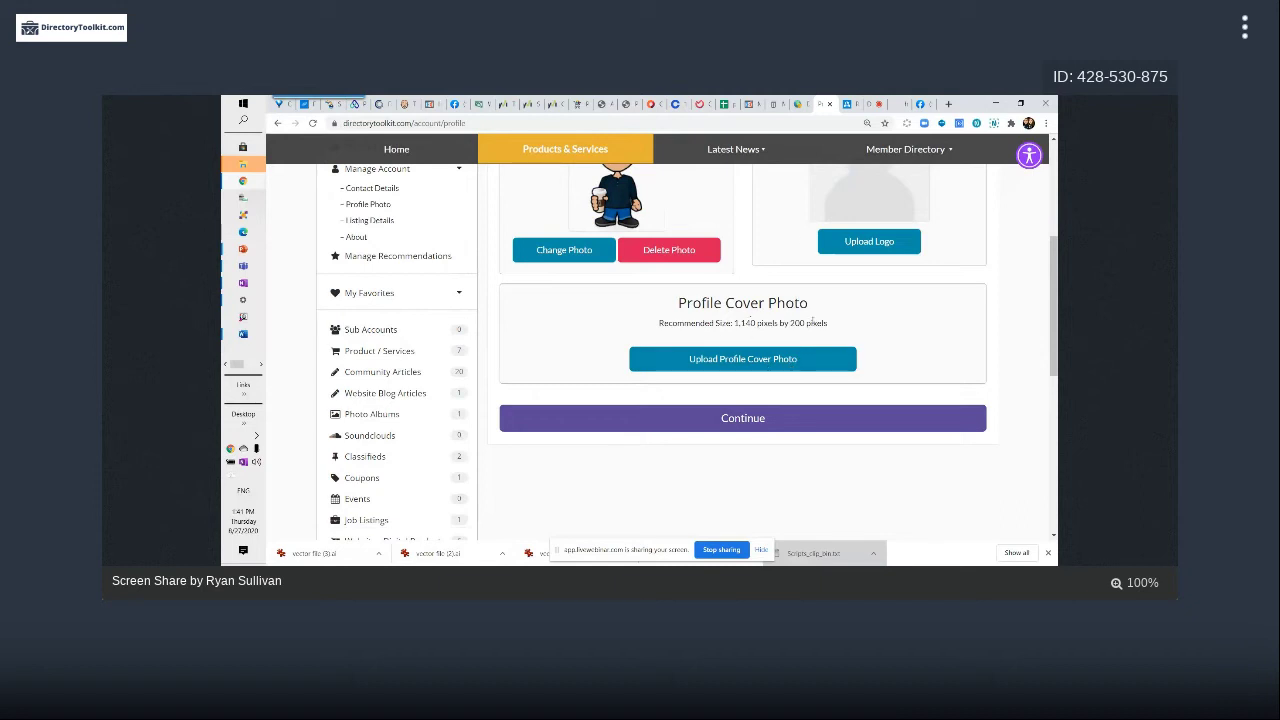
pyautogui.moveTo(768, 322); pyautogui.dragTo(838, 324)
pyautogui.click(838, 324)
pyautogui.click(743, 352)
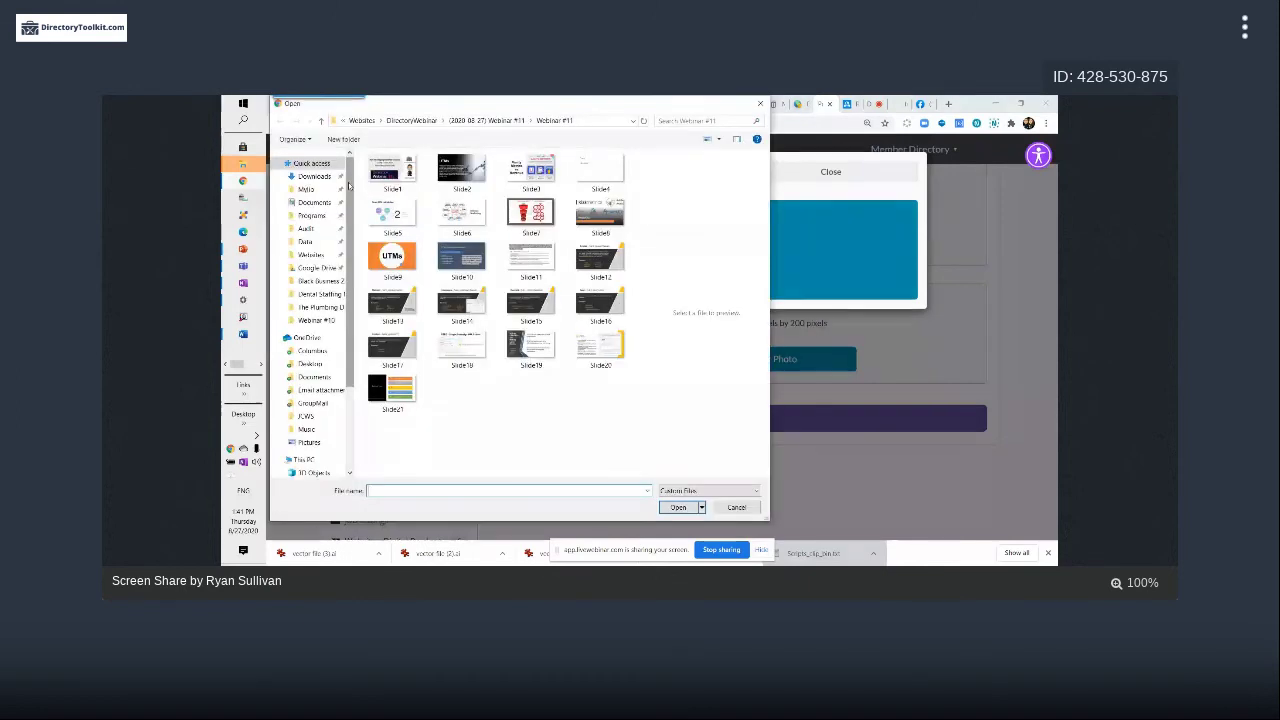
pyautogui.click(737, 508)
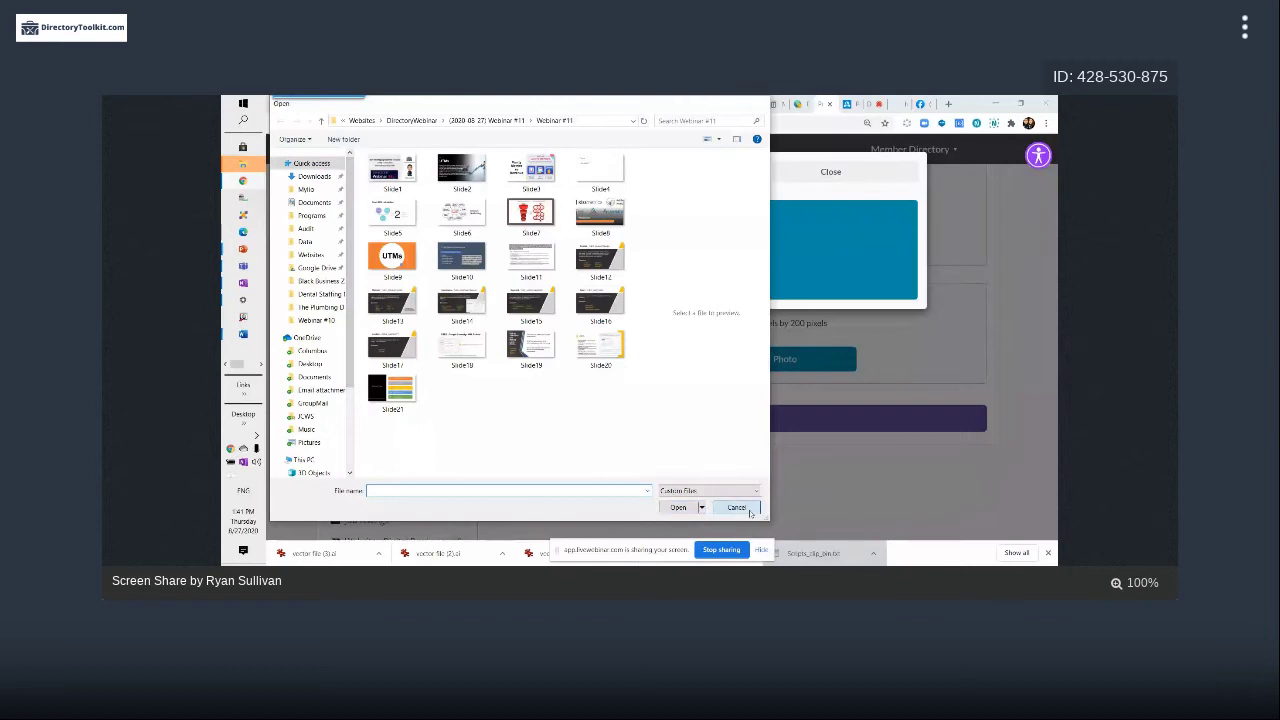
# Go to jumpstory.com in a new tab and log in
pyautogui.hotkey('ctrl', 't')
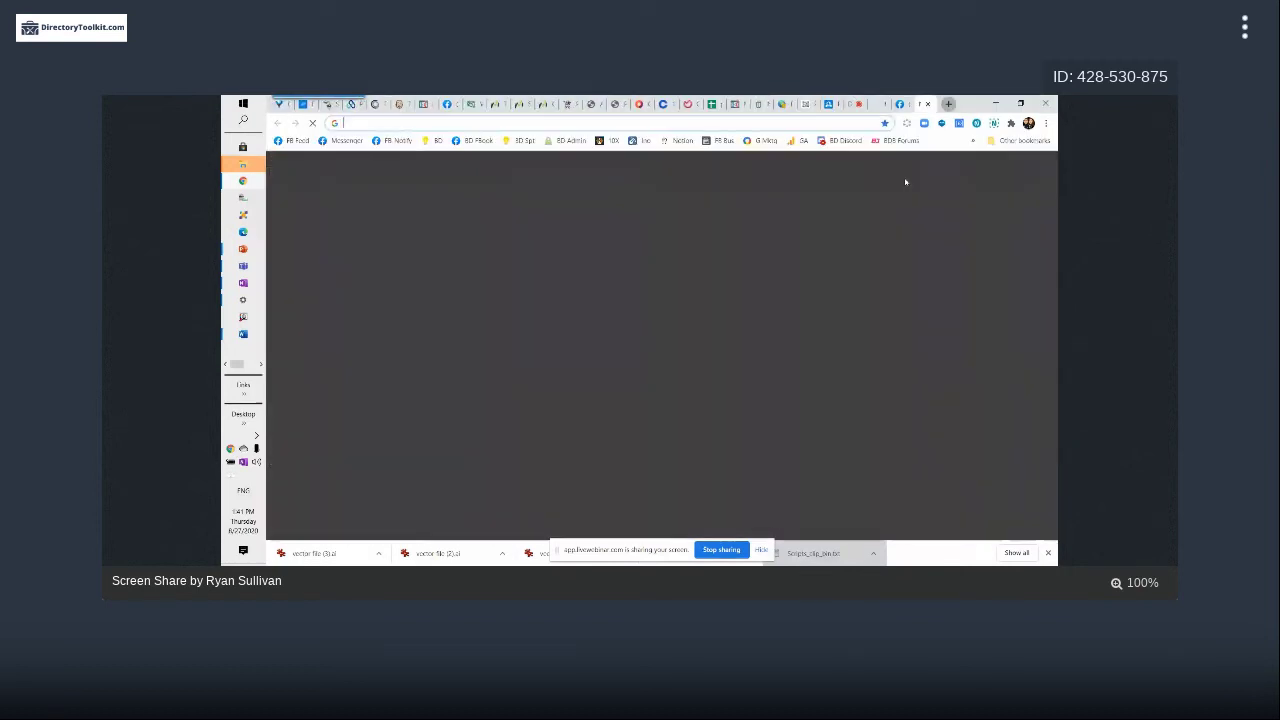
pyautogui.write('jumps')
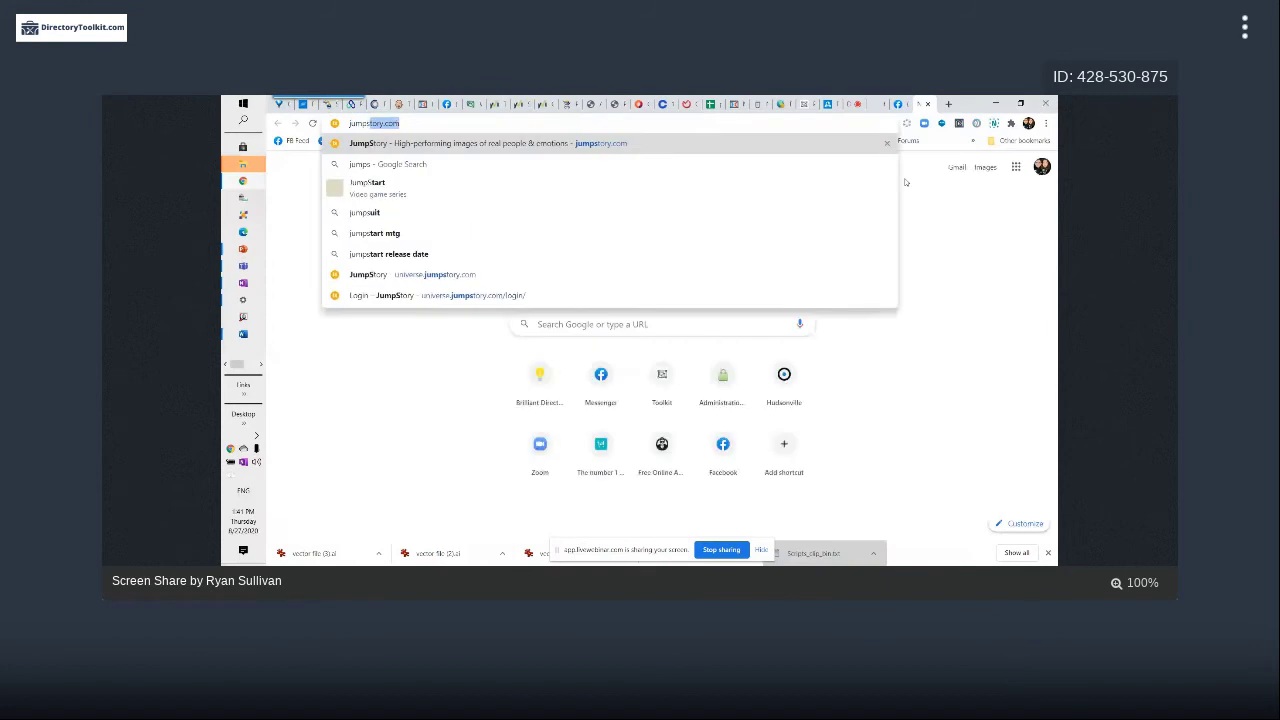
pyautogui.press('Return')
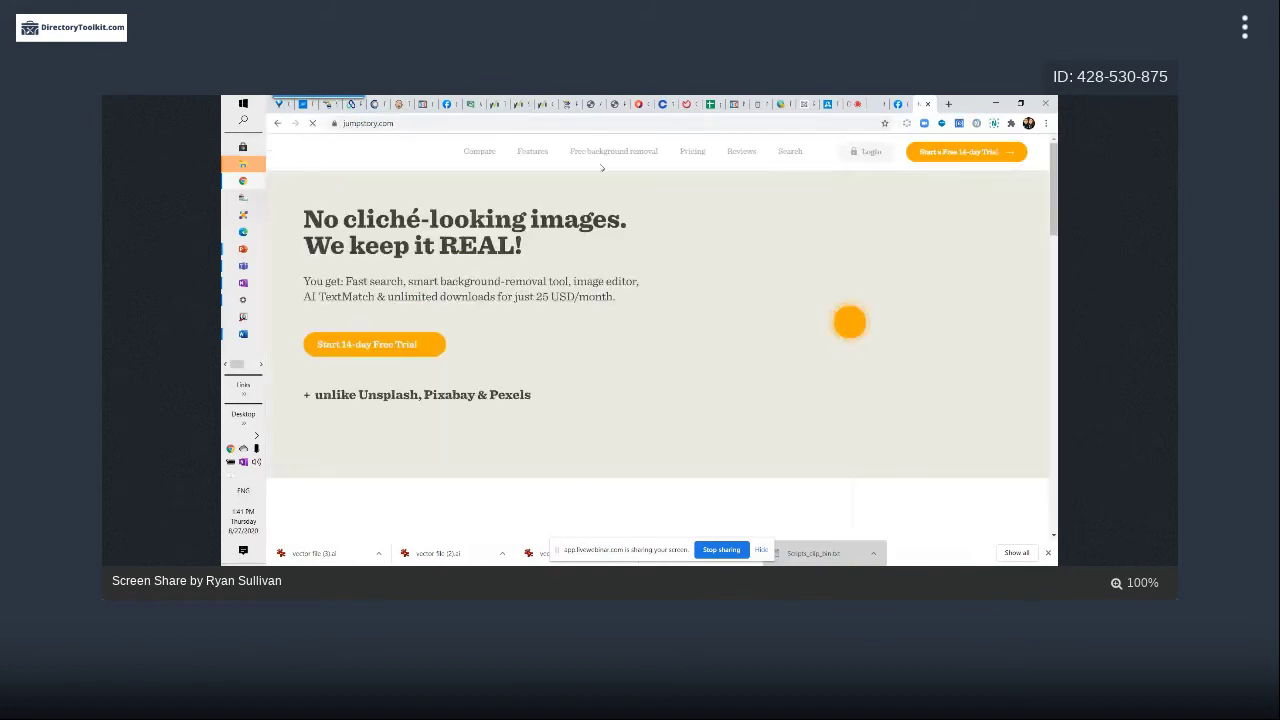
pyautogui.click(863, 157)
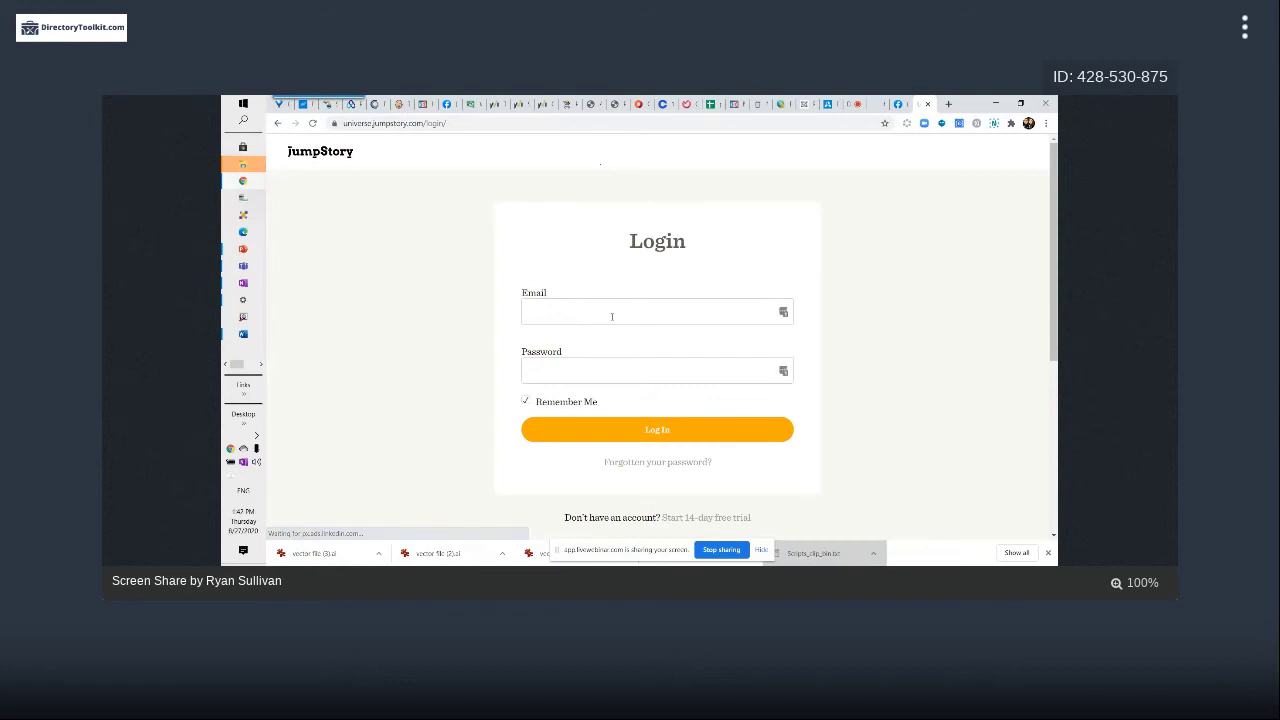
pyautogui.click(685, 424)
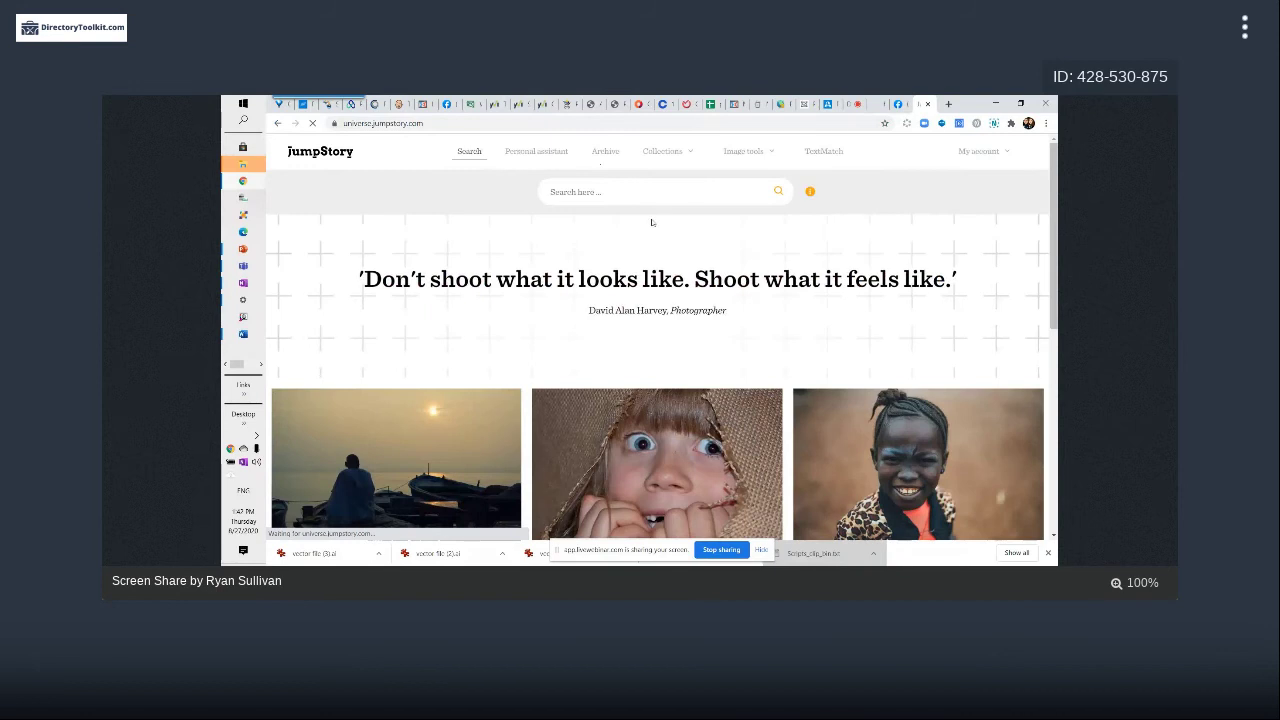
# From JumpStory's happy images, download the hiker with raised arms before a mountain, then close the results tab
pyautogui.scroll(-3, 648, 280)
pyautogui.scroll(1, 640, 342)
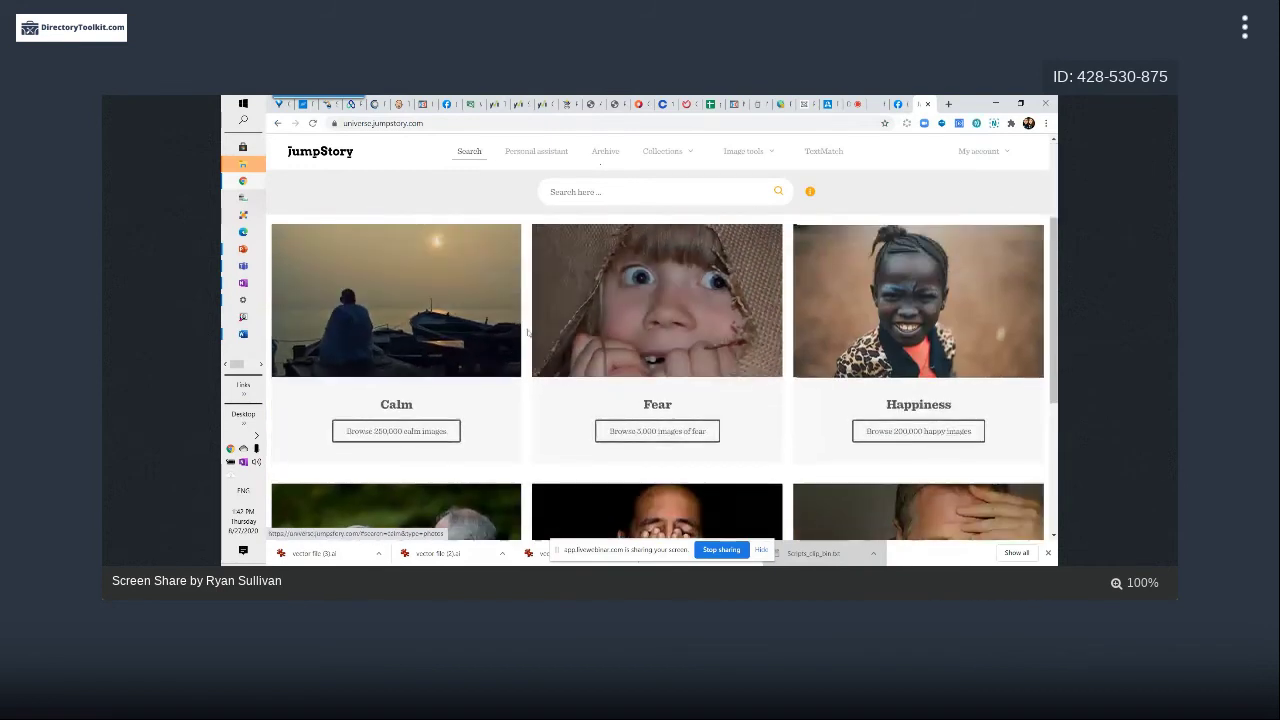
pyautogui.scroll(-1, 522, 332)
pyautogui.click(950, 379)
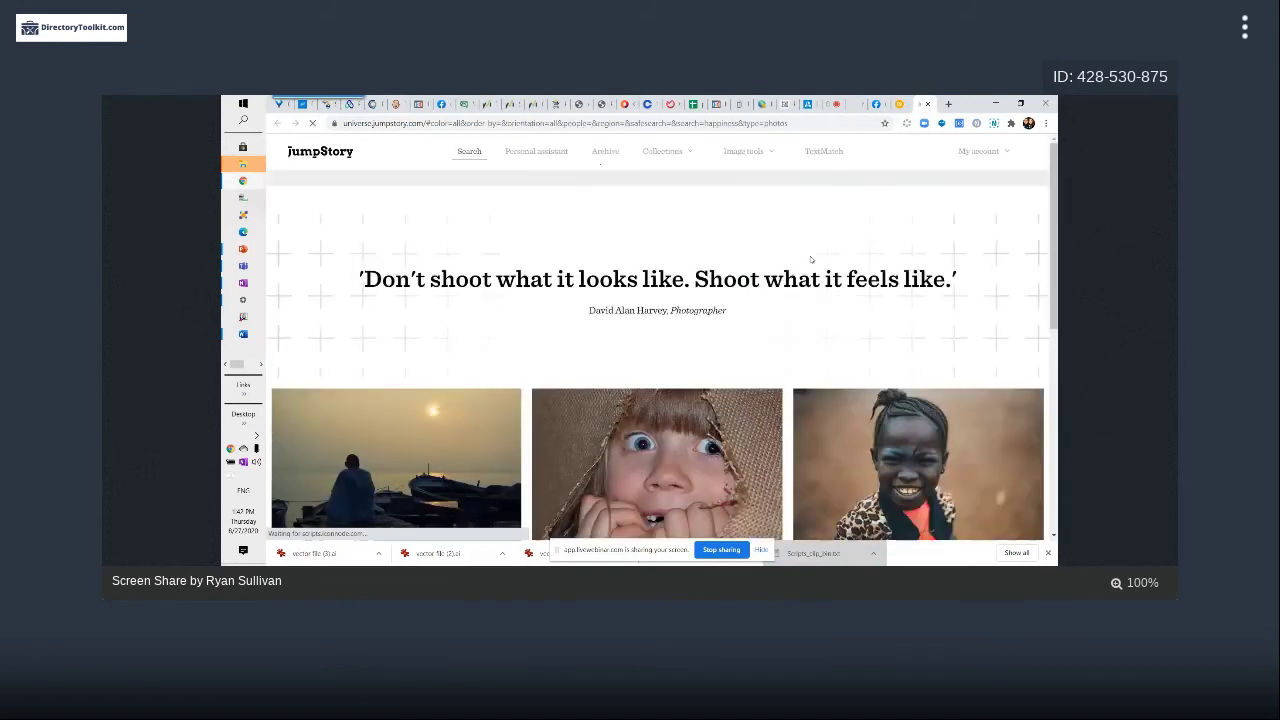
pyautogui.scroll(-5, 745, 278)
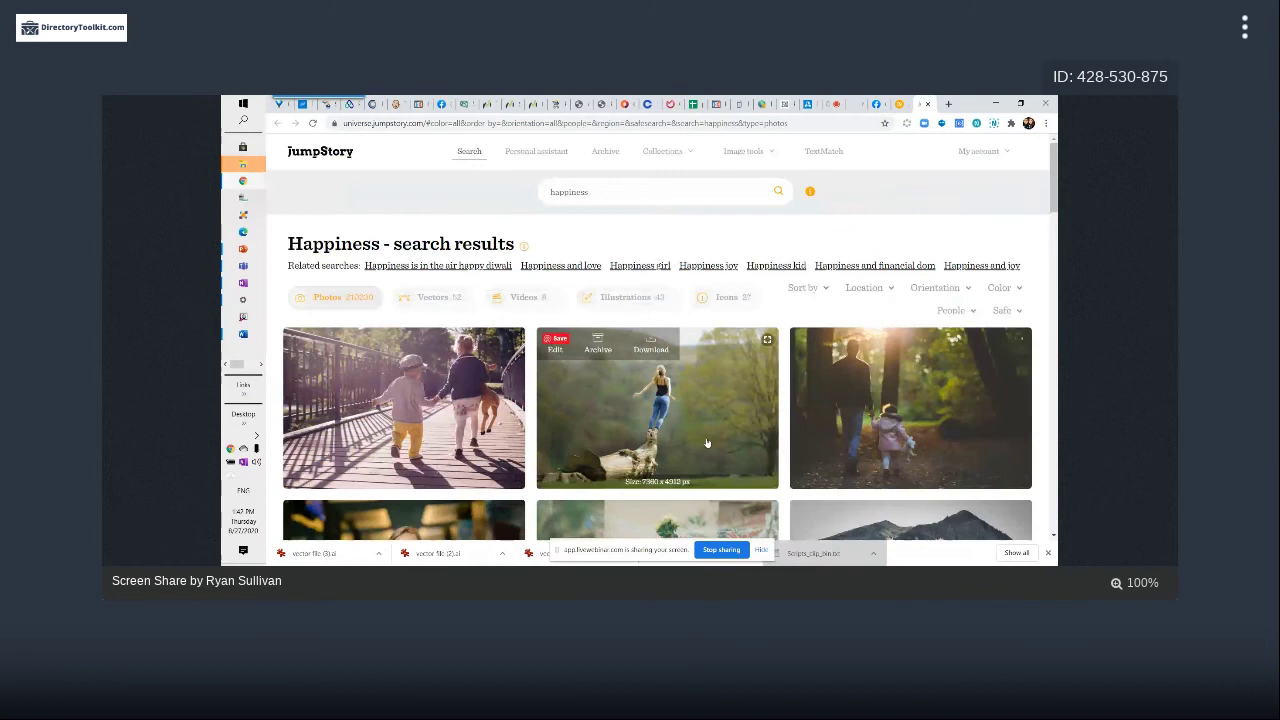
pyautogui.scroll(-1, 676, 383)
pyautogui.scroll(-2, 676, 383)
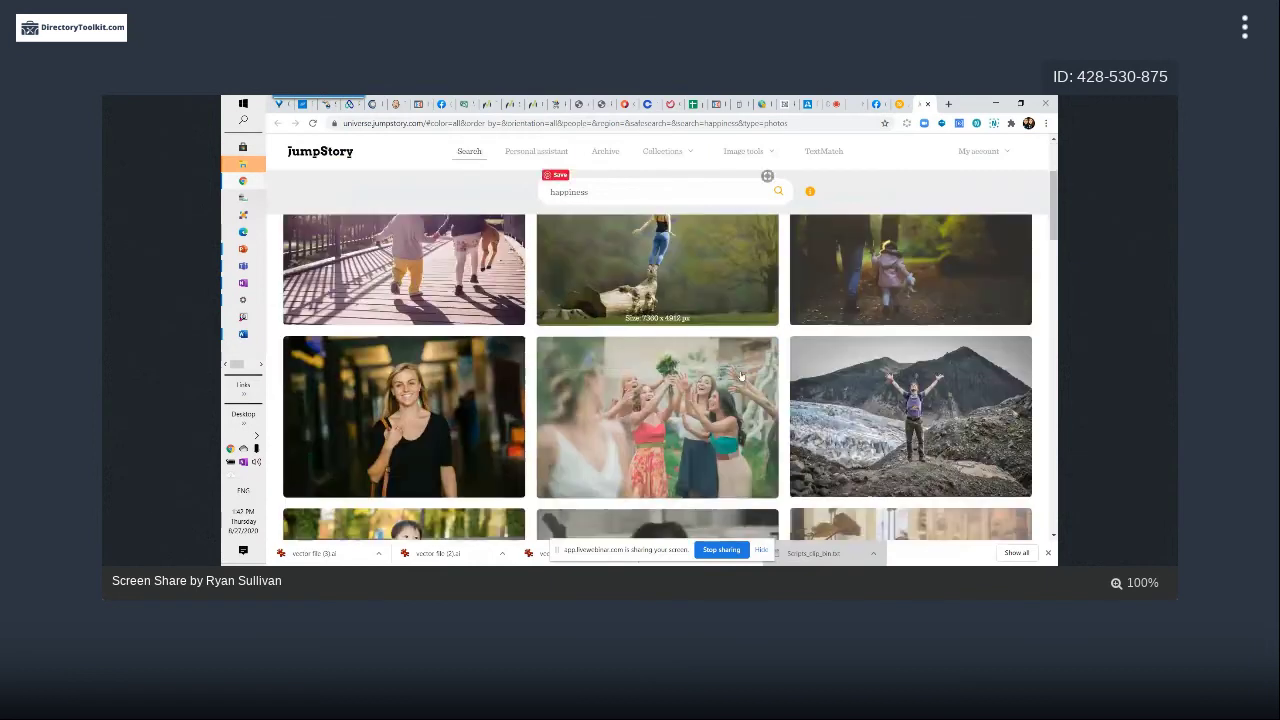
pyautogui.moveTo(960, 420)
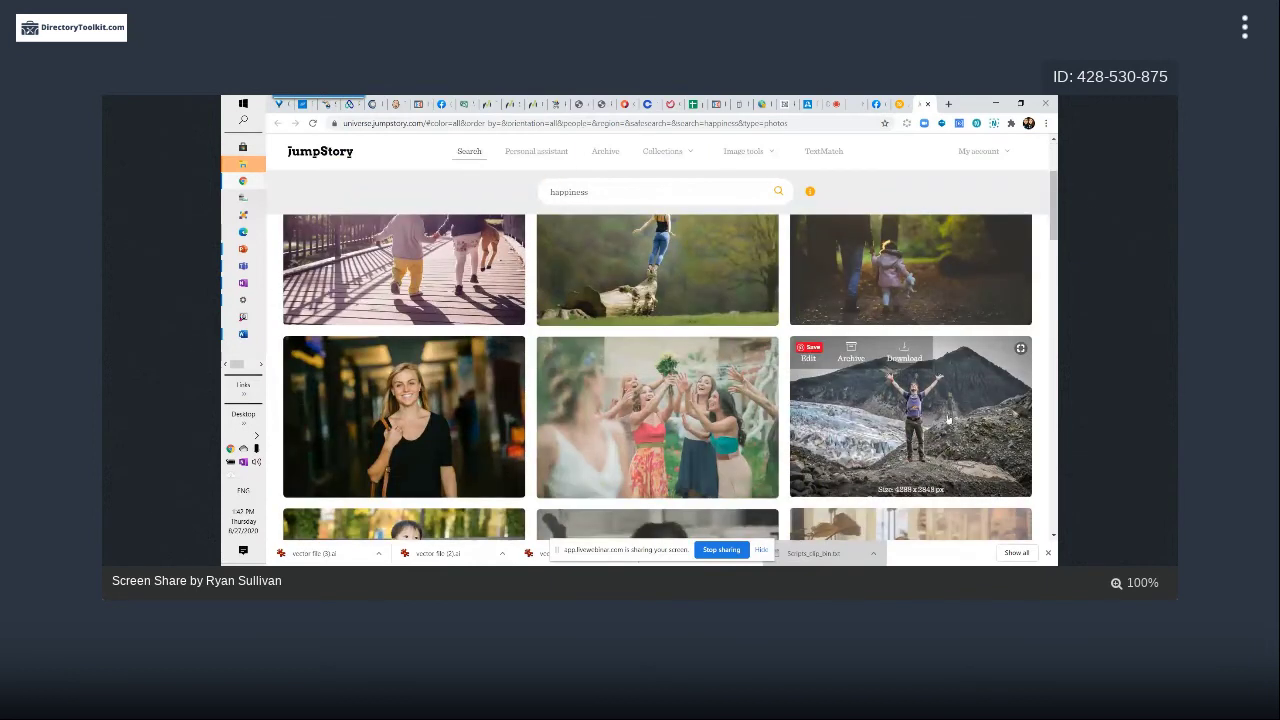
pyautogui.click(910, 358)
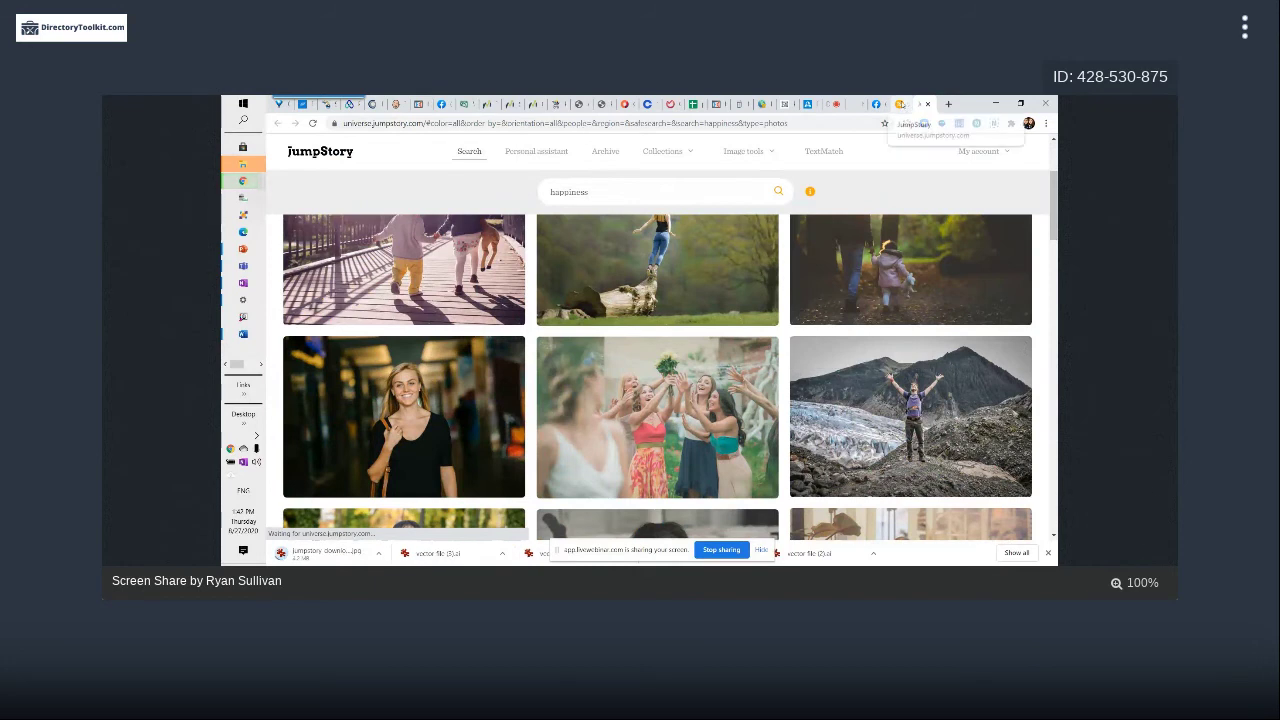
pyautogui.click(927, 104)
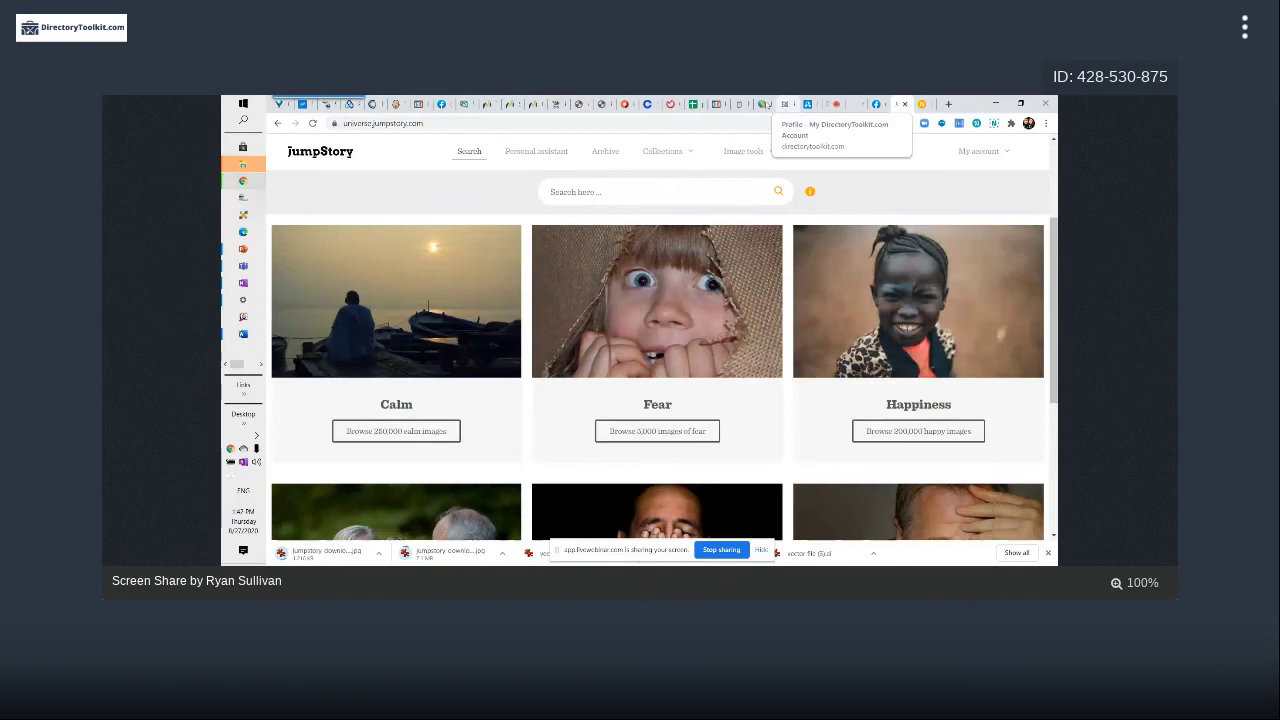
# Back on the profile tab, choose the downloaded JumpStory mountain image from Downloads as the cover
pyautogui.click(905, 104)
pyautogui.hotkey('ctrl', 'Tab')
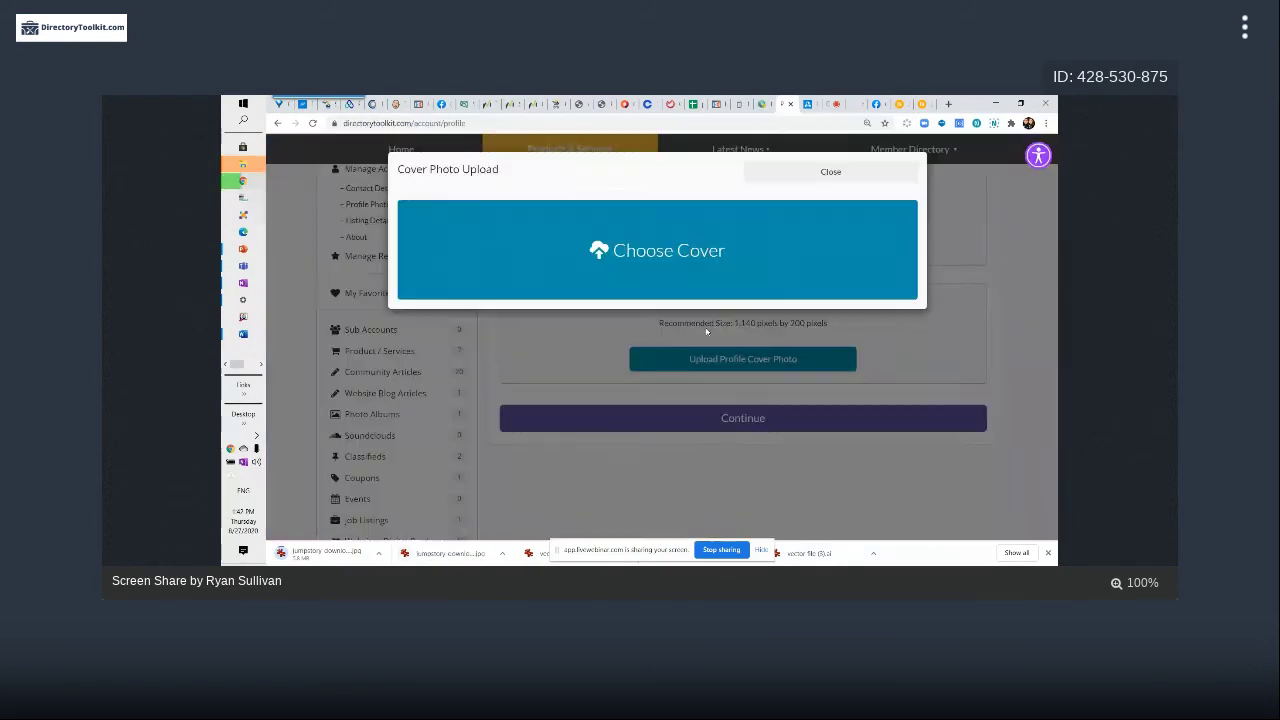
pyautogui.click(777, 223)
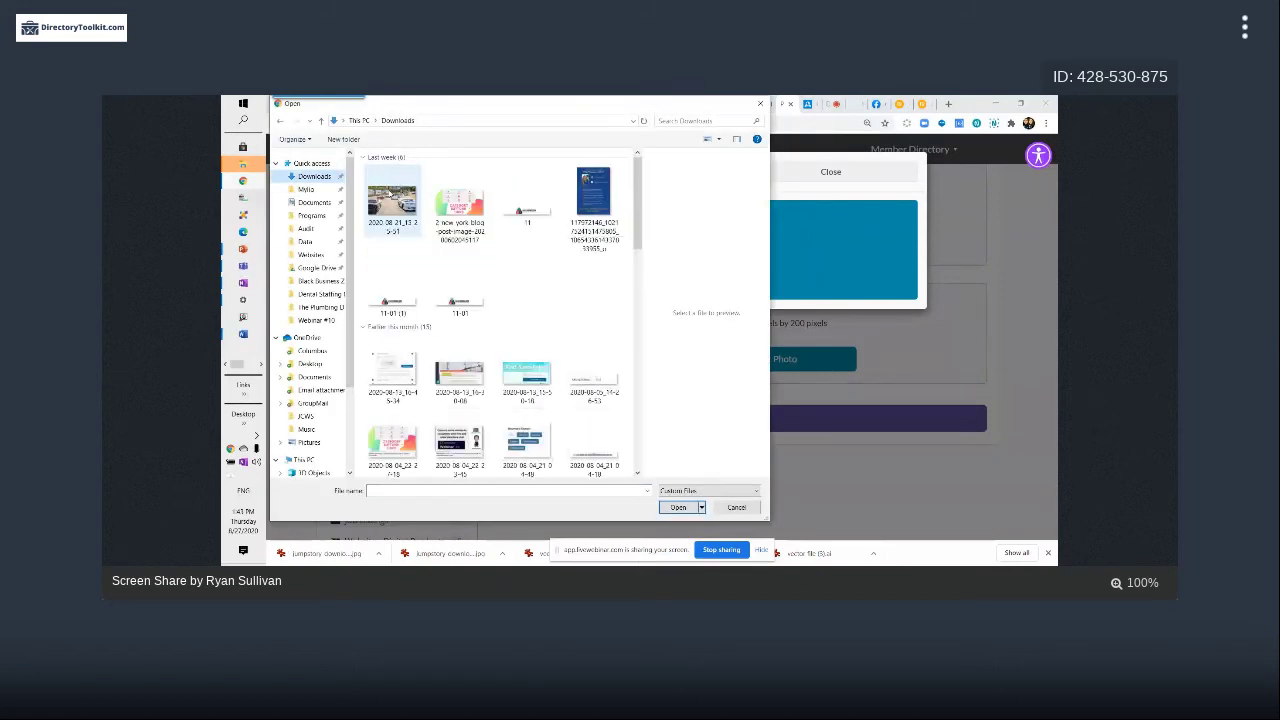
pyautogui.click(400, 202)
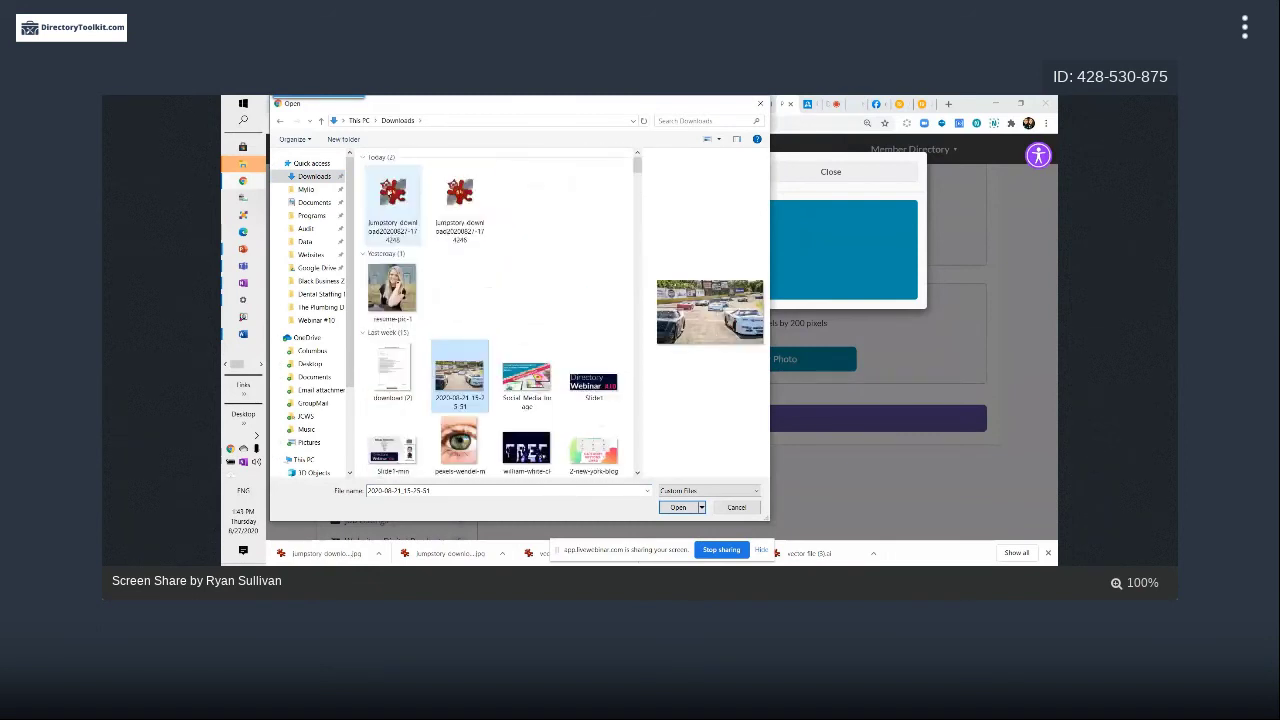
pyautogui.click(391, 200)
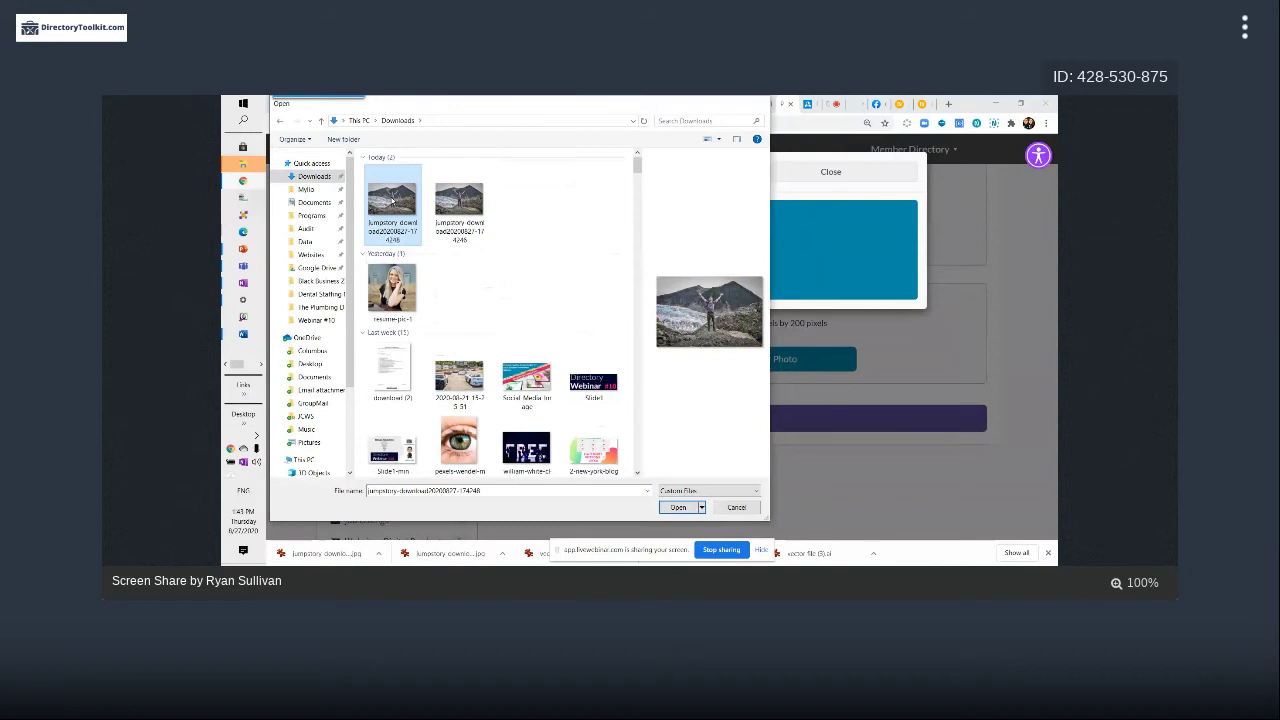
pyautogui.doubleClick(392, 200)
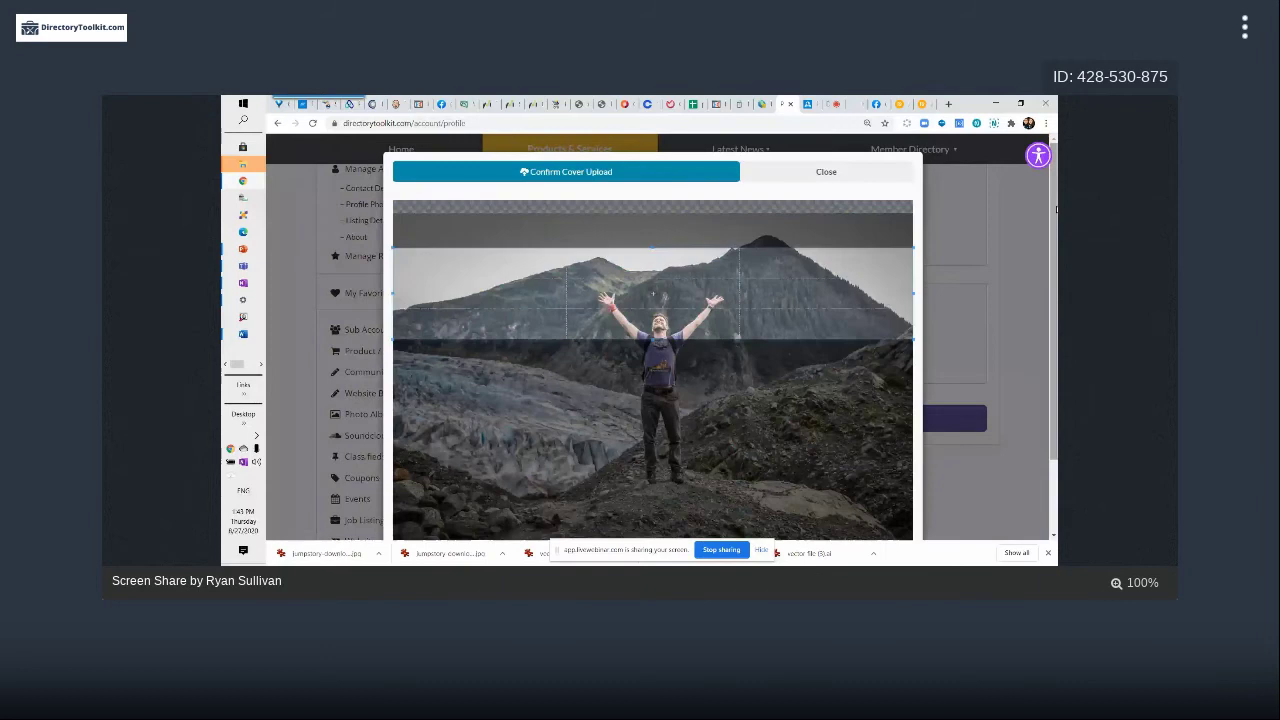
# Confirm the cover upload to set the cropped mountain-hiker photo as the profile banner
pyautogui.scroll(-1, 652, 340)
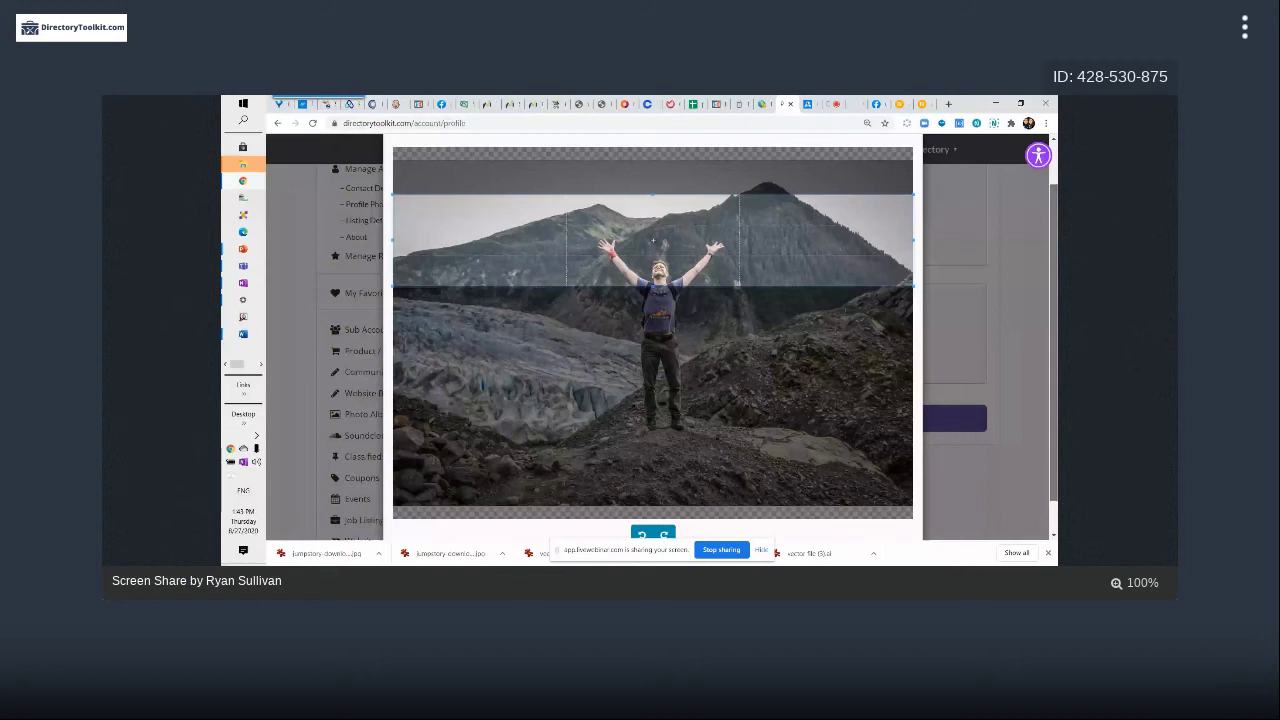
pyautogui.scroll(-1, 652, 338)
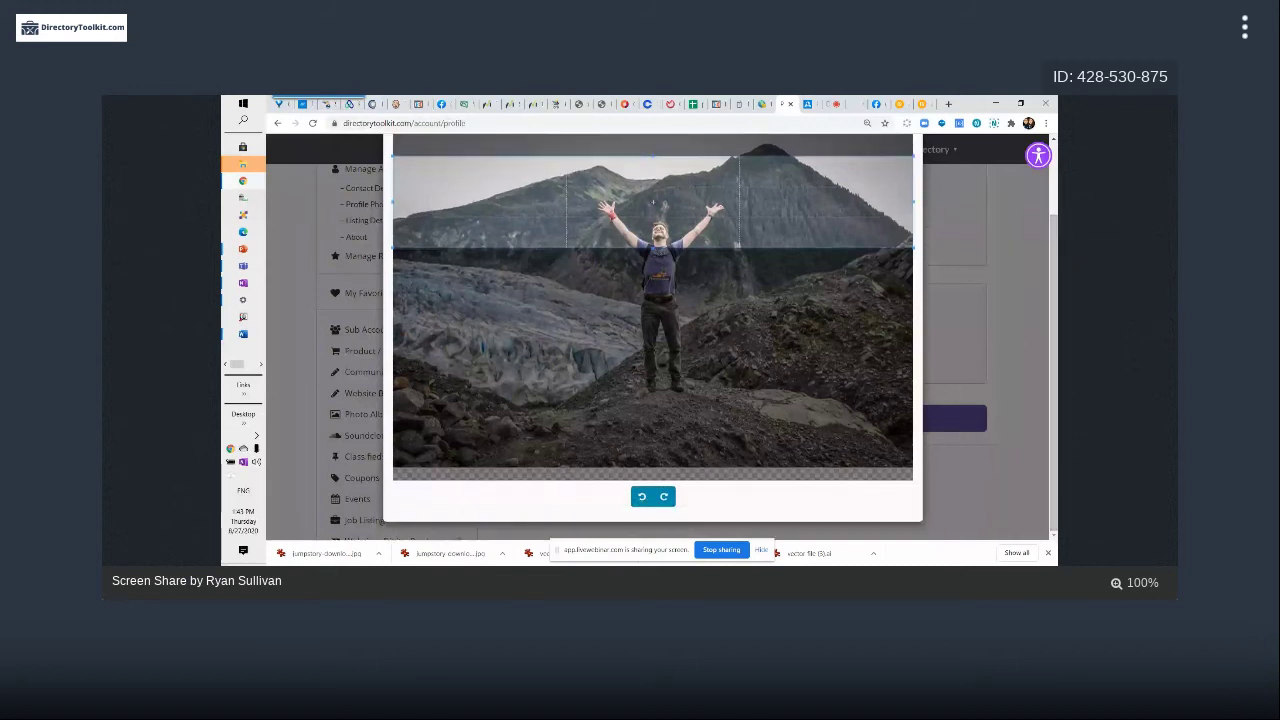
pyautogui.moveTo(1050, 248); pyautogui.dragTo(1048, 172)
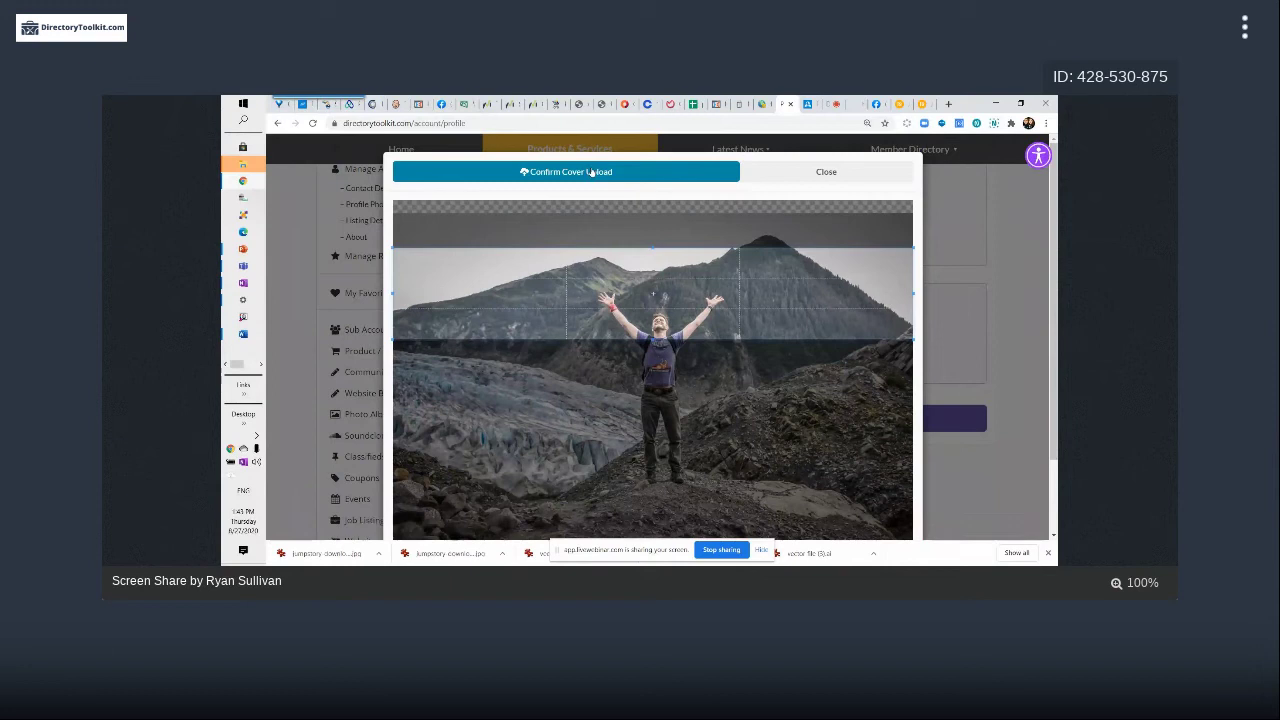
pyautogui.click(591, 172)
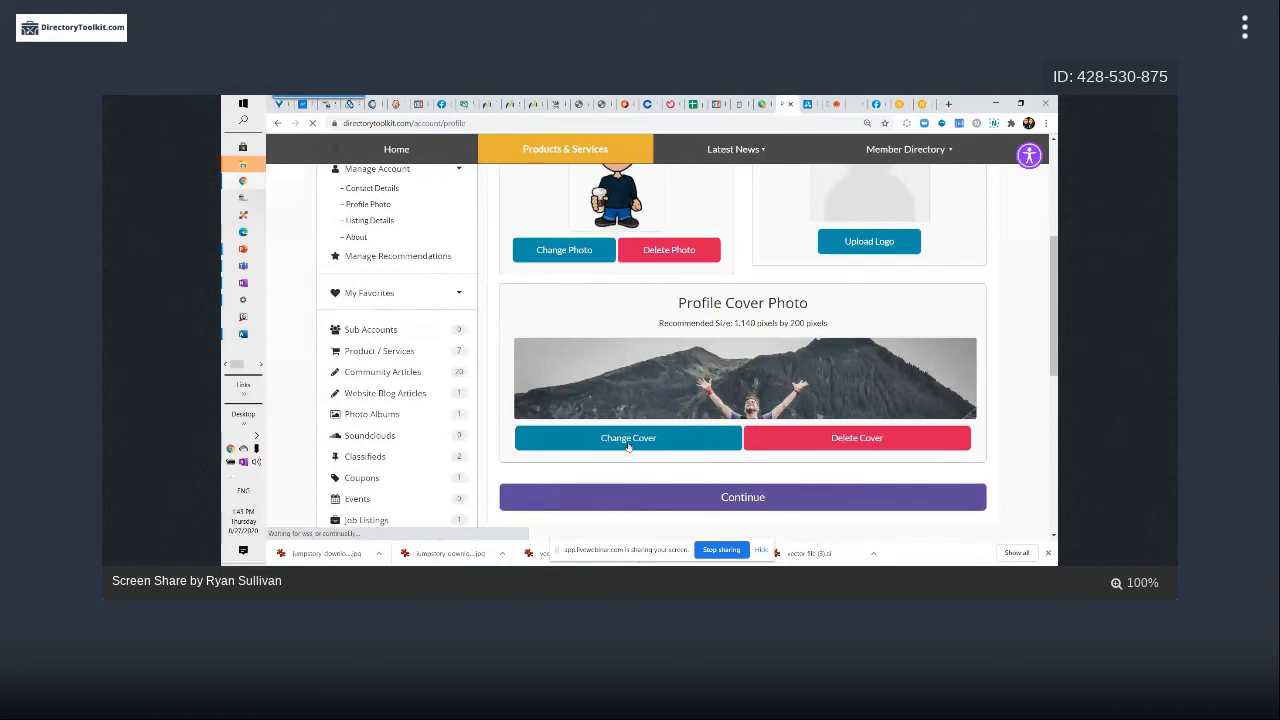
# Change the cover and reselect the first jumpstory-download mountain image from Downloads
pyautogui.click(628, 440)
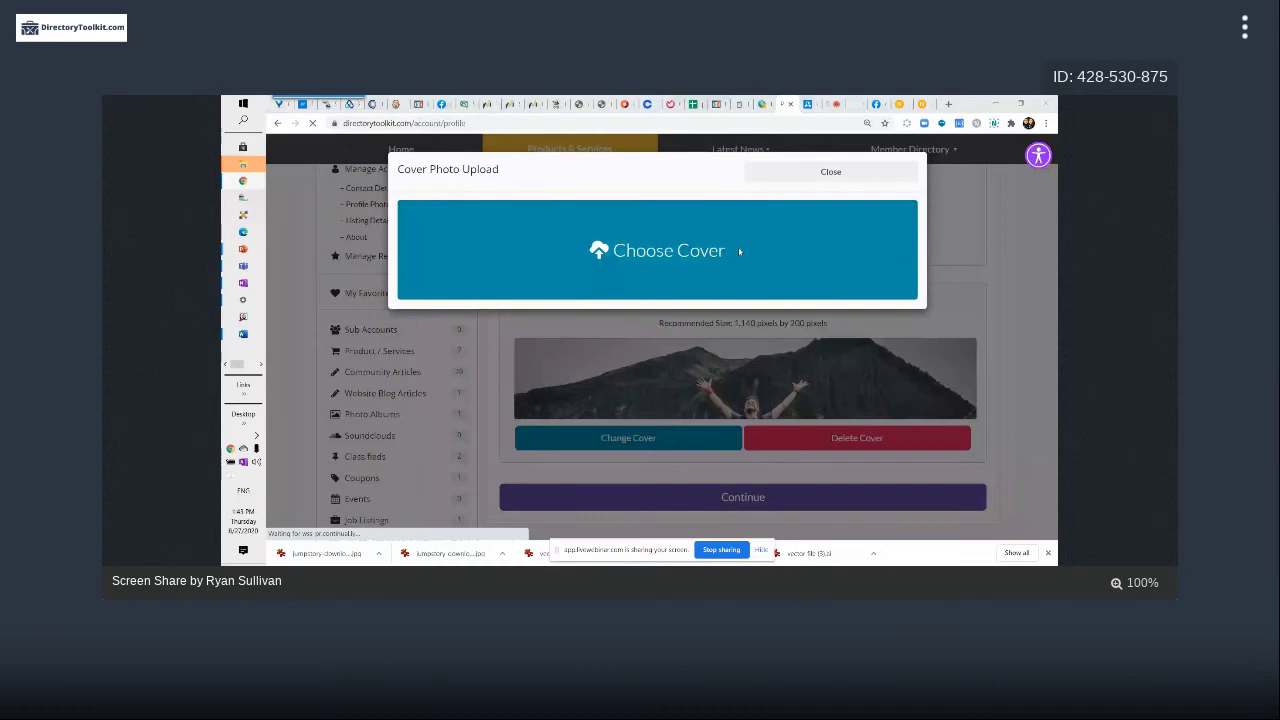
pyautogui.click(739, 252)
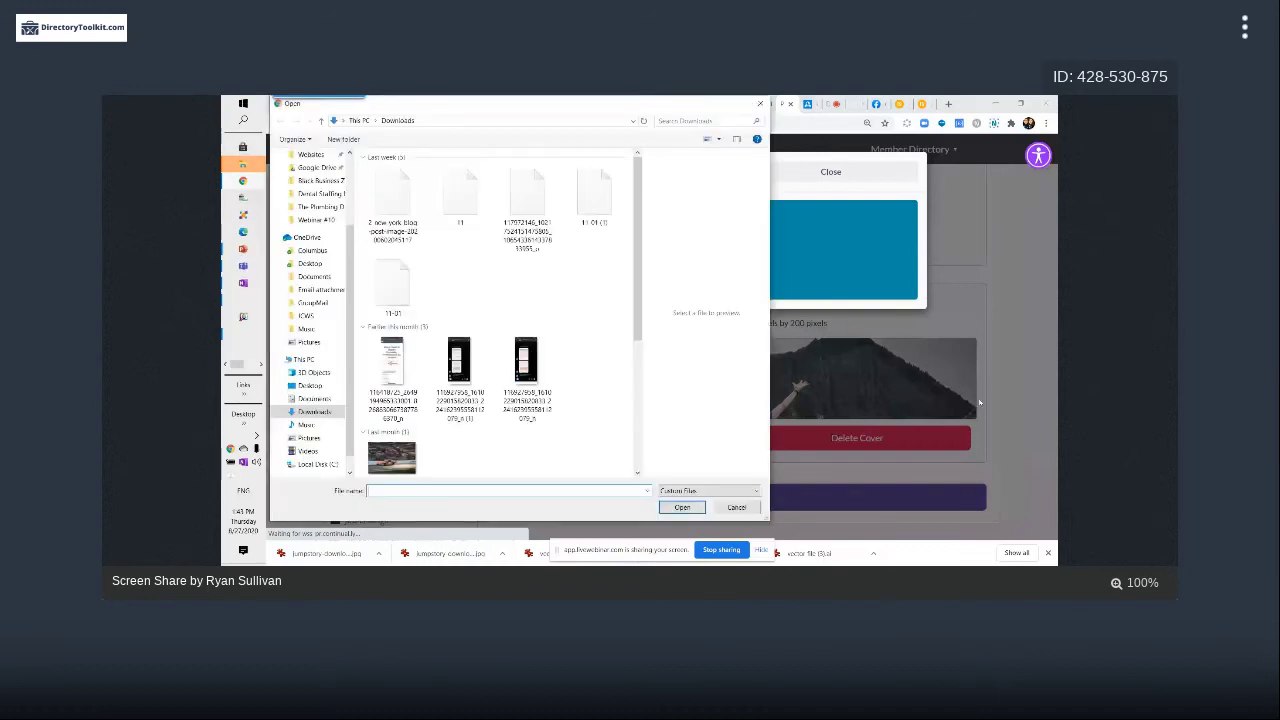
pyautogui.scroll(-5, 635, 196)
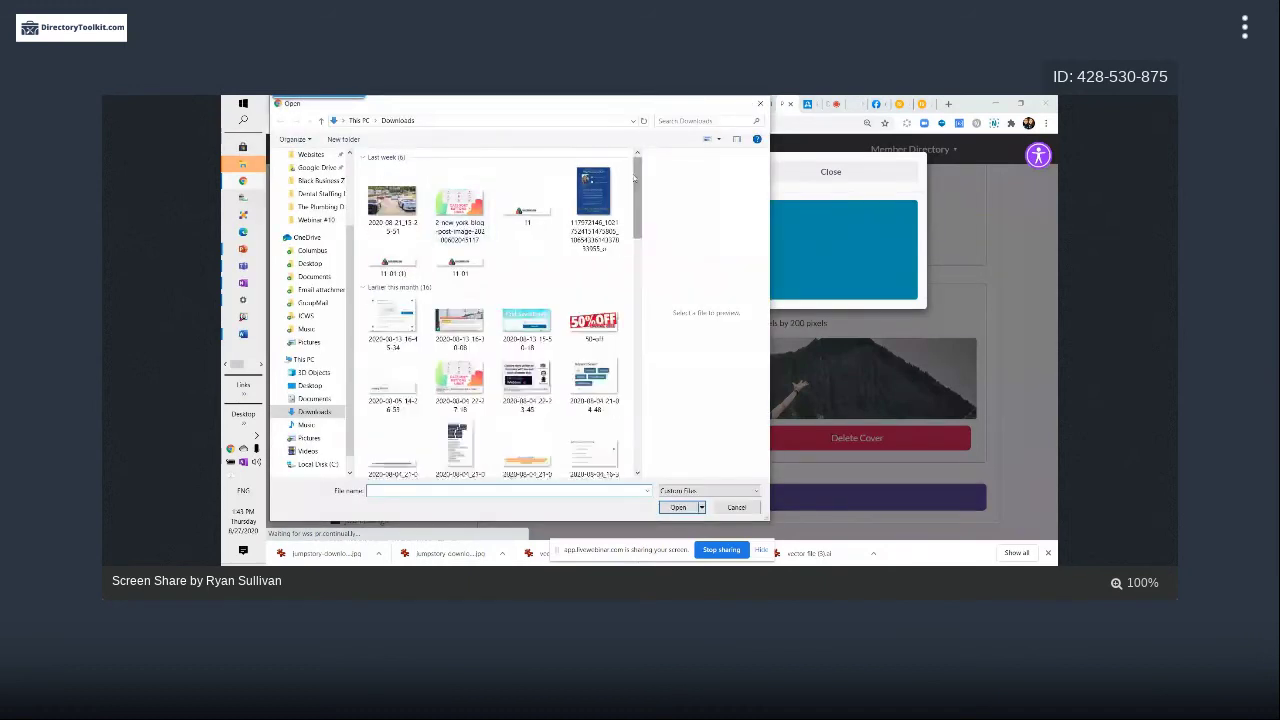
pyautogui.scroll(5, 635, 196)
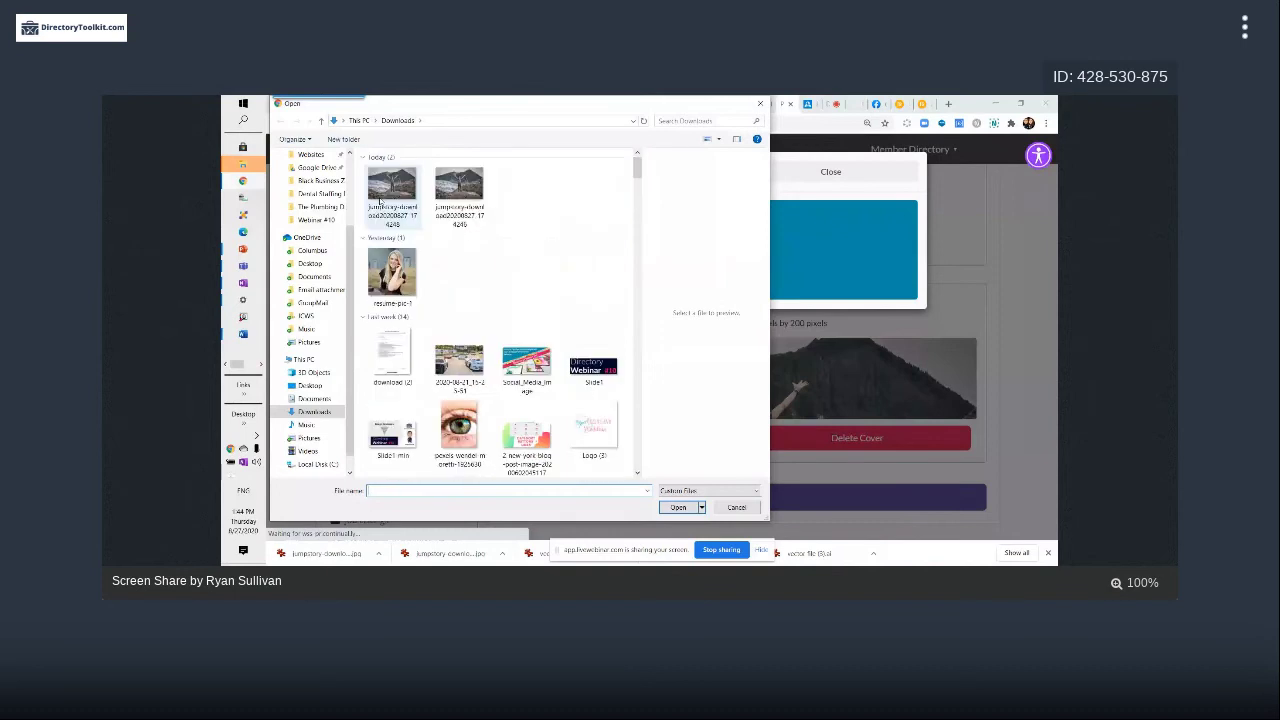
pyautogui.click(381, 192)
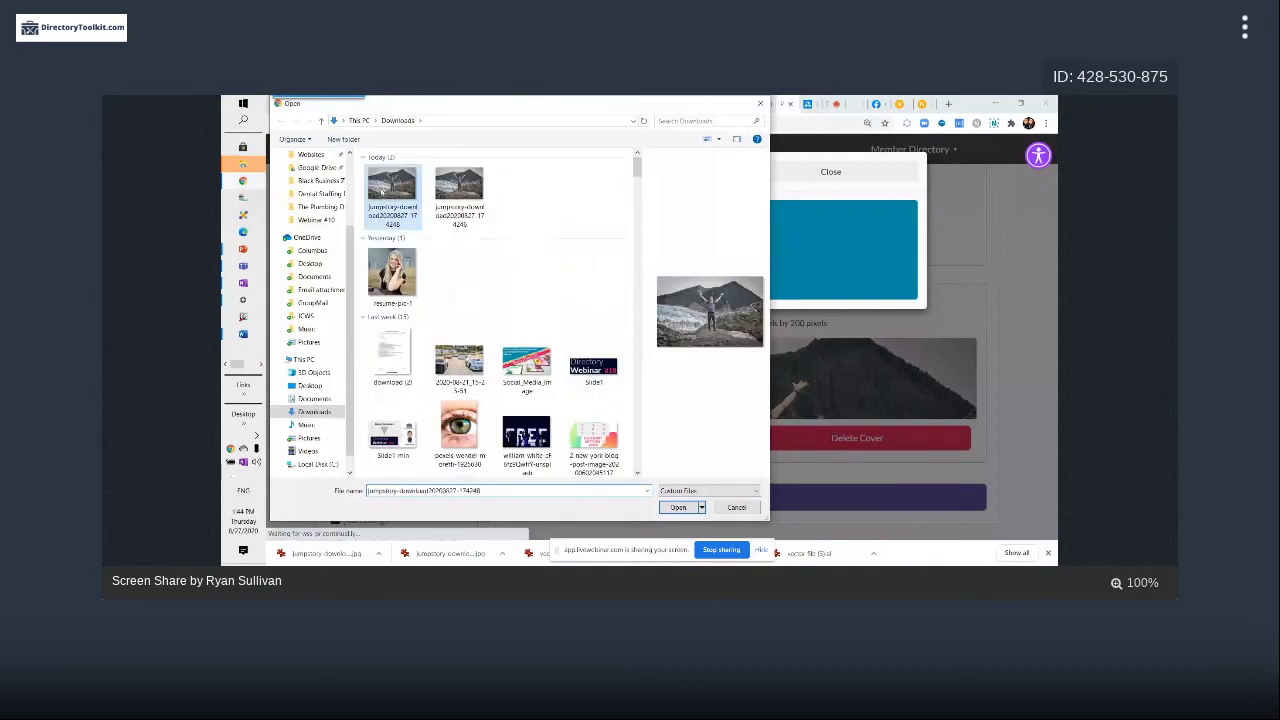
pyautogui.doubleClick(381, 191)
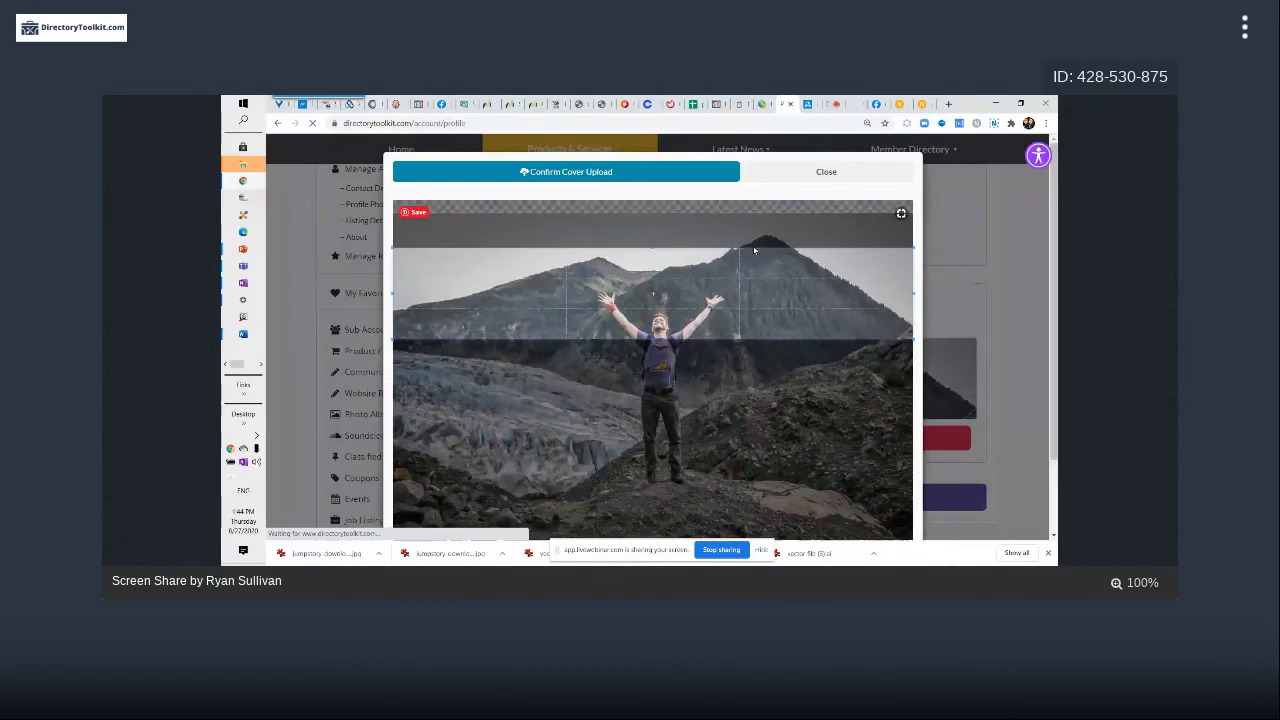
# Stretch the crop box from the sky above the peak down to the photo's bottom rocks
pyautogui.moveTo(436, 340); pyautogui.dragTo(388, 387)
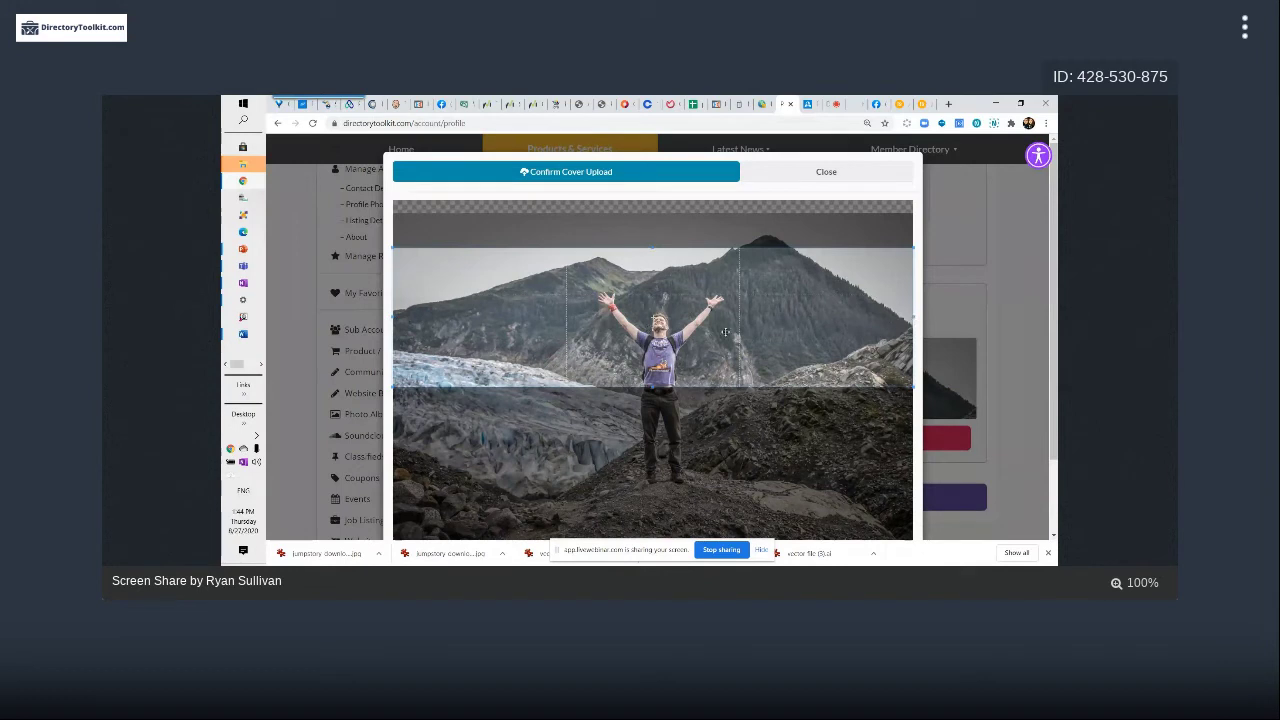
pyautogui.moveTo(915, 246); pyautogui.dragTo(820, 298)
pyautogui.moveTo(654, 300); pyautogui.dragTo(652, 238)
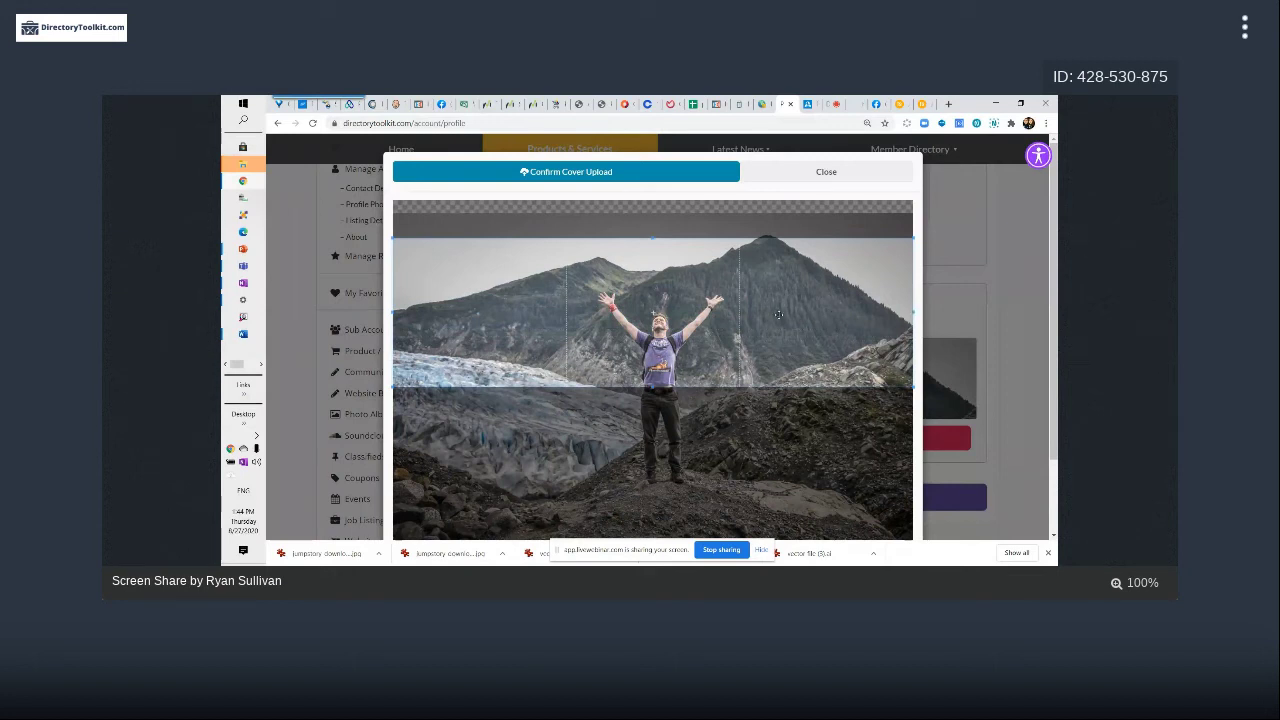
pyautogui.scroll(-2, 654, 314)
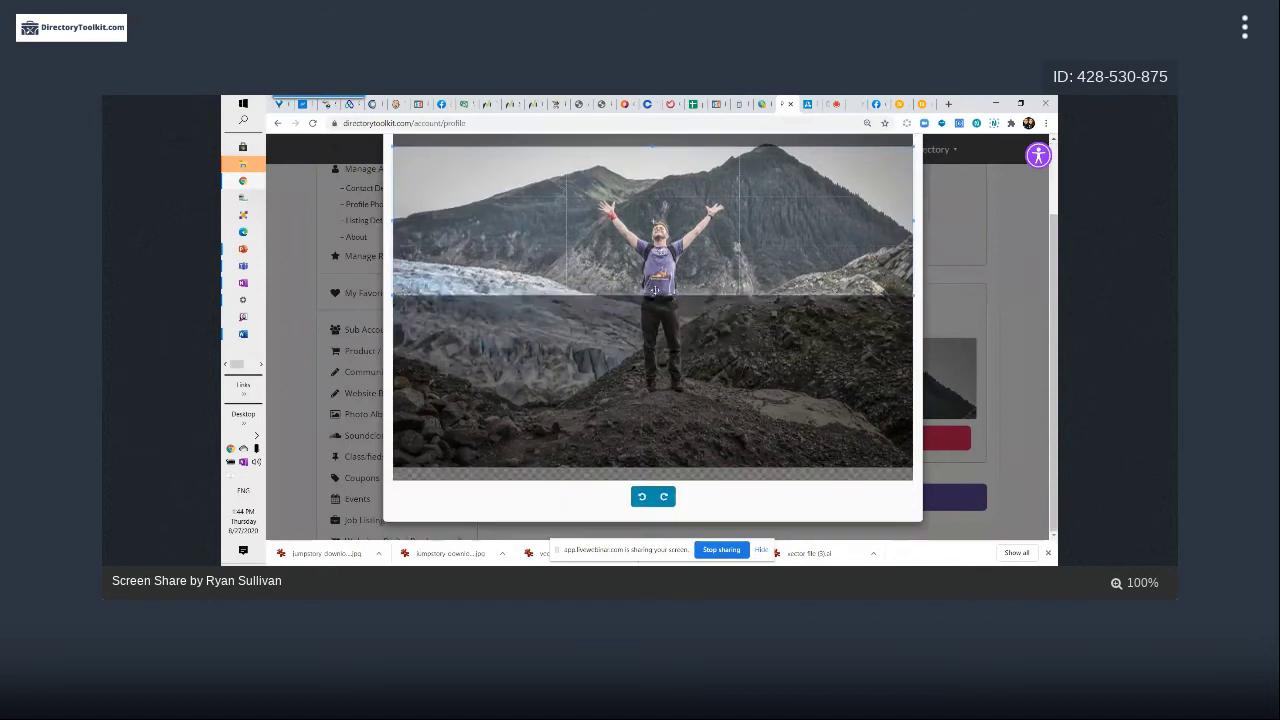
pyautogui.moveTo(636, 294); pyautogui.dragTo(631, 462)
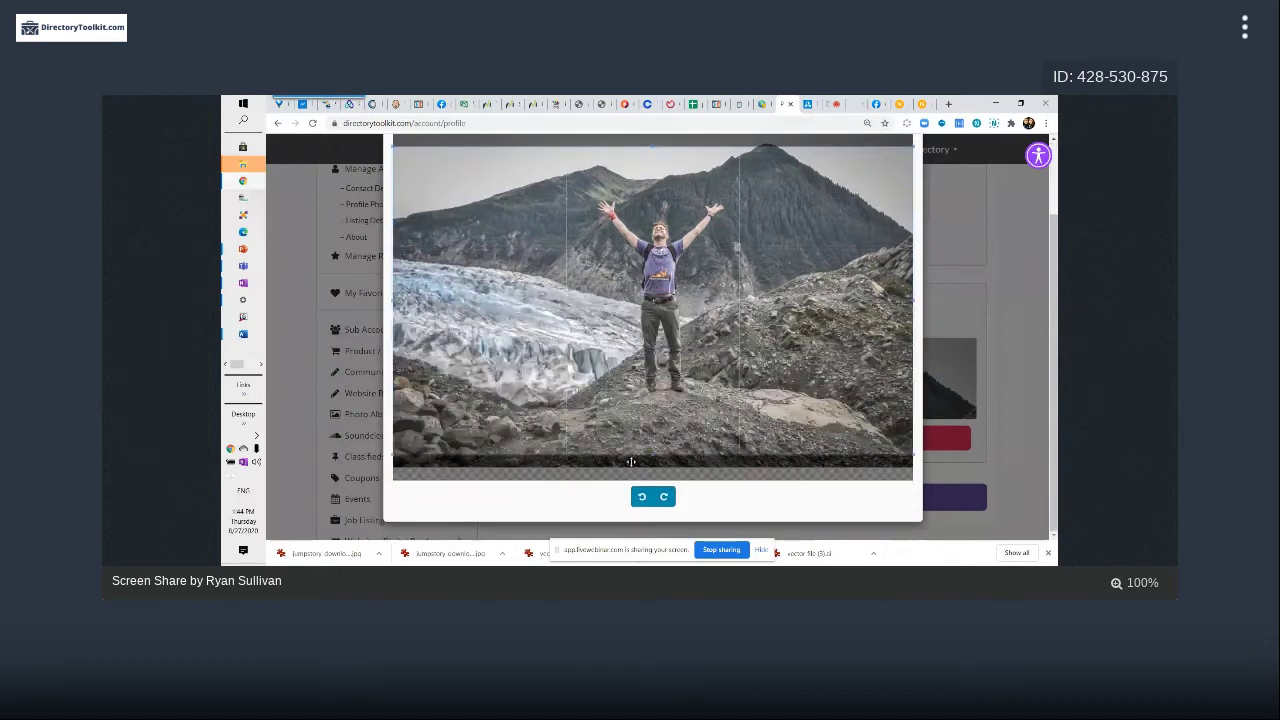
pyautogui.scroll(2, 631, 462)
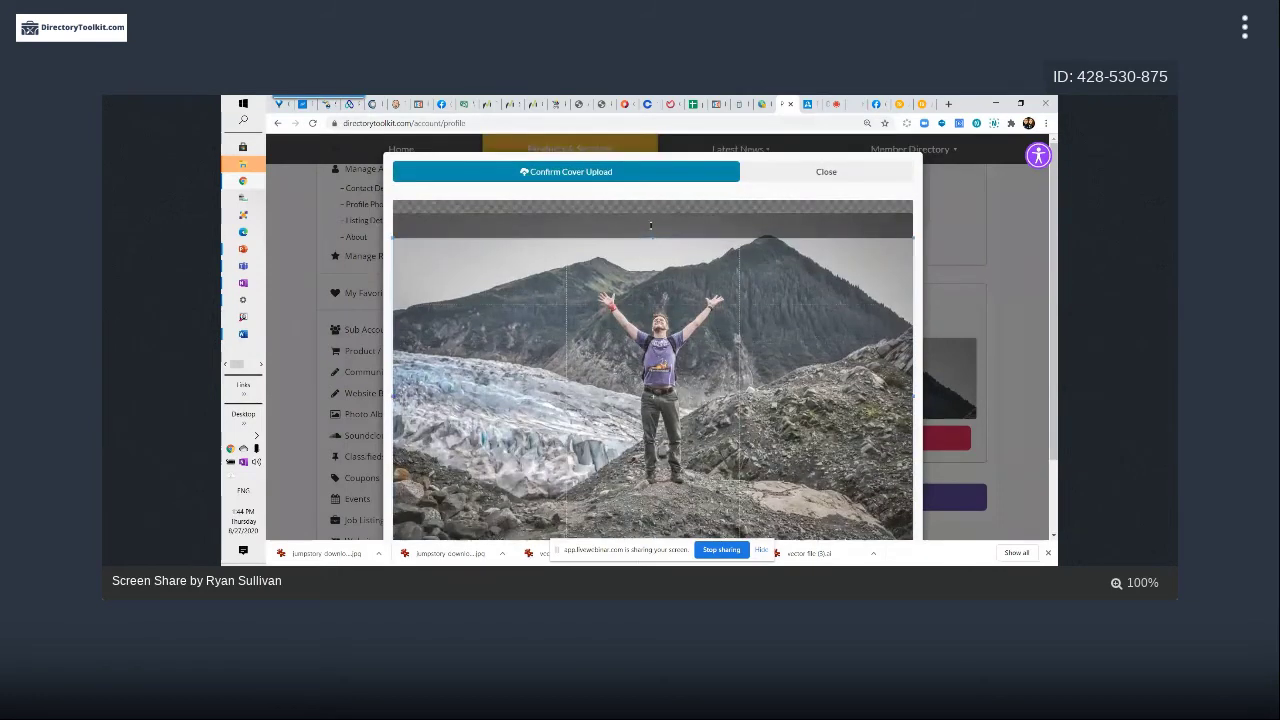
pyautogui.moveTo(650, 238); pyautogui.dragTo(651, 212)
pyautogui.scroll(-1, 665, 420)
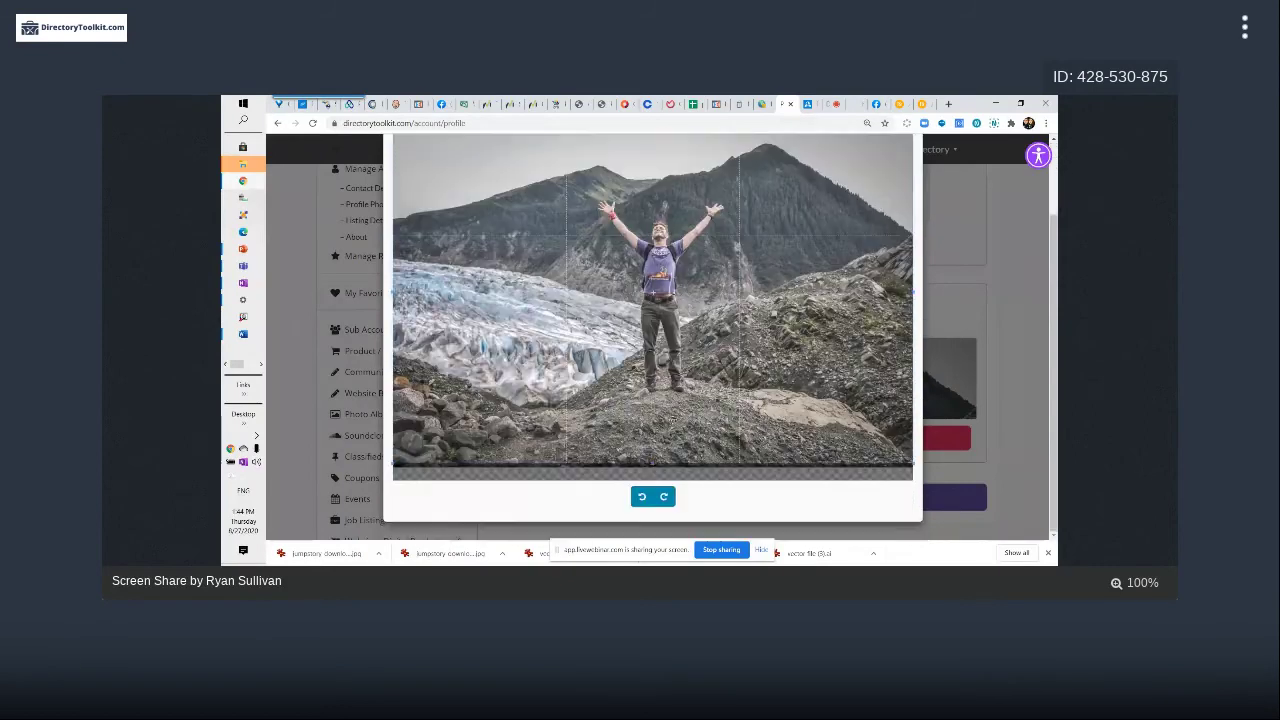
pyautogui.moveTo(652, 462); pyautogui.dragTo(660, 467)
# Confirm the taller crop and scroll the profile to check the new mountain cover
pyautogui.scroll(1, 620, 300)
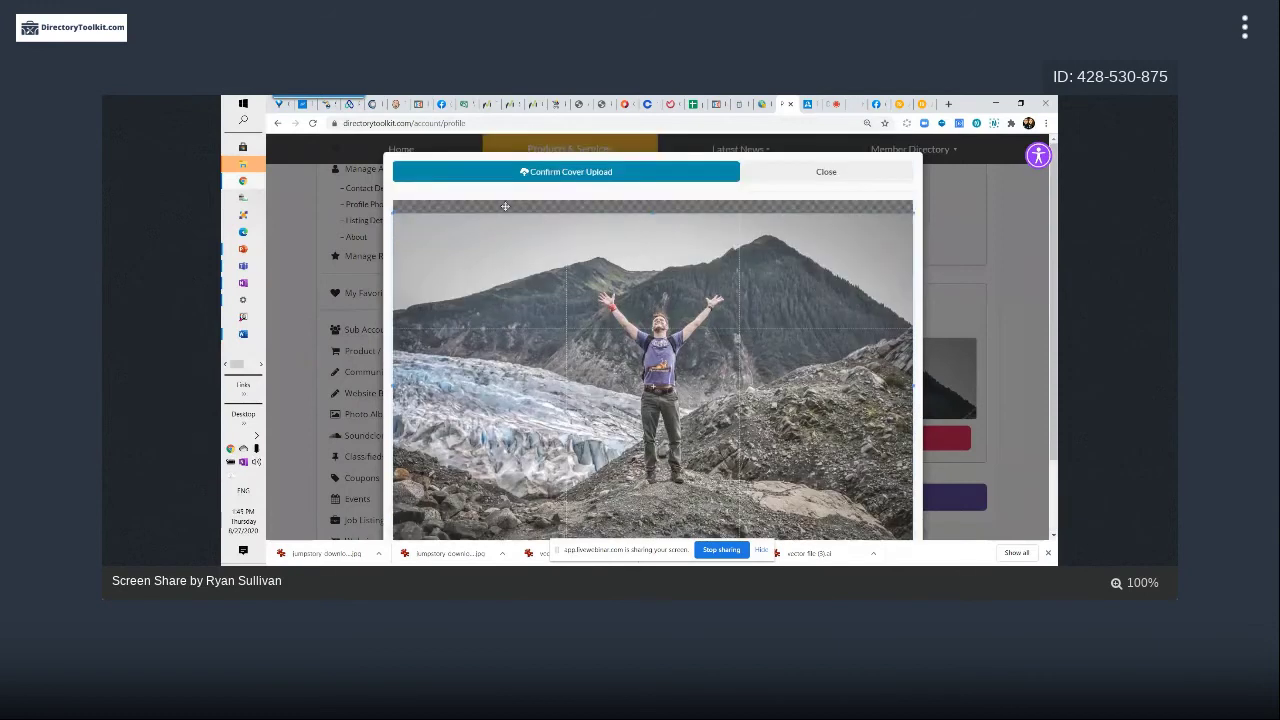
pyautogui.click(597, 172)
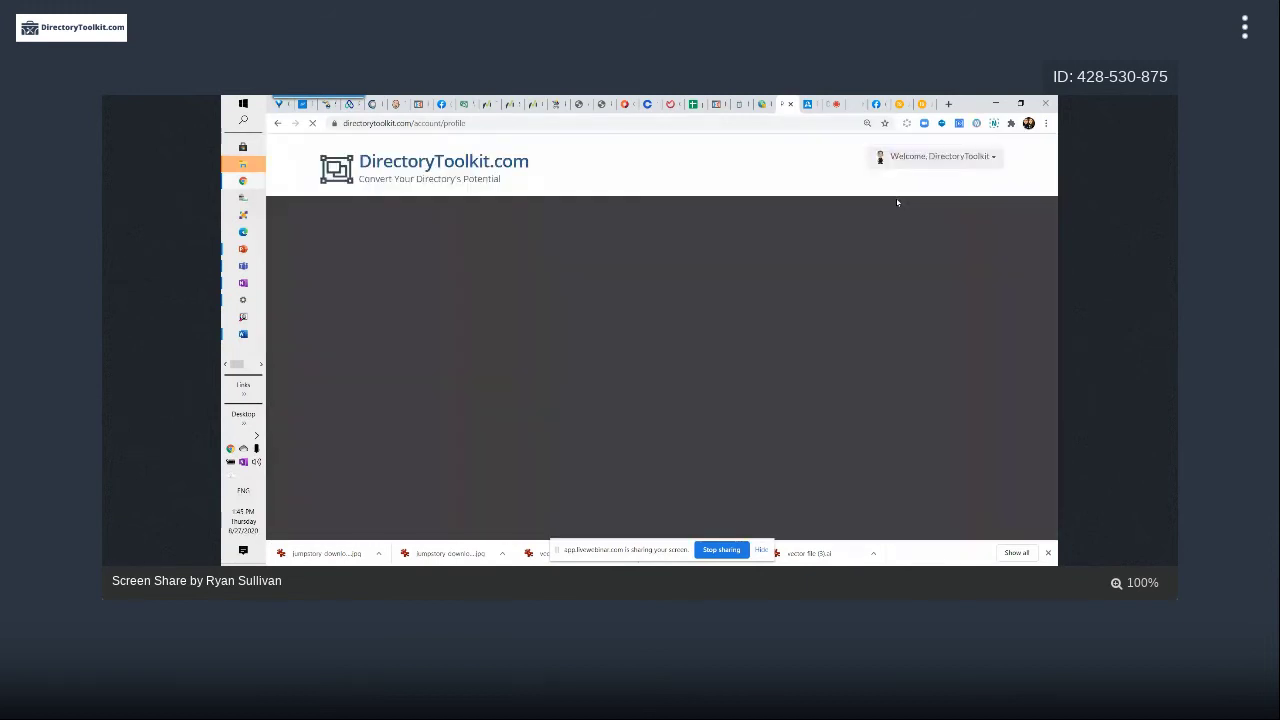
pyautogui.scroll(-8, 857, 251)
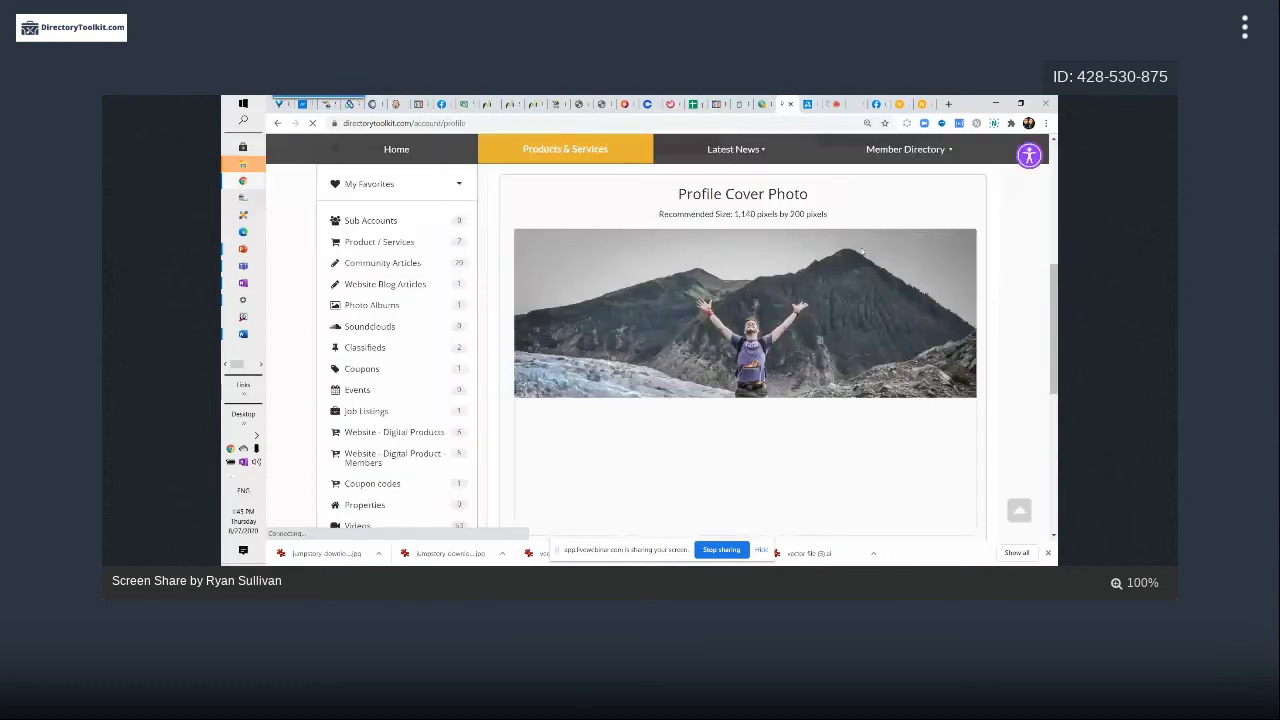
pyautogui.scroll(-2, 861, 252)
pyautogui.scroll(2, 861, 252)
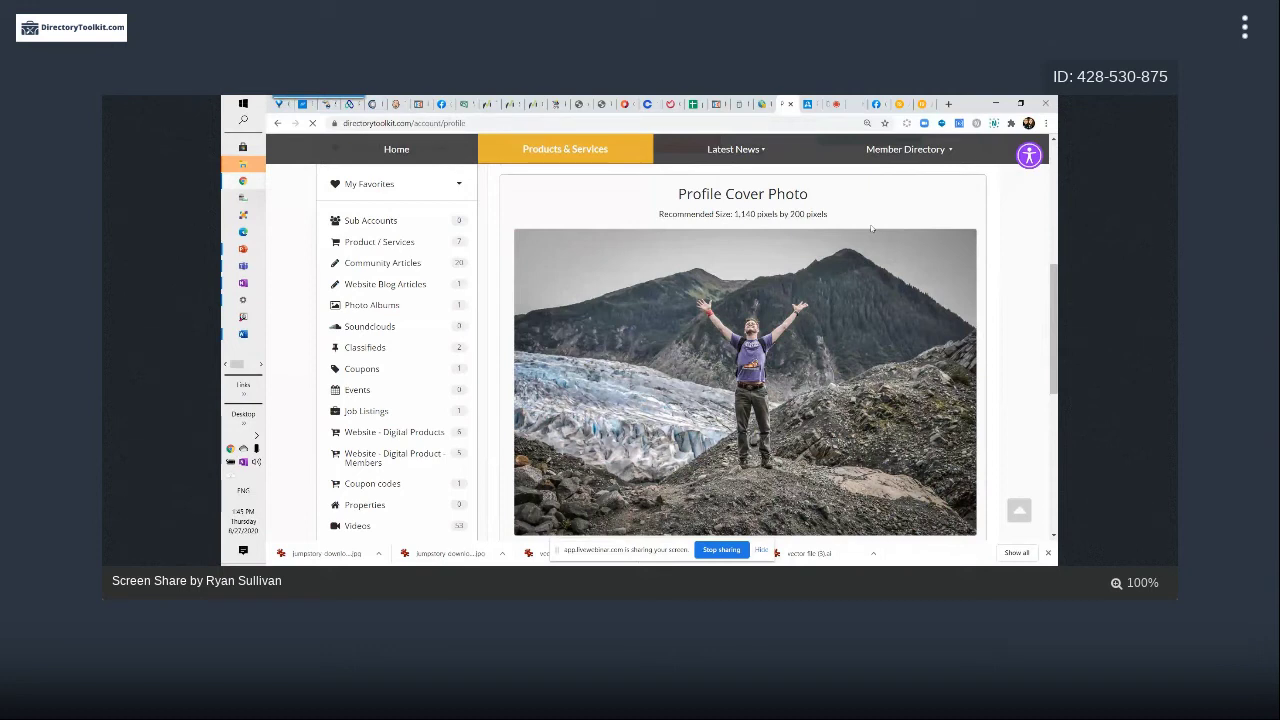
pyautogui.scroll(1, 969, 253)
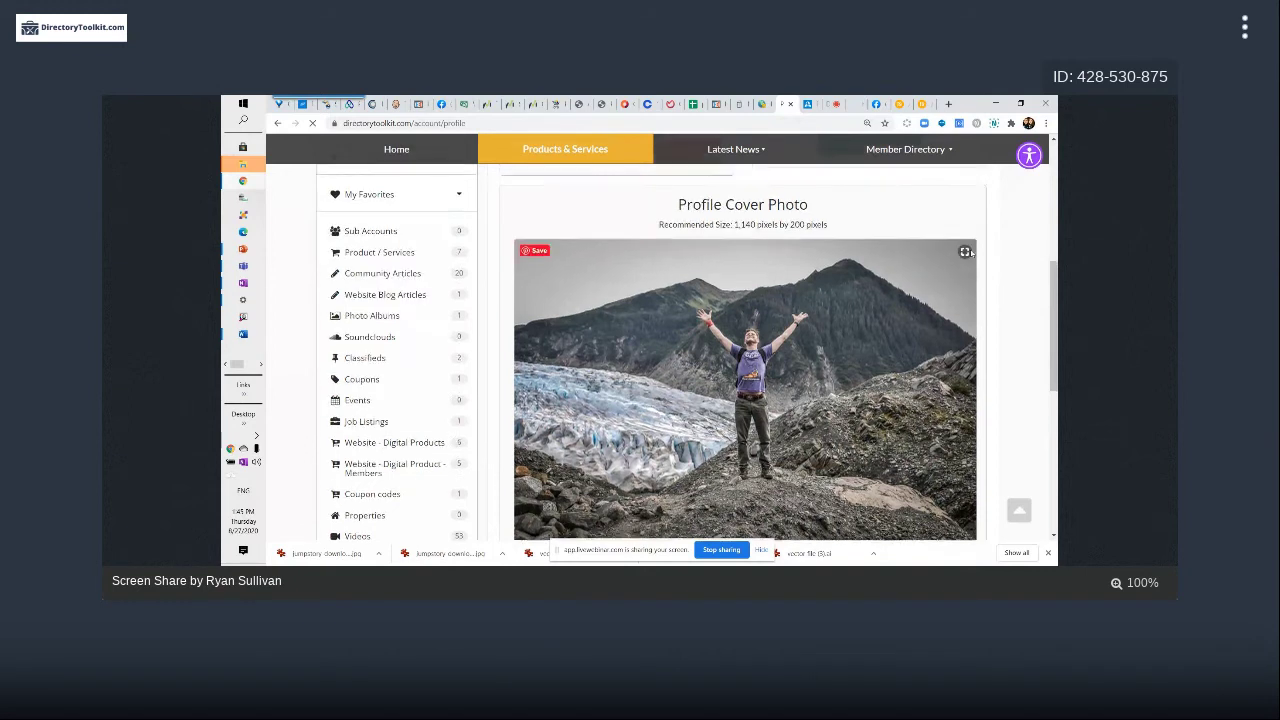
pyautogui.scroll(4, 969, 253)
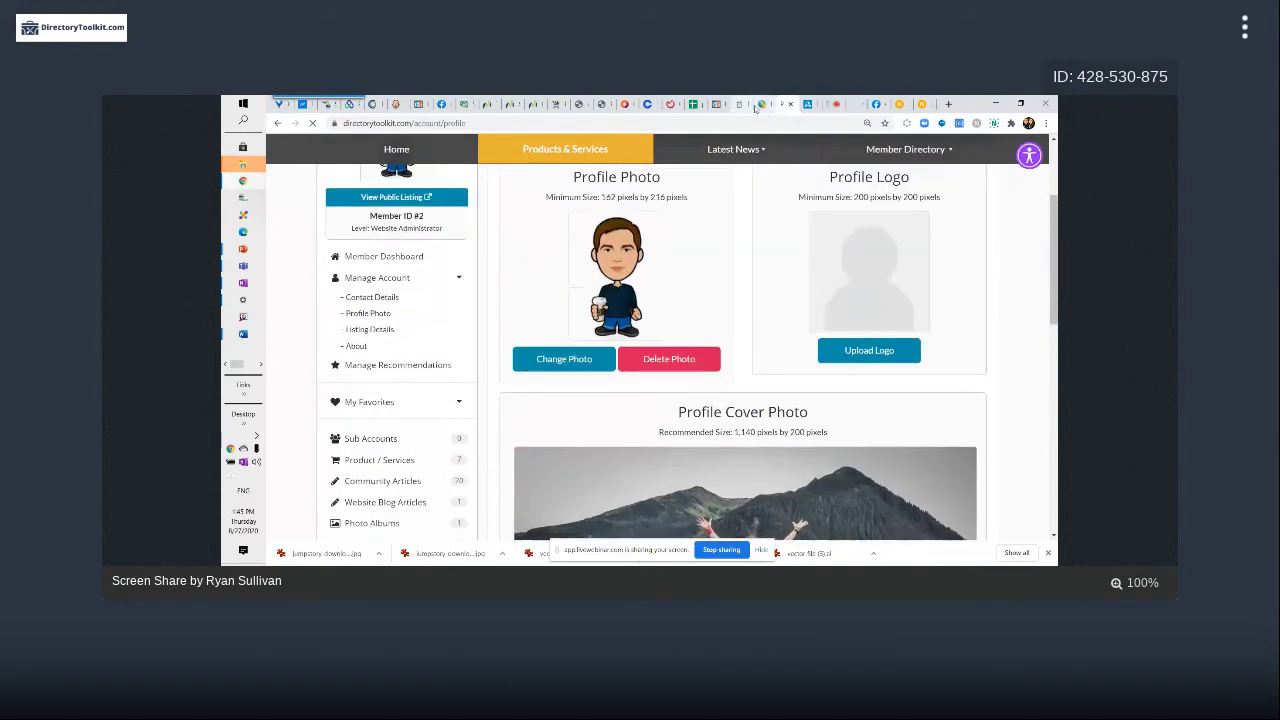
# In the admin tab, open Developers > Image Settings showing the 1140 by 200 px cover size
pyautogui.click(757, 104)
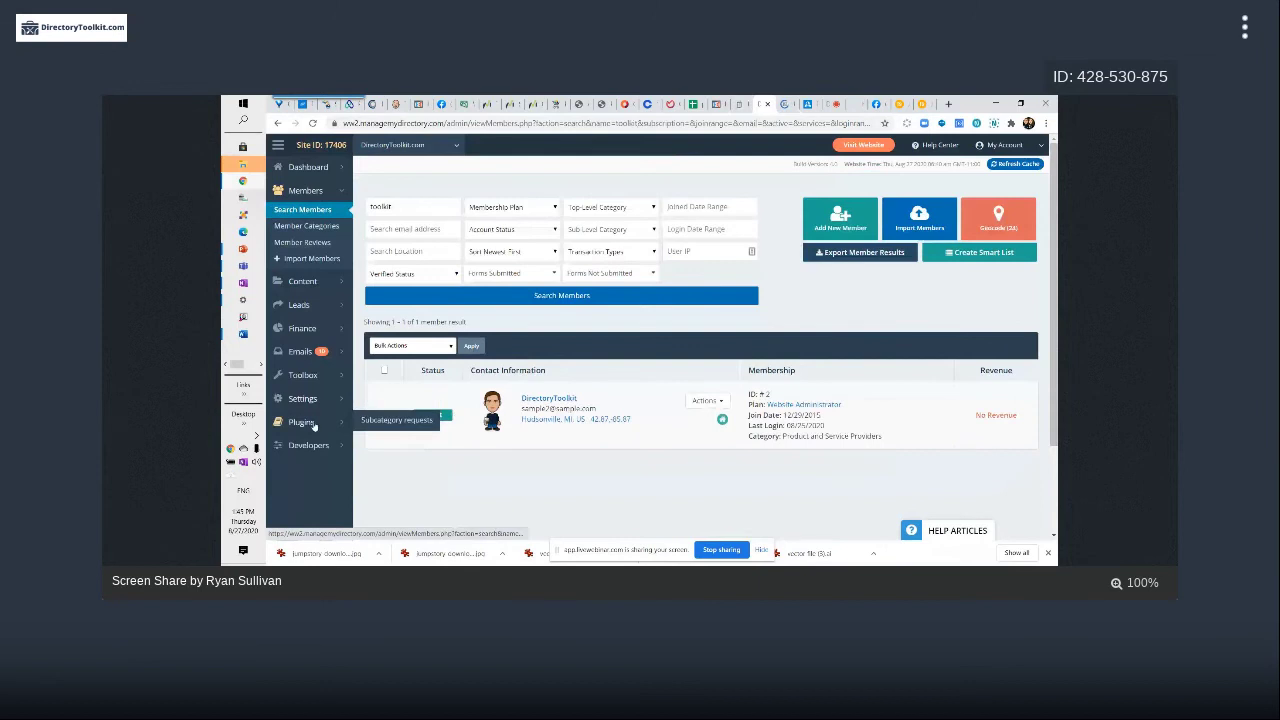
pyautogui.moveTo(326, 379)
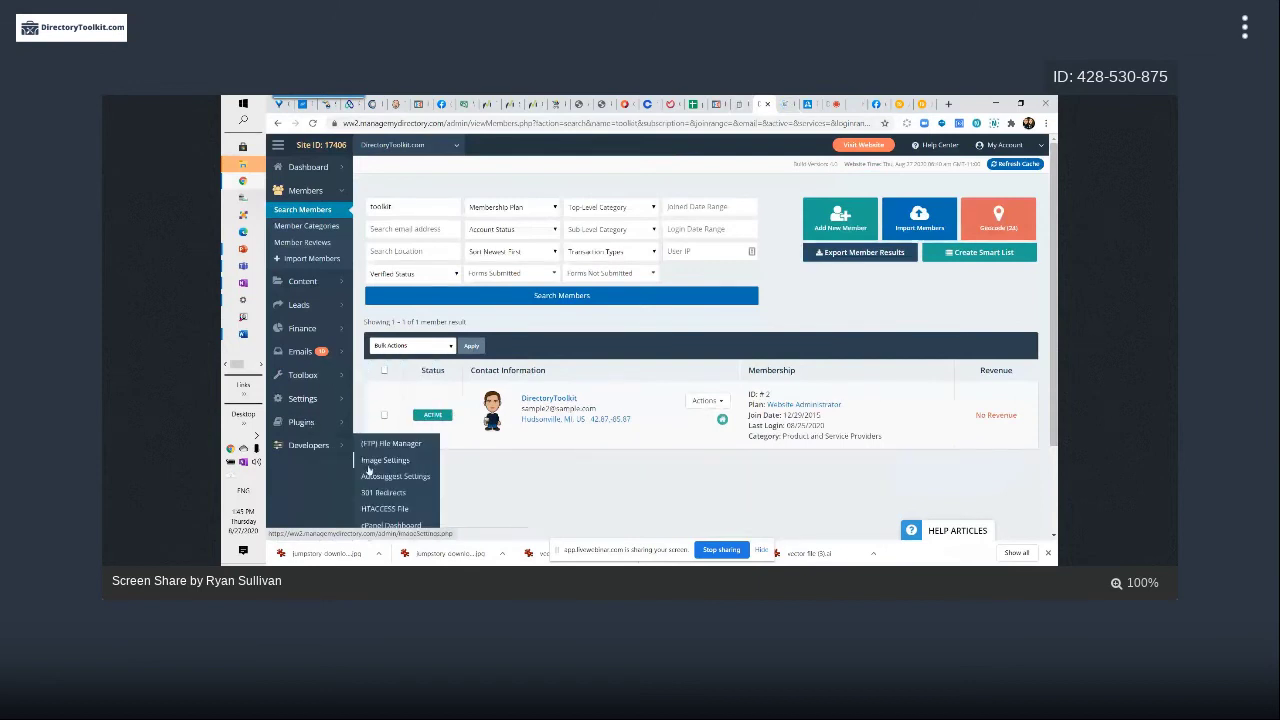
pyautogui.click(383, 463)
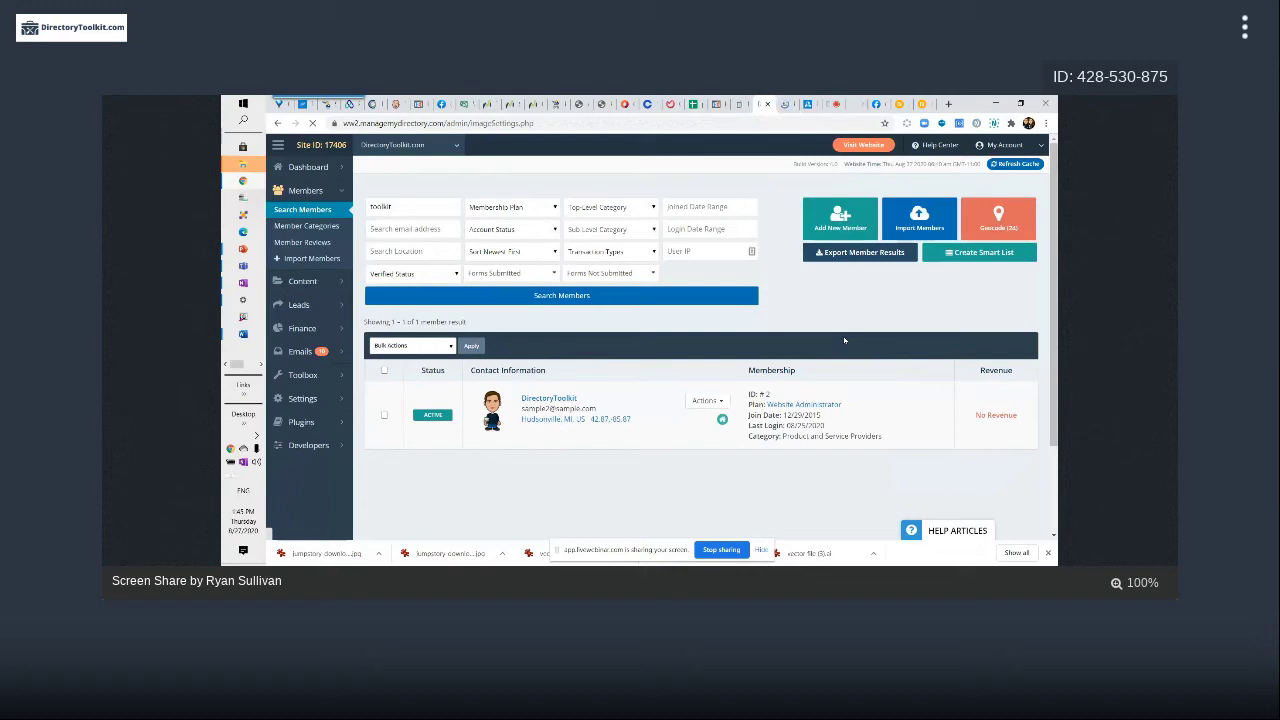
pyautogui.click(784, 100)
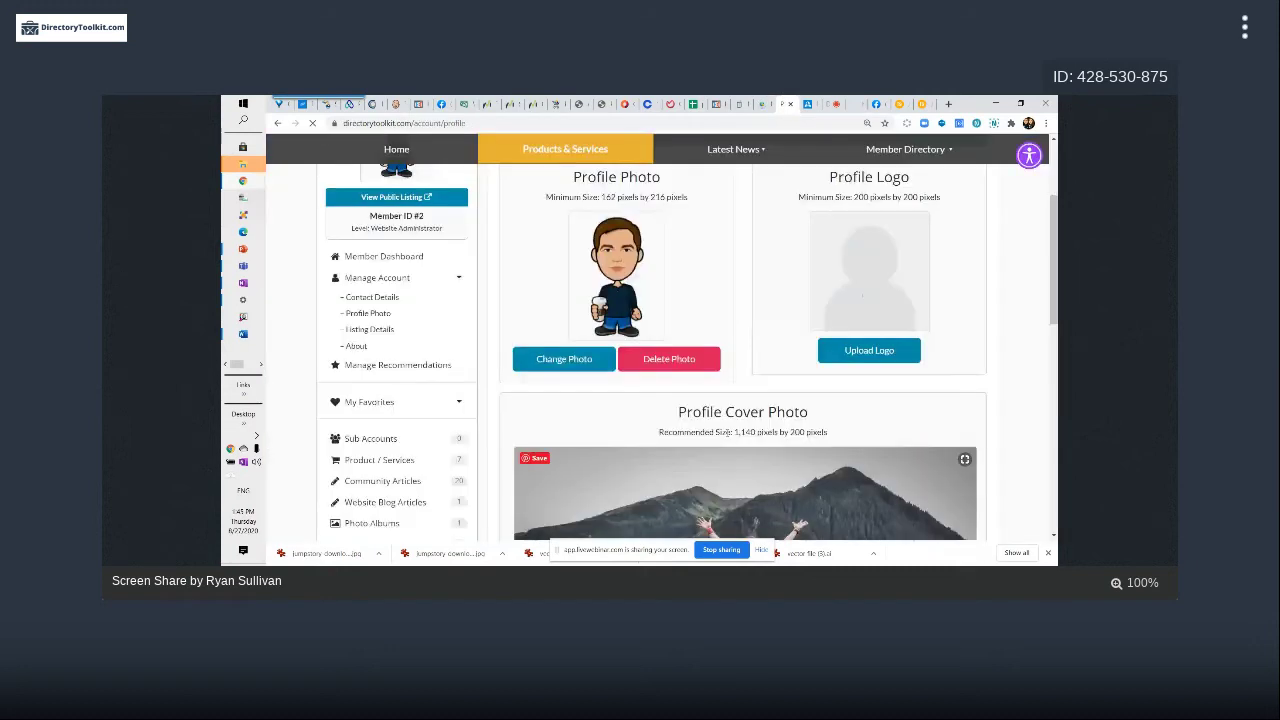
pyautogui.click(761, 105)
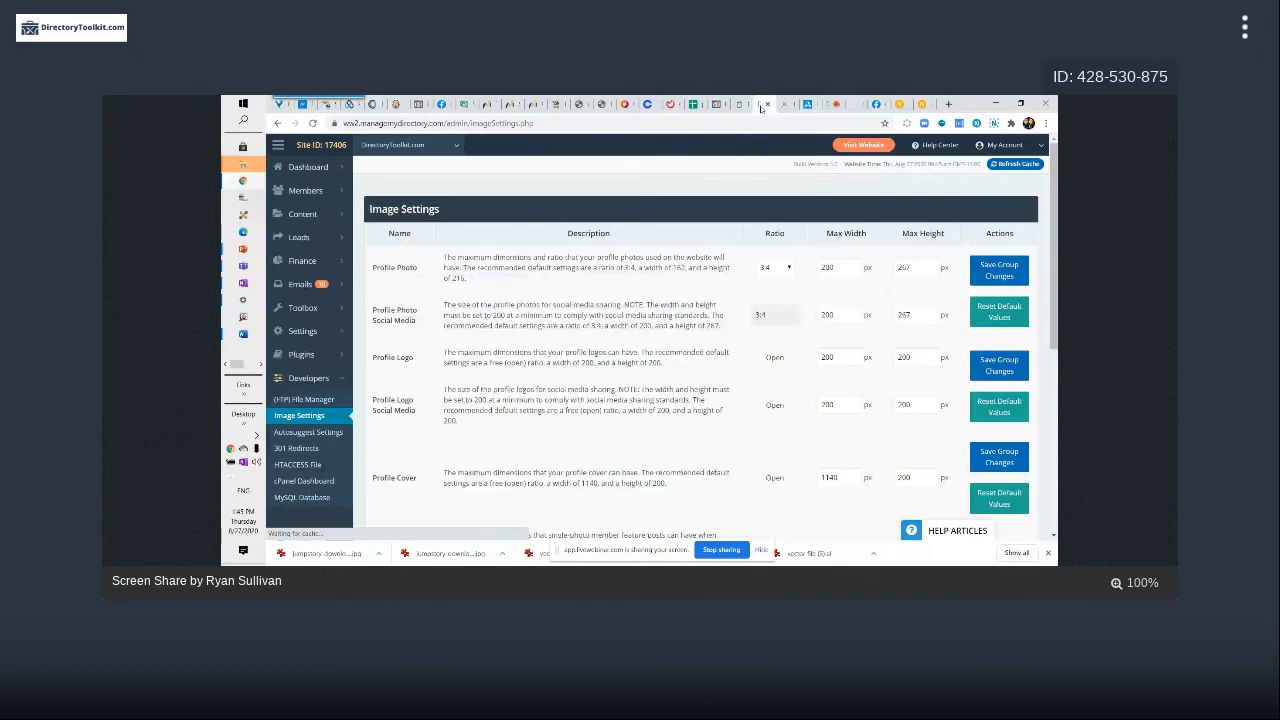
# Change the Profile Cover maximum height from 200 to 600 px, keeping the 1140 px width
pyautogui.scroll(-3, 648, 288)
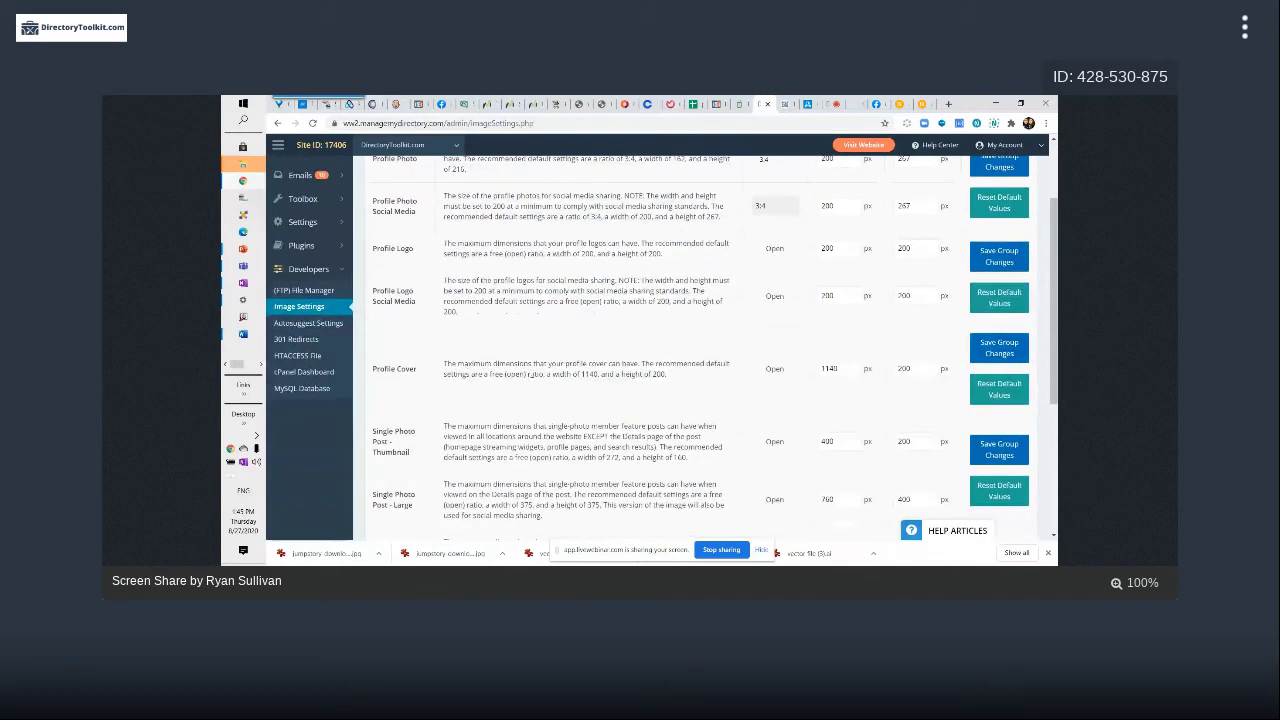
pyautogui.moveTo(543, 374); pyautogui.dragTo(621, 374)
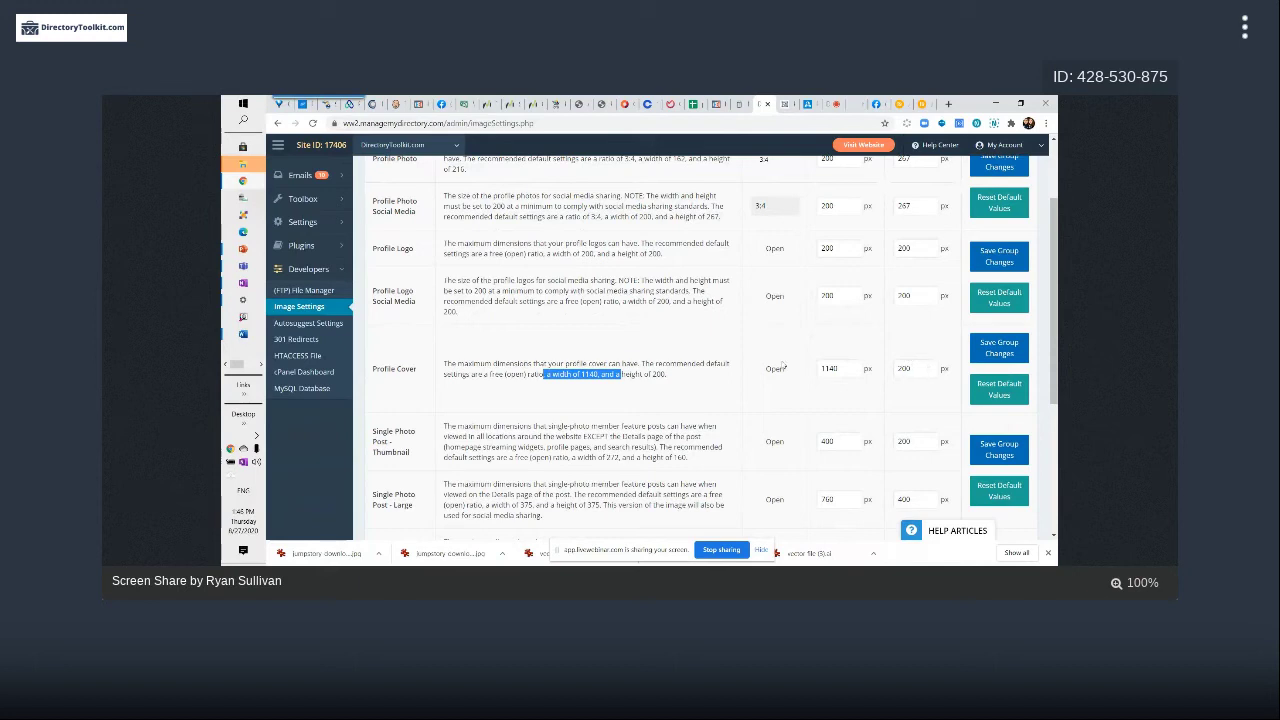
pyautogui.scroll(2, 836, 377)
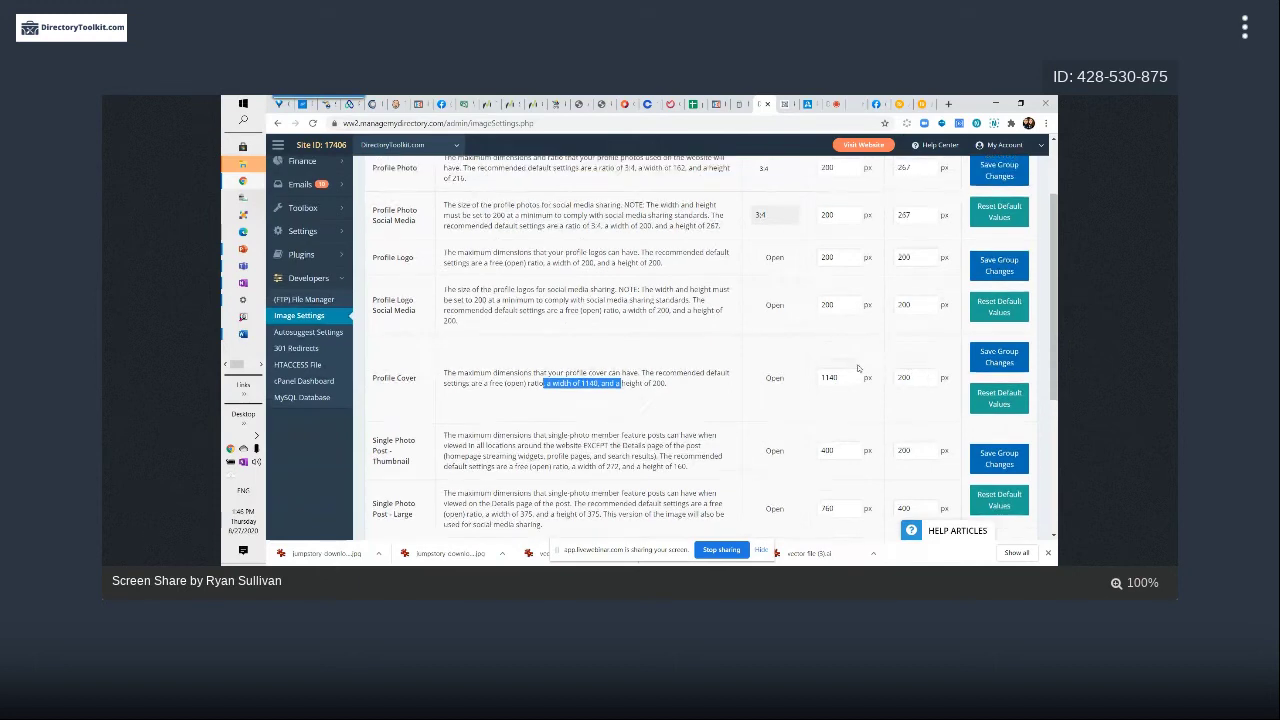
pyautogui.scroll(-3, 931, 300)
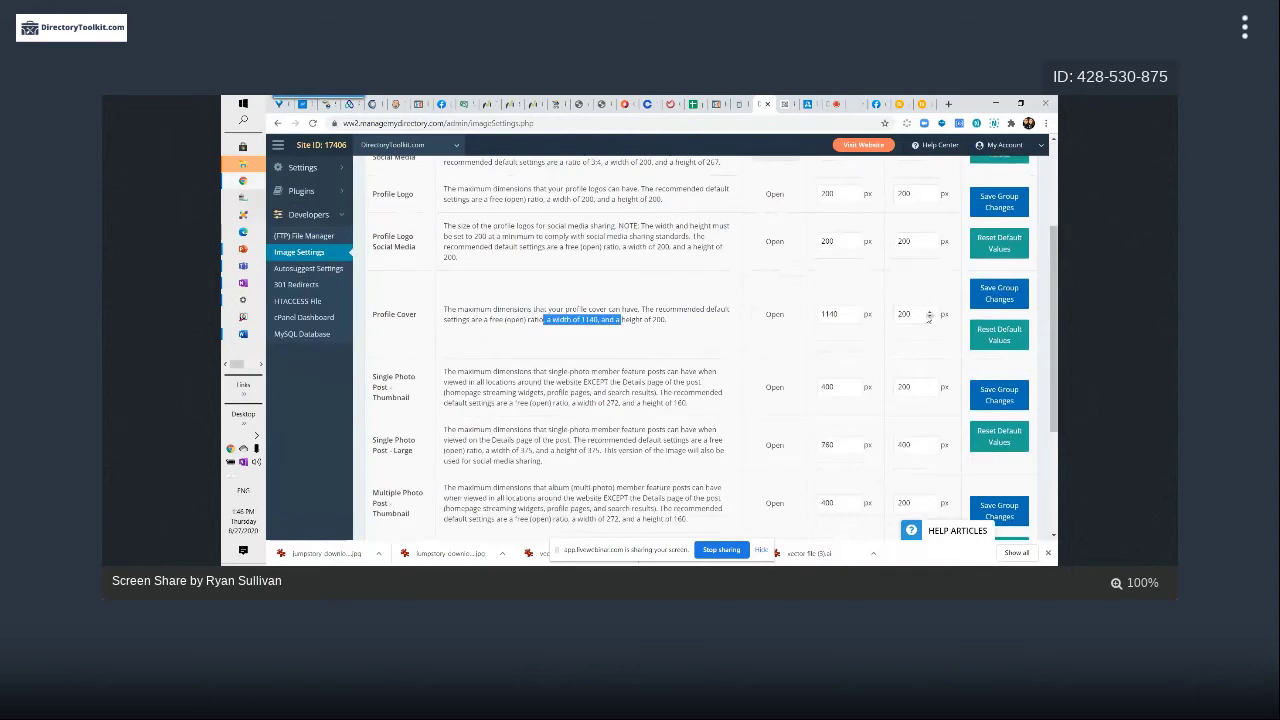
pyautogui.click(911, 314)
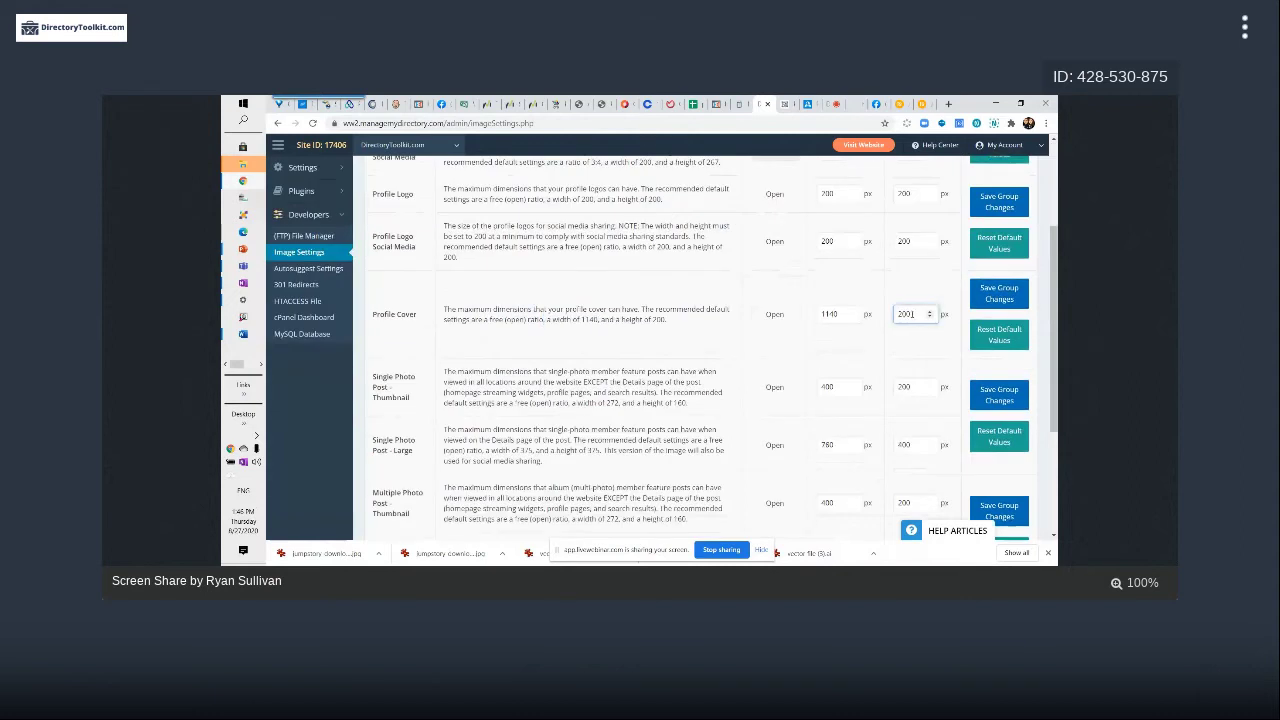
pyautogui.click(839, 314)
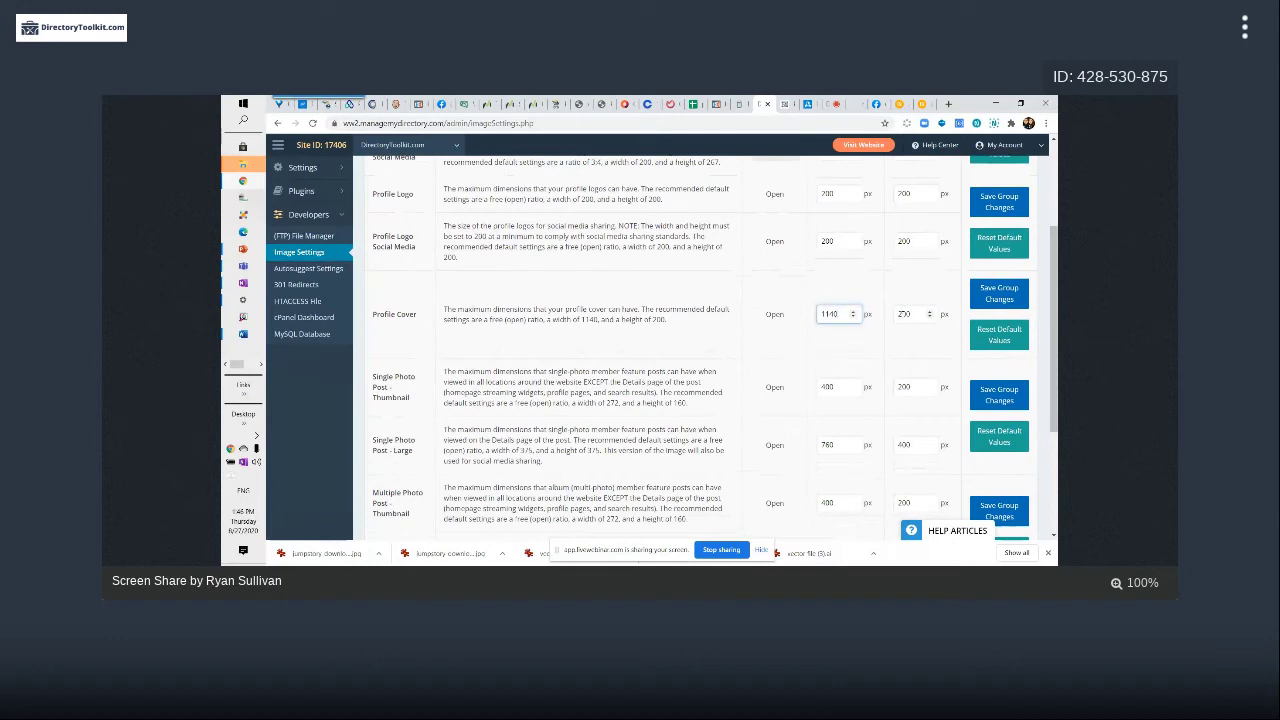
pyautogui.click(901, 314)
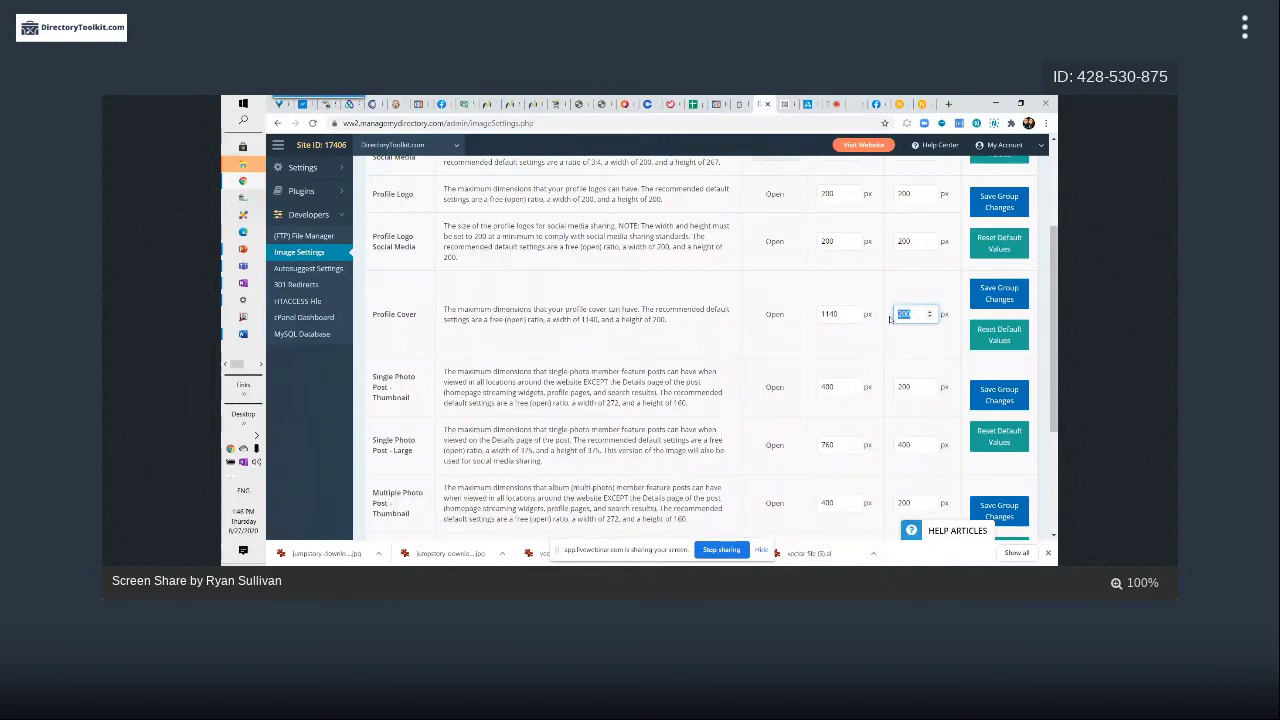
pyautogui.click(828, 314)
pyautogui.click(905, 314)
pyautogui.doubleClick(837, 318)
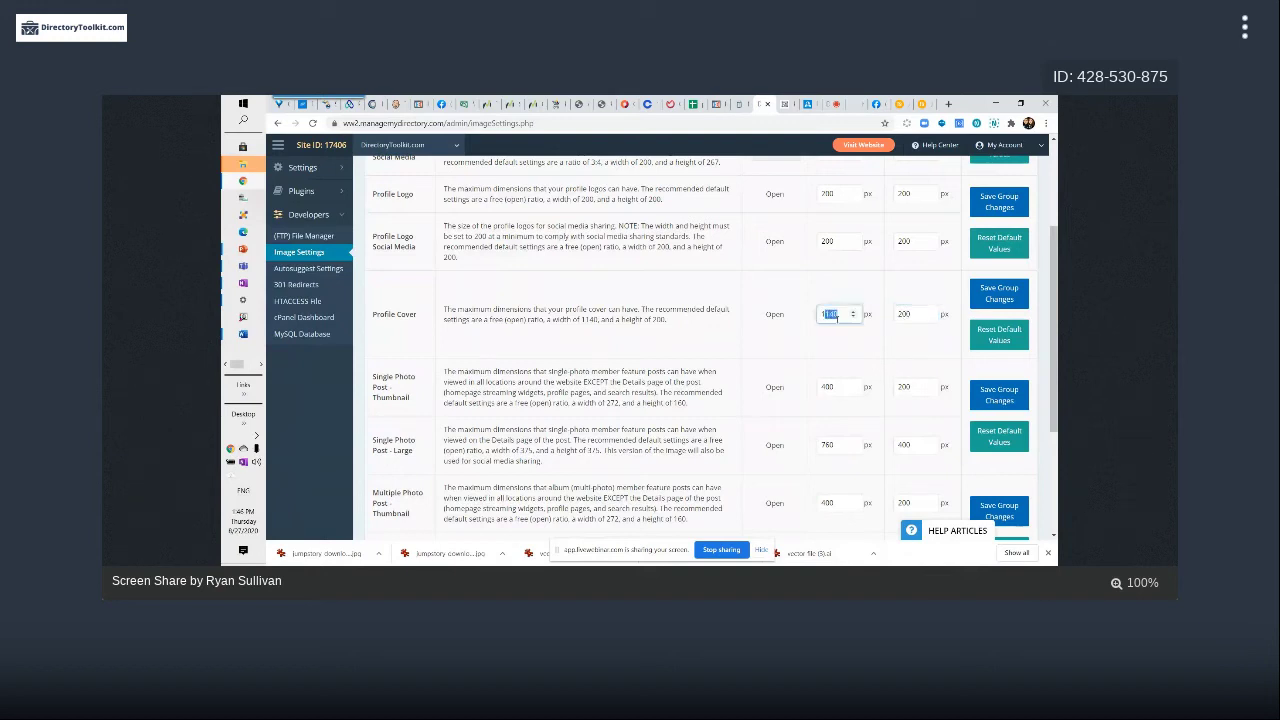
pyautogui.click(903, 314)
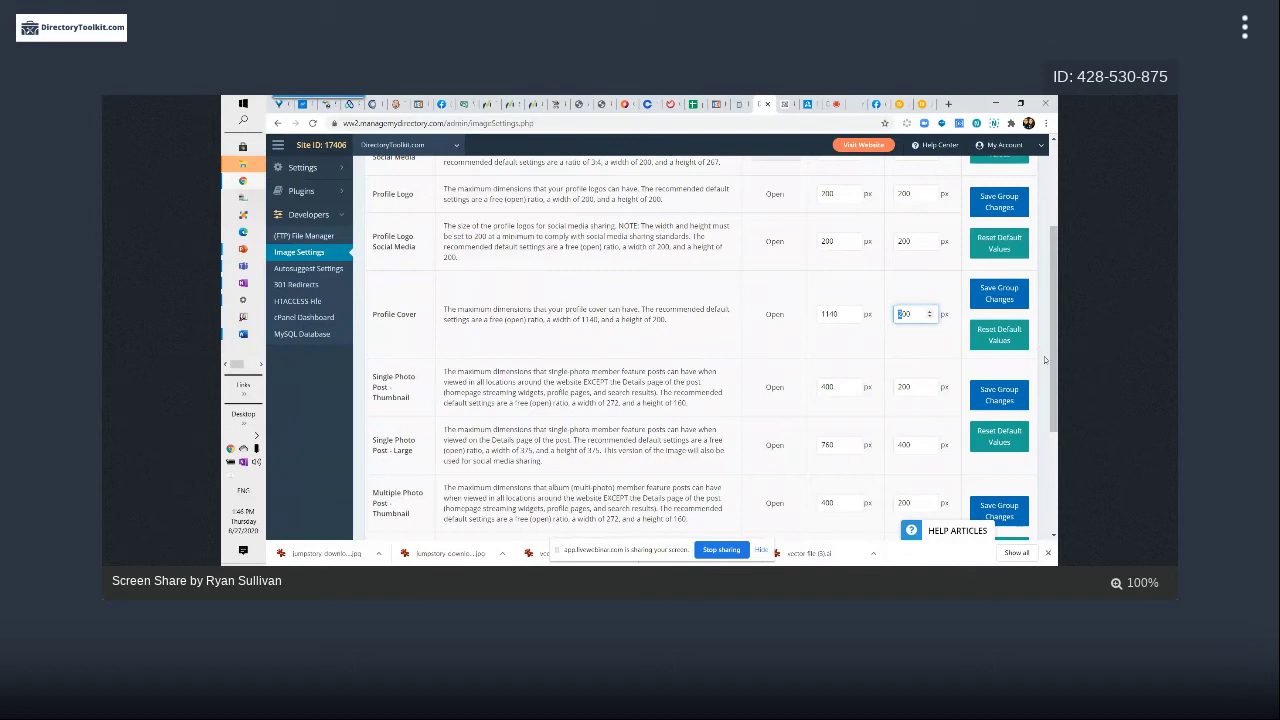
# Save the image settings group and dismiss the success confirmation
pyautogui.scroll(3, 909, 215)
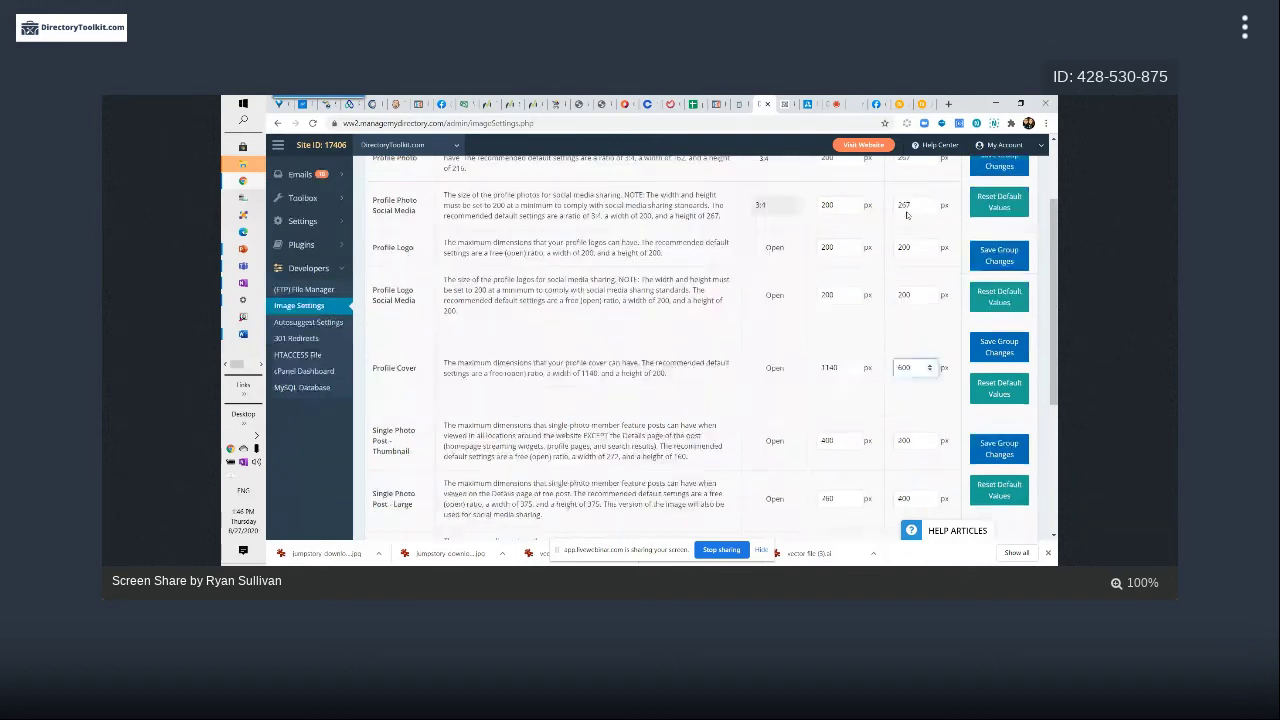
pyautogui.scroll(-3, 832, 312)
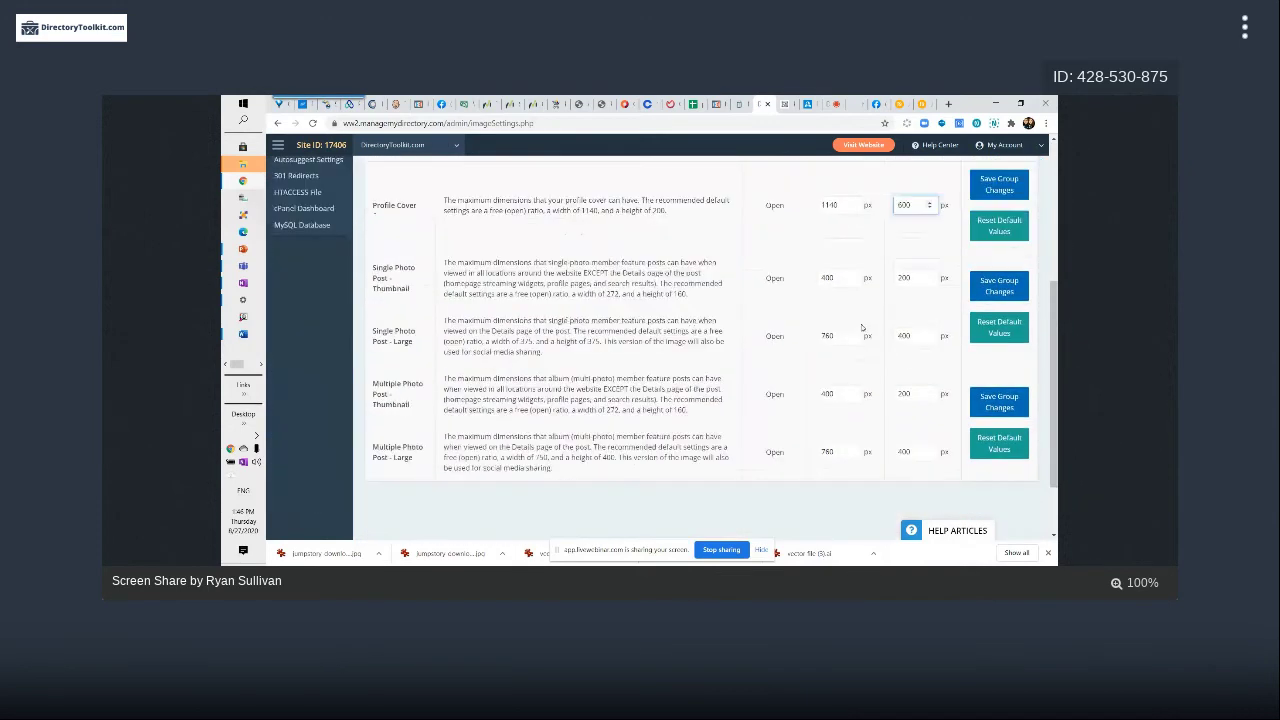
pyautogui.scroll(2, 832, 312)
pyautogui.click(1008, 367)
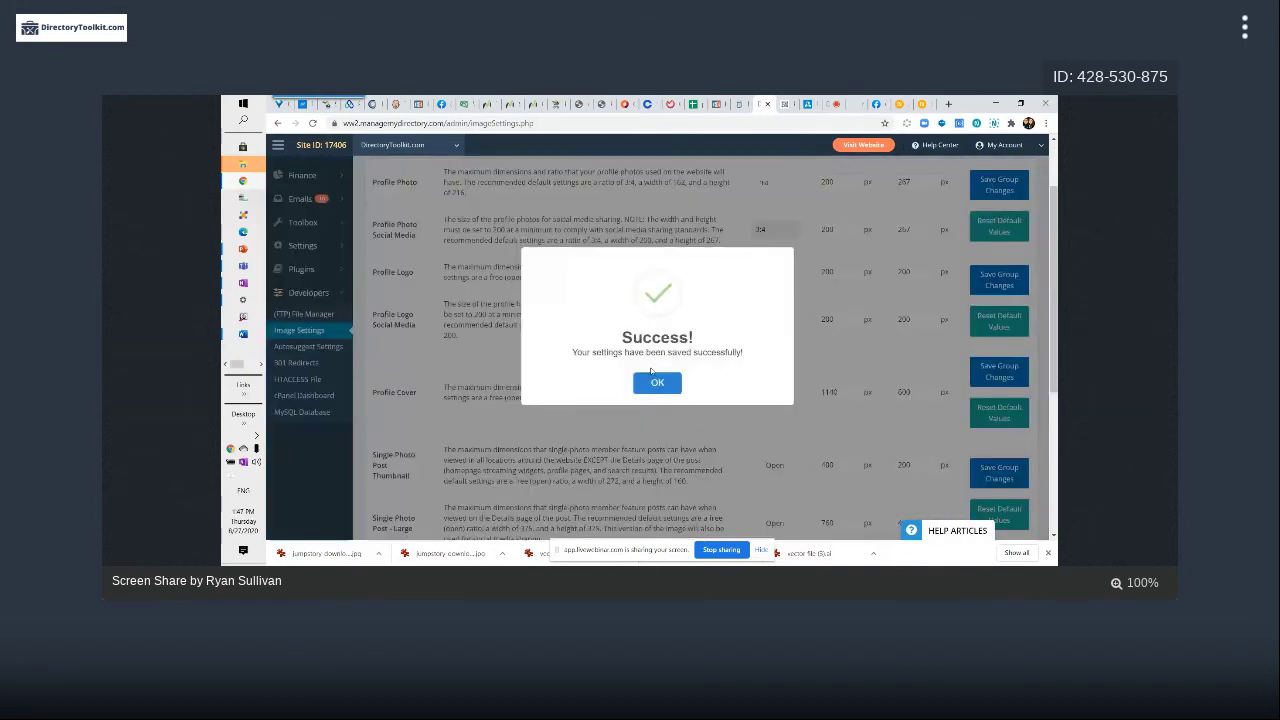
pyautogui.click(654, 380)
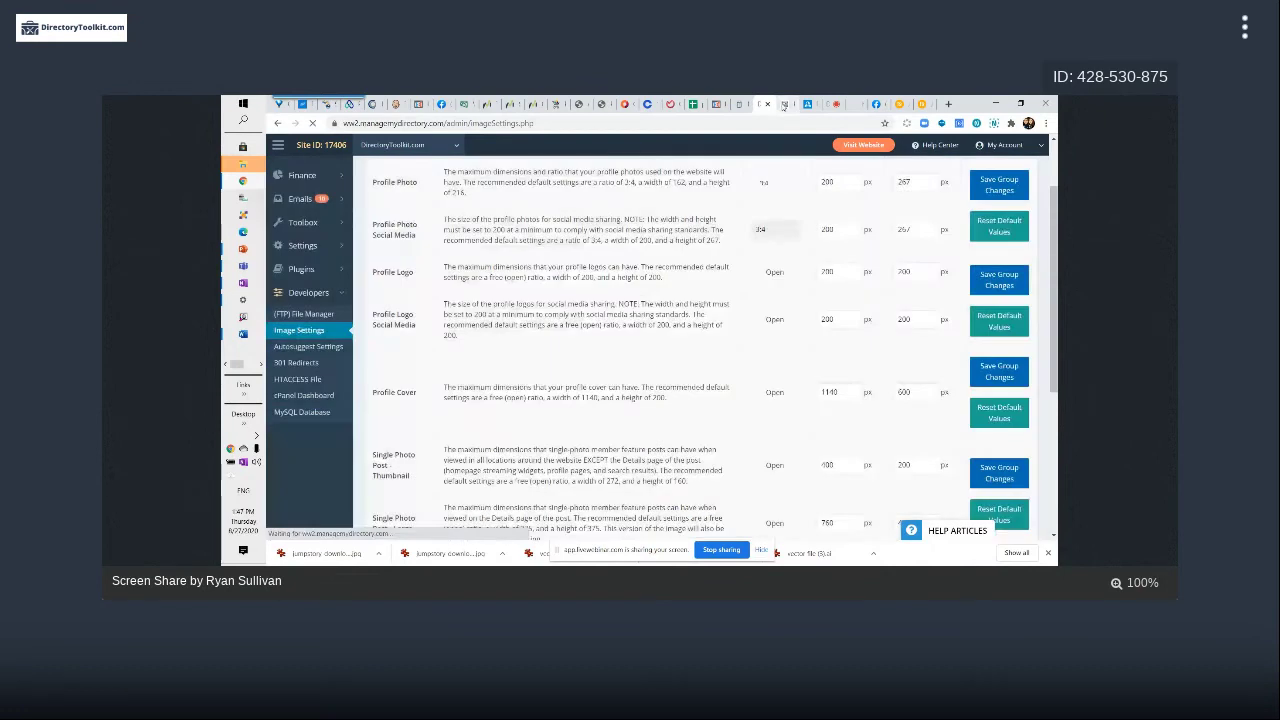
# On the member profile, upload the downloaded JumpStory mountain-hiker photo as the cover
pyautogui.click(784, 104)
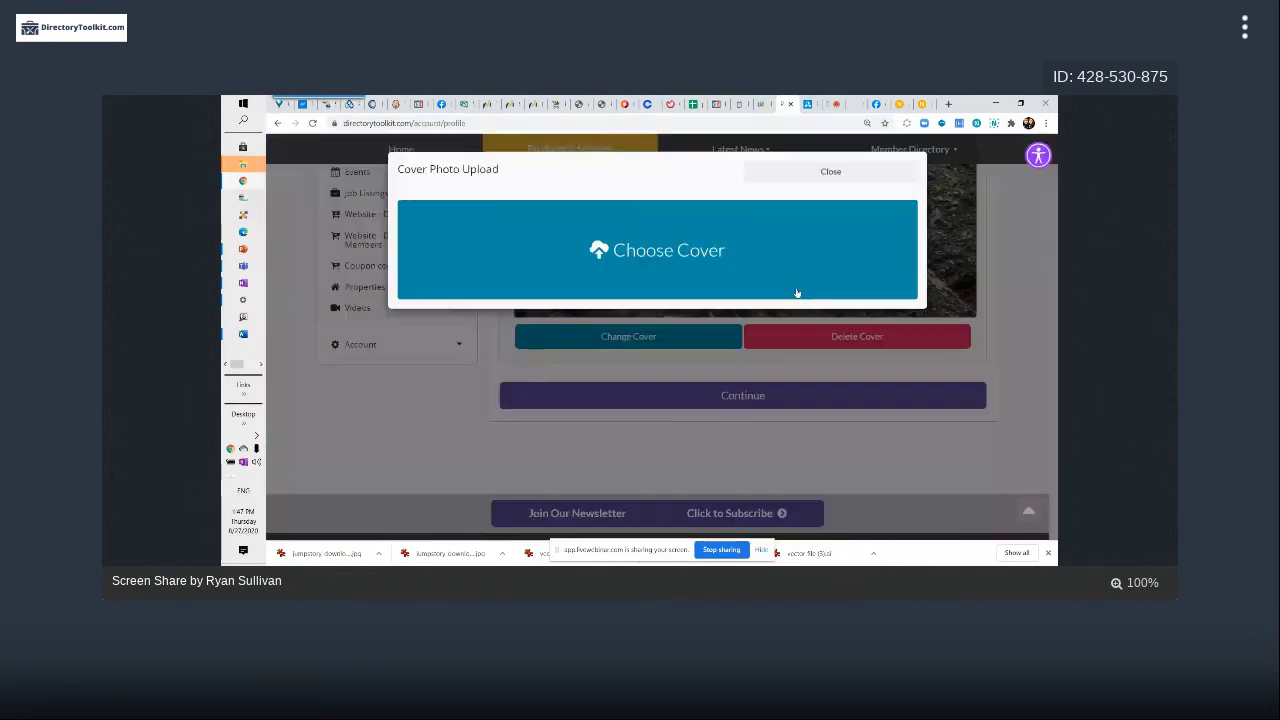
pyautogui.click(797, 293)
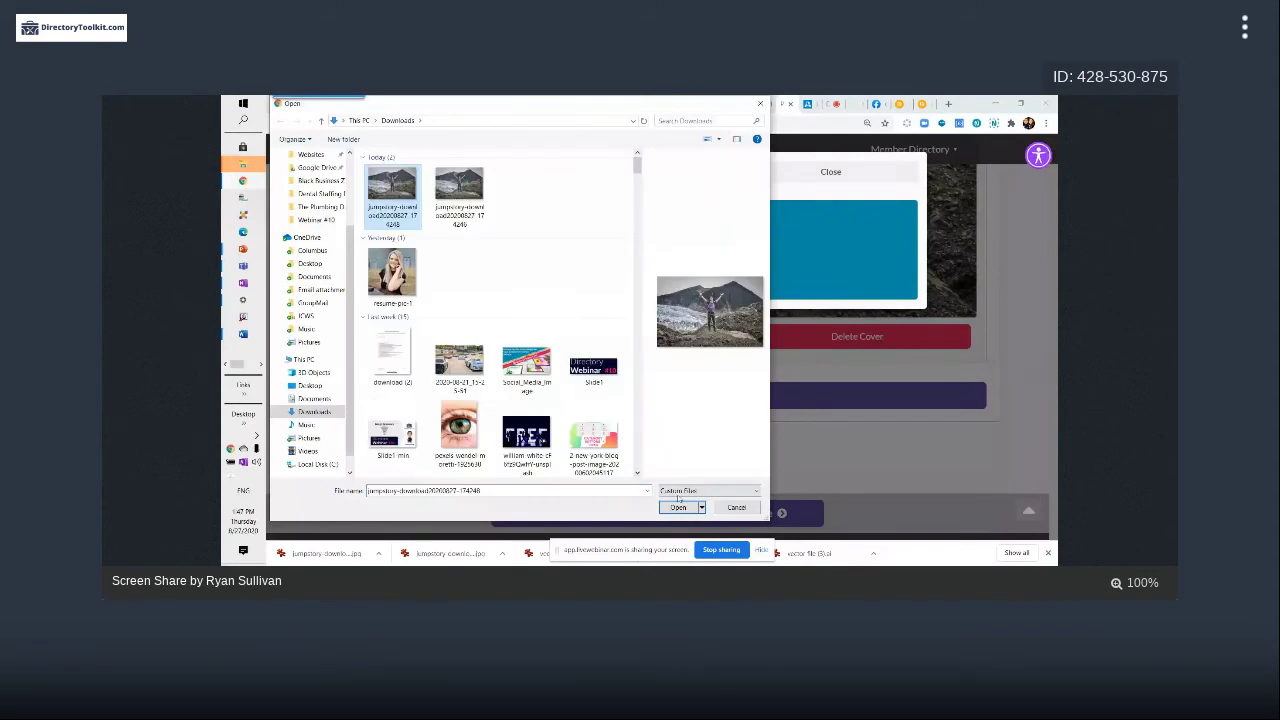
pyautogui.click(678, 505)
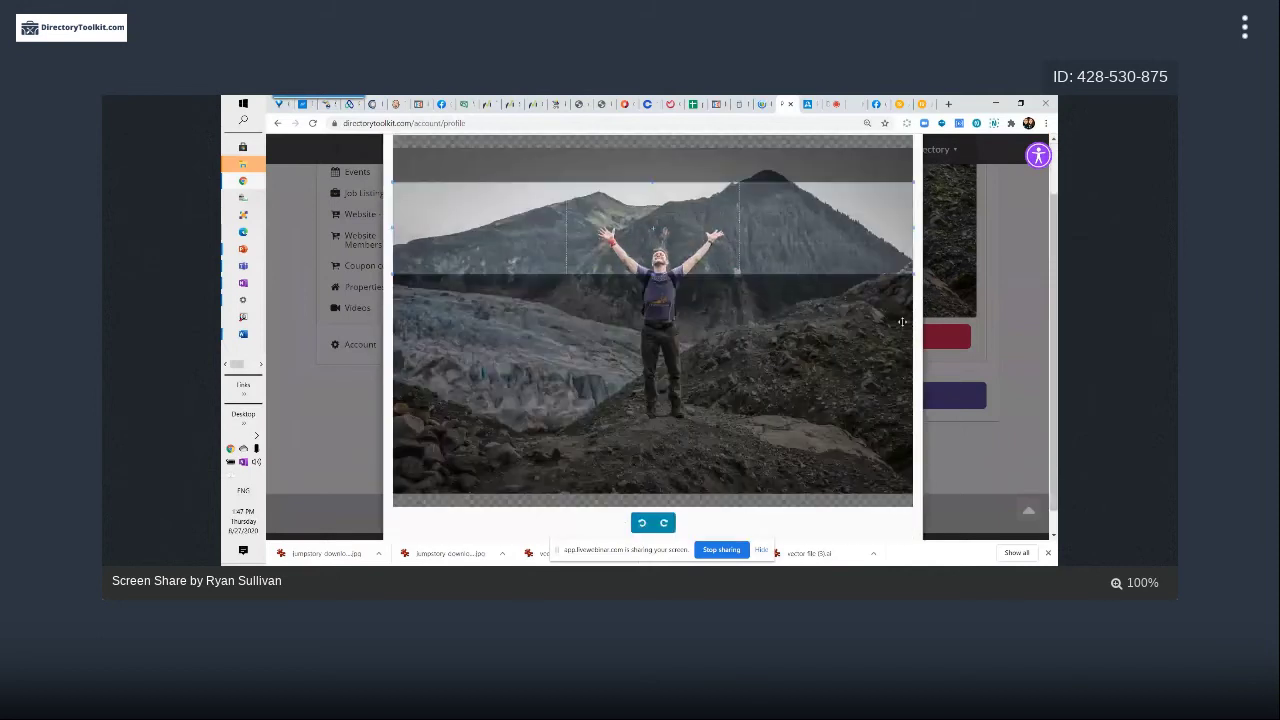
# Stretch the crop box down and reposition it around the hiker, glacier and foreground rocks
pyautogui.scroll(-1, 910, 324)
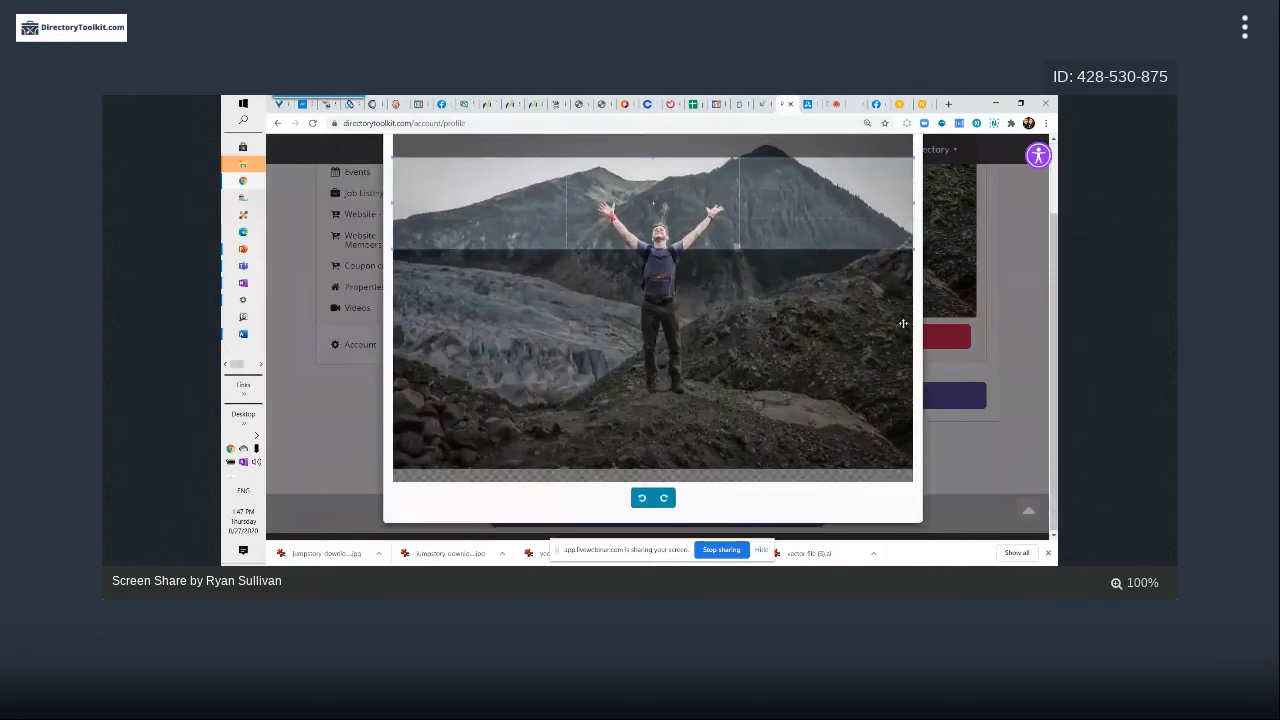
pyautogui.scroll(2, 903, 323)
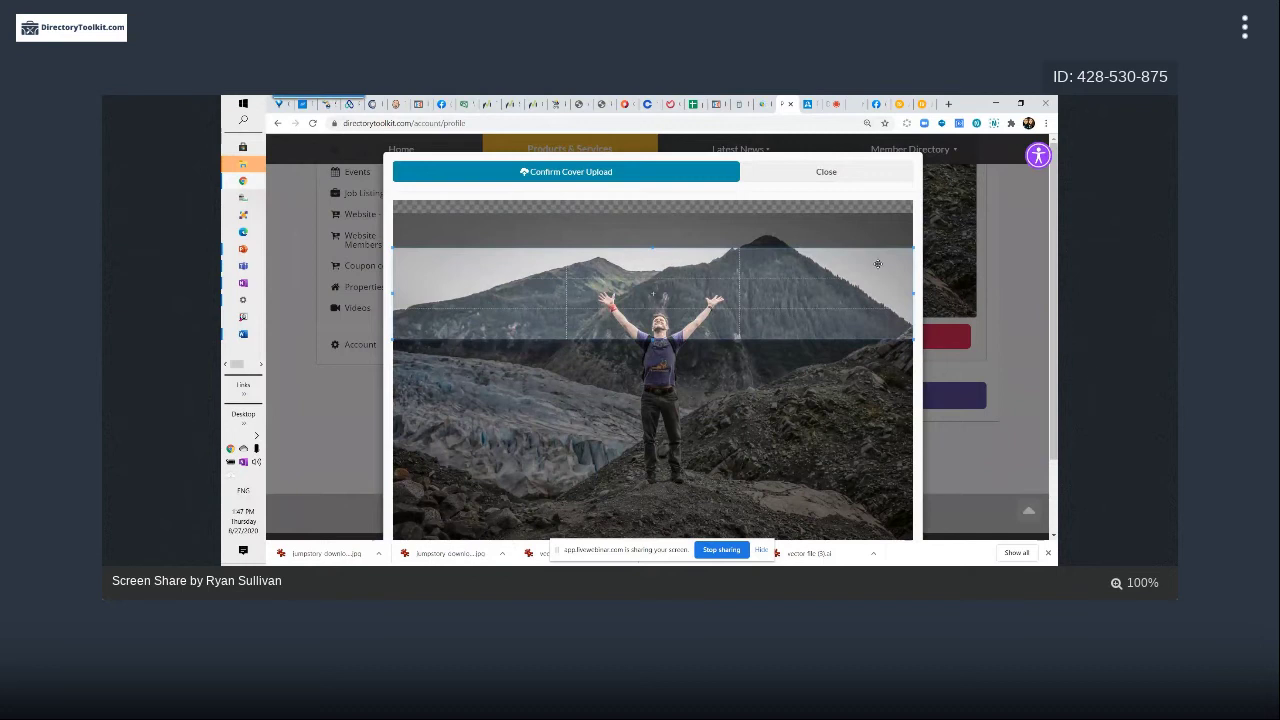
pyautogui.scroll(-1, 707, 297)
pyautogui.scroll(-1, 707, 297)
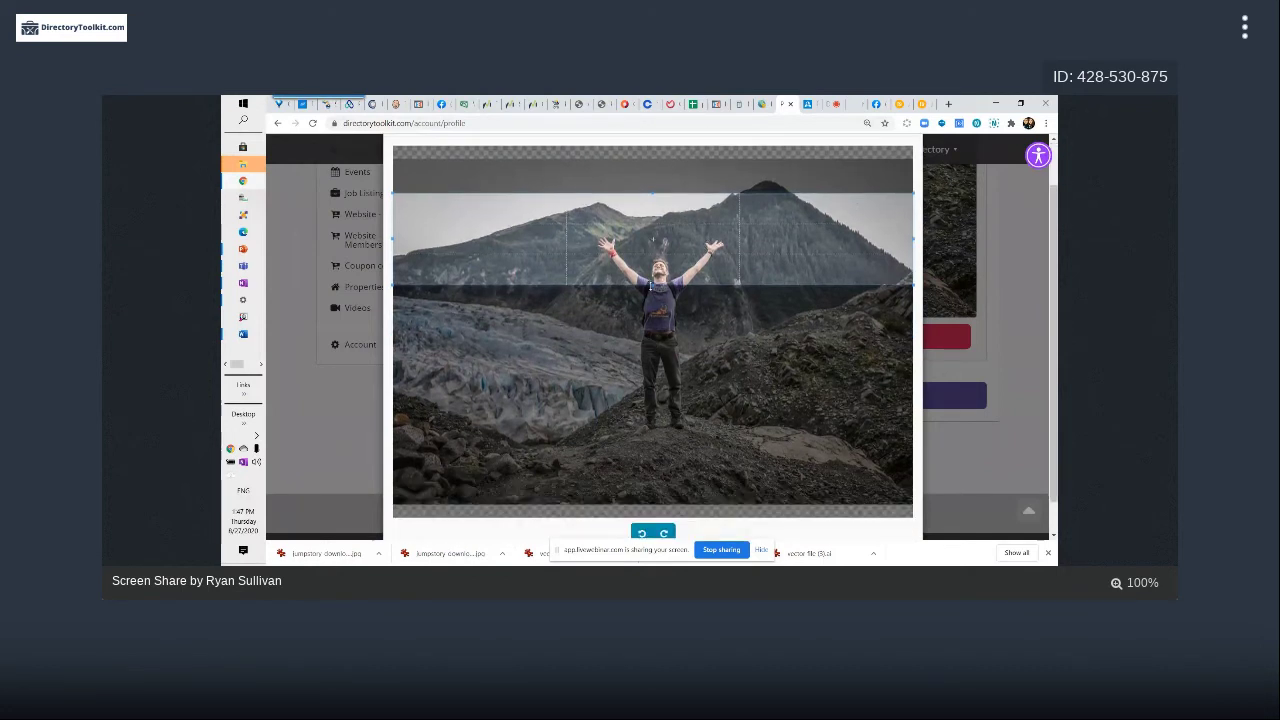
pyautogui.moveTo(652, 285); pyautogui.dragTo(653, 453)
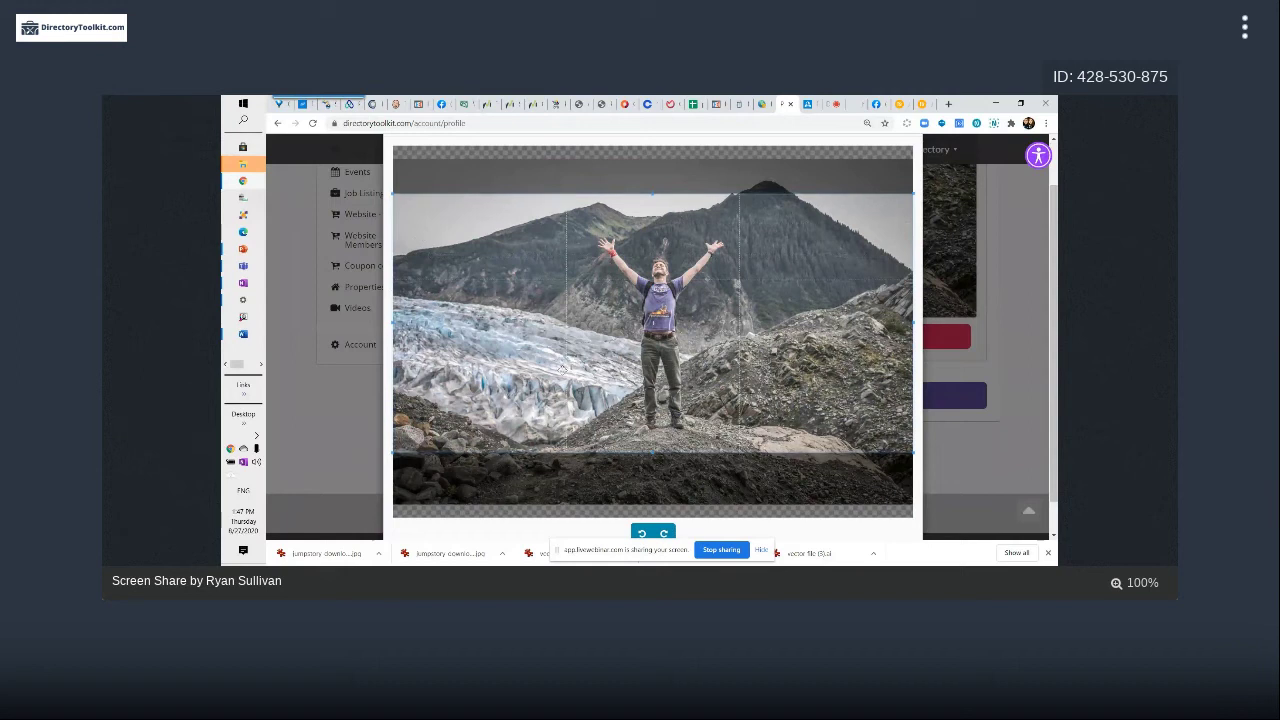
pyautogui.moveTo(712, 370); pyautogui.dragTo(713, 368)
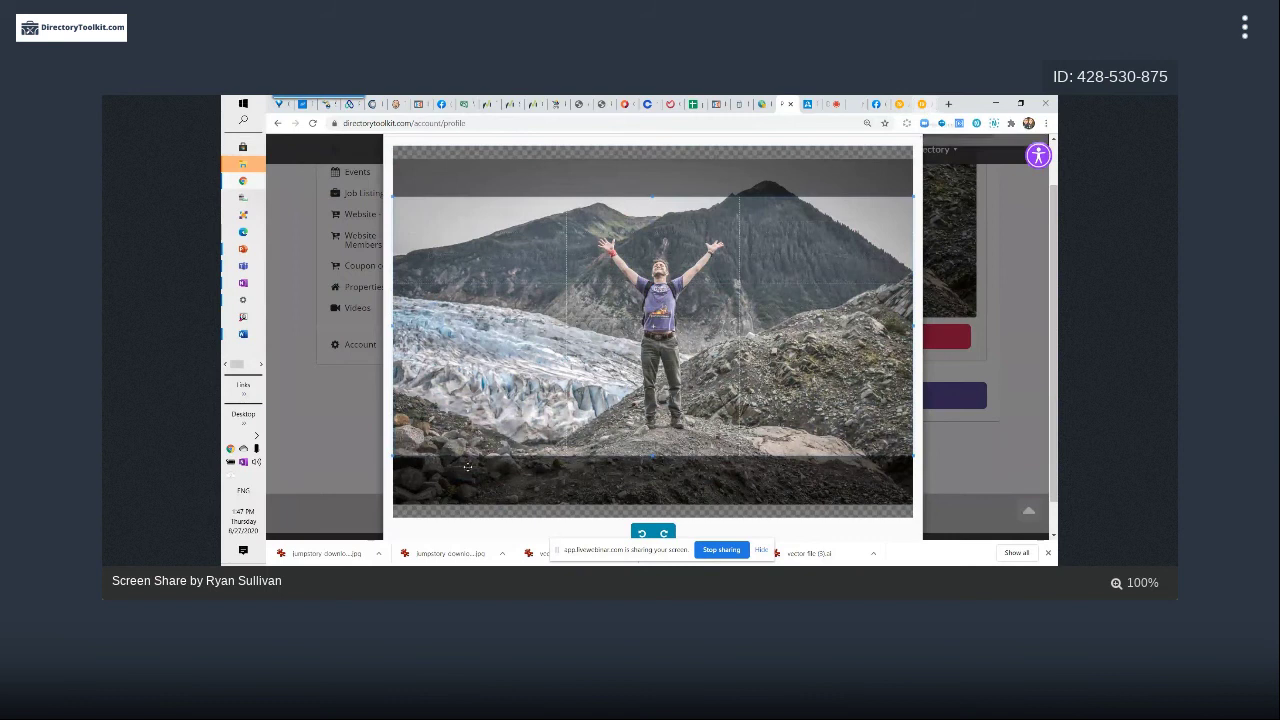
pyautogui.click(378, 553)
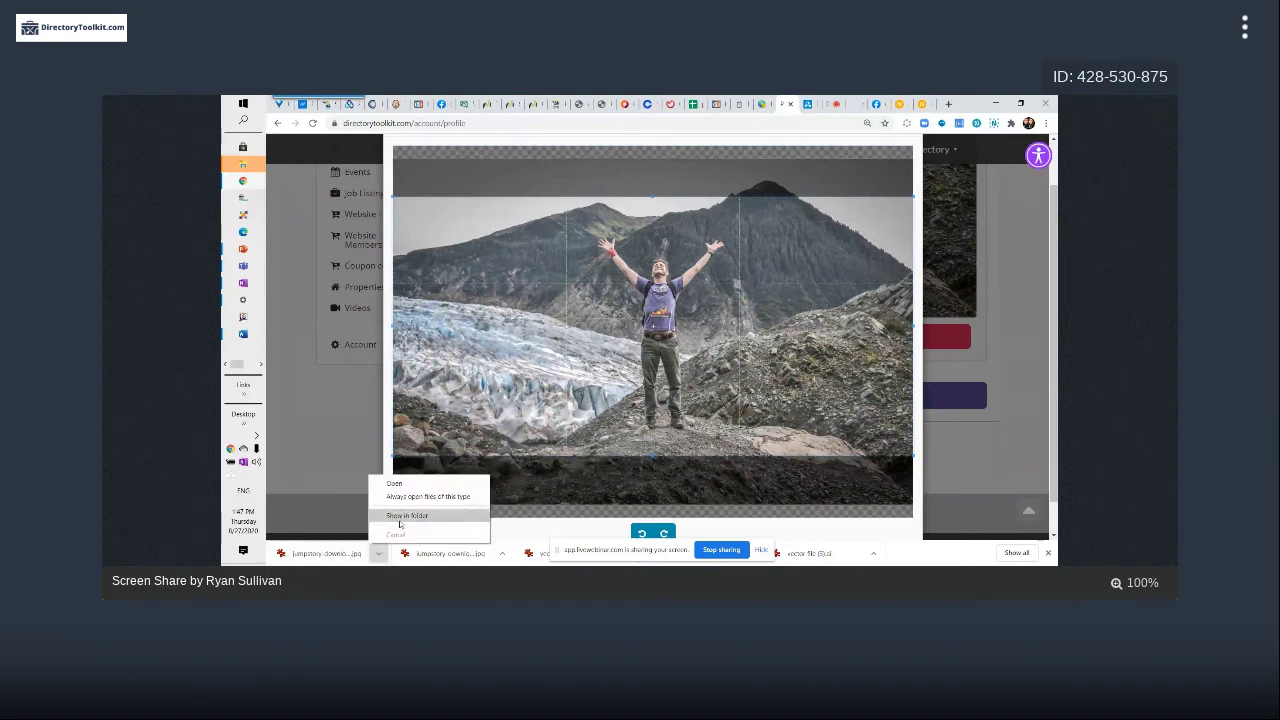
pyautogui.click(391, 517)
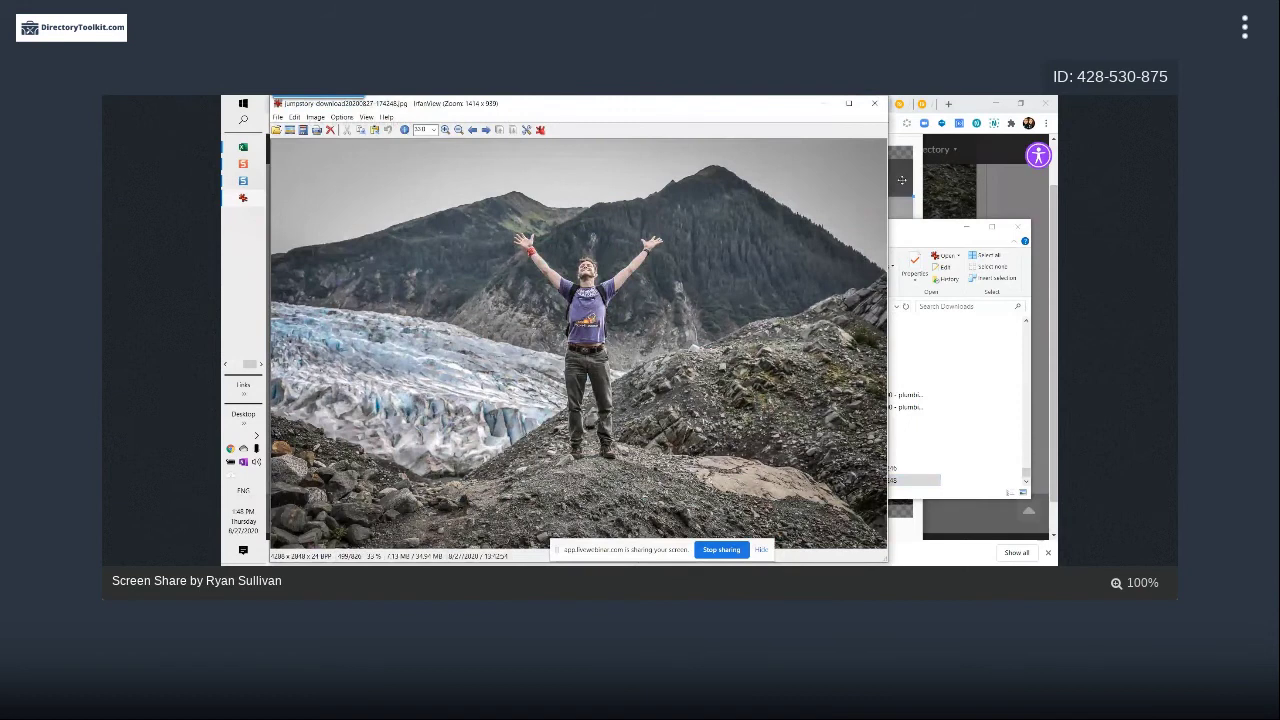
pyautogui.click(874, 103)
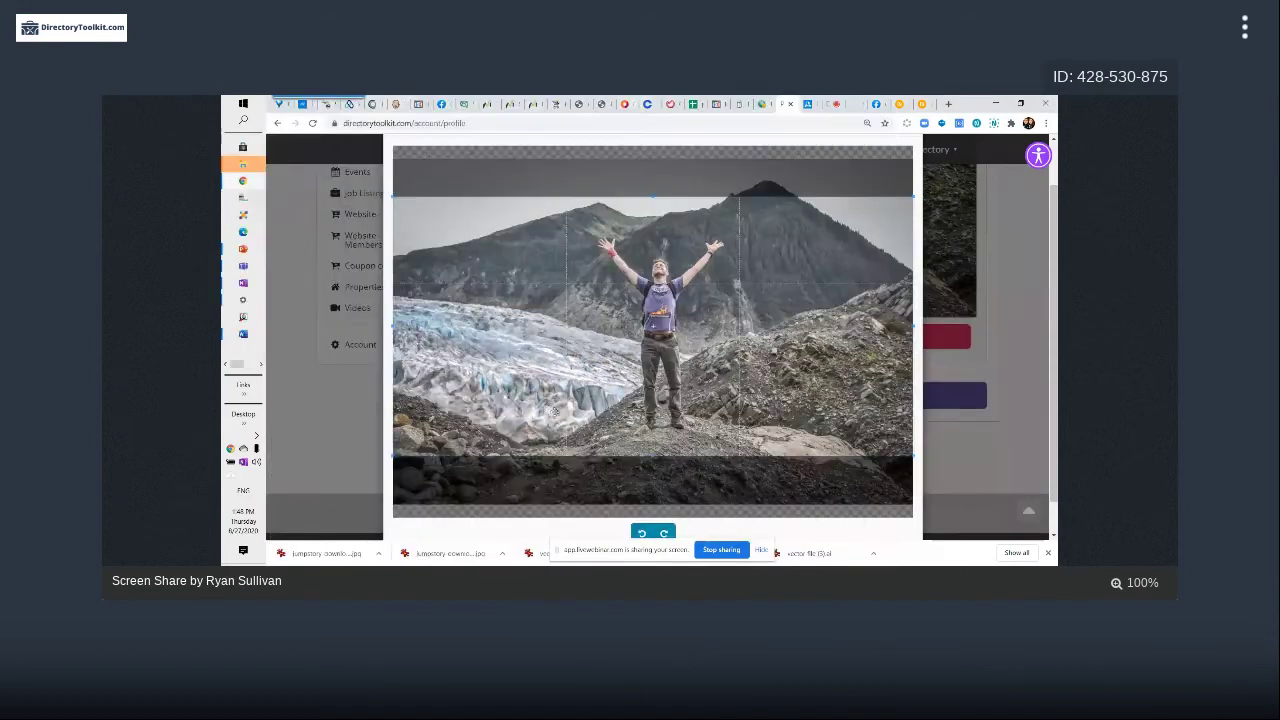
# Shrink the crop box back to a narrow banner band, then close the cropper
pyautogui.moveTo(556, 456); pyautogui.dragTo(556, 268)
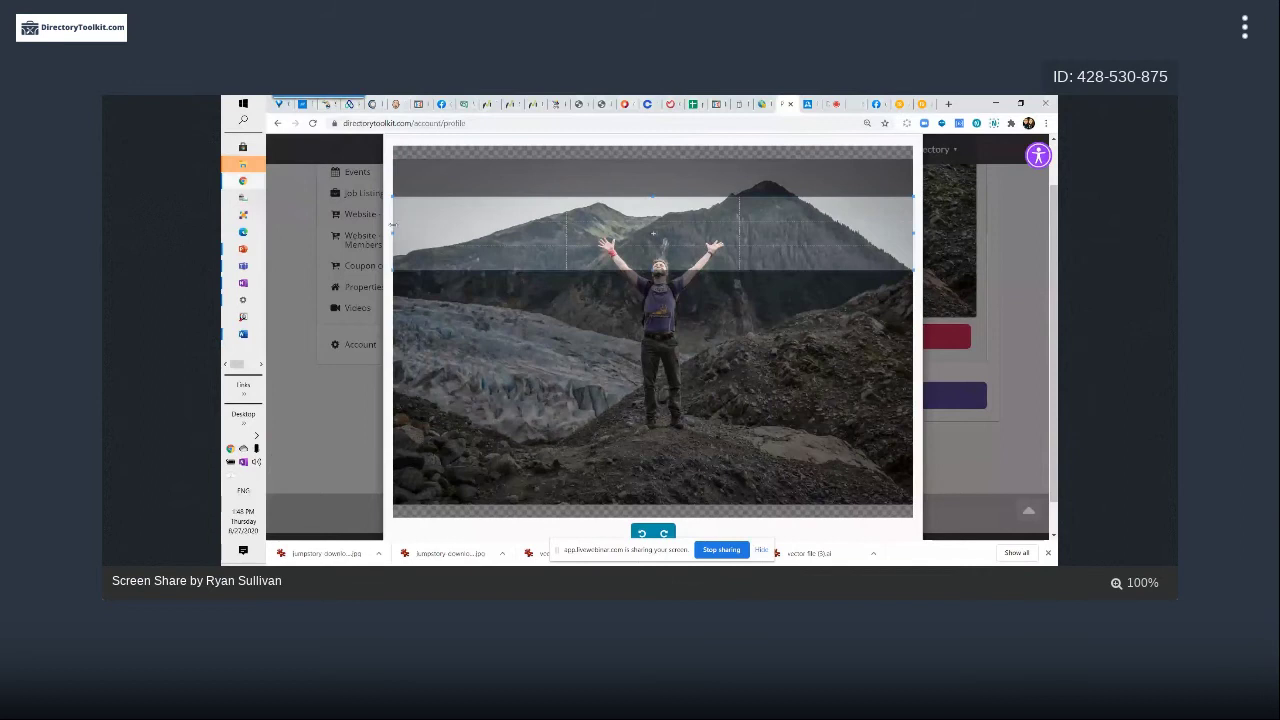
pyautogui.moveTo(460, 225); pyautogui.dragTo(460, 217)
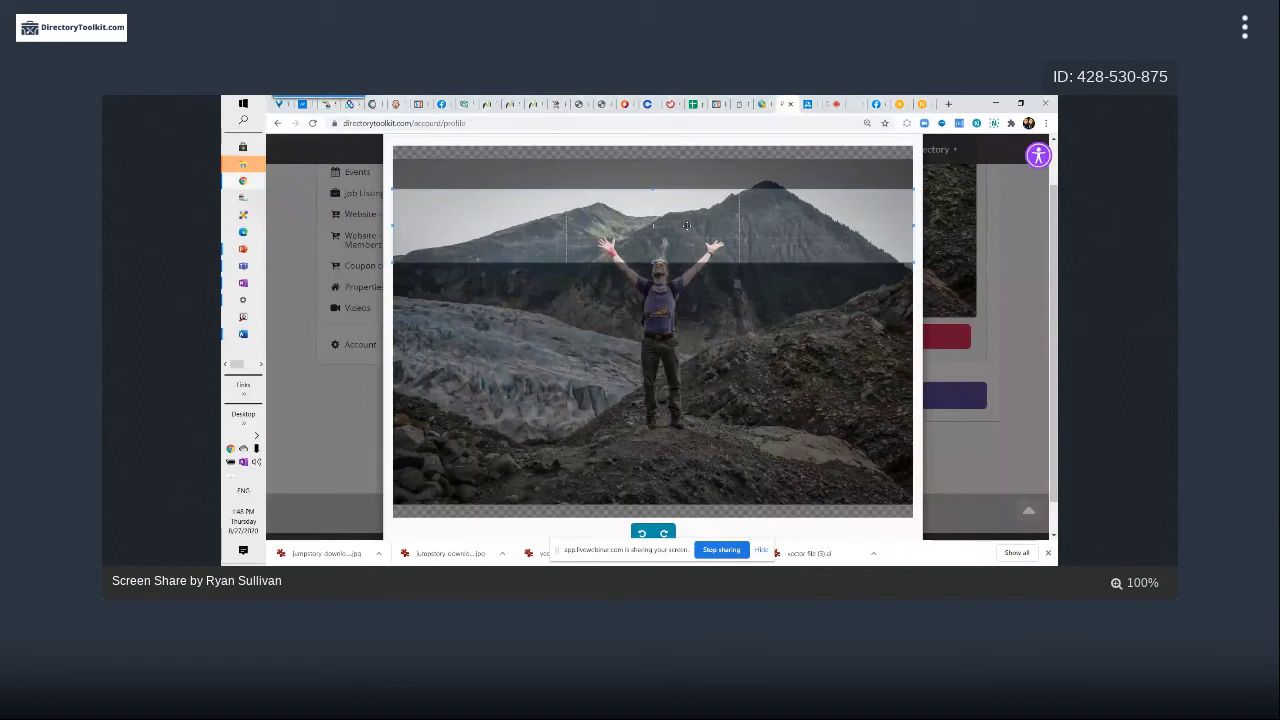
pyautogui.moveTo(797, 217); pyautogui.dragTo(824, 250)
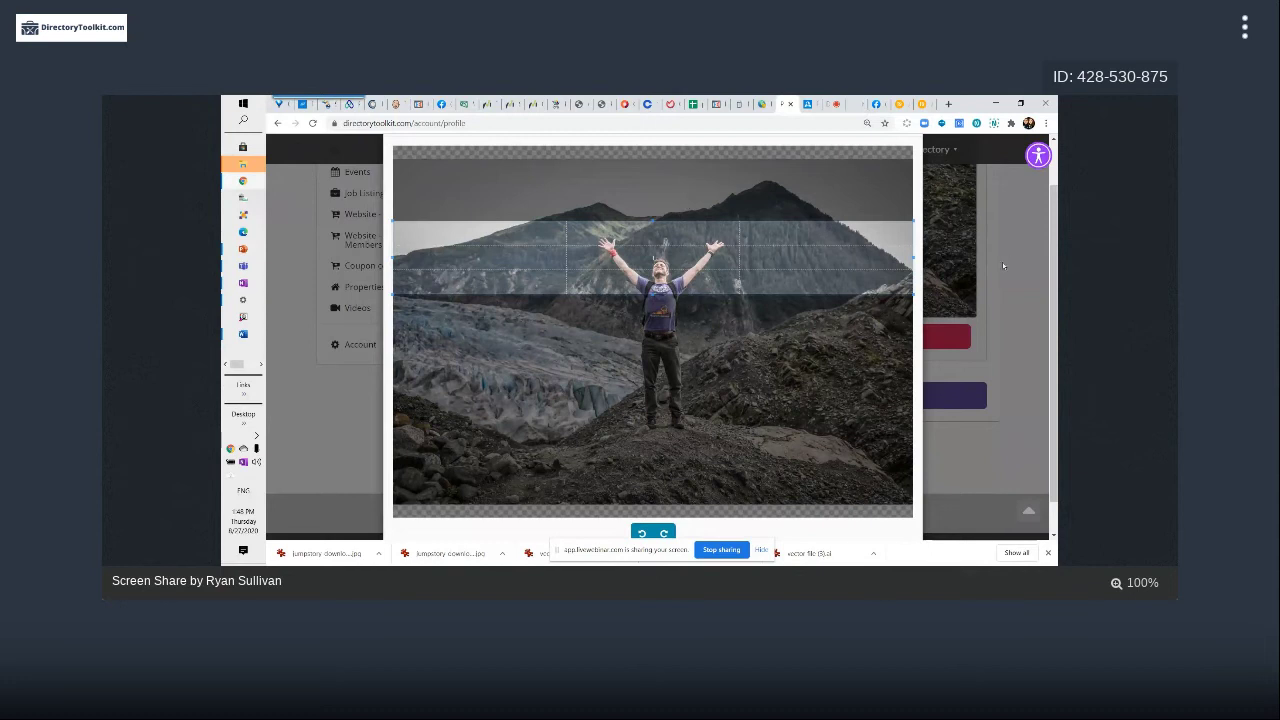
pyautogui.scroll(2, 807, 238)
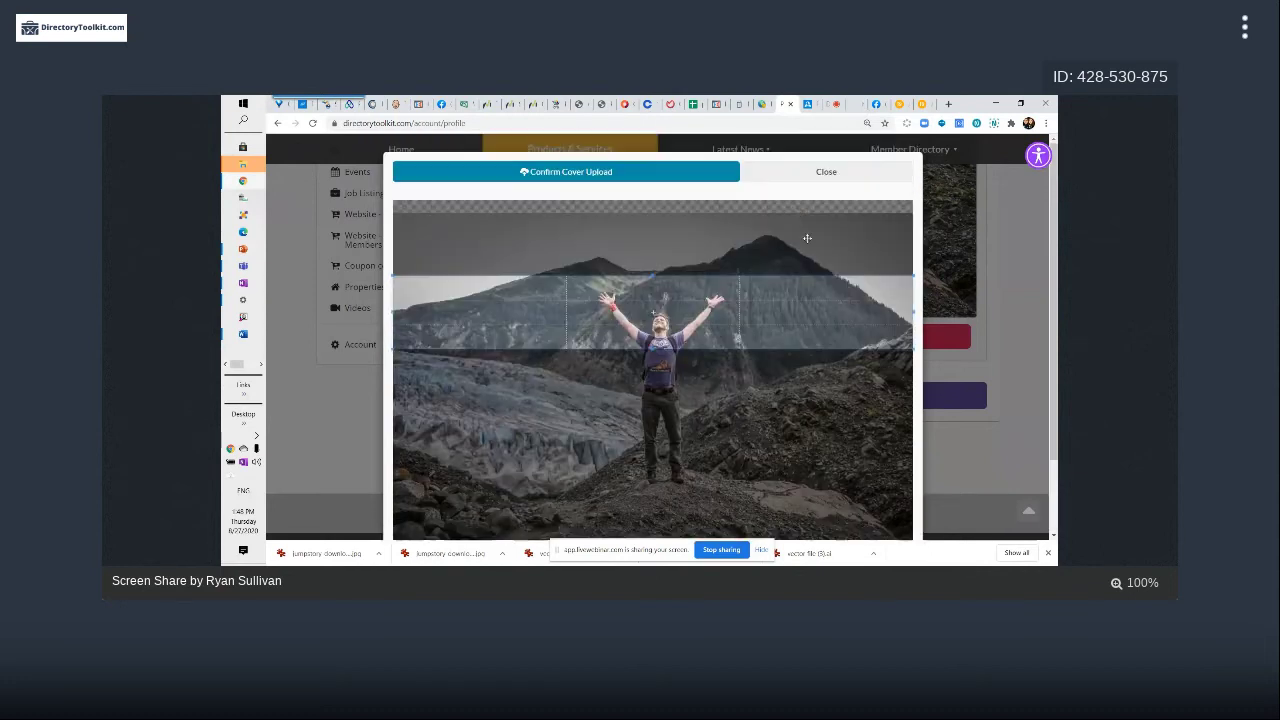
pyautogui.click(818, 171)
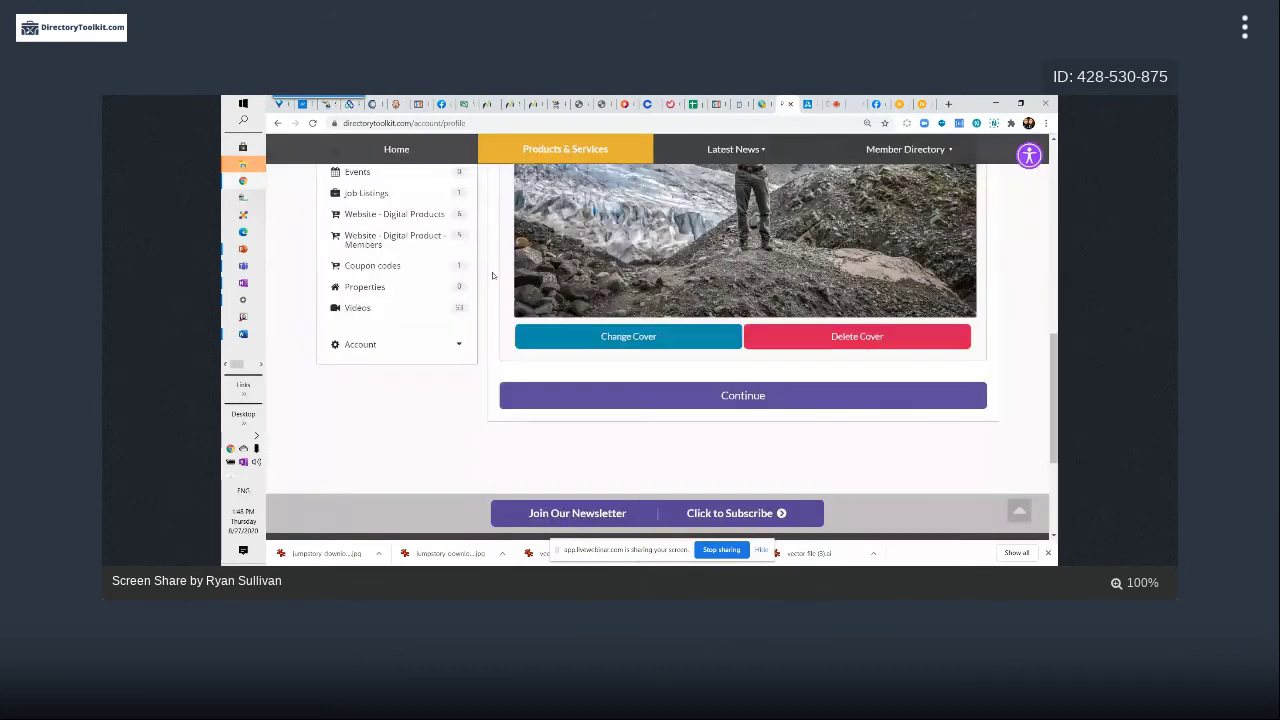
# Scroll up to the Profile Cover Photo heading and launch Snagit from the Start menu
pyautogui.scroll(3, 772, 320)
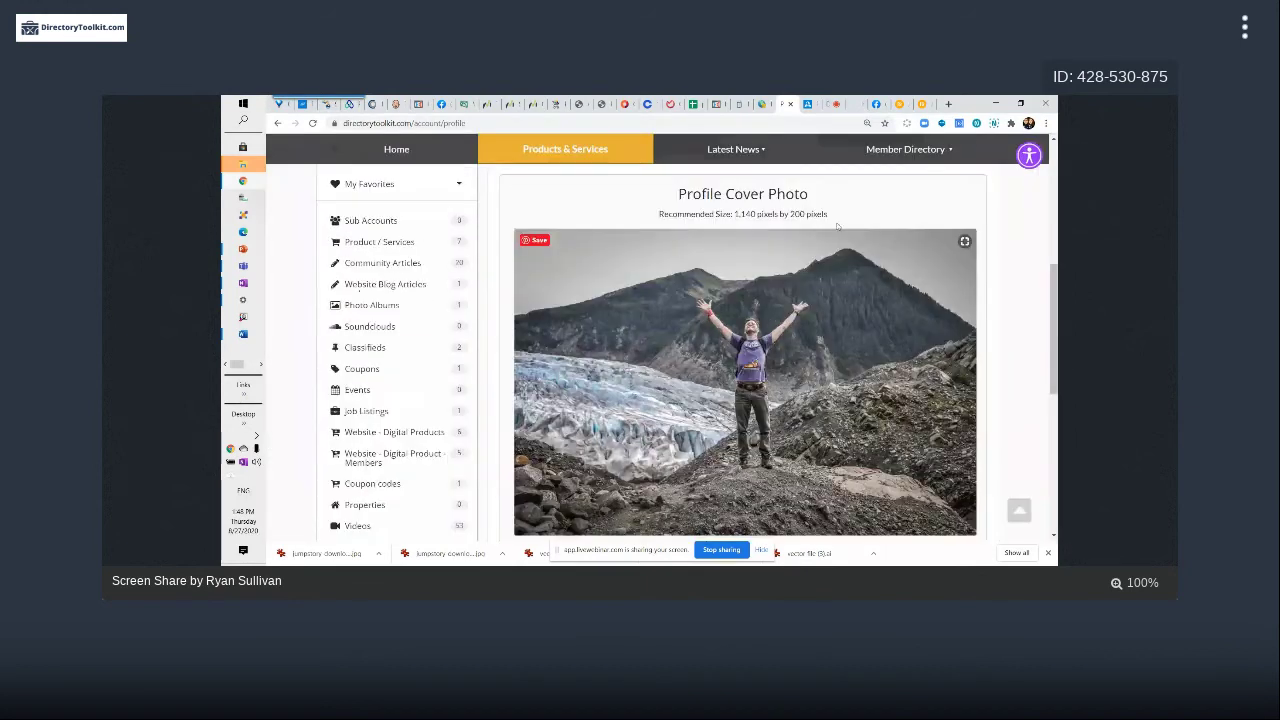
pyautogui.press('super')
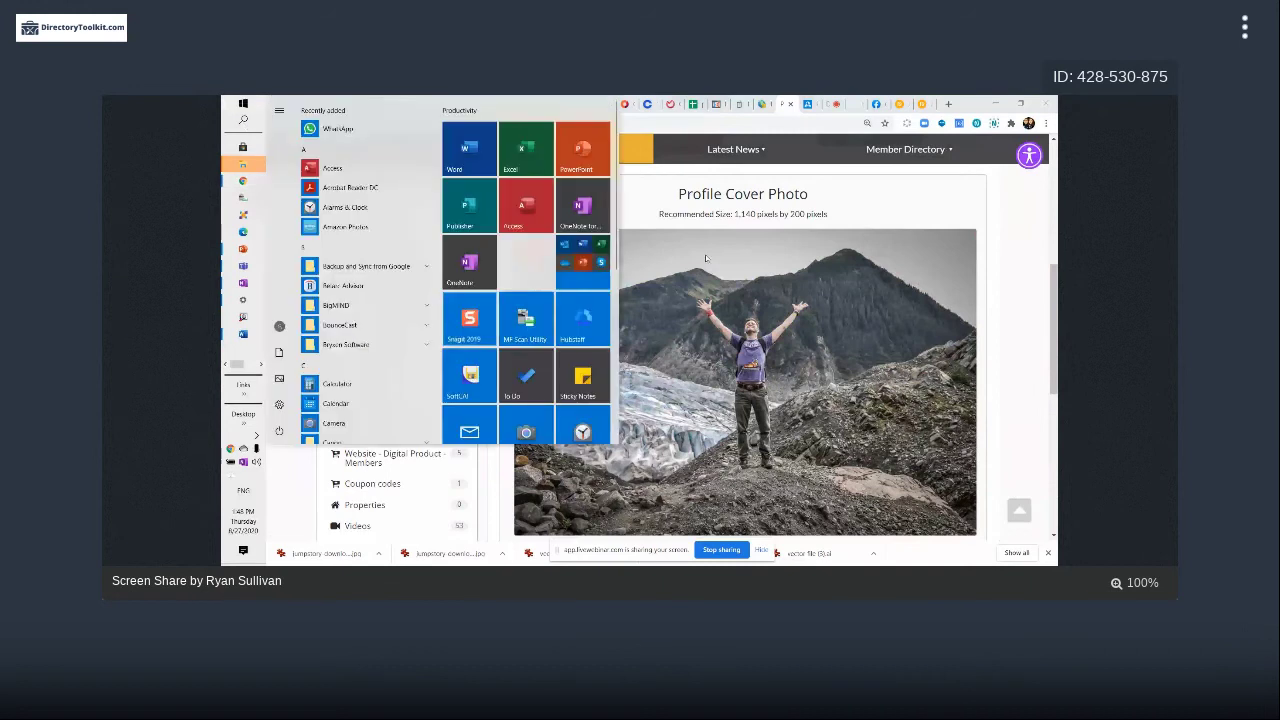
pyautogui.click(705, 258)
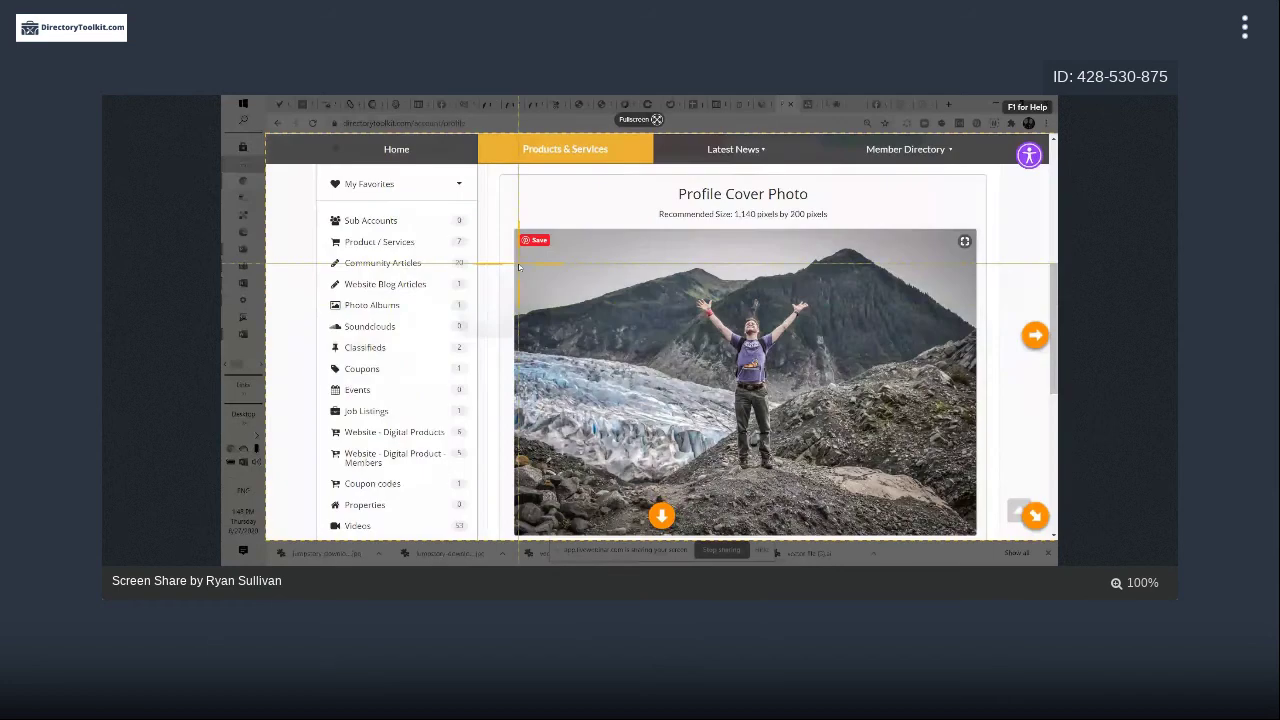
# Drag a Snagit capture region around the profile cover photo
pyautogui.moveTo(519, 267); pyautogui.dragTo(976, 316)
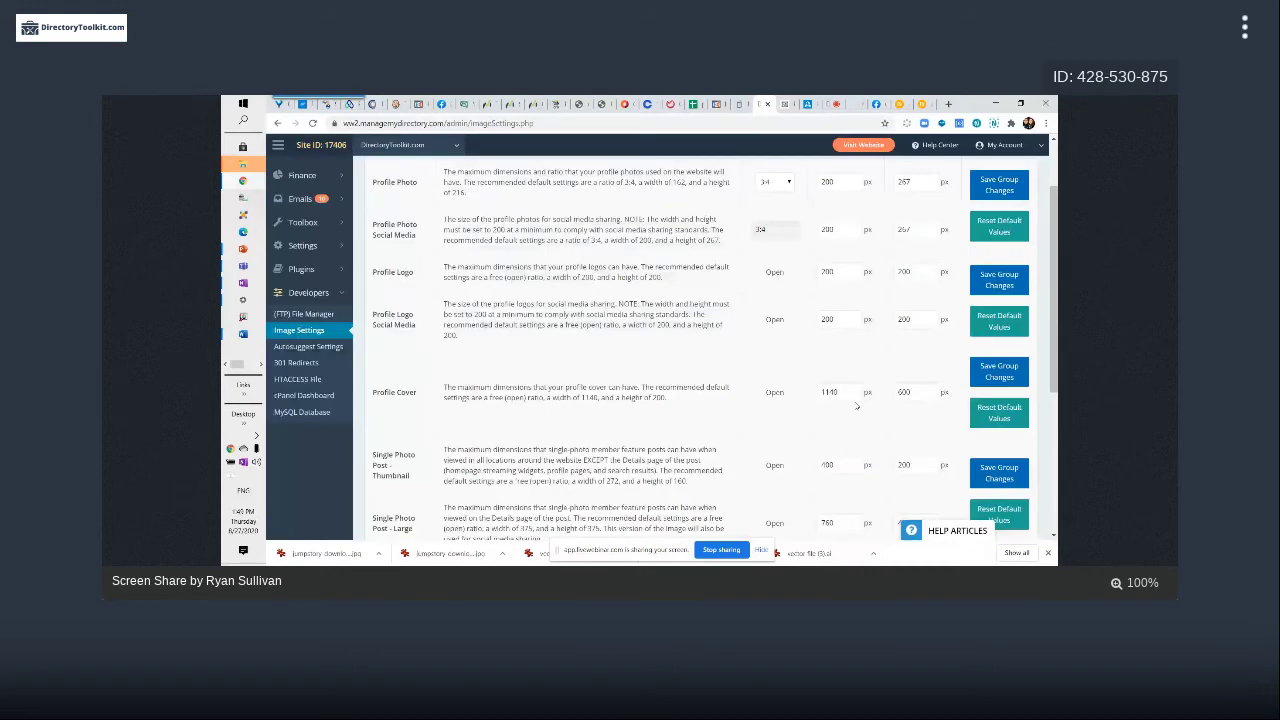
# Try Profile Cover widths of 600 and 400, dismissing the minimum-width warnings
pyautogui.doubleClick(828, 392)
pyautogui.write('600')
pyautogui.doubleClick(827, 392)
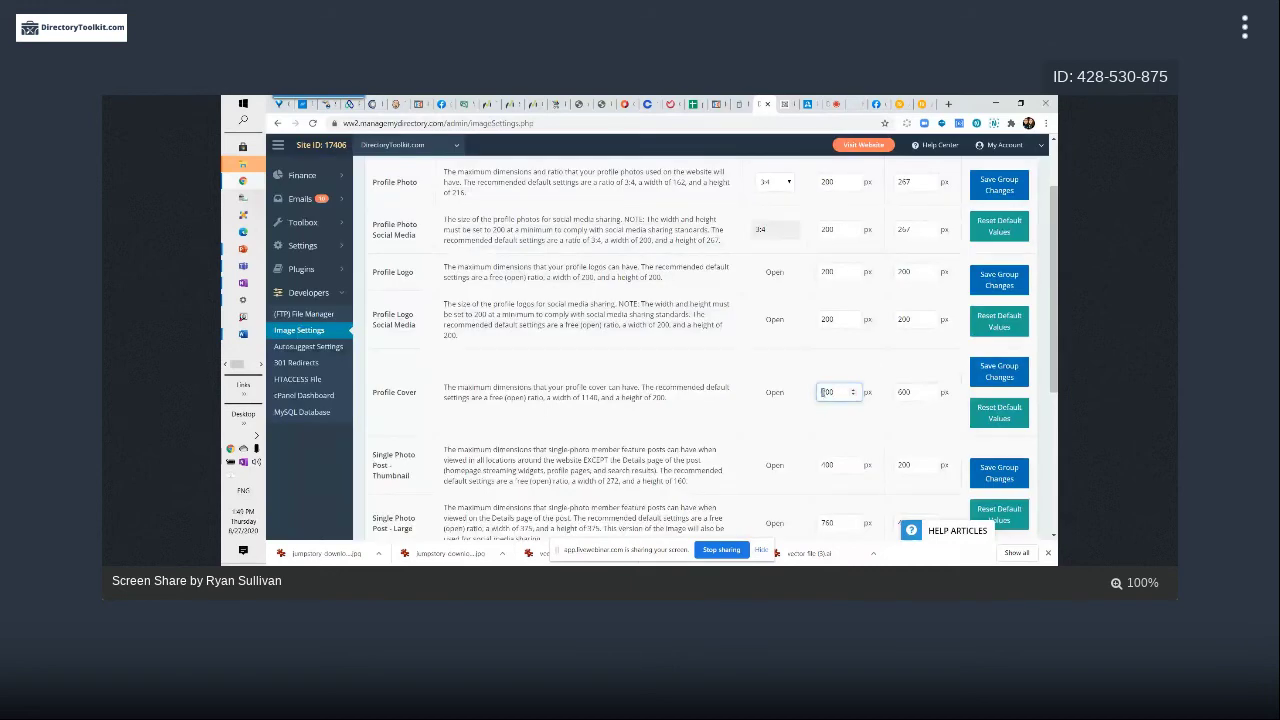
pyautogui.write('400')
pyautogui.click(901, 392)
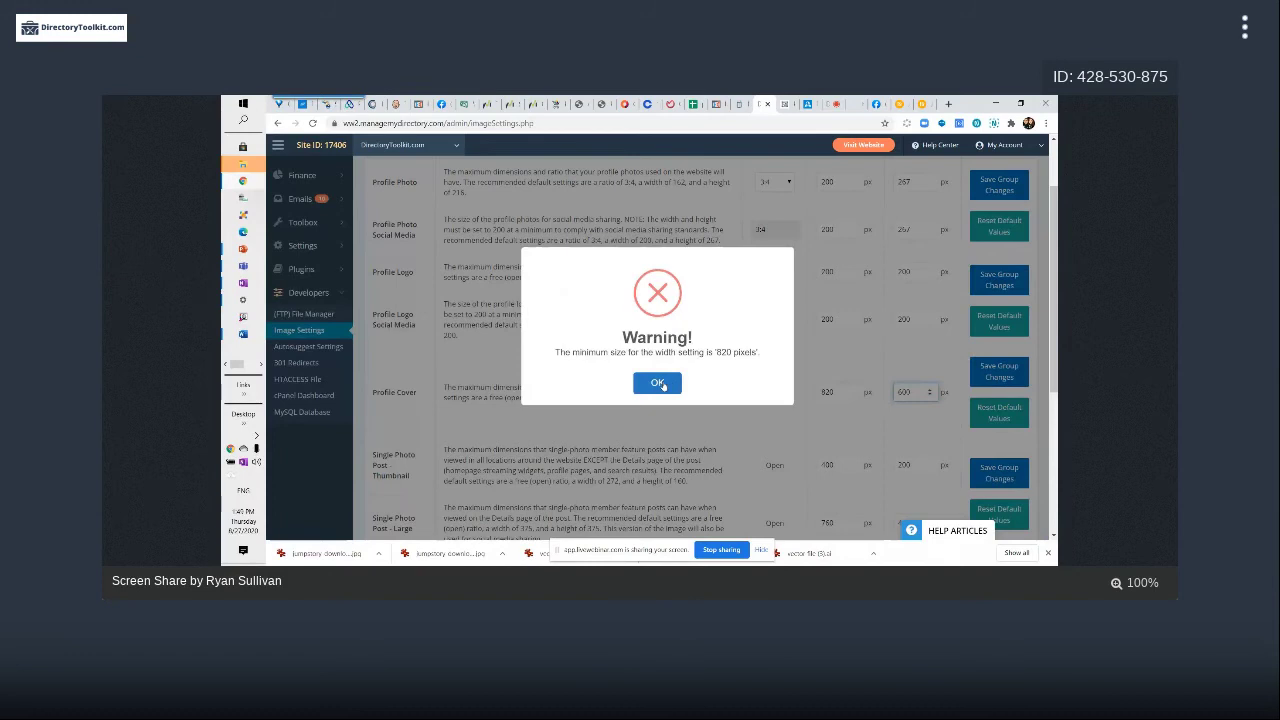
pyautogui.click(659, 383)
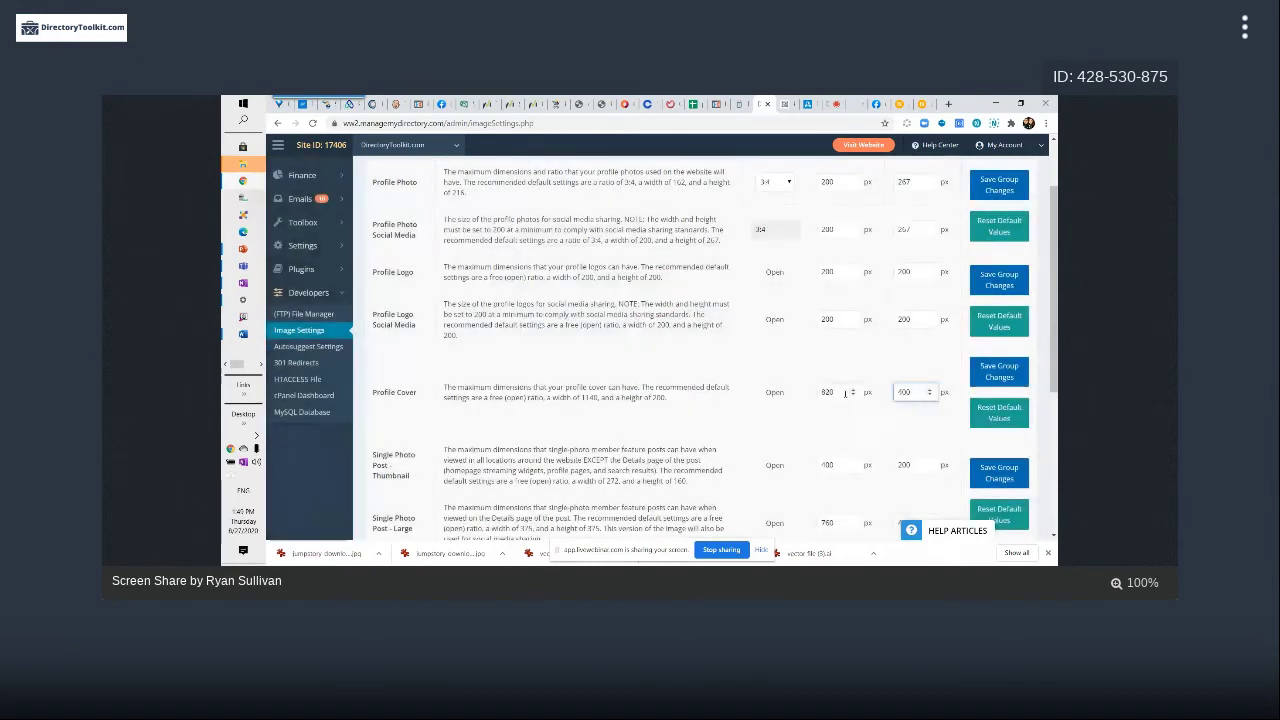
pyautogui.doubleClick(828, 392)
pyautogui.write('400')
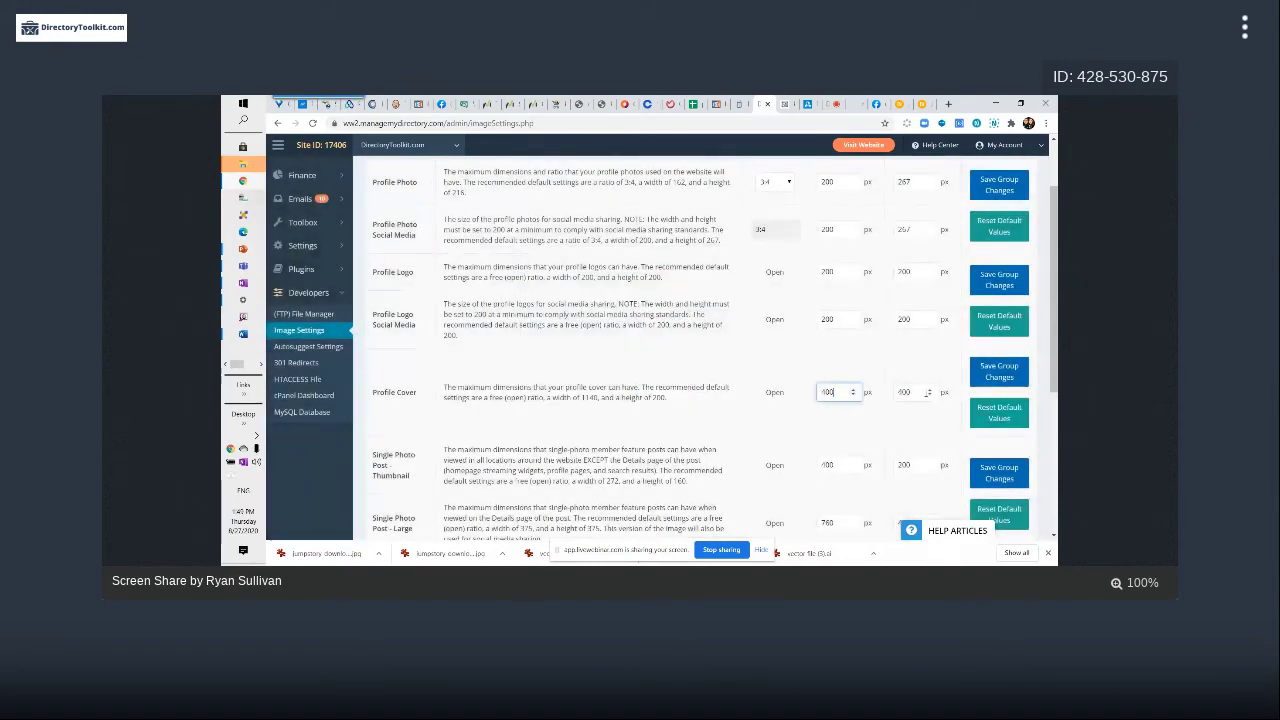
pyautogui.click(926, 393)
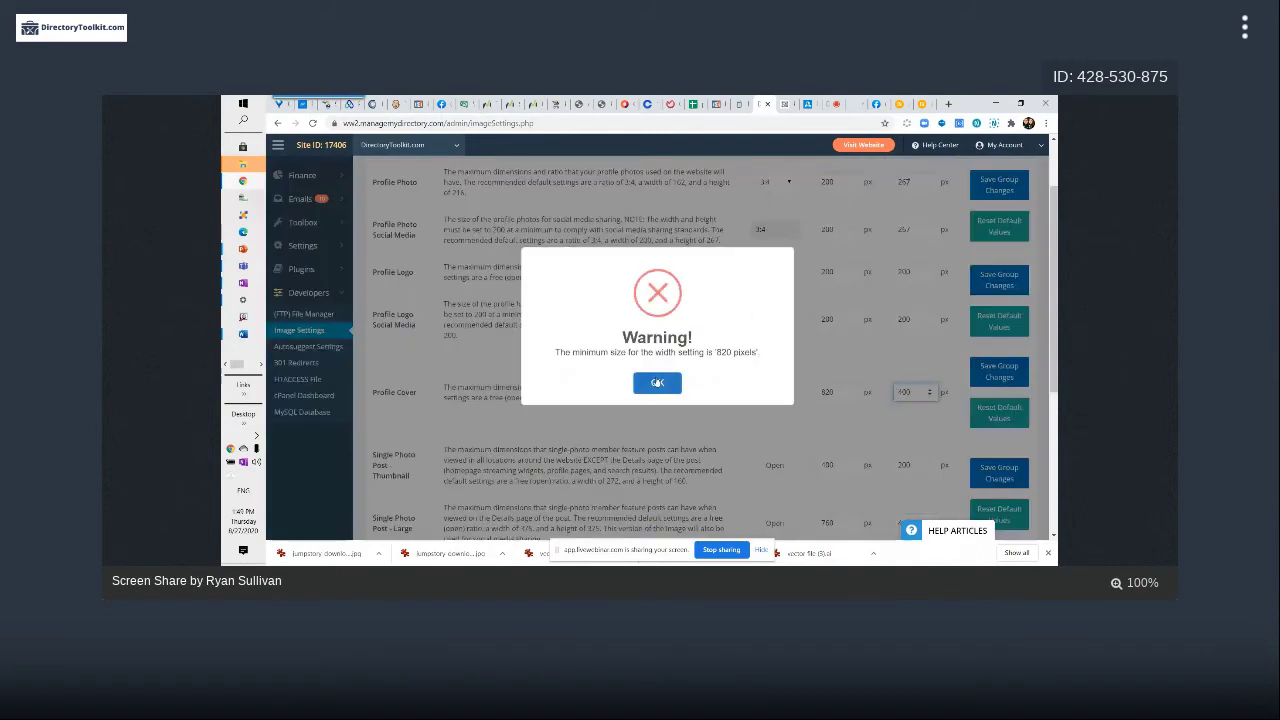
pyautogui.click(657, 382)
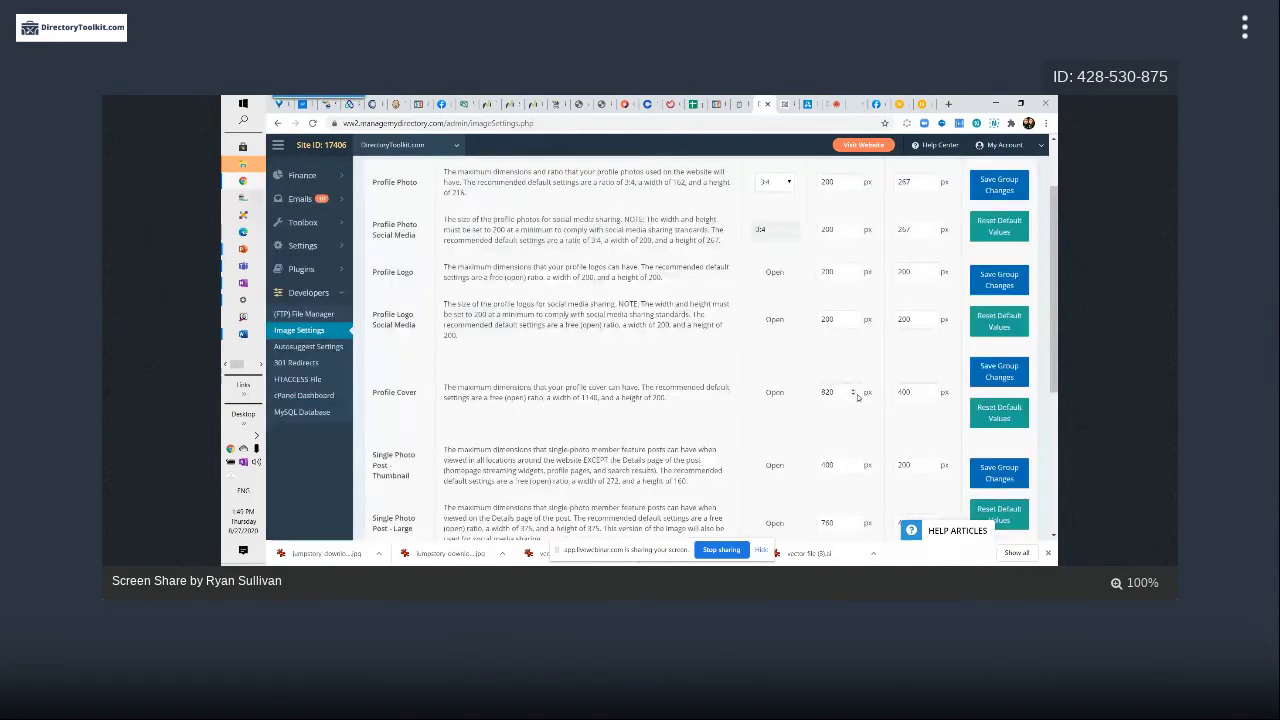
# Save Profile Cover at 820 by 200 px and acknowledge the confirmation
pyautogui.click(855, 393)
pyautogui.click(903, 392)
pyautogui.click(1000, 375)
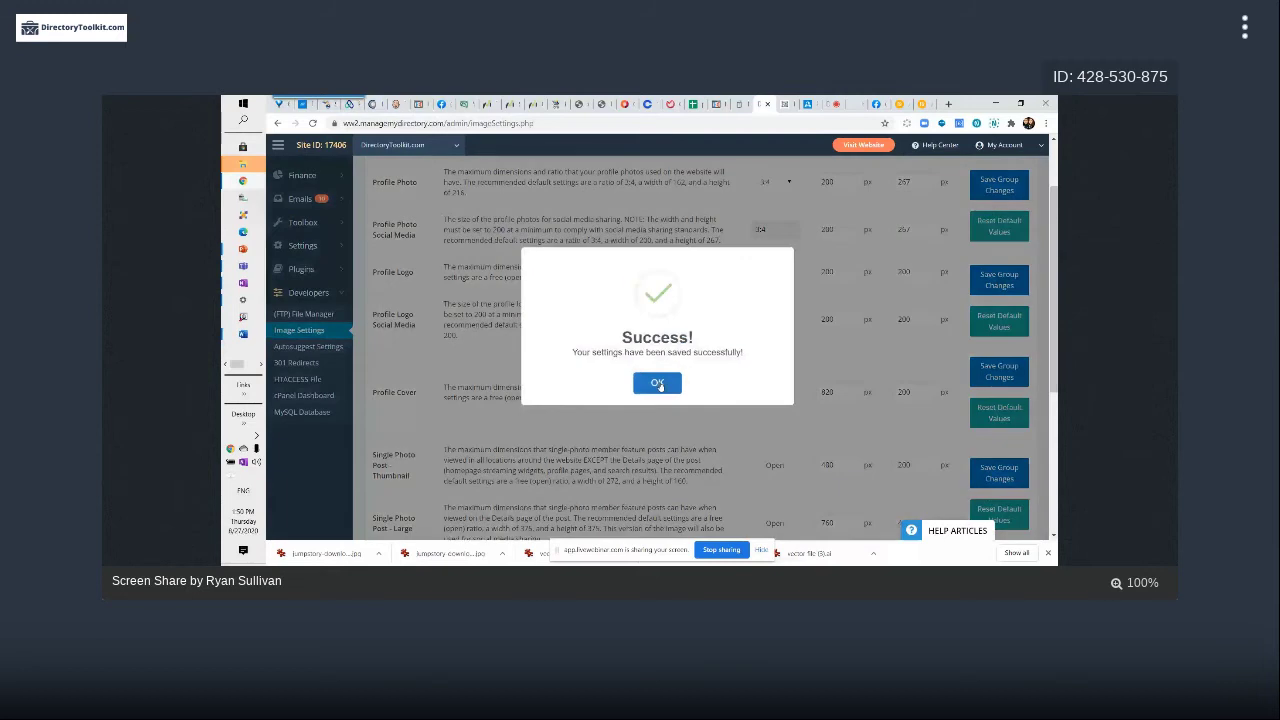
pyautogui.click(658, 384)
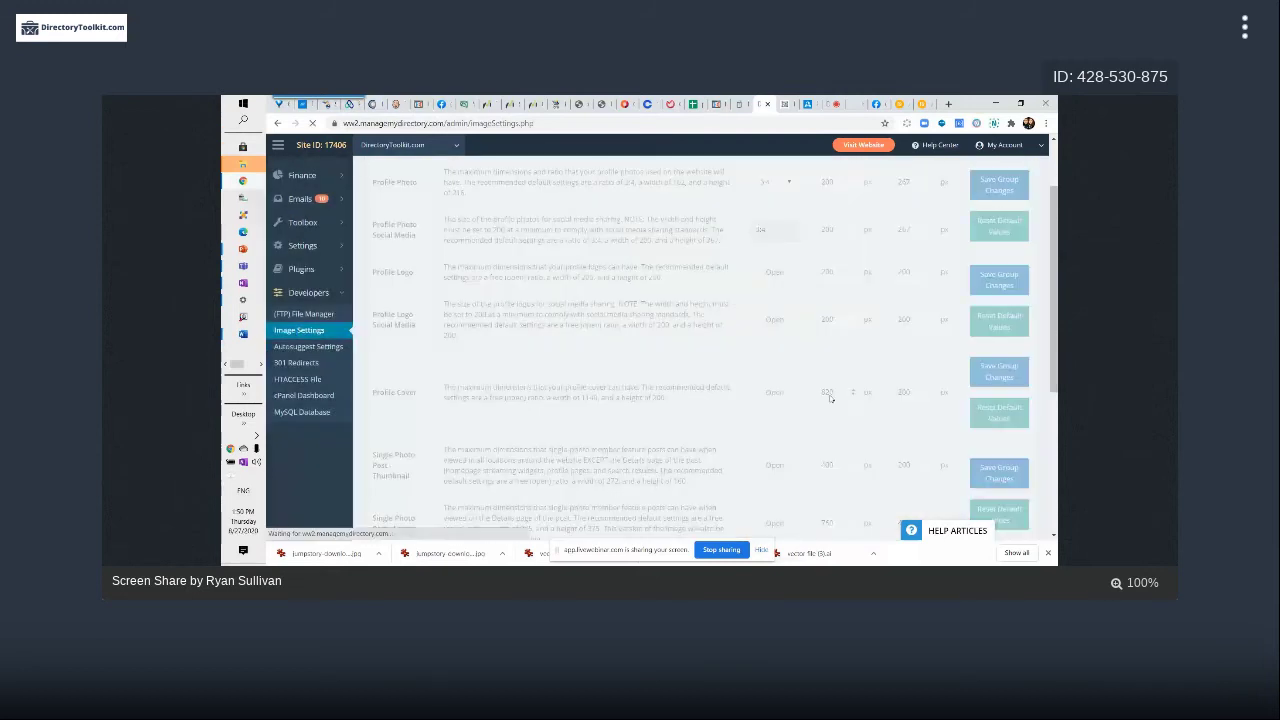
# Via Change Cover, load the first JumpStory download from Downloads into the cover cropper
pyautogui.hotkey('ctrl', 'Tab')
pyautogui.scroll(-3, 876, 286)
pyautogui.click(890, 300)
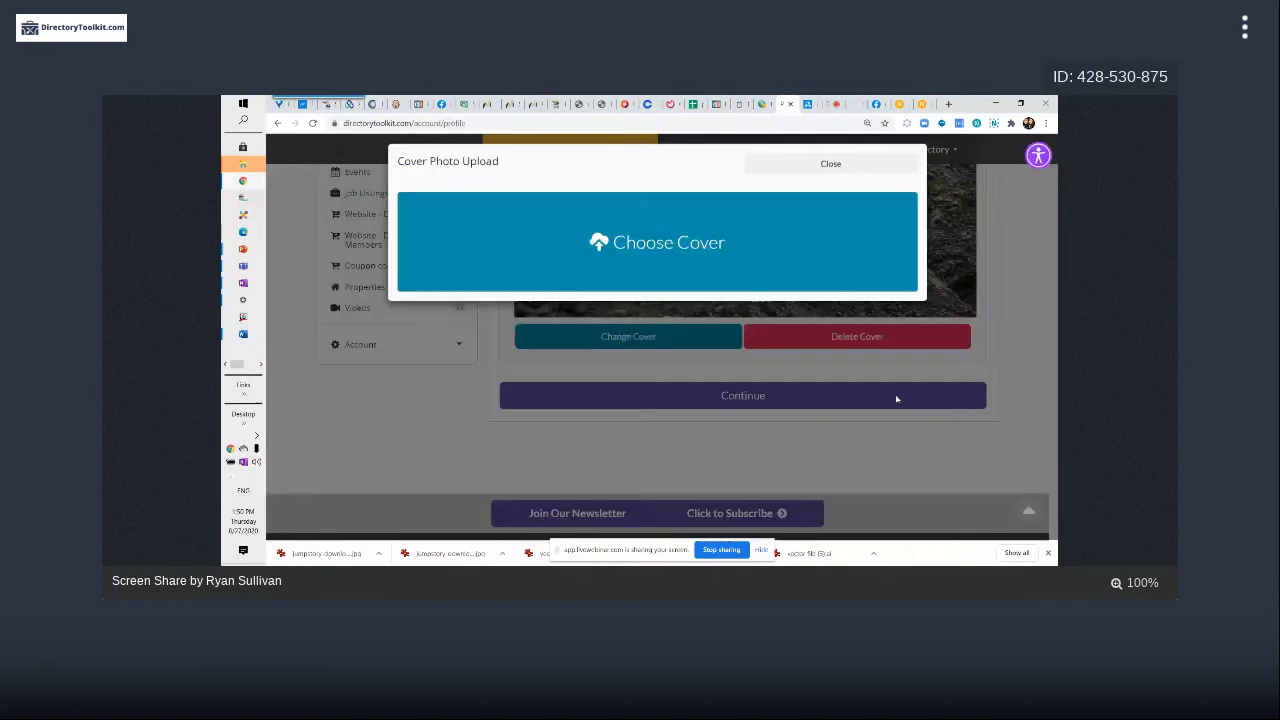
pyautogui.click(853, 297)
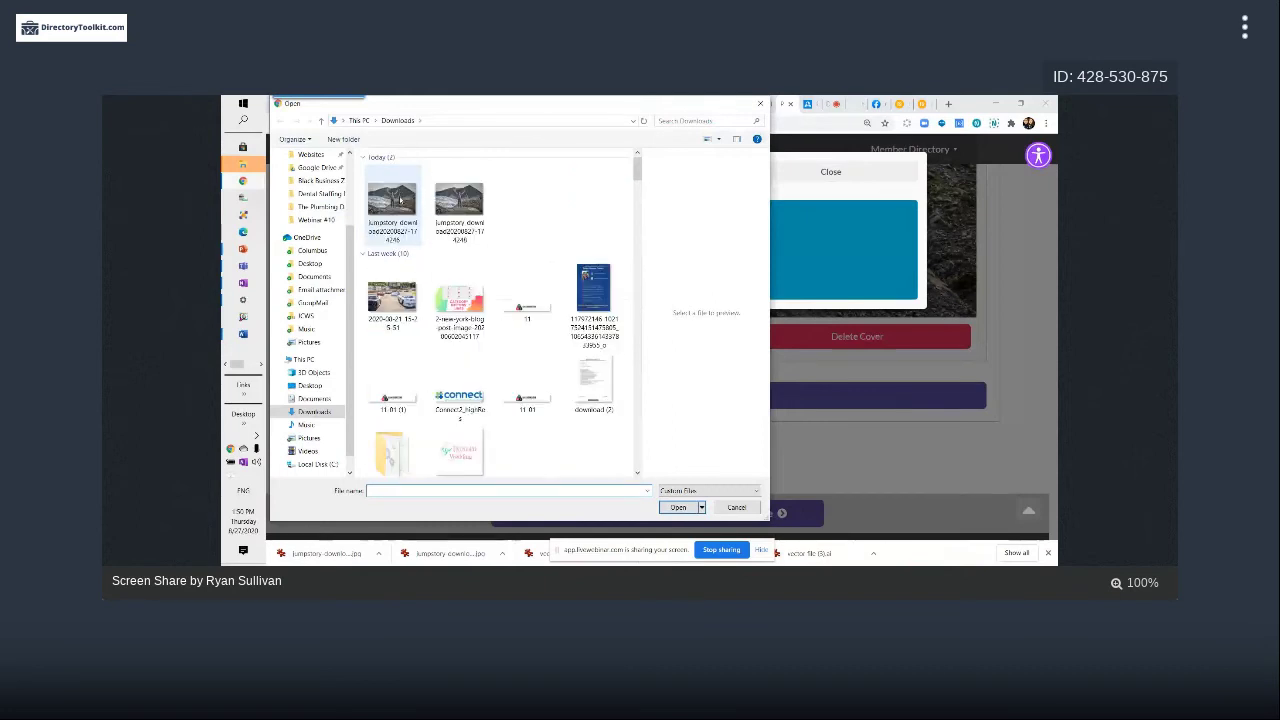
pyautogui.click(400, 200)
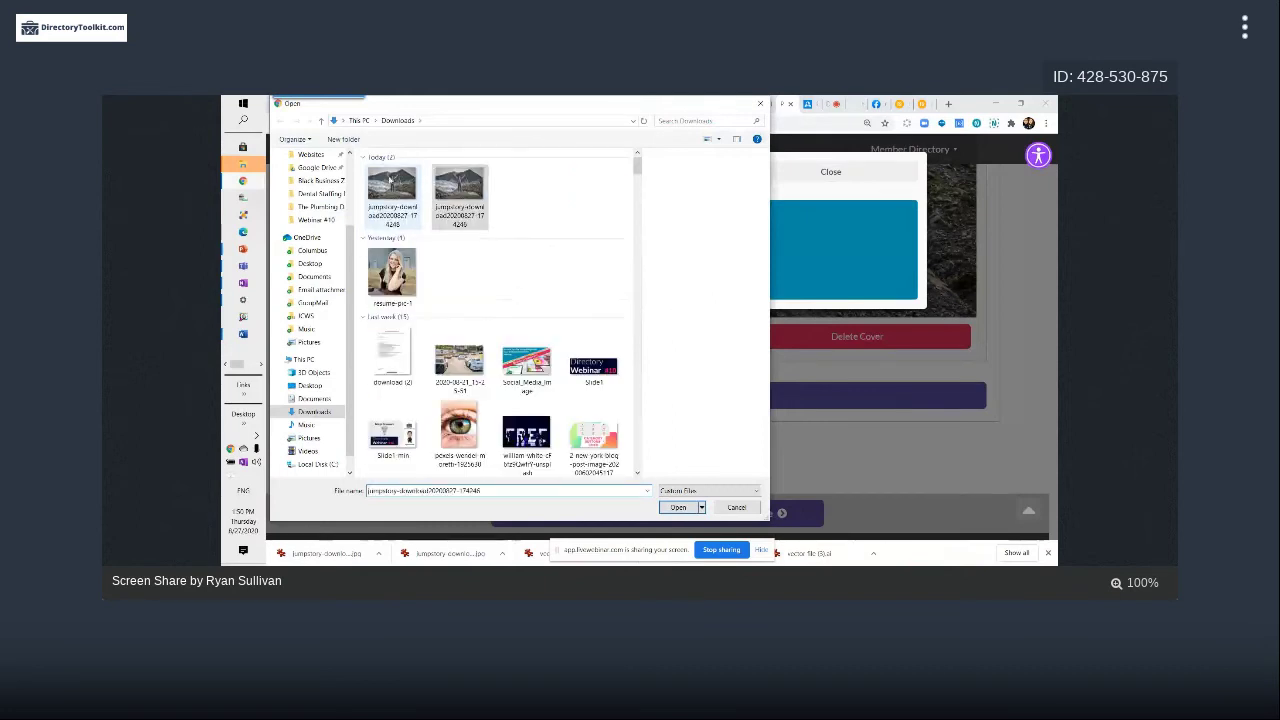
pyautogui.click(679, 508)
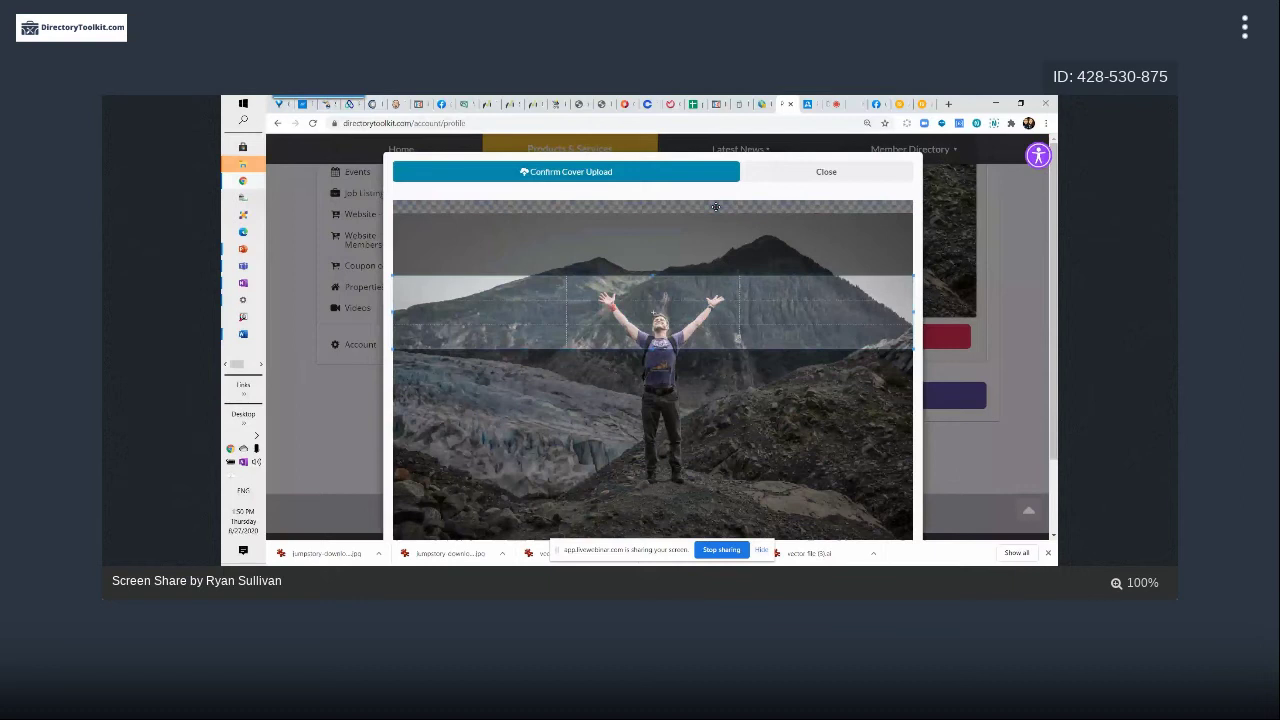
# Move and shorten the crop box to span the mountain peaks and the hiker down to his waist
pyautogui.moveTo(715, 207); pyautogui.dragTo(745, 265)
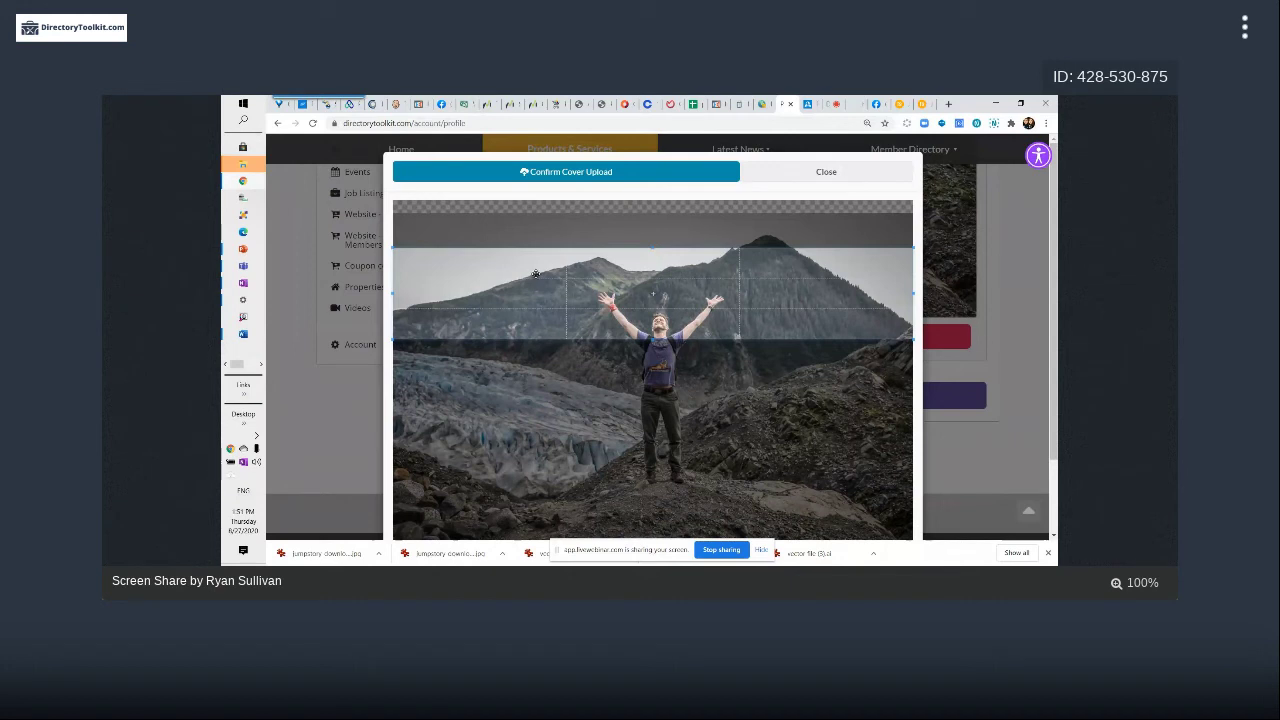
pyautogui.moveTo(412, 322); pyautogui.dragTo(735, 520)
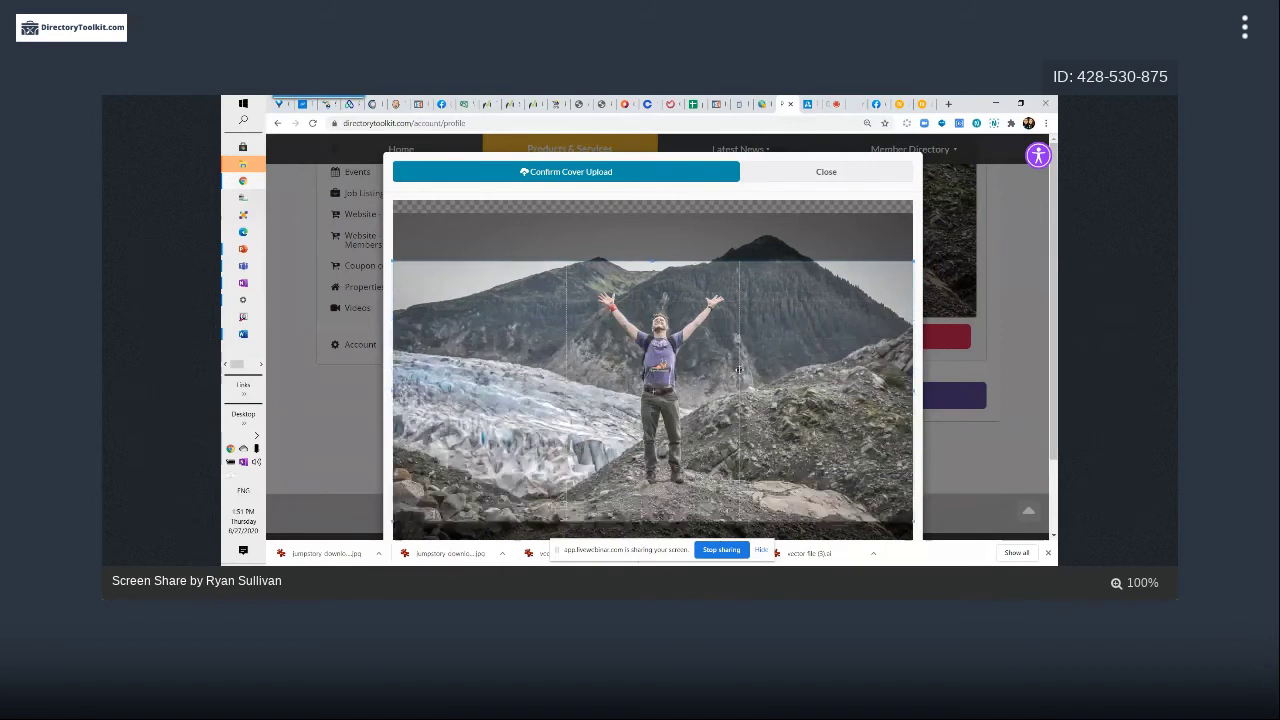
pyautogui.moveTo(739, 370); pyautogui.dragTo(664, 430)
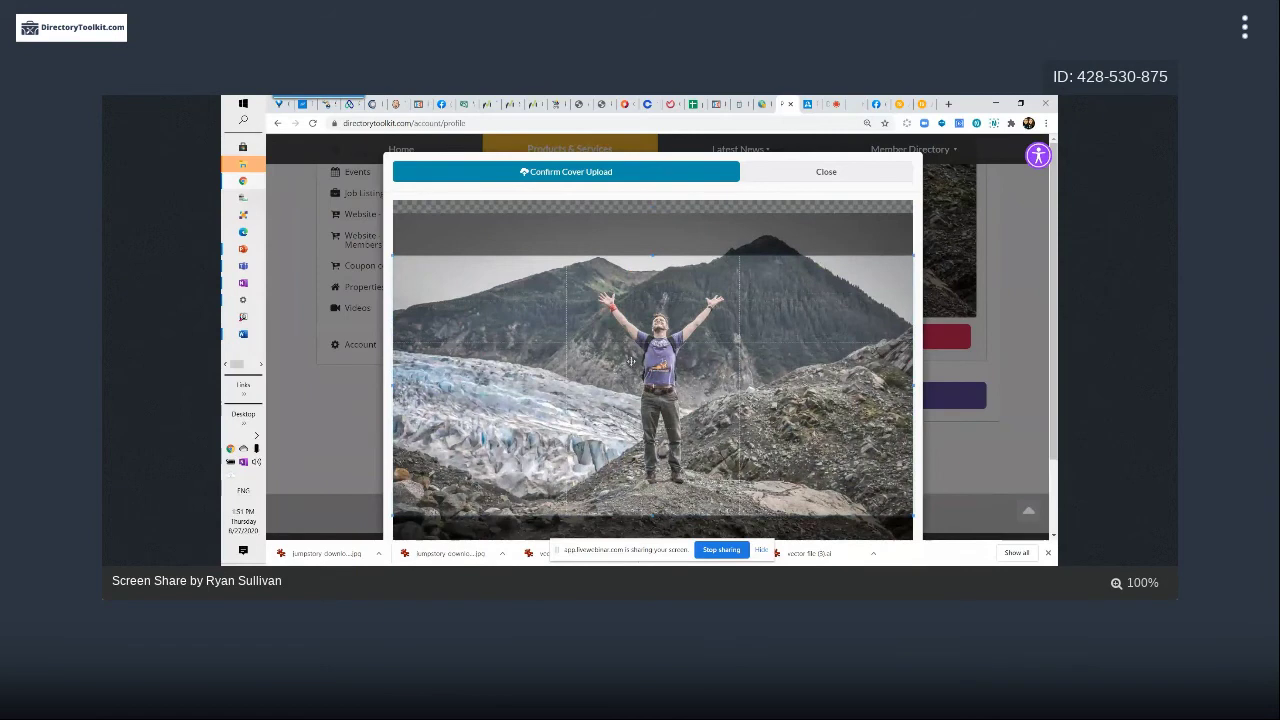
pyautogui.moveTo(622, 362); pyautogui.dragTo(620, 358)
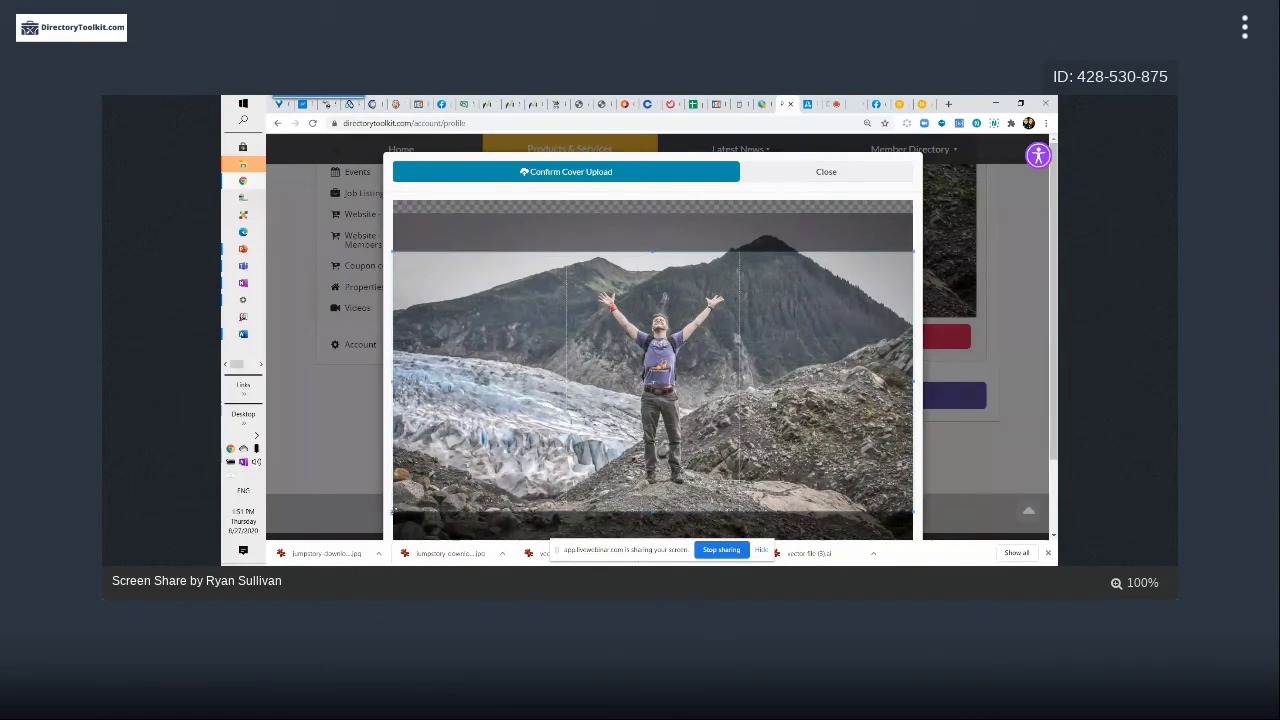
pyautogui.moveTo(604, 512); pyautogui.dragTo(604, 419)
pyautogui.moveTo(652, 253); pyautogui.dragTo(664, 270)
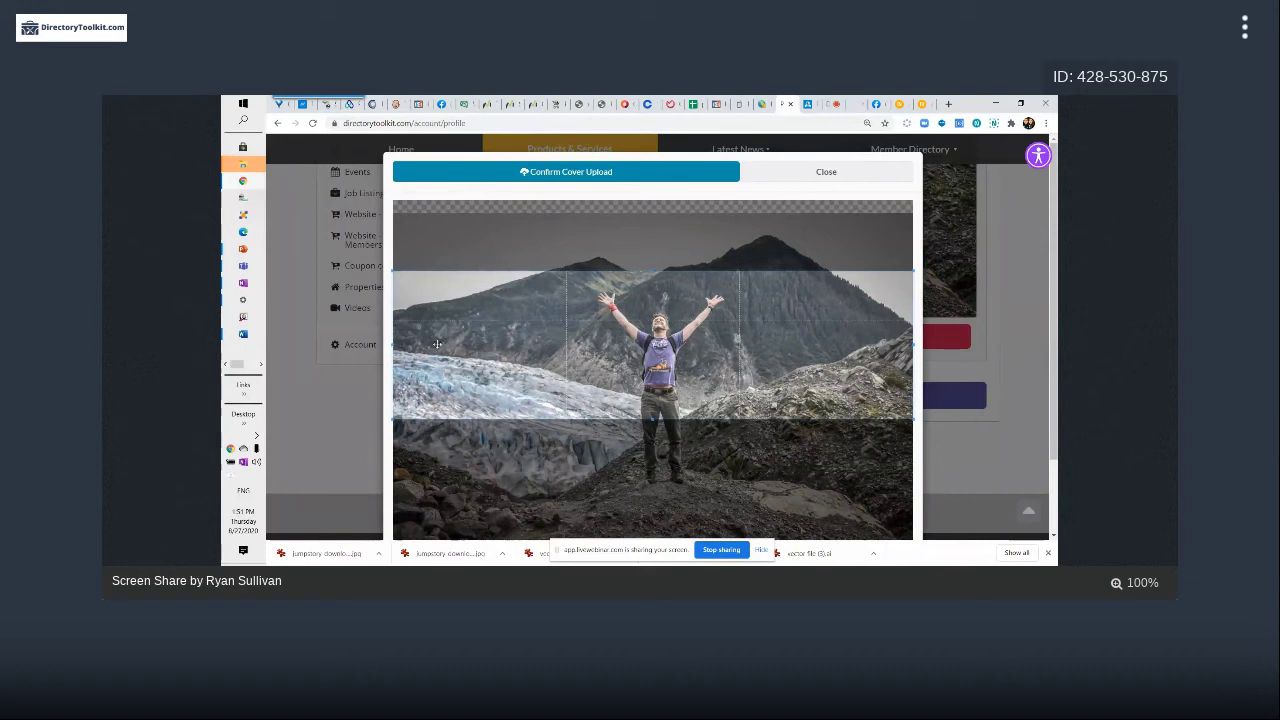
pyautogui.moveTo(389, 419); pyautogui.dragTo(529, 390)
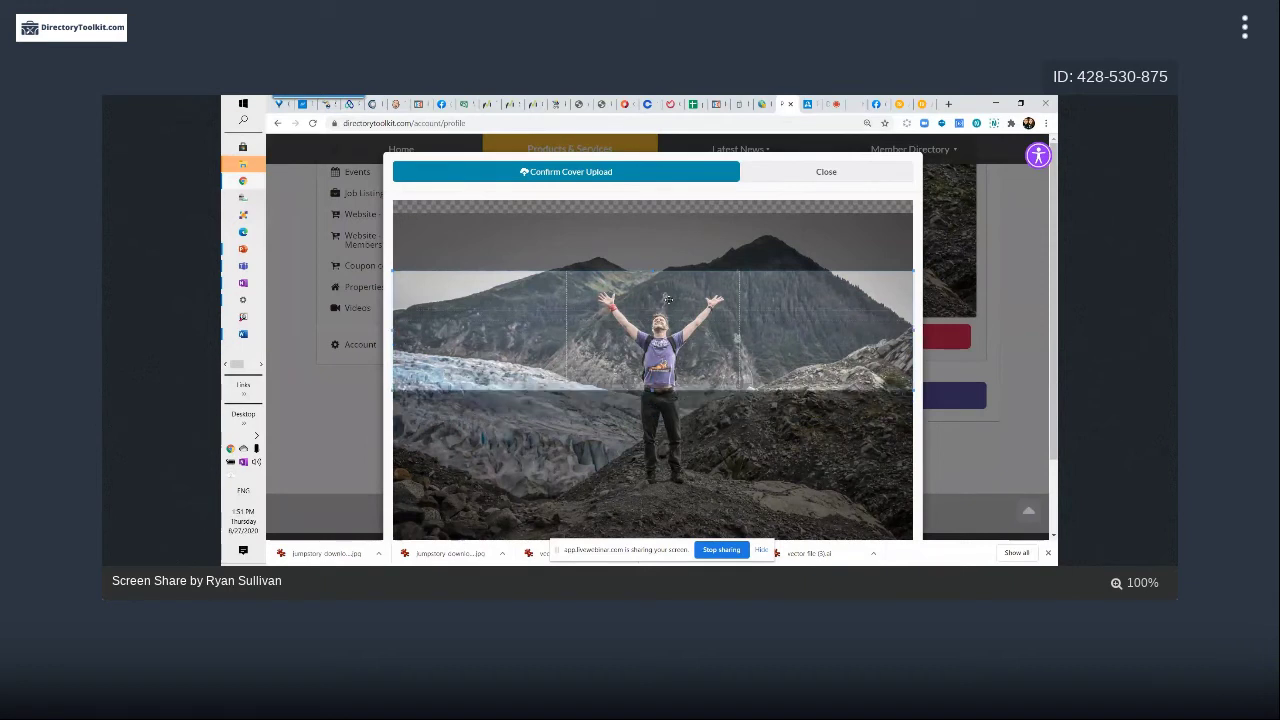
pyautogui.moveTo(655, 265); pyautogui.dragTo(658, 245)
# Extend the crop band's edges so it starts at the image's top
pyautogui.scroll(-1, 658, 245)
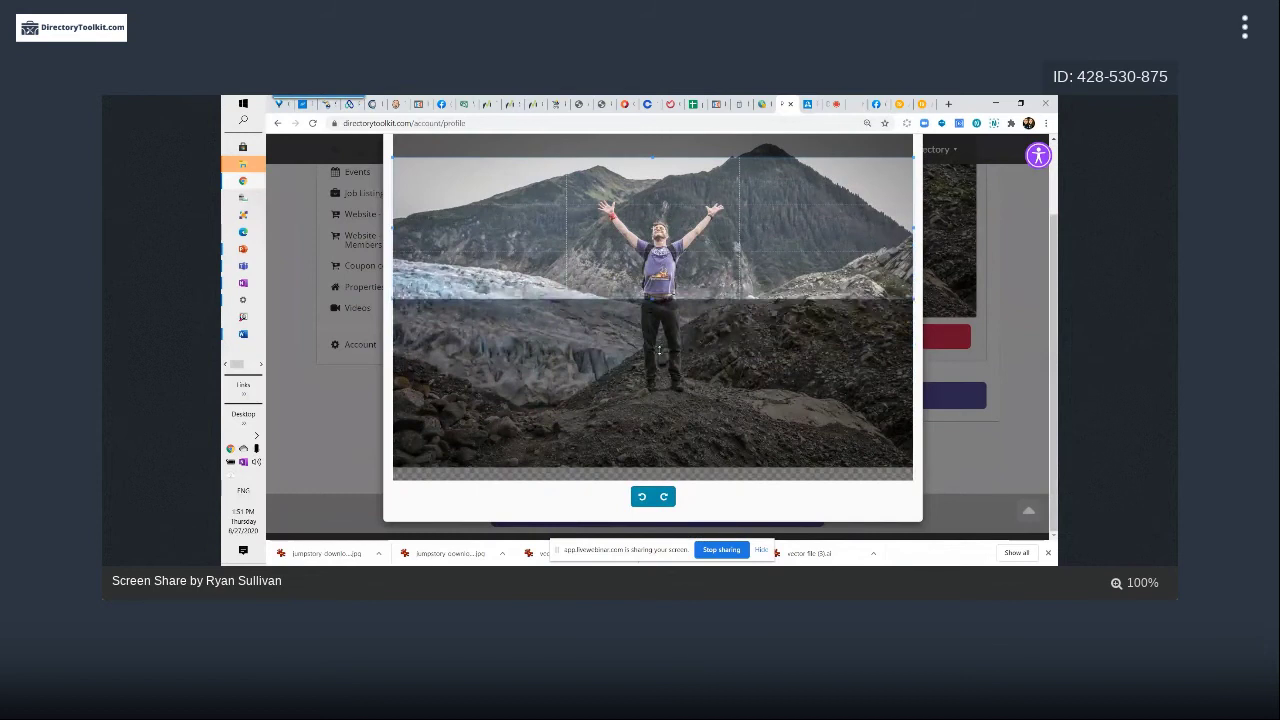
pyautogui.moveTo(659, 350); pyautogui.dragTo(660, 304)
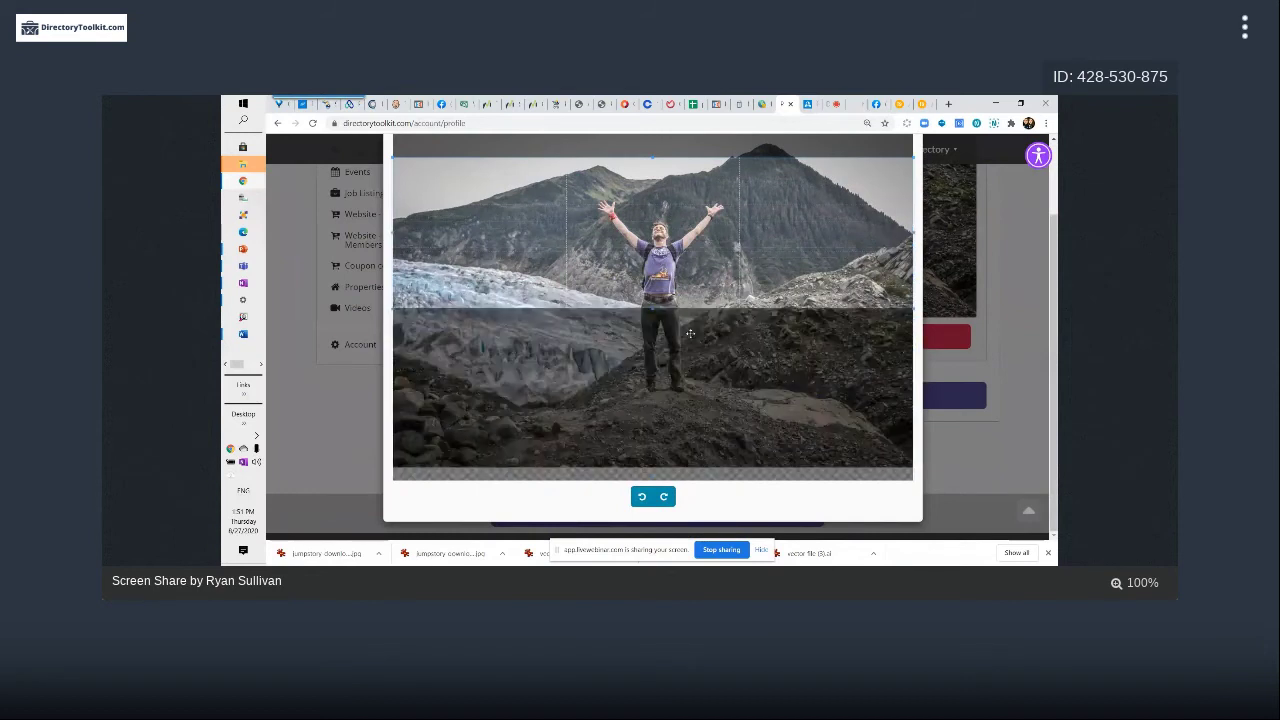
pyautogui.scroll(1, 658, 221)
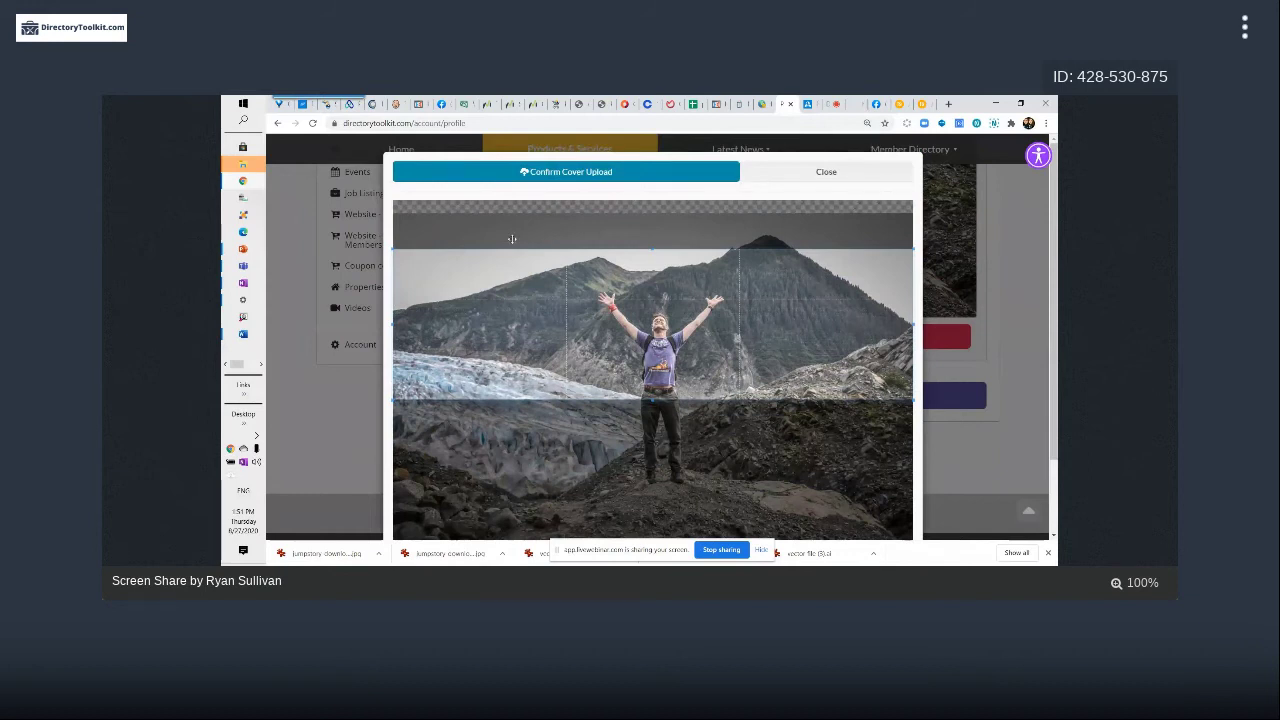
pyautogui.moveTo(655, 245); pyautogui.dragTo(660, 203)
# Confirm the cover upload and let the profile page reload
pyautogui.scroll(-2, 697, 310)
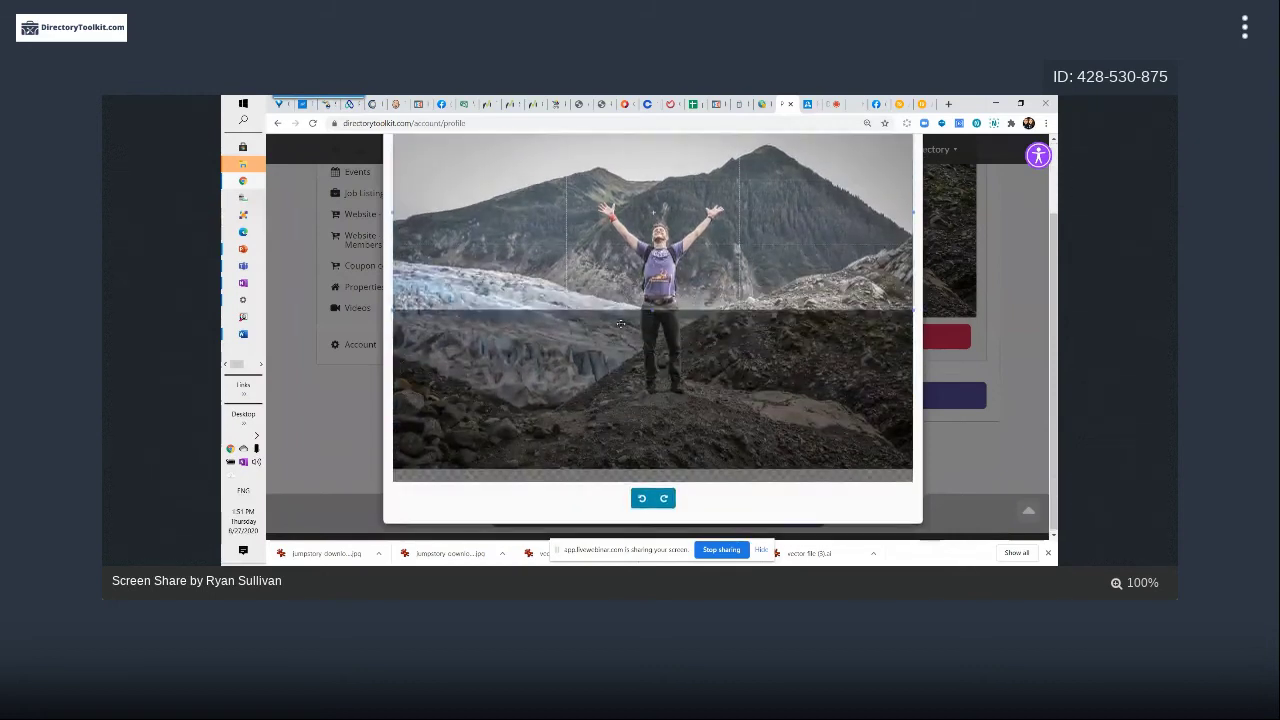
pyautogui.scroll(2, 683, 239)
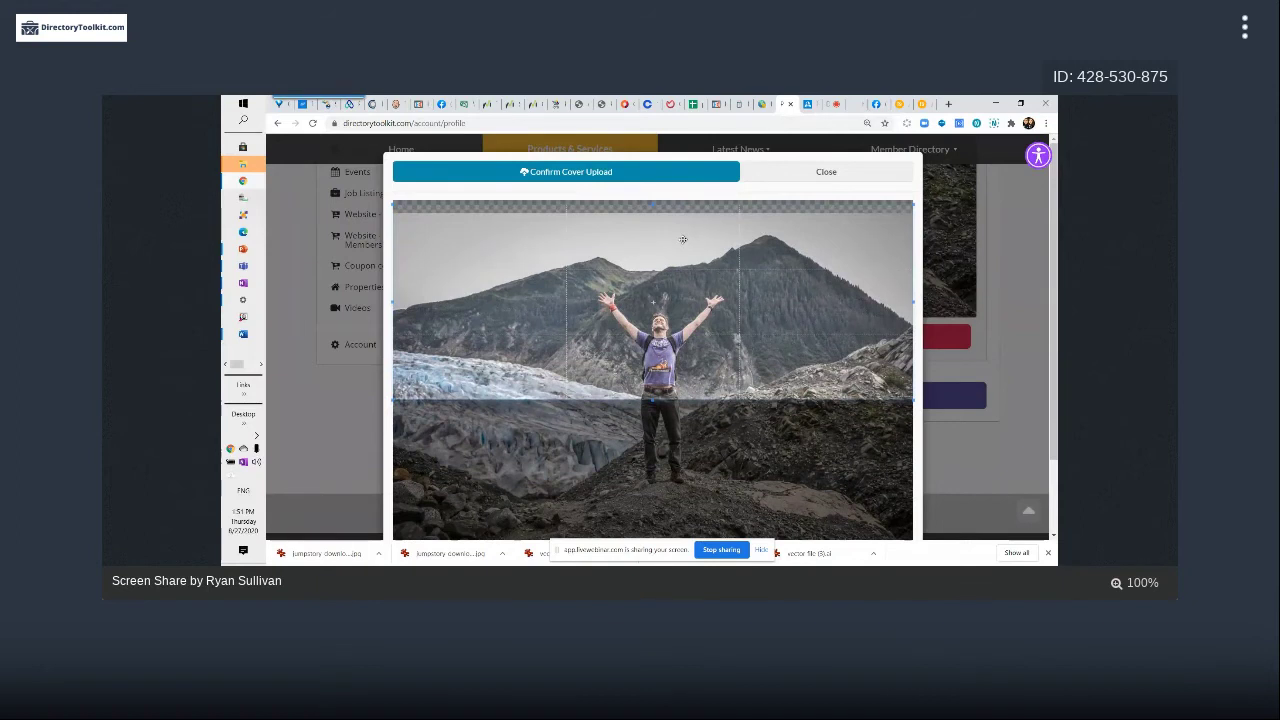
pyautogui.scroll(-1, 683, 239)
pyautogui.scroll(1, 683, 239)
pyautogui.scroll(-2, 683, 239)
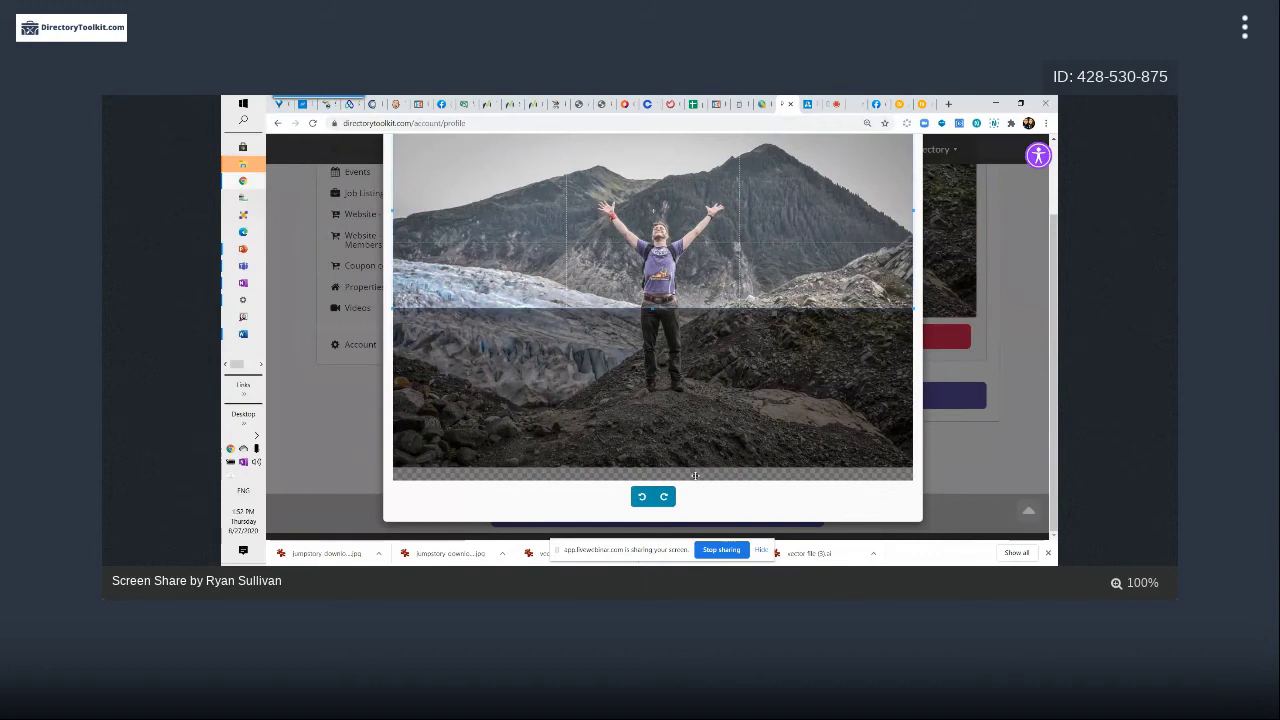
pyautogui.scroll(1, 680, 487)
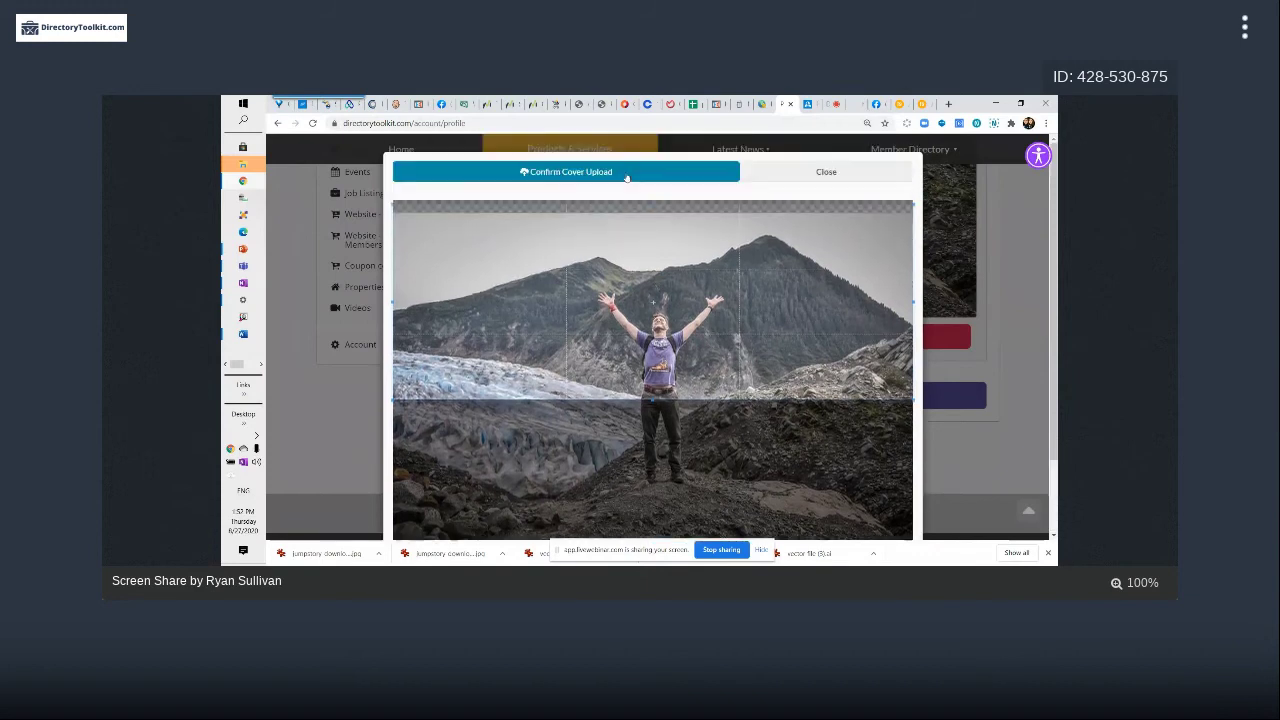
pyautogui.click(628, 175)
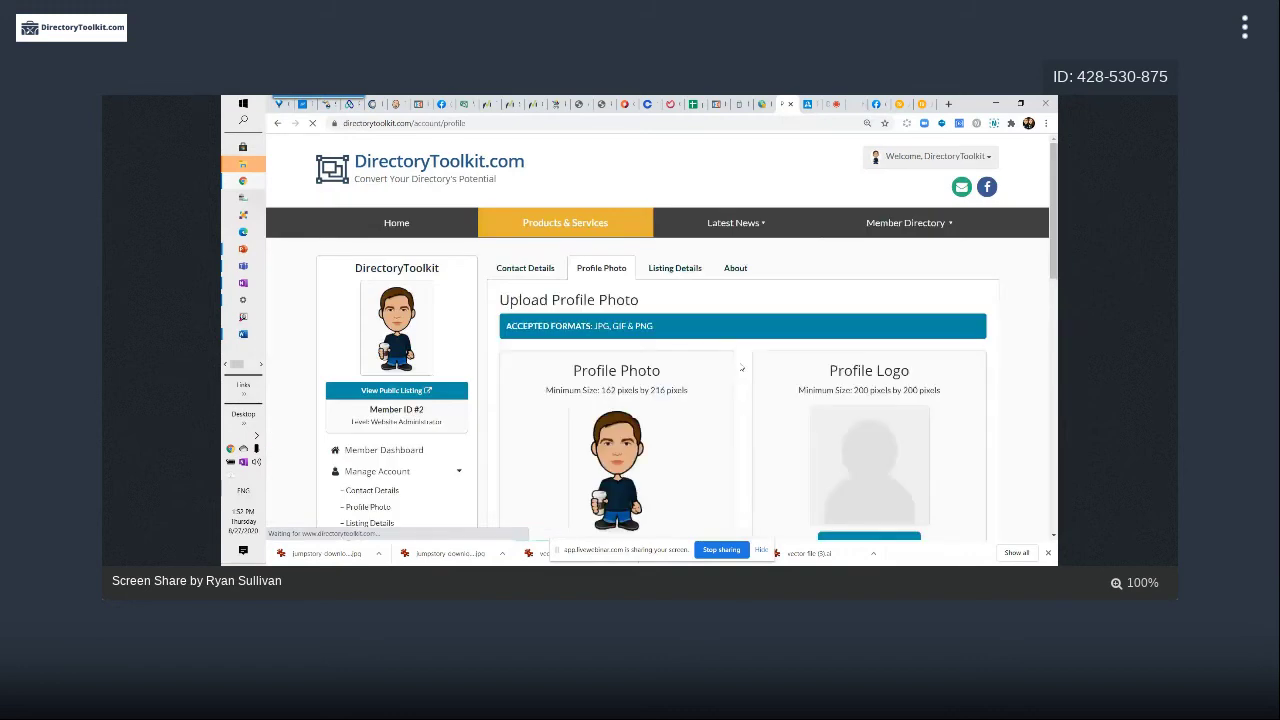
# Pick the new york blog post image from Downloads as the replacement cover photo
pyautogui.scroll(-5, 742, 369)
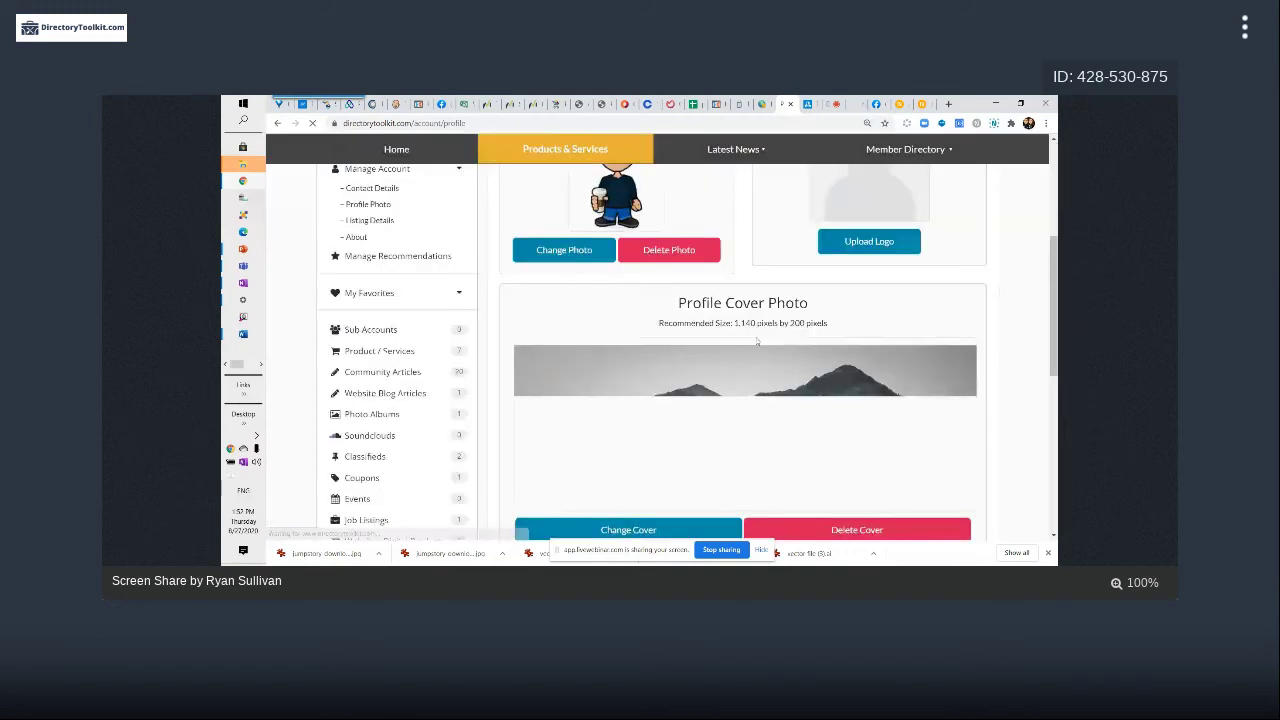
pyautogui.scroll(-3, 757, 341)
pyautogui.click(685, 258)
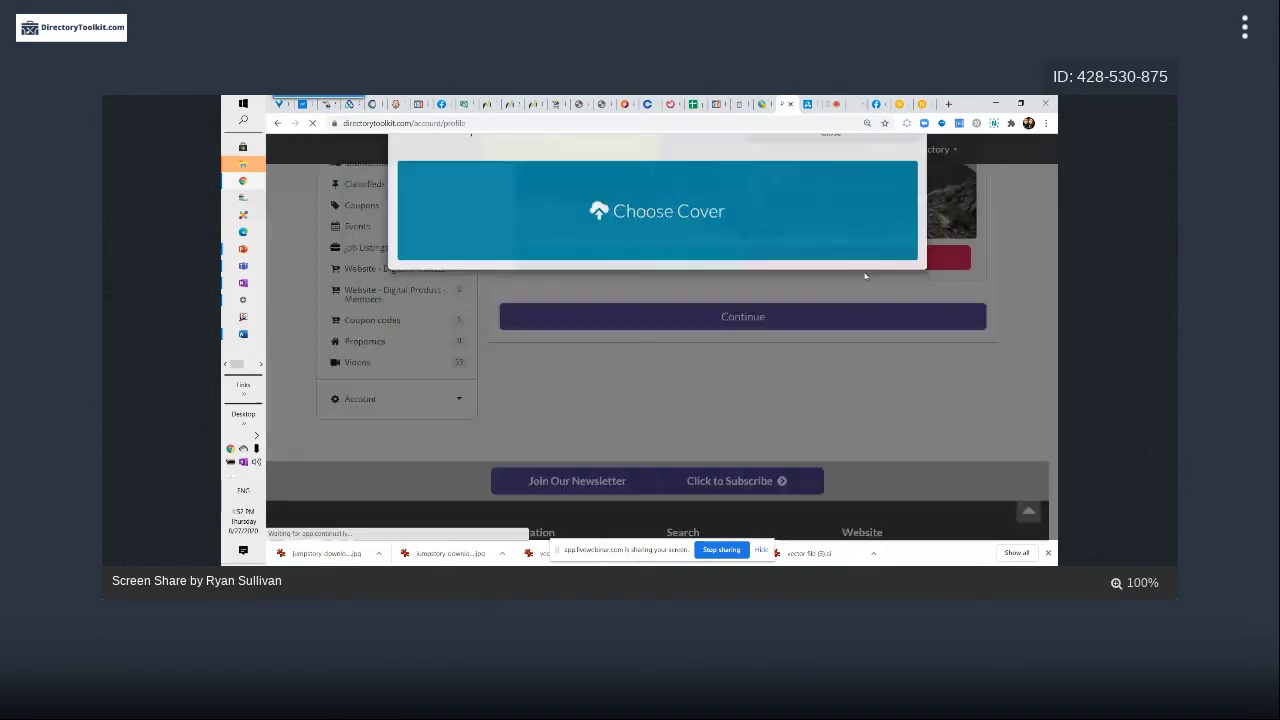
pyautogui.click(819, 233)
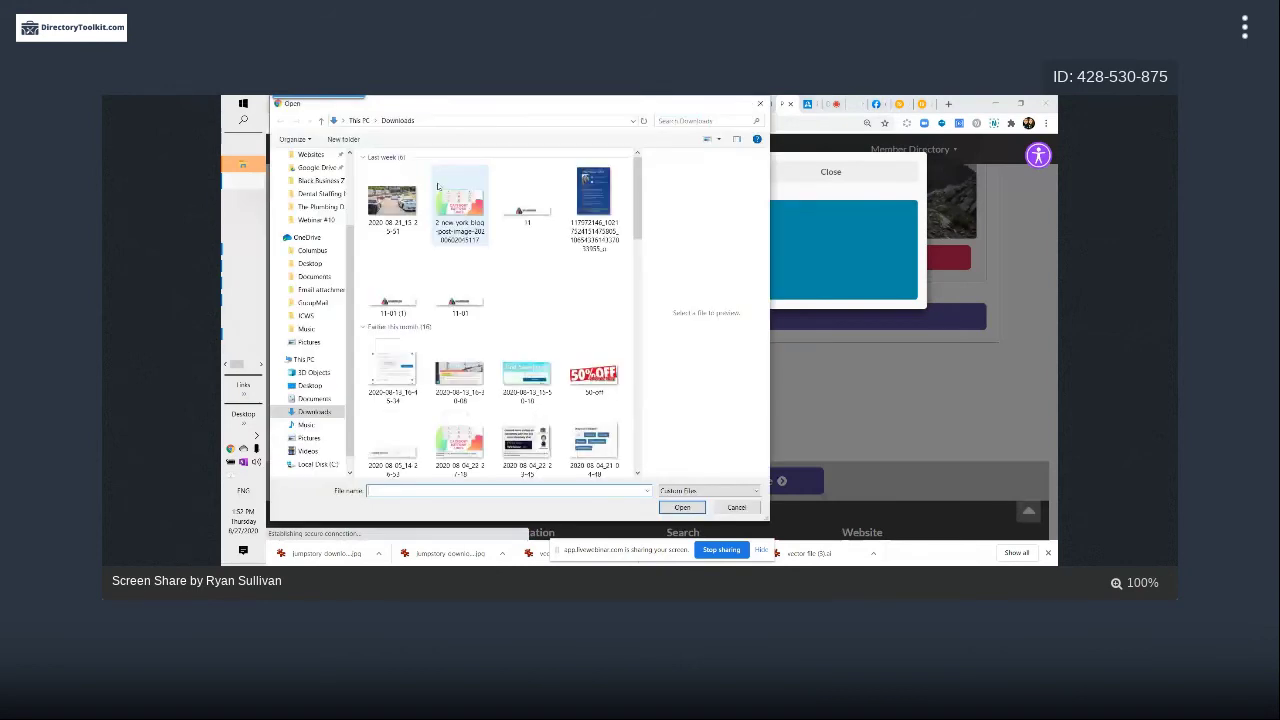
pyautogui.click(470, 207)
pyautogui.press('Return')
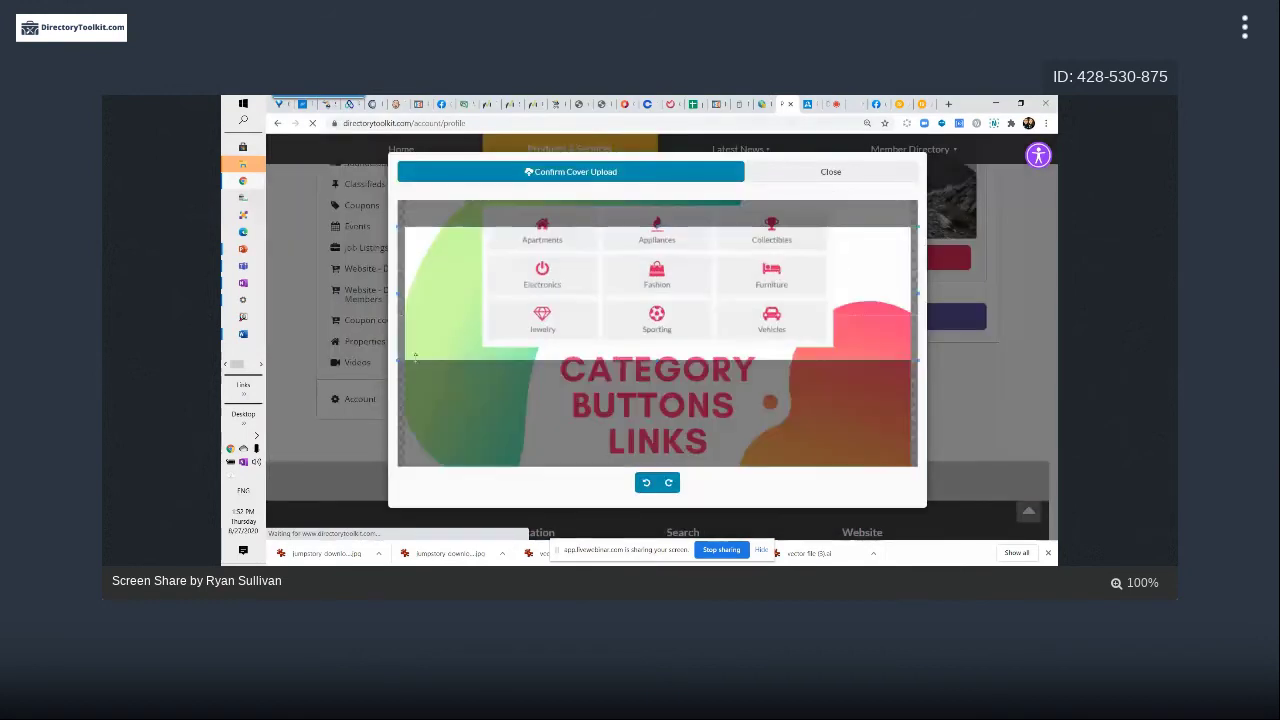
# Resize and move the crop box over the category button grid down to the 'CATEGORY' heading
pyautogui.moveTo(398, 362); pyautogui.dragTo(404, 325)
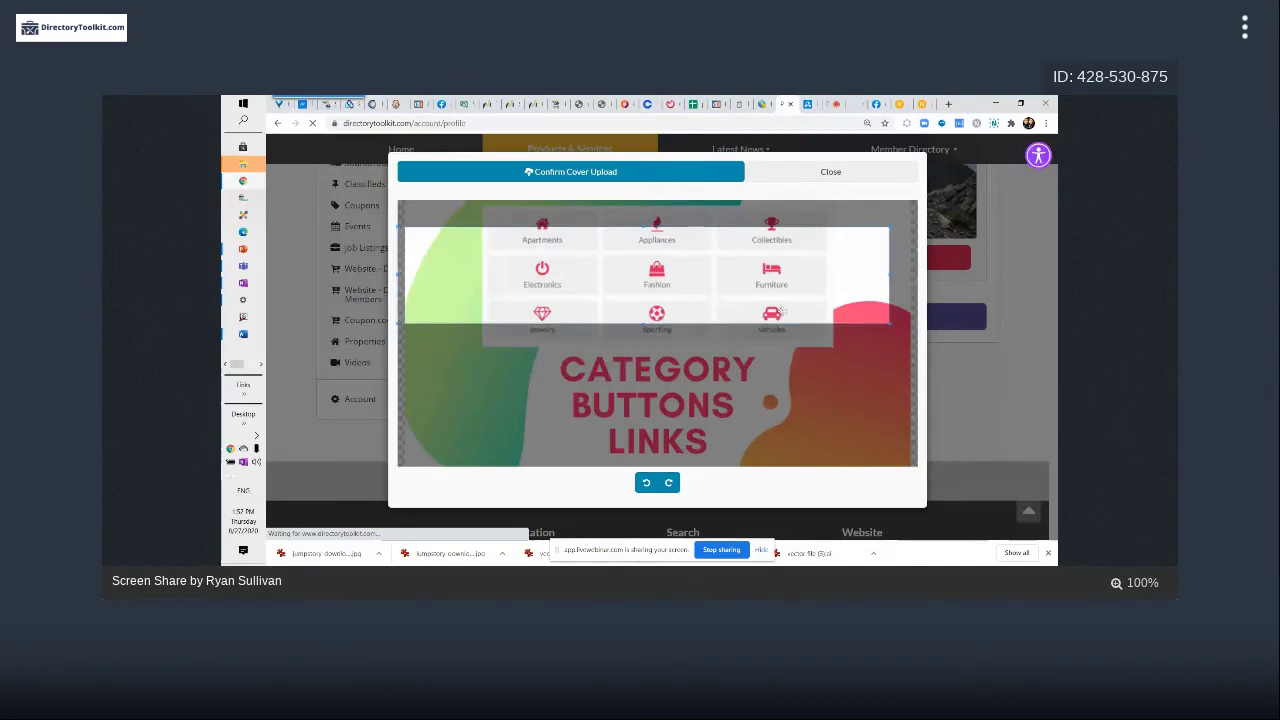
pyautogui.moveTo(809, 295); pyautogui.dragTo(821, 300)
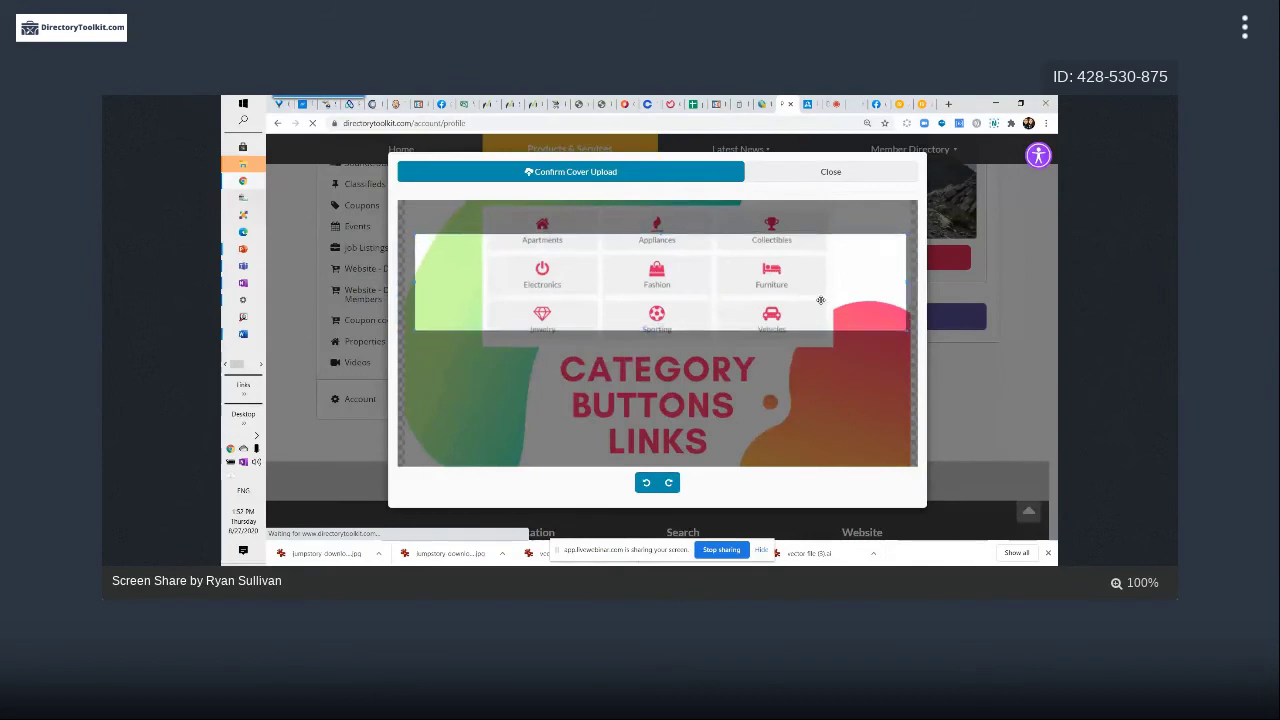
pyautogui.moveTo(907, 332); pyautogui.dragTo(829, 343)
pyautogui.moveTo(690, 304); pyautogui.dragTo(517, 317)
pyautogui.moveTo(405, 355); pyautogui.dragTo(750, 403)
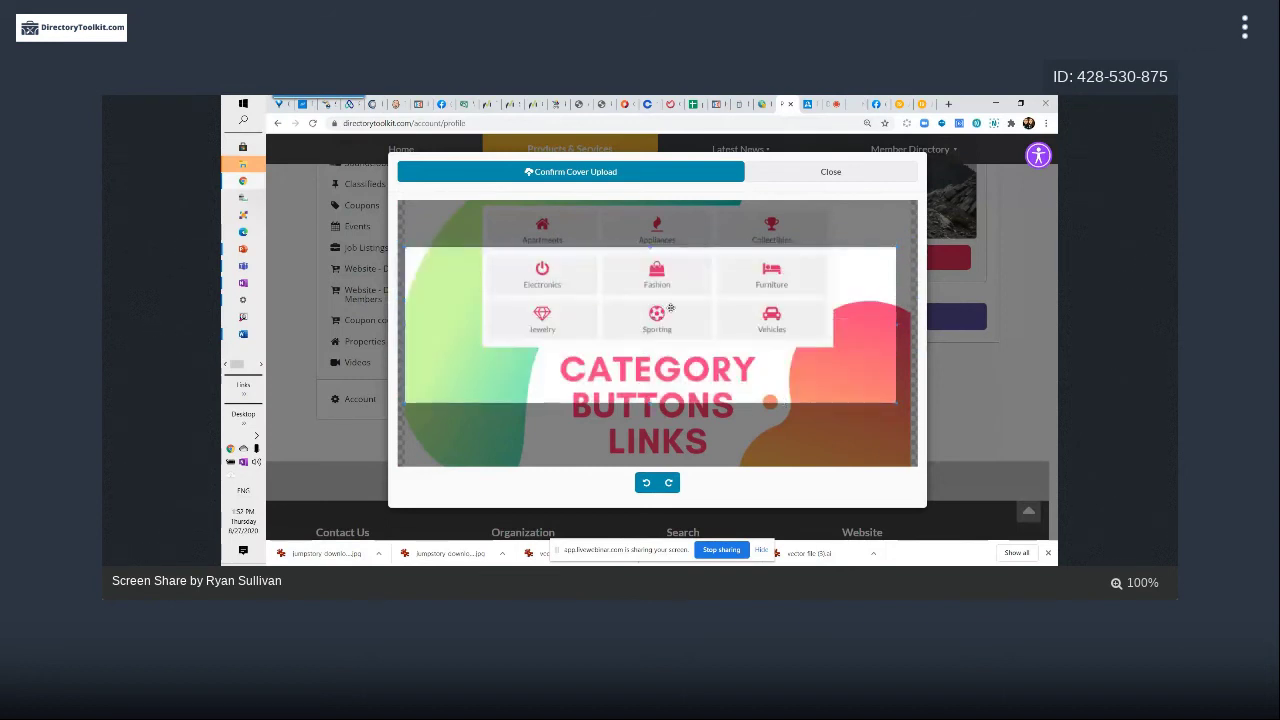
pyautogui.moveTo(440, 337); pyautogui.dragTo(638, 302)
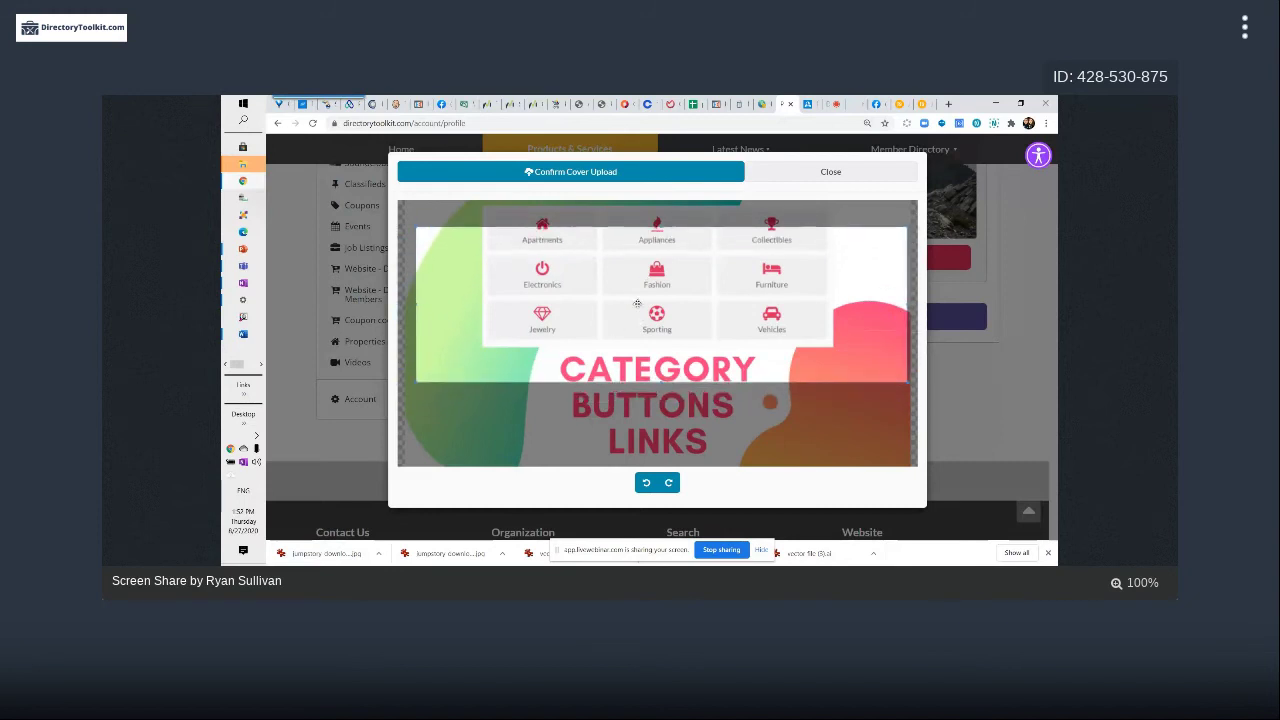
pyautogui.moveTo(426, 370); pyautogui.dragTo(519, 420)
pyautogui.moveTo(507, 342); pyautogui.dragTo(536, 348)
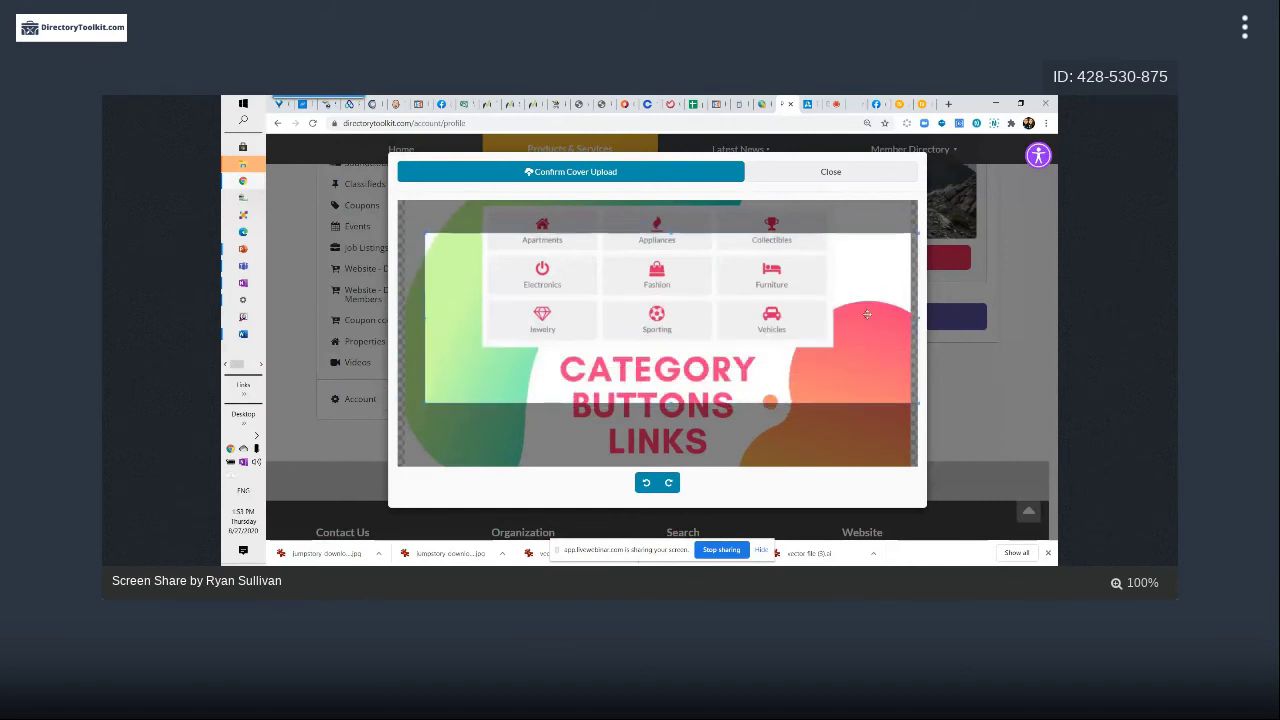
pyautogui.moveTo(703, 346); pyautogui.dragTo(658, 316)
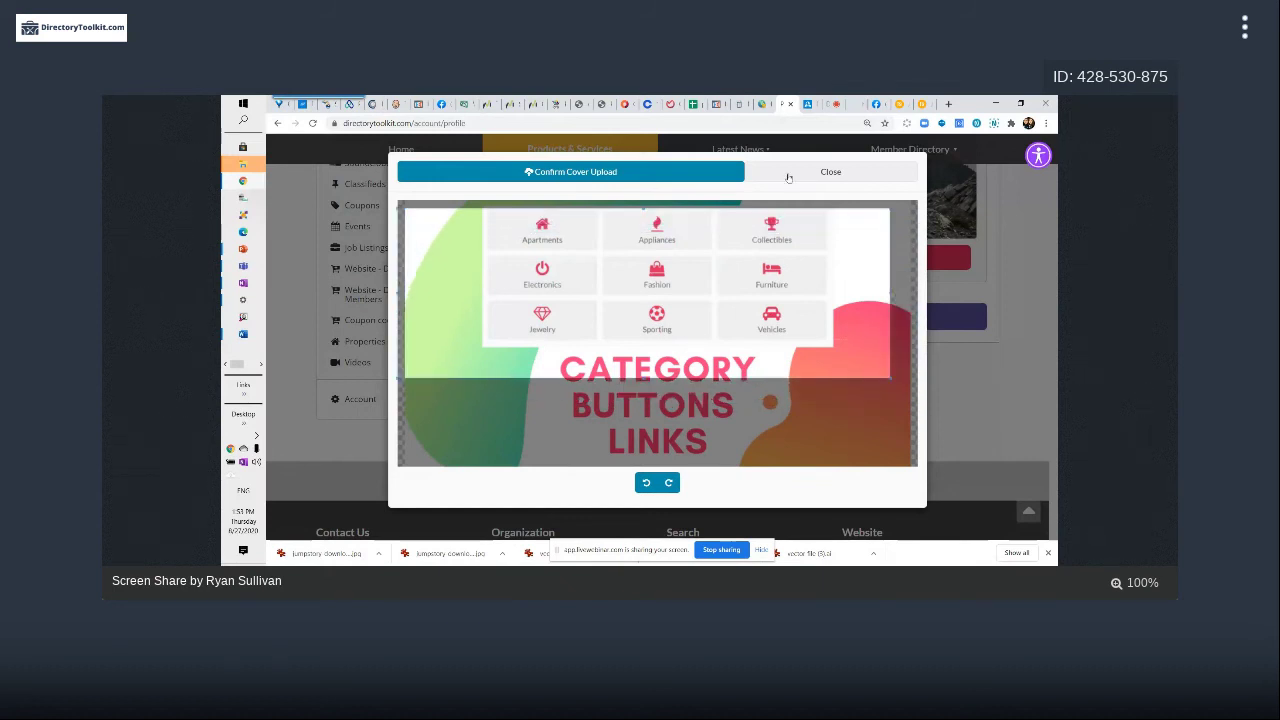
# Set Profile Cover Max Width to 1140 in Image Settings, save, and return to the profile tab
pyautogui.click(762, 105)
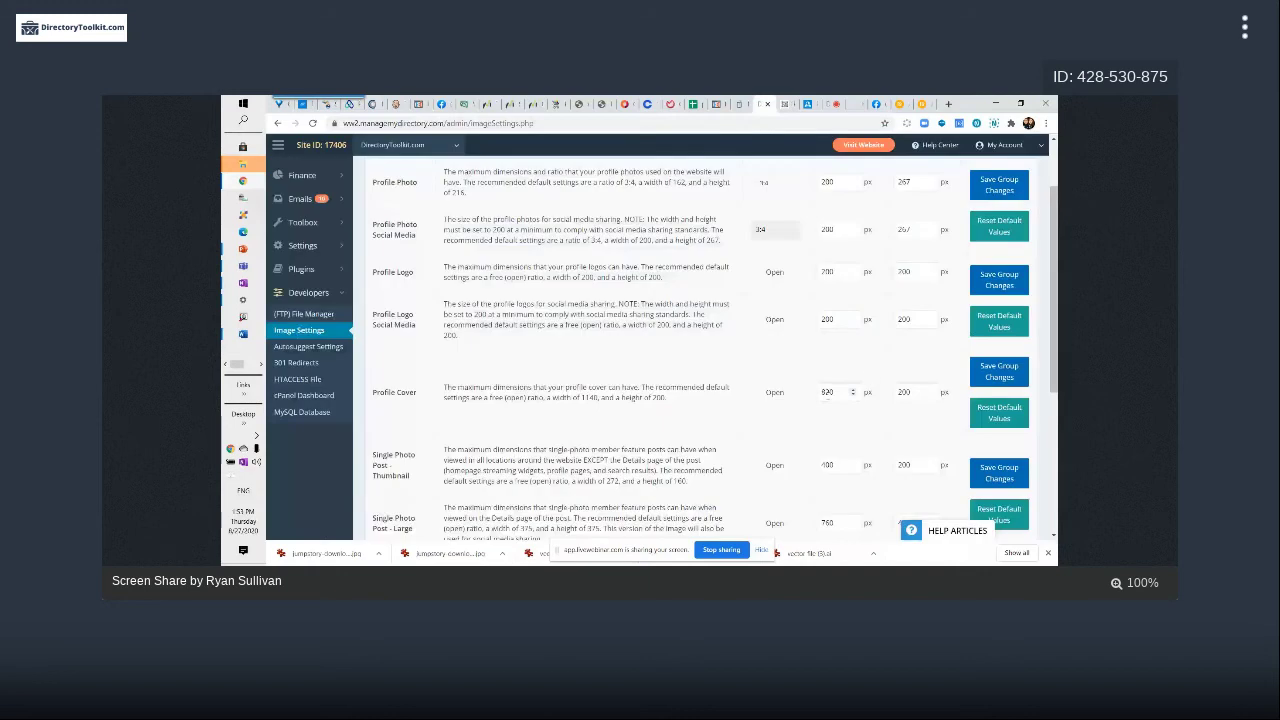
pyautogui.doubleClick(830, 392)
pyautogui.write('1140')
pyautogui.scroll(2, 873, 362)
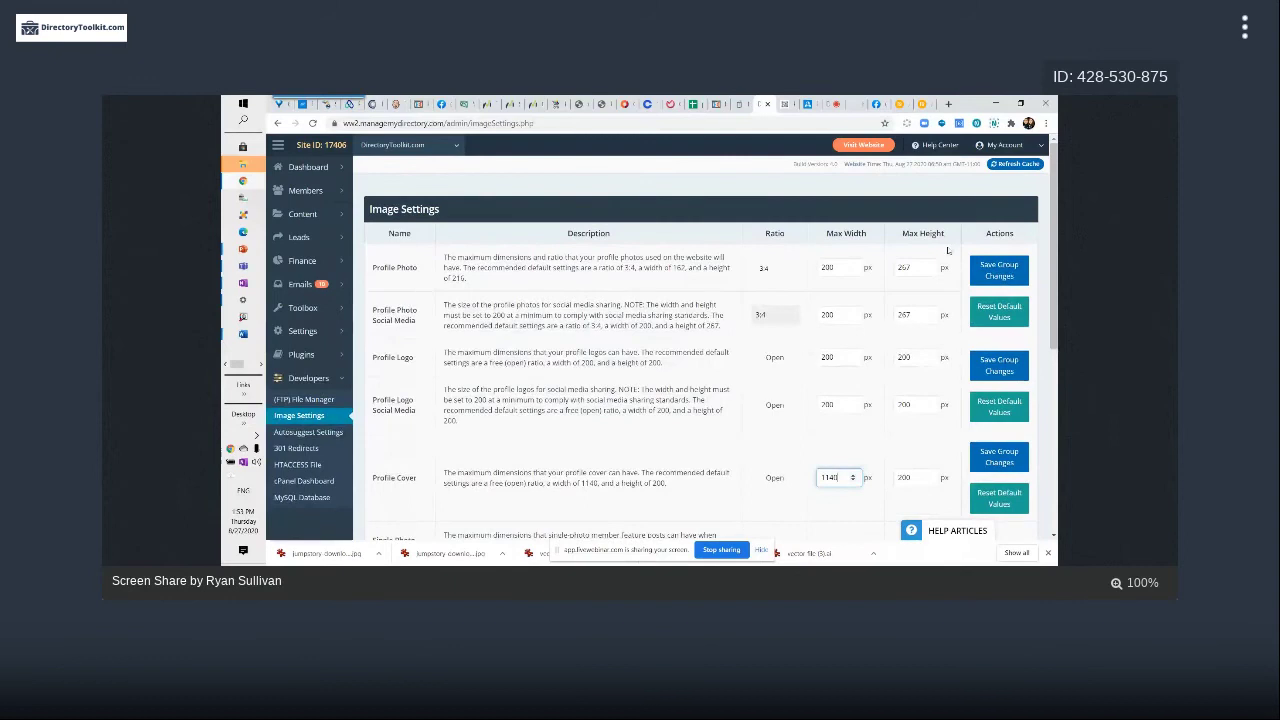
pyautogui.scroll(-3, 820, 353)
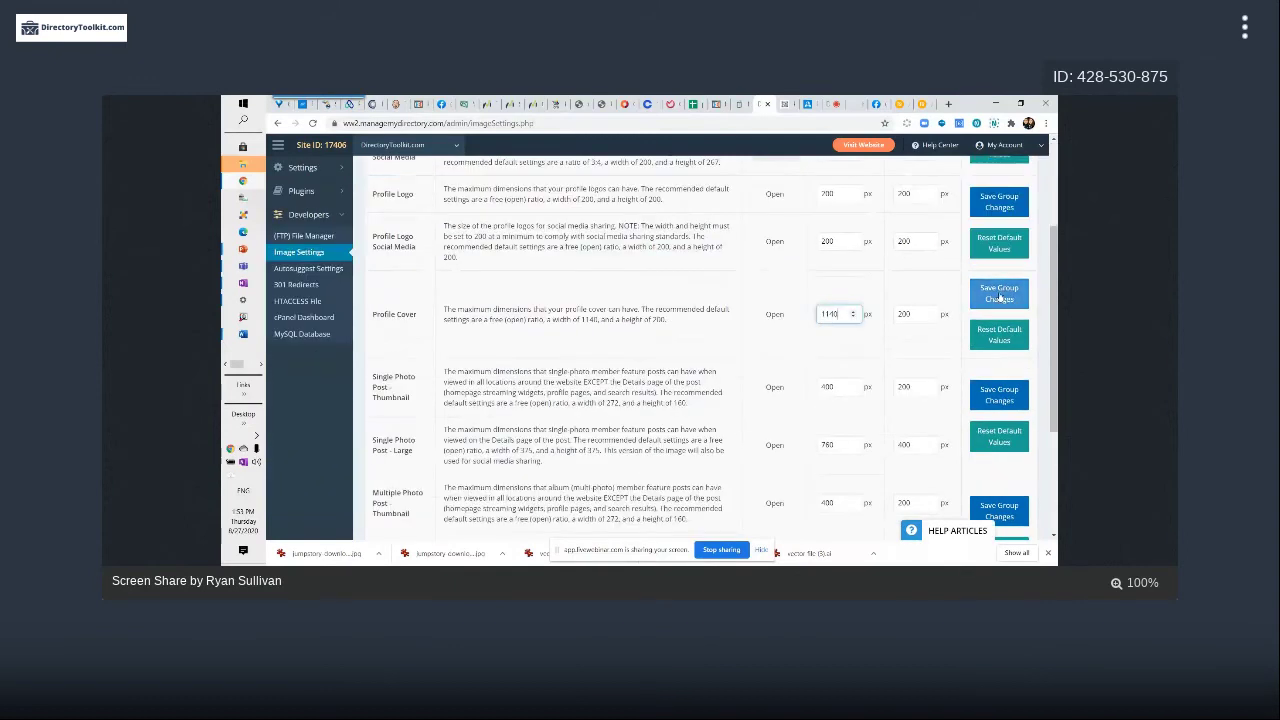
pyautogui.click(999, 293)
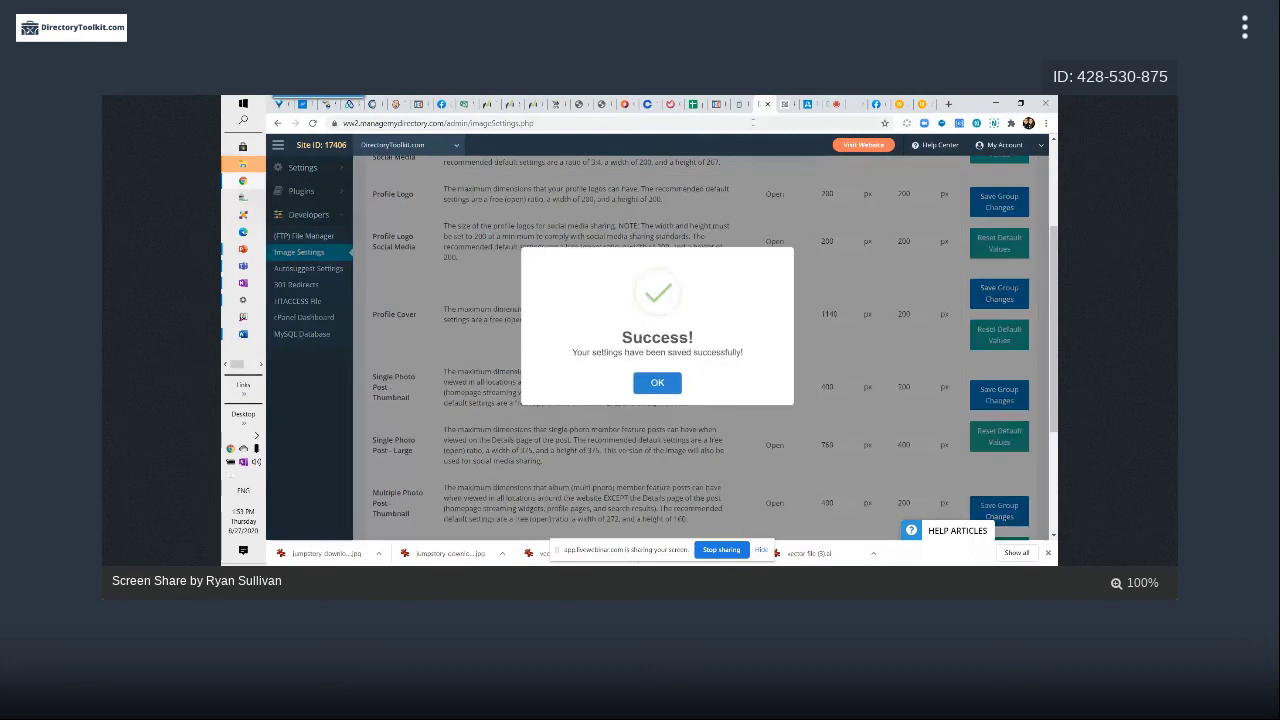
pyautogui.hotkey('ctrl', 'Tab')
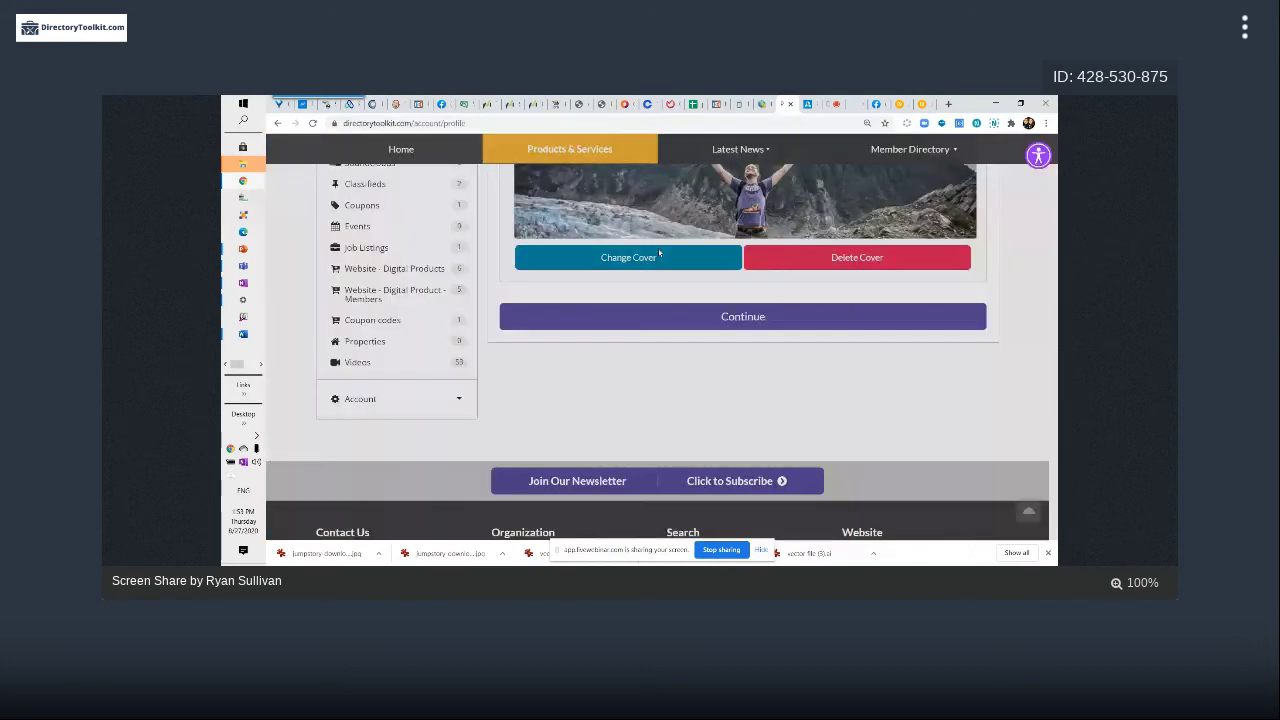
# Re-upload the new york blog post image through Change Cover > Choose Cover
pyautogui.click(659, 255)
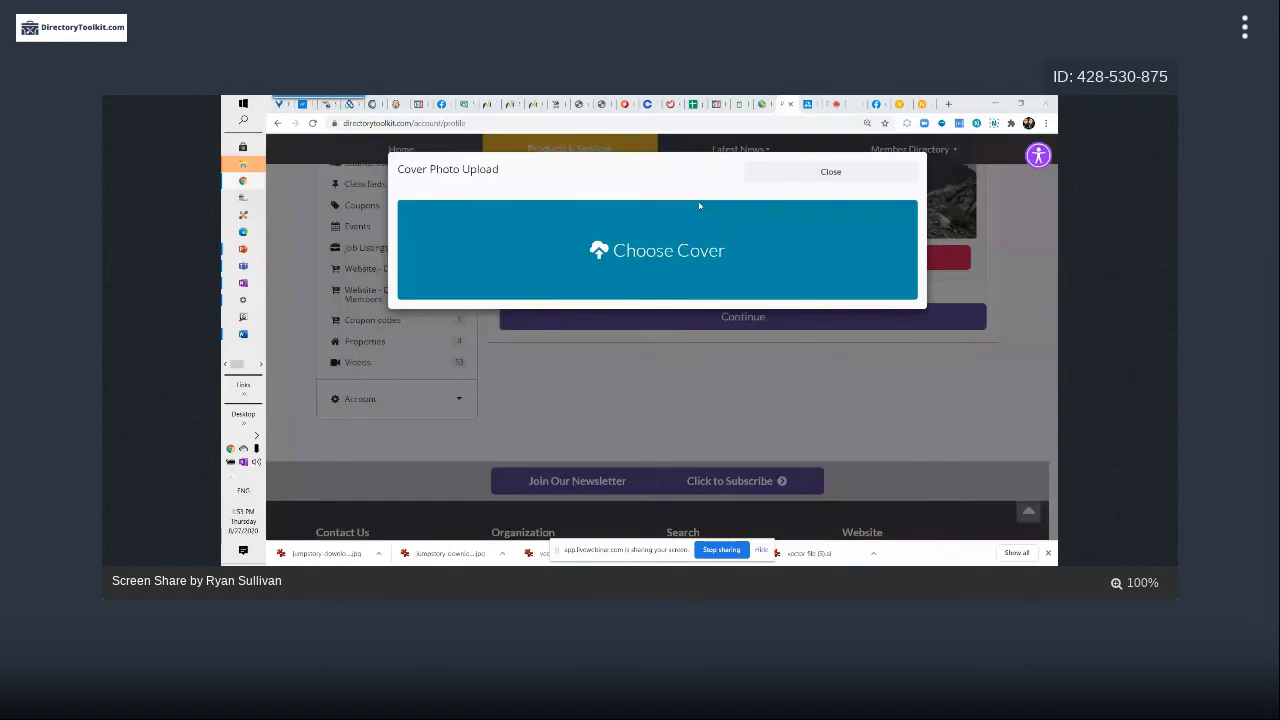
pyautogui.click(699, 206)
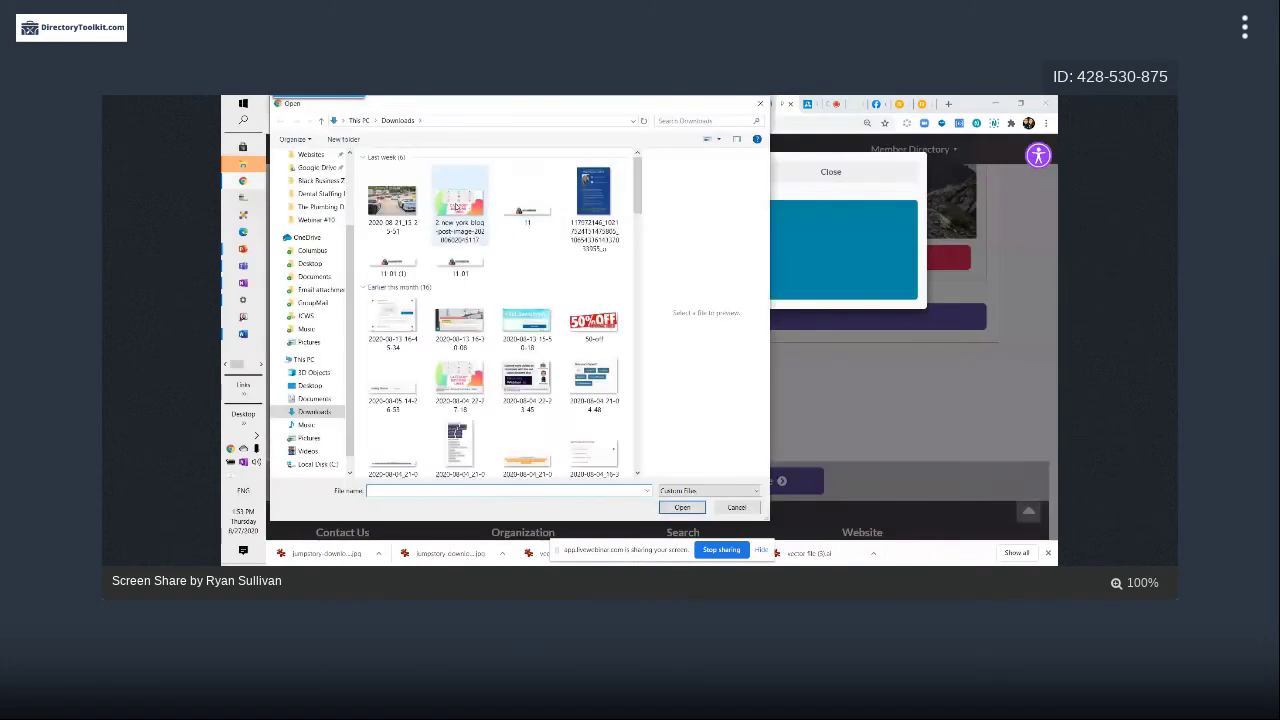
pyautogui.doubleClick(457, 207)
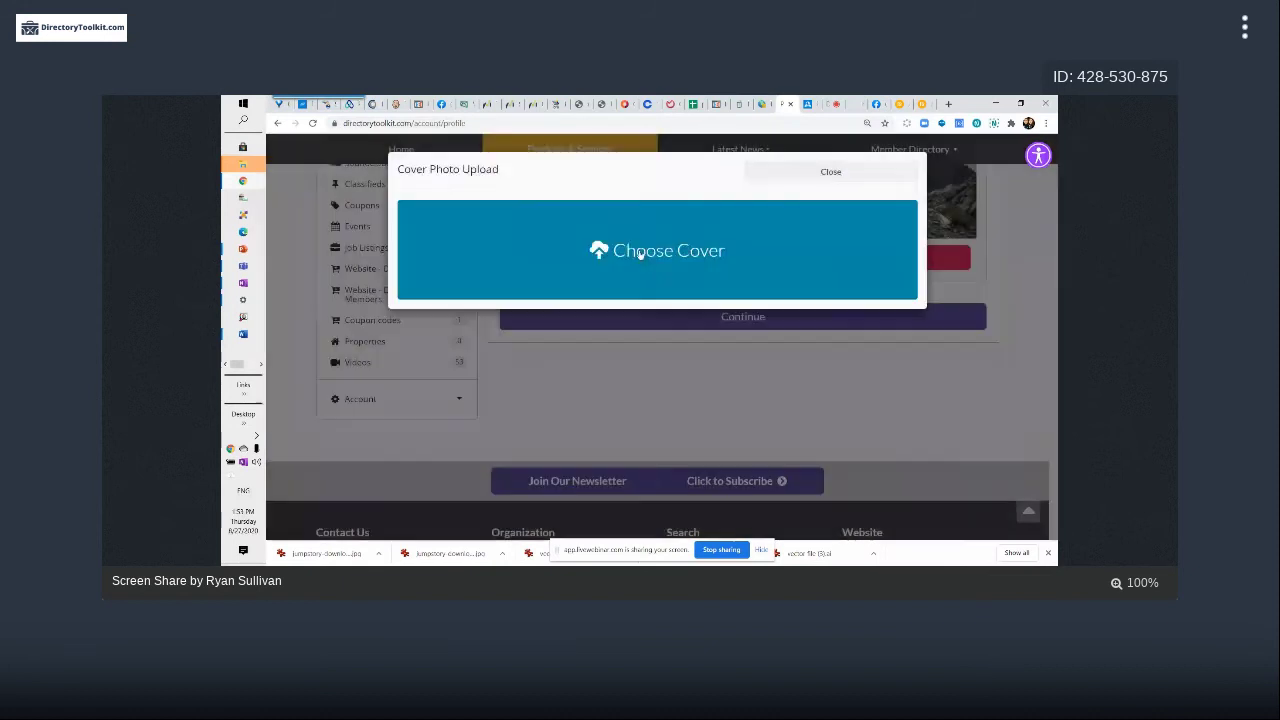
# Close the pending cropper and upload the new york blog post image as the cover again
pyautogui.click(824, 173)
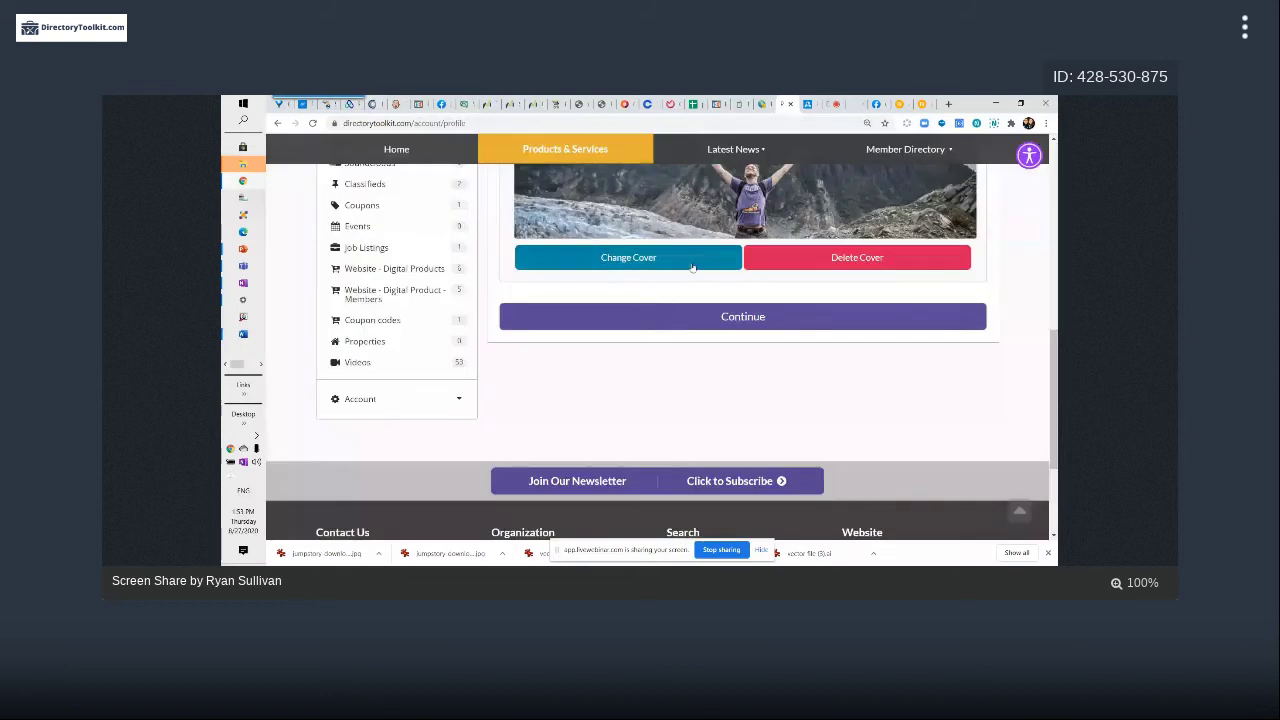
pyautogui.click(692, 262)
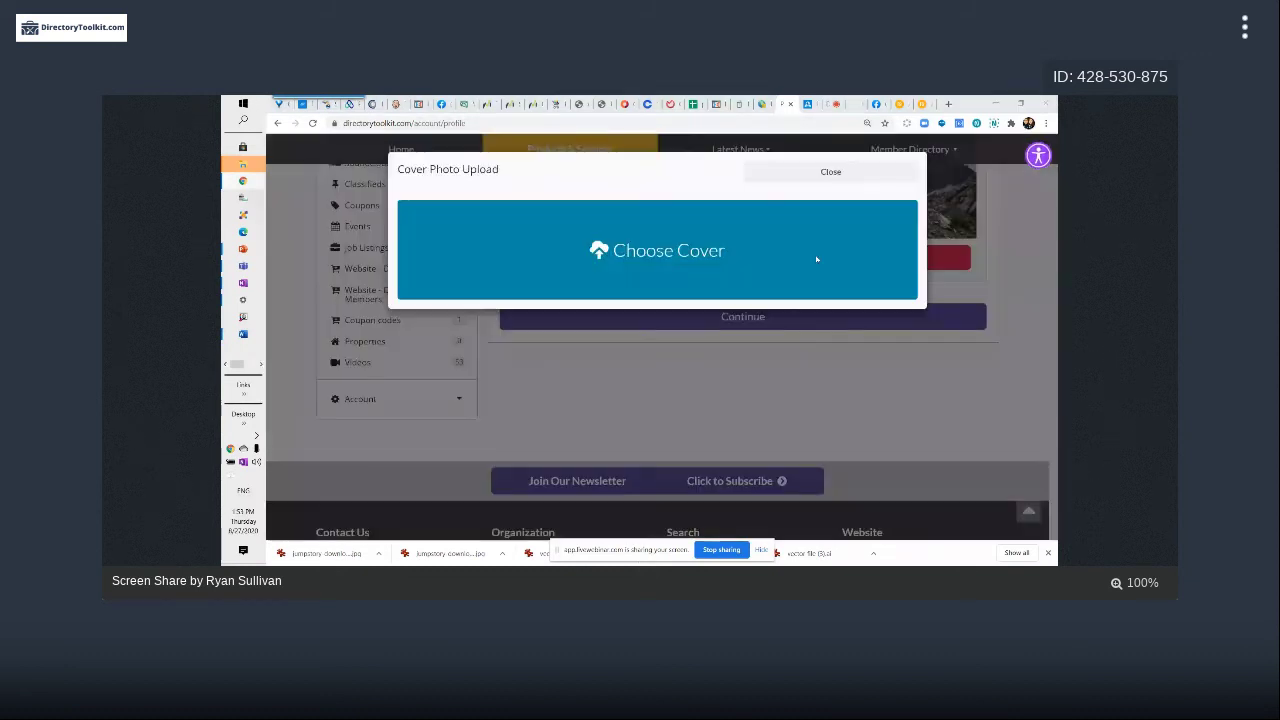
pyautogui.click(816, 259)
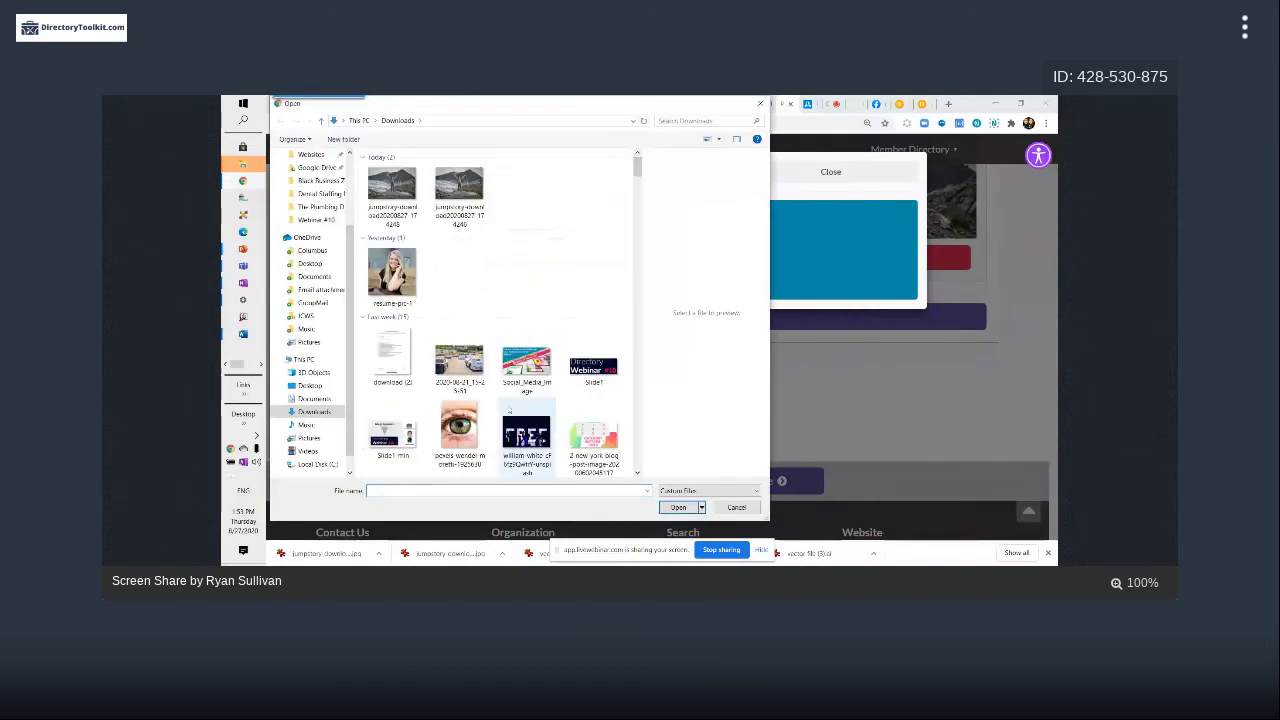
pyautogui.click(592, 433)
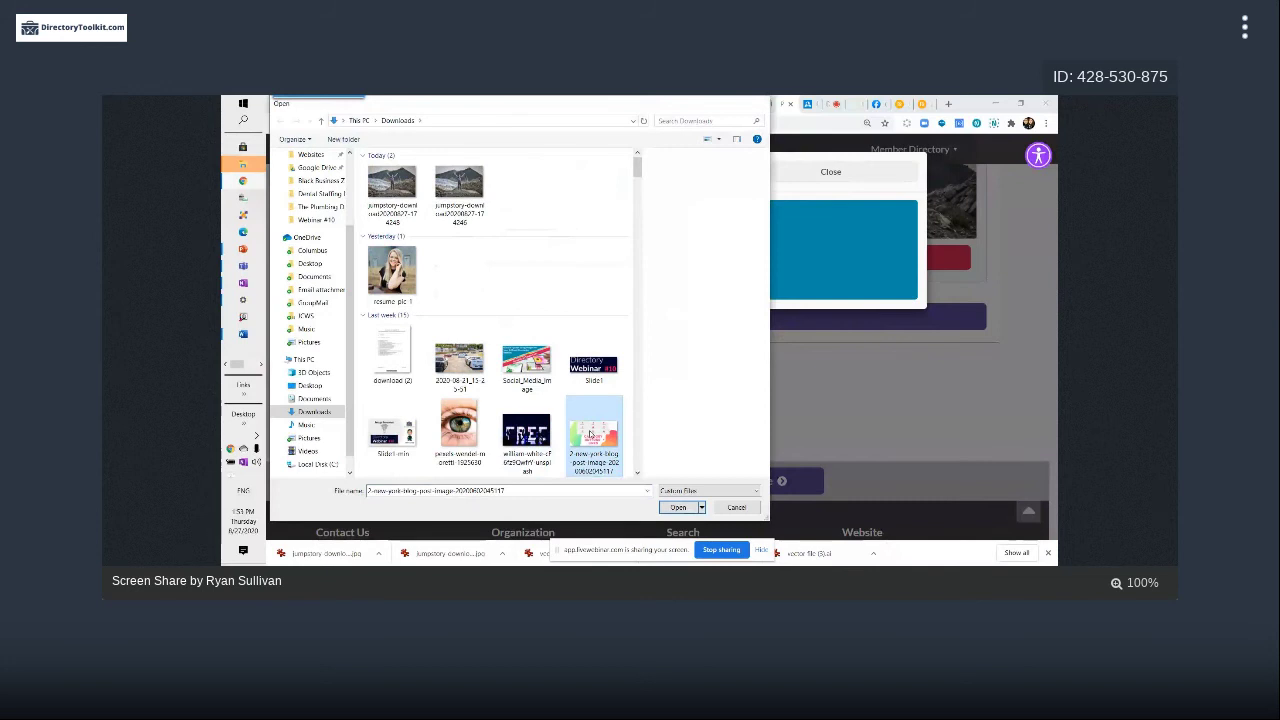
pyautogui.doubleClick(590, 433)
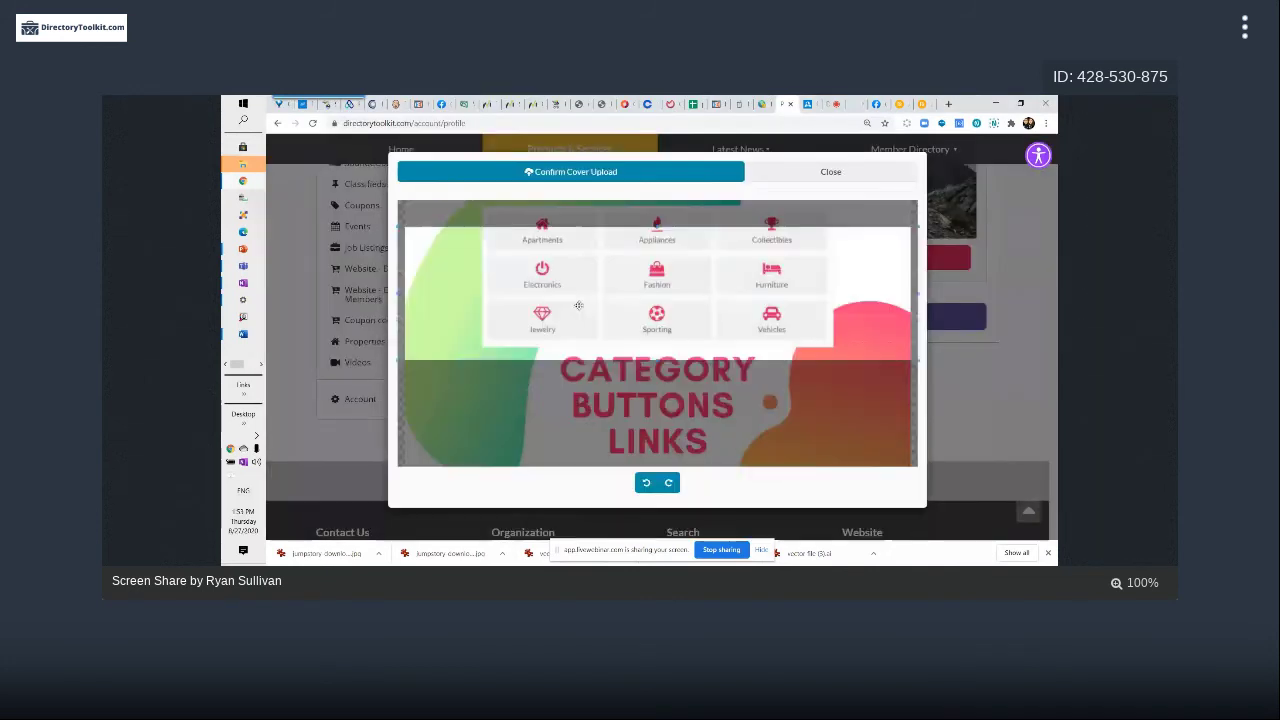
# Test crop framings over the category button rows, then close the cropper without saving
pyautogui.moveTo(752, 233); pyautogui.dragTo(629, 361)
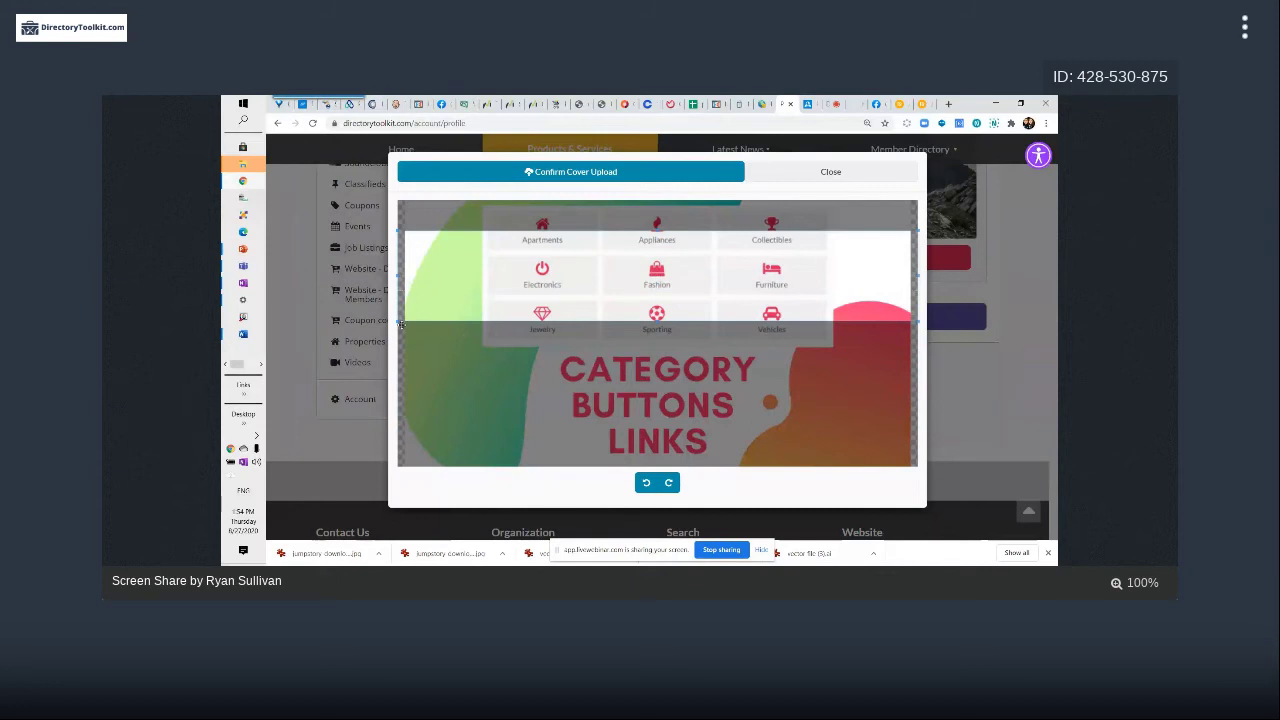
pyautogui.moveTo(399, 320); pyautogui.dragTo(404, 352)
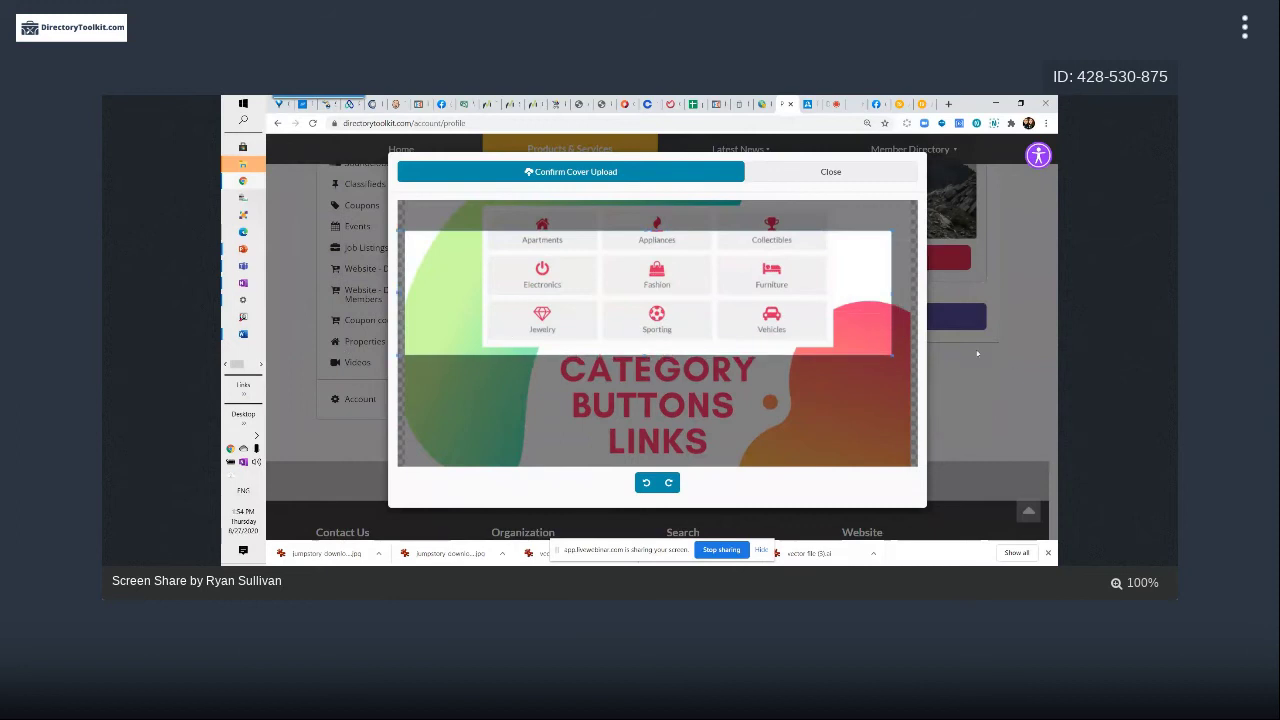
pyautogui.moveTo(765, 318); pyautogui.dragTo(848, 301)
pyautogui.moveTo(424, 264); pyautogui.dragTo(404, 264)
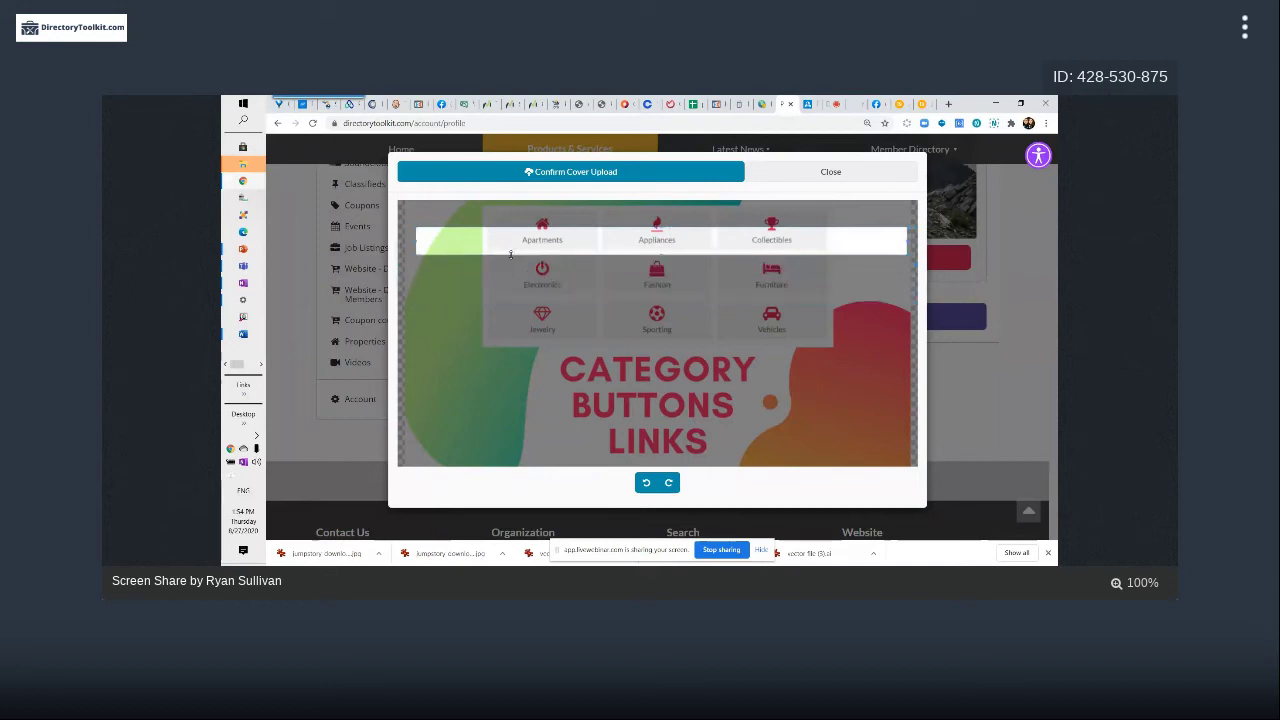
pyautogui.moveTo(400, 300); pyautogui.dragTo(830, 312)
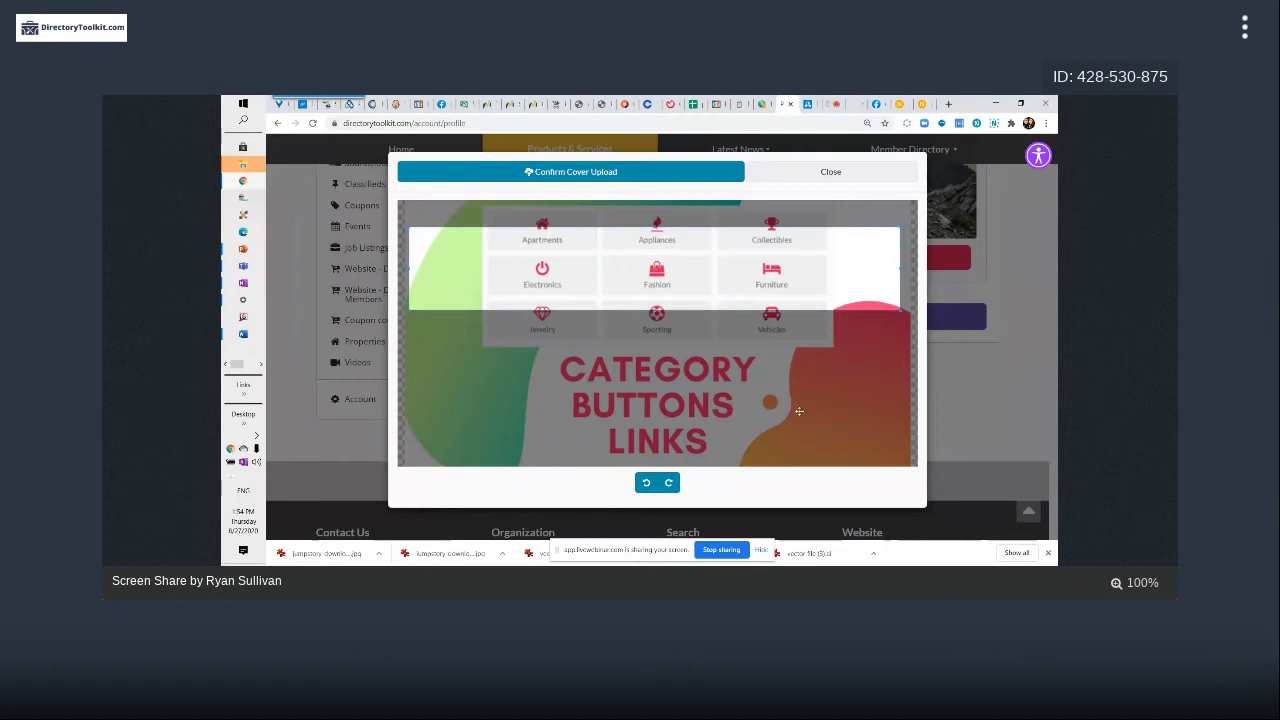
pyautogui.moveTo(720, 300); pyautogui.dragTo(736, 294)
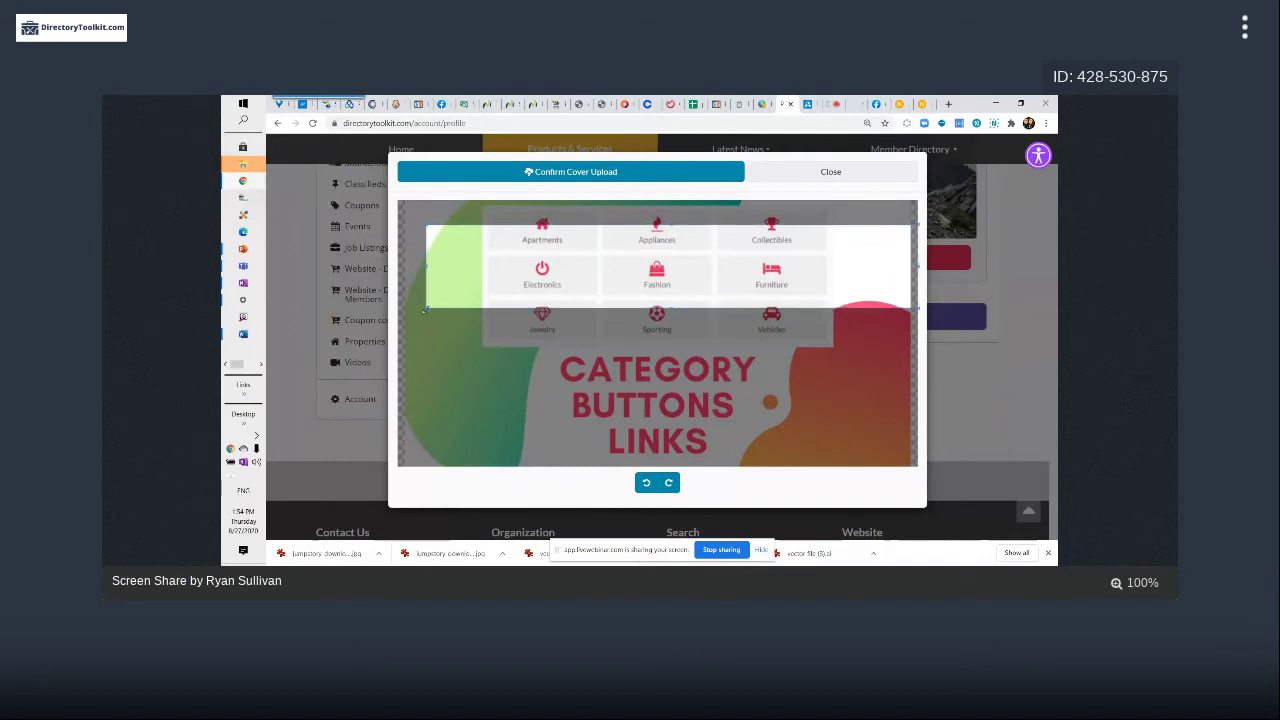
pyautogui.moveTo(425, 310); pyautogui.dragTo(425, 270)
pyautogui.moveTo(660, 248); pyautogui.dragTo(660, 298)
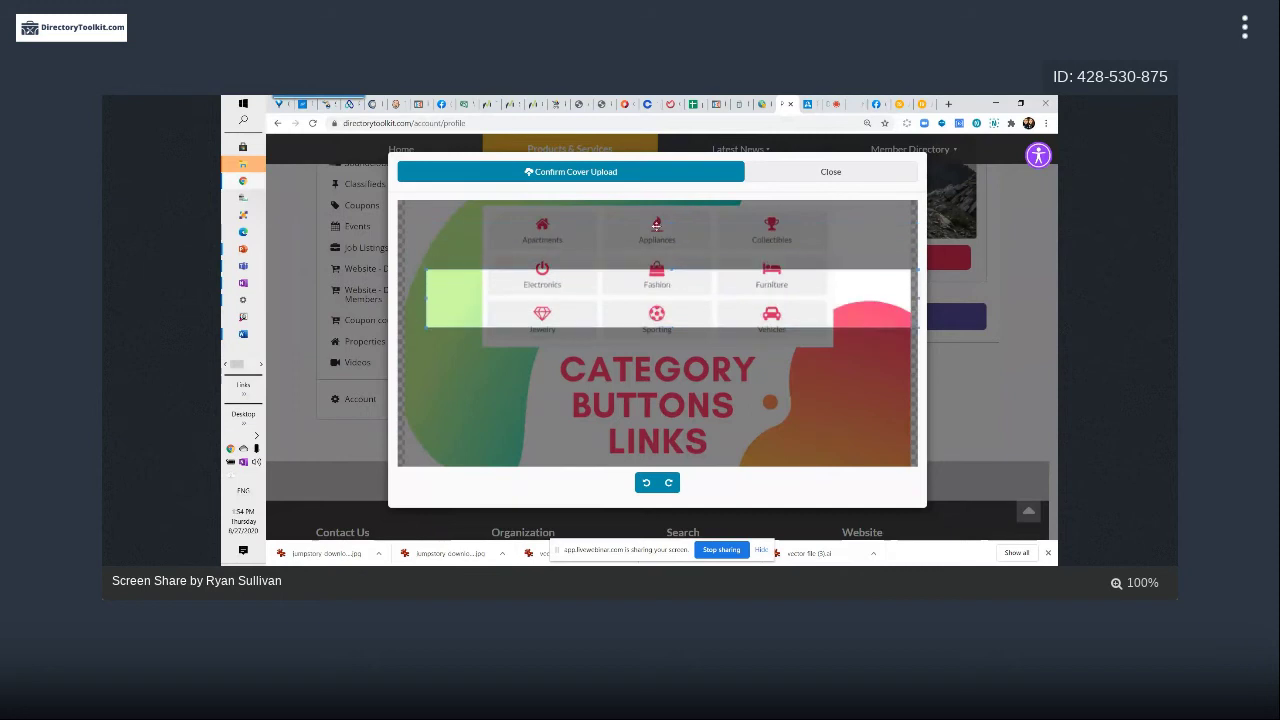
pyautogui.click(831, 172)
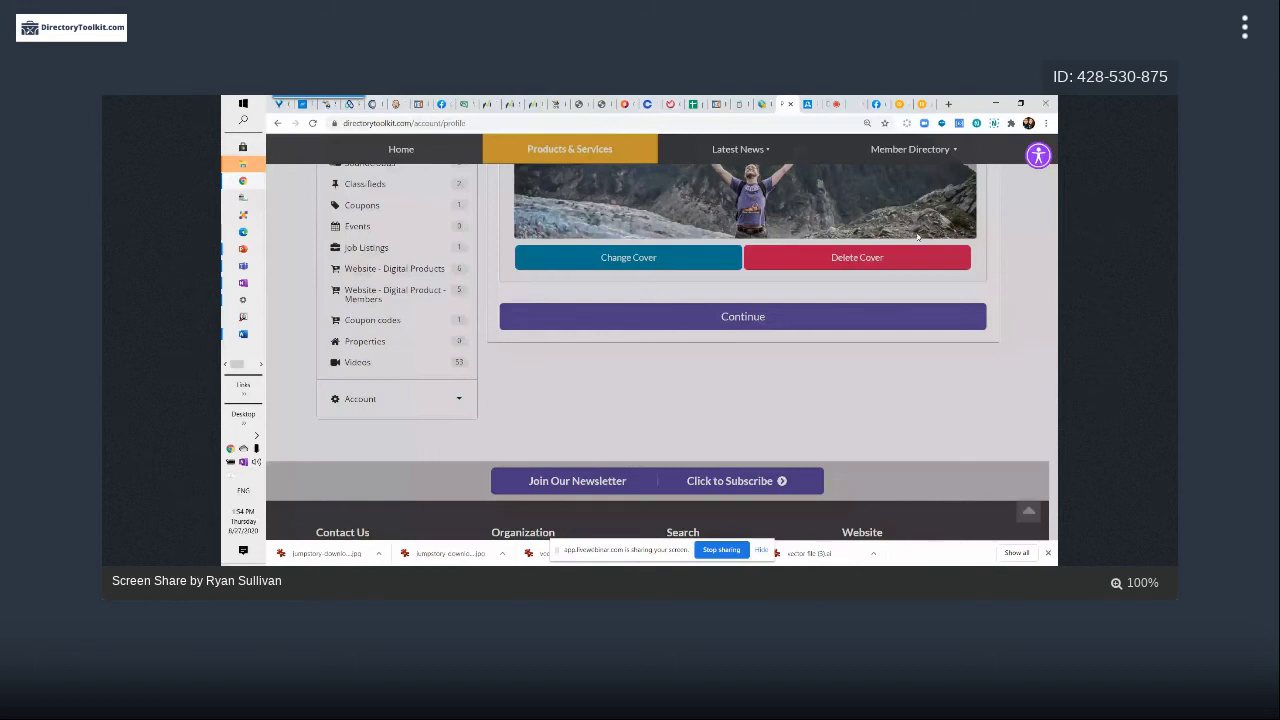
# Choose the 50-off sale image from Downloads as the new cover photo
pyautogui.click(643, 263)
pyautogui.click(643, 263)
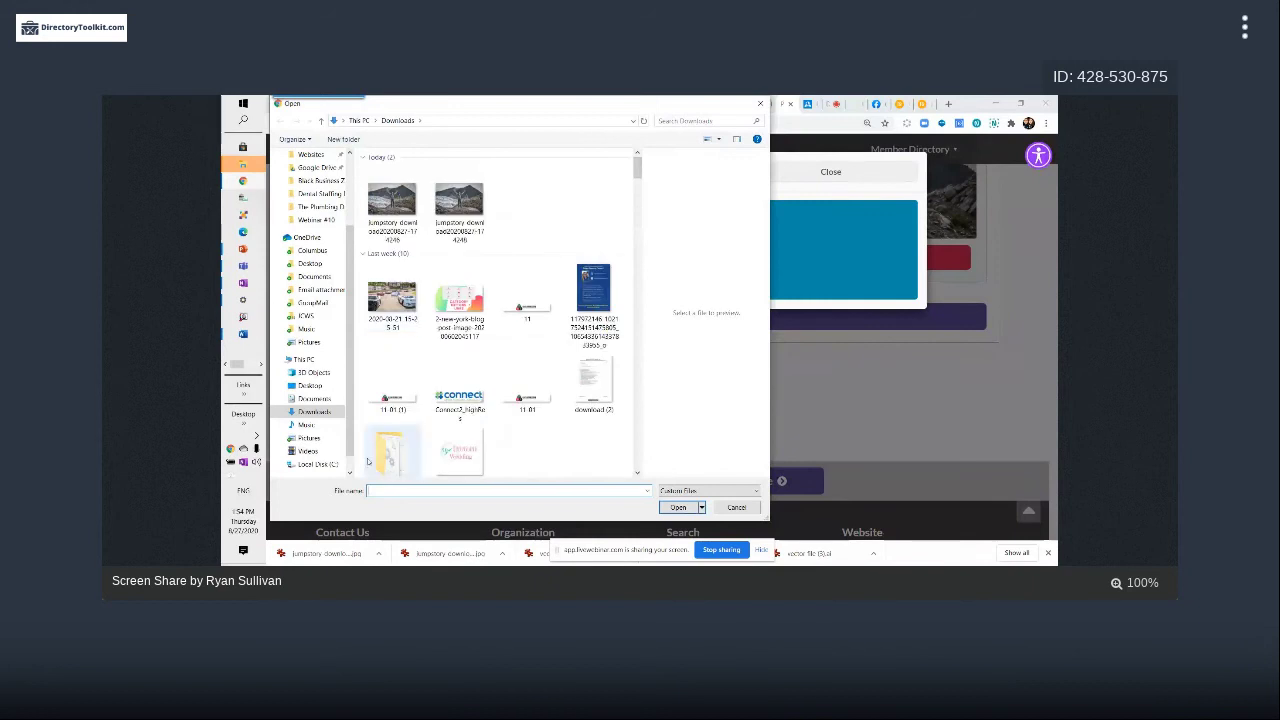
pyautogui.scroll(-3, 500, 310)
pyautogui.click(527, 437)
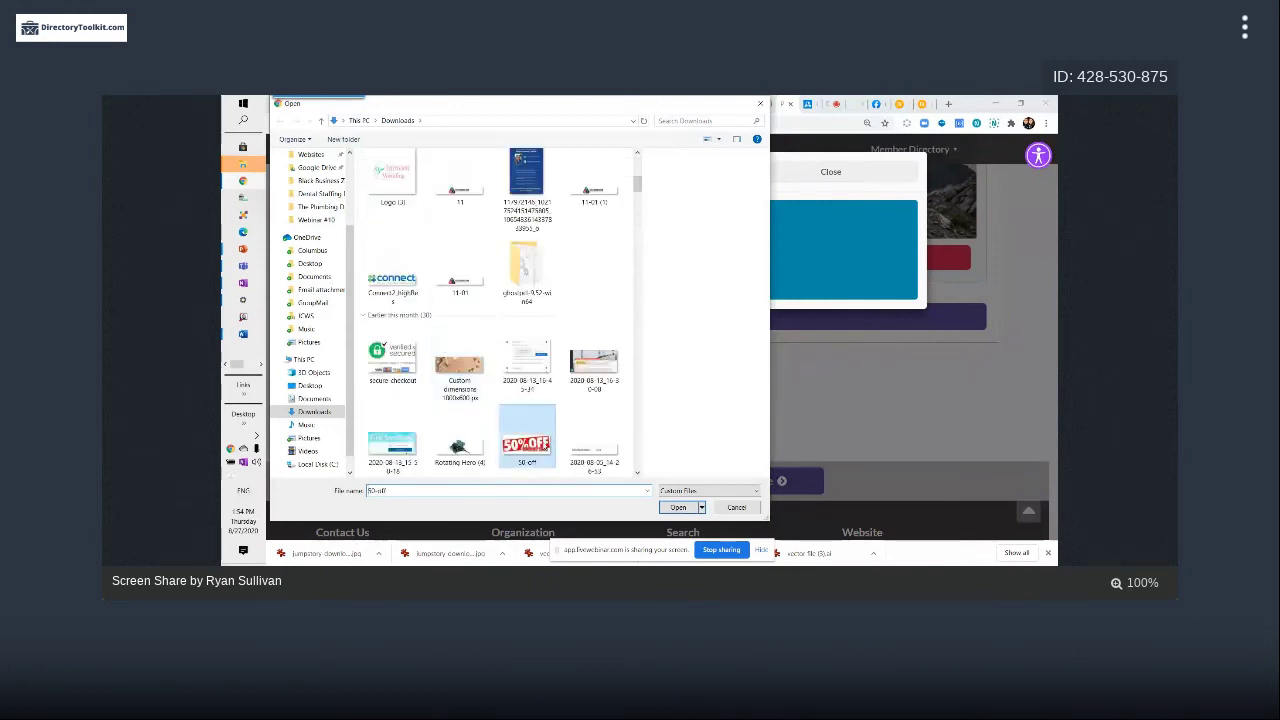
pyautogui.doubleClick(527, 437)
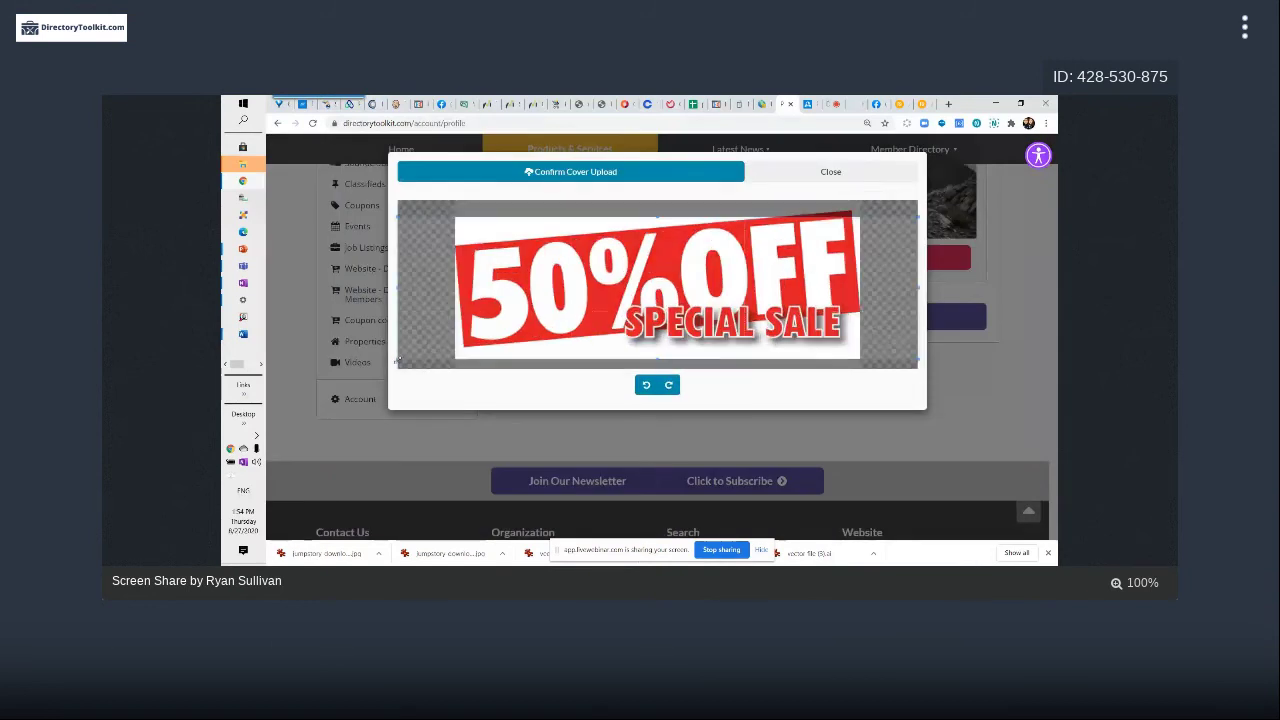
# Mark a thin, wide crop strip across the 50% OFF sale image
pyautogui.moveTo(398, 360); pyautogui.dragTo(669, 305)
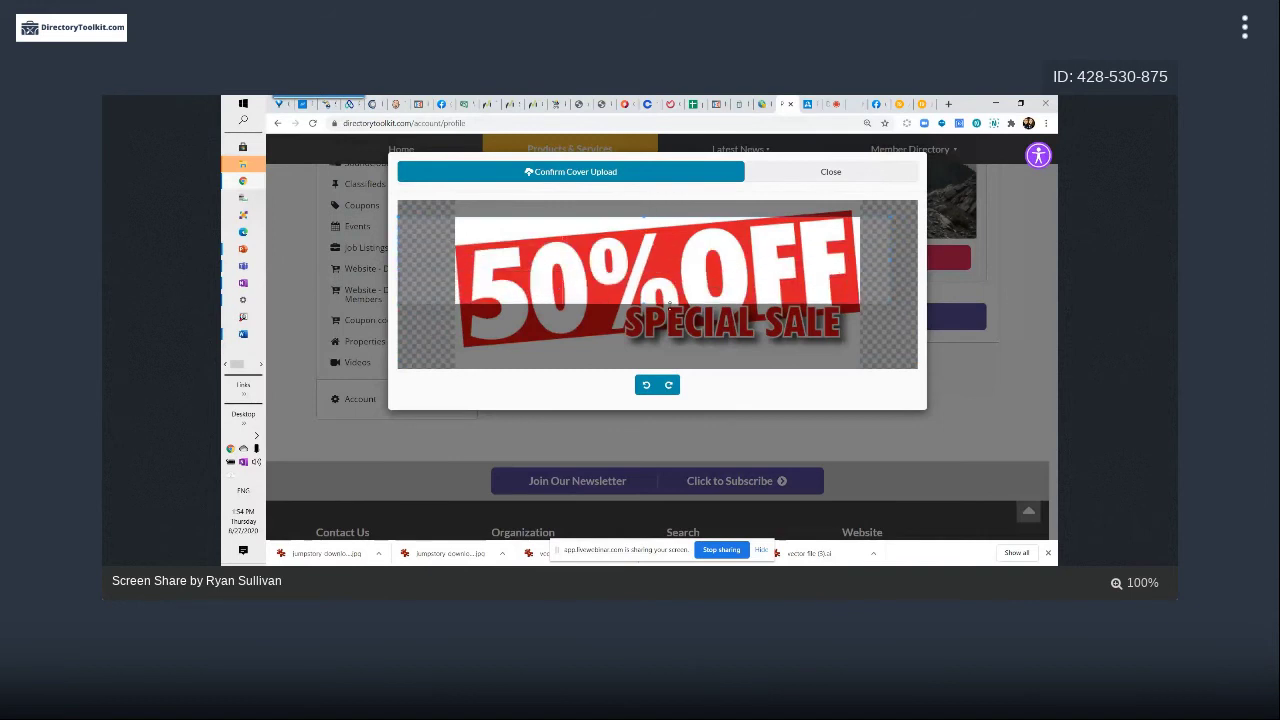
pyautogui.rightClick(669, 305)
pyautogui.press('Escape')
pyautogui.moveTo(784, 252); pyautogui.dragTo(722, 261)
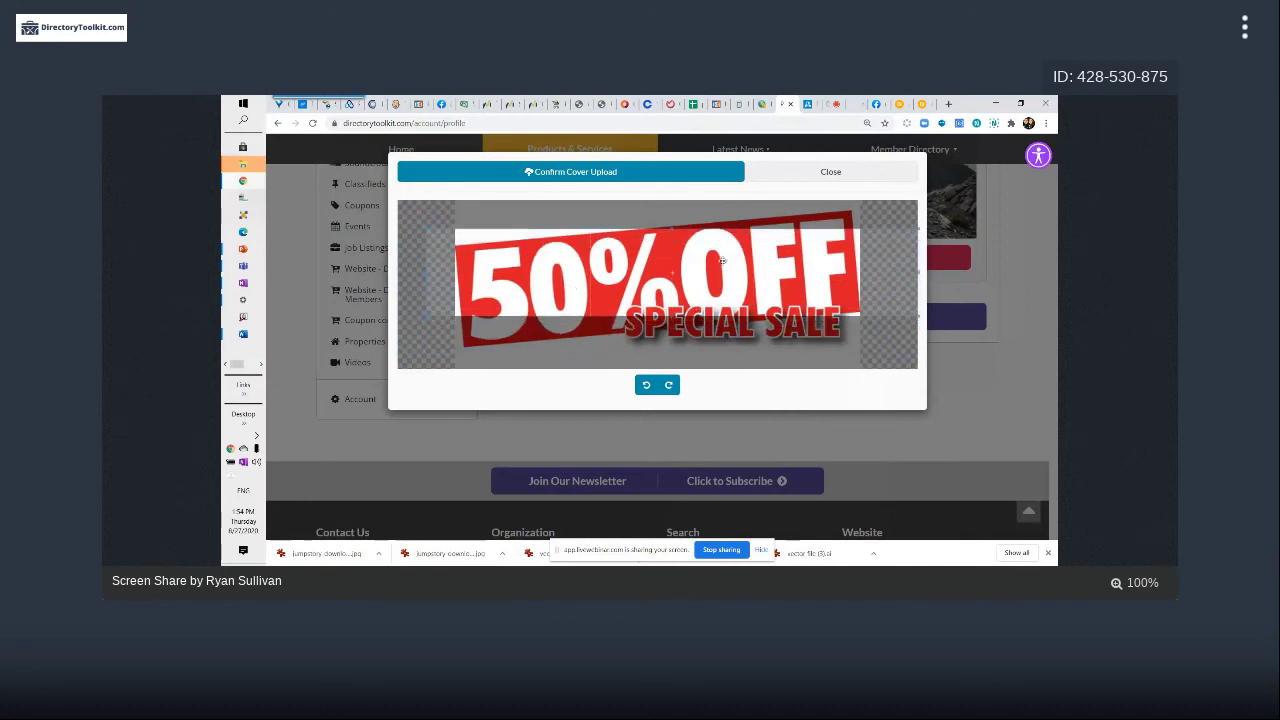
pyautogui.moveTo(425, 318); pyautogui.dragTo(440, 303)
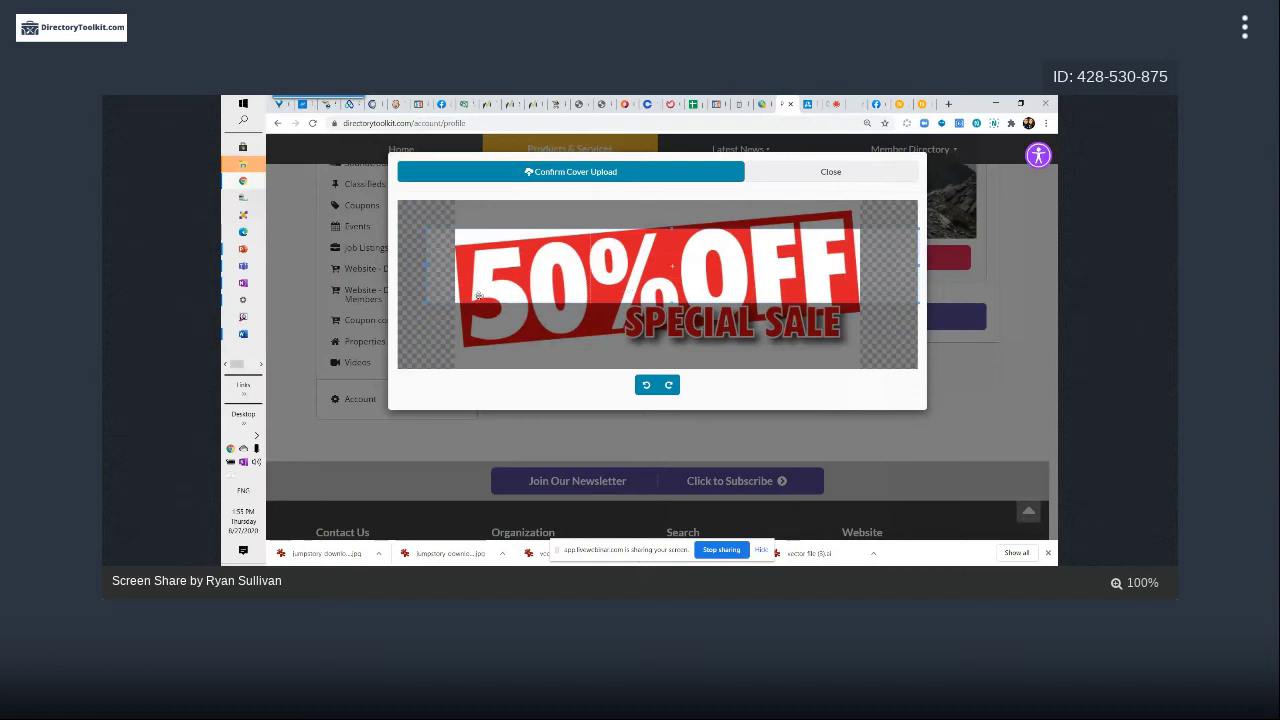
pyautogui.moveTo(427, 301); pyautogui.dragTo(697, 275)
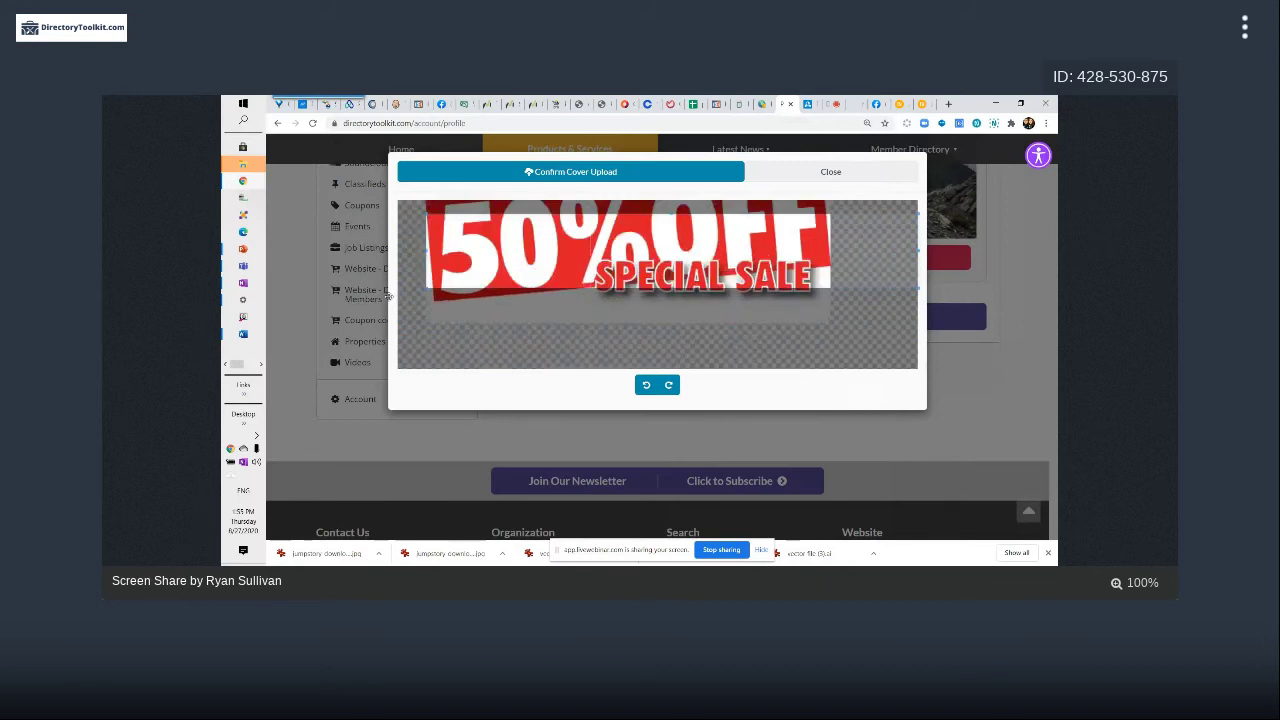
pyautogui.moveTo(388, 295); pyautogui.dragTo(440, 306)
# Fine-tune the sale image's position within the strip and confirm the cover upload
pyautogui.moveTo(645, 323); pyautogui.dragTo(395, 267)
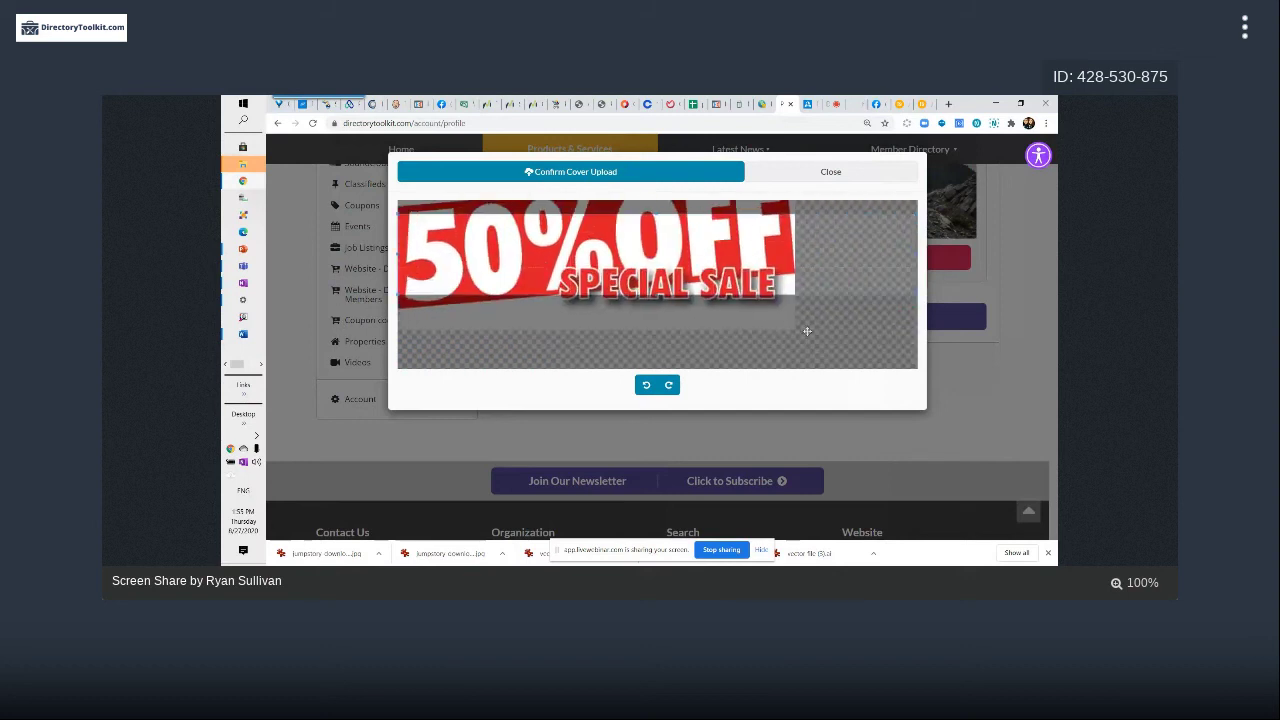
pyautogui.moveTo(794, 327); pyautogui.dragTo(801, 330)
pyautogui.moveTo(518, 311); pyautogui.dragTo(562, 328)
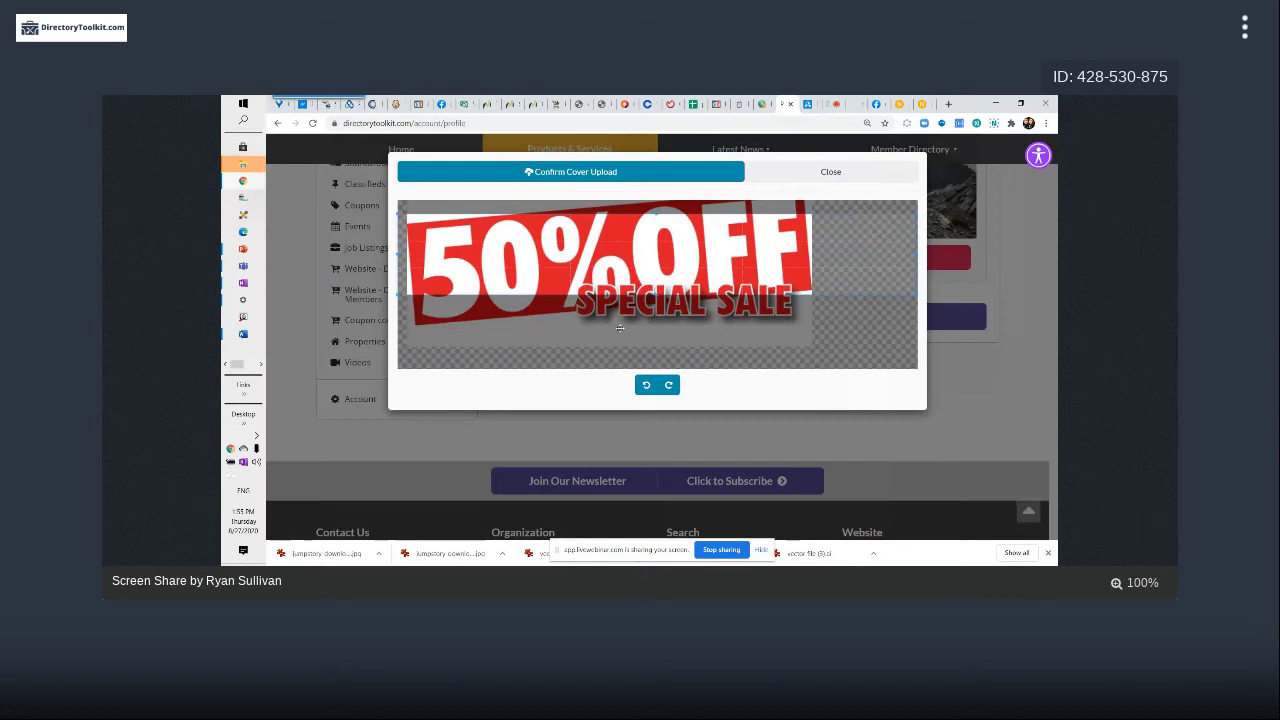
pyautogui.moveTo(738, 327); pyautogui.dragTo(470, 327)
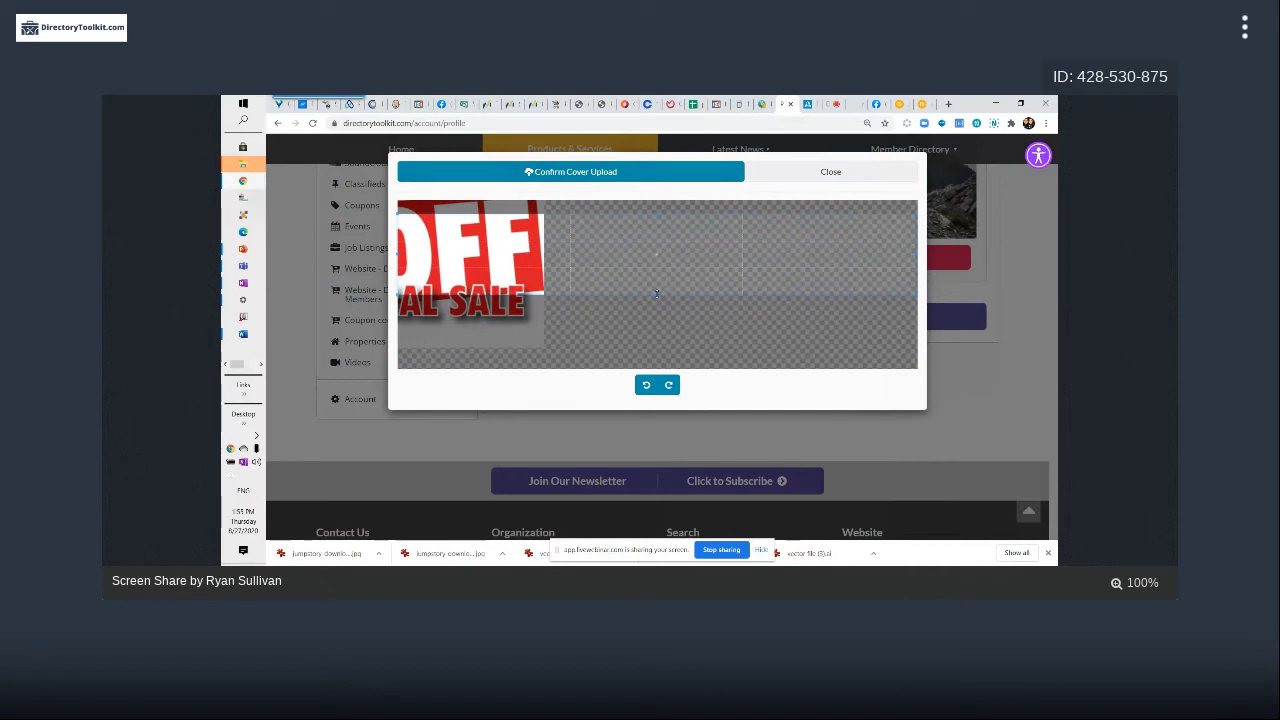
pyautogui.moveTo(659, 295); pyautogui.dragTo(658, 334)
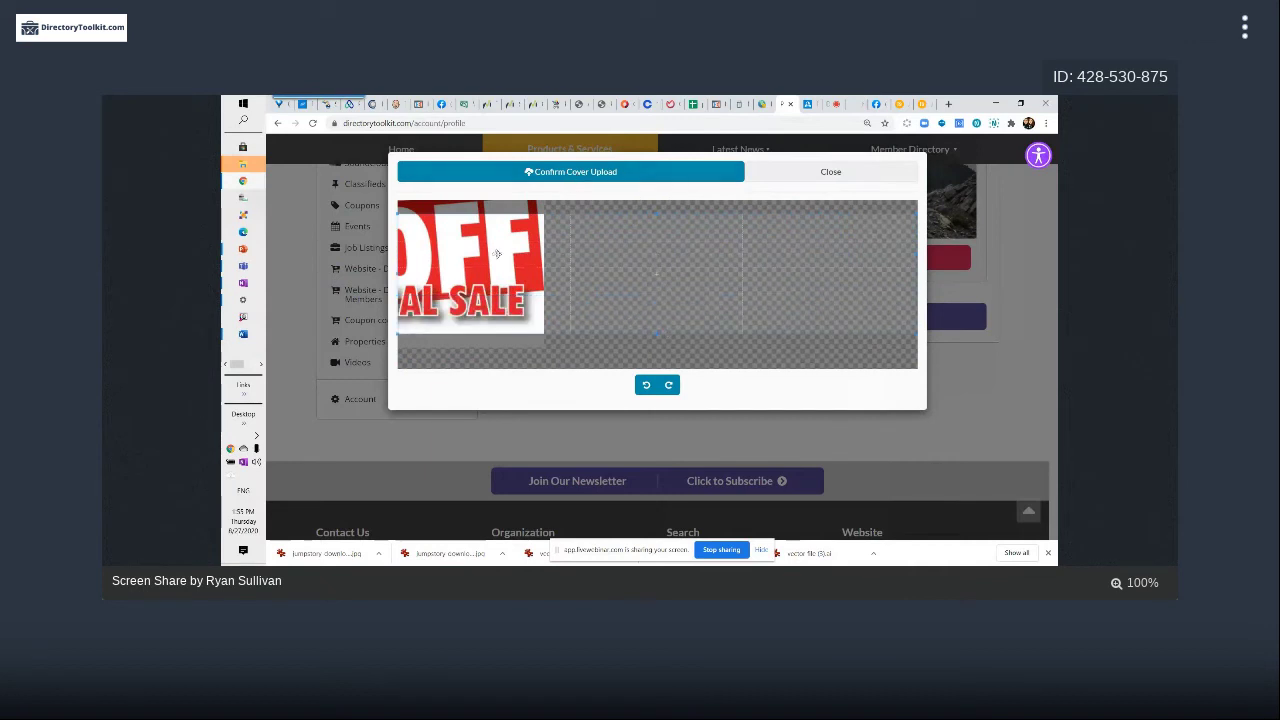
pyautogui.moveTo(497, 254); pyautogui.dragTo(487, 235)
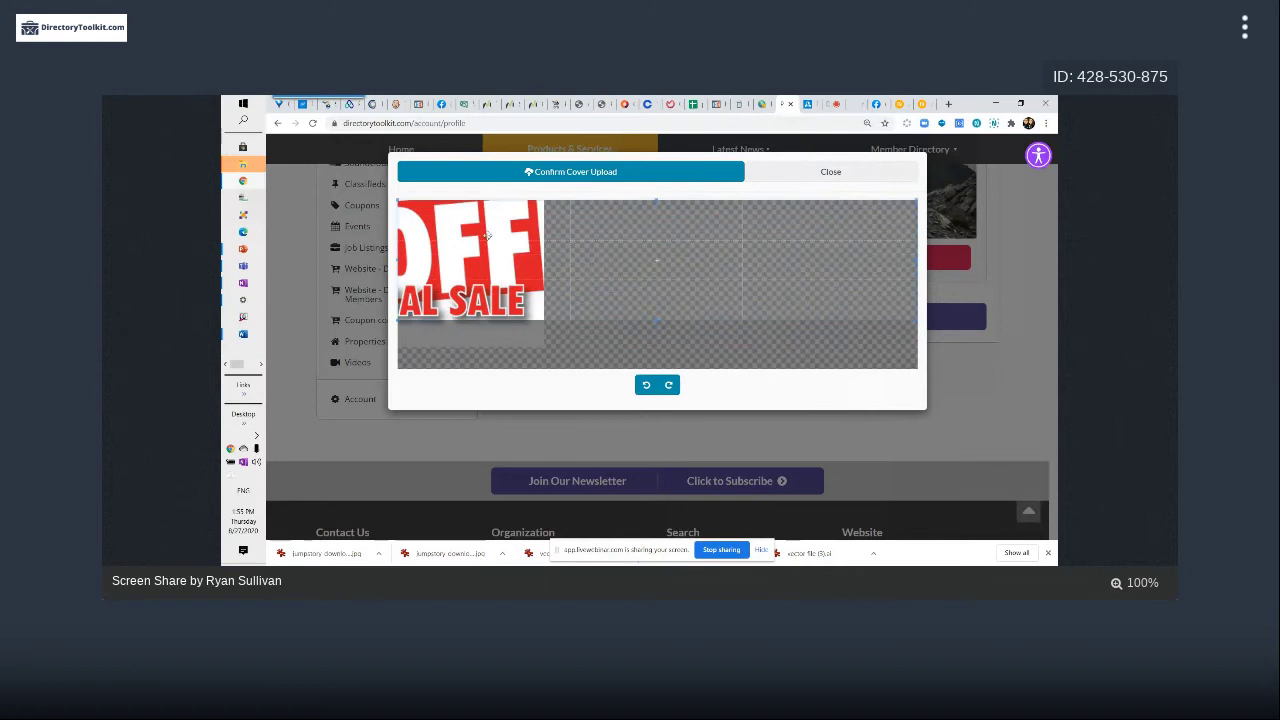
pyautogui.click(568, 178)
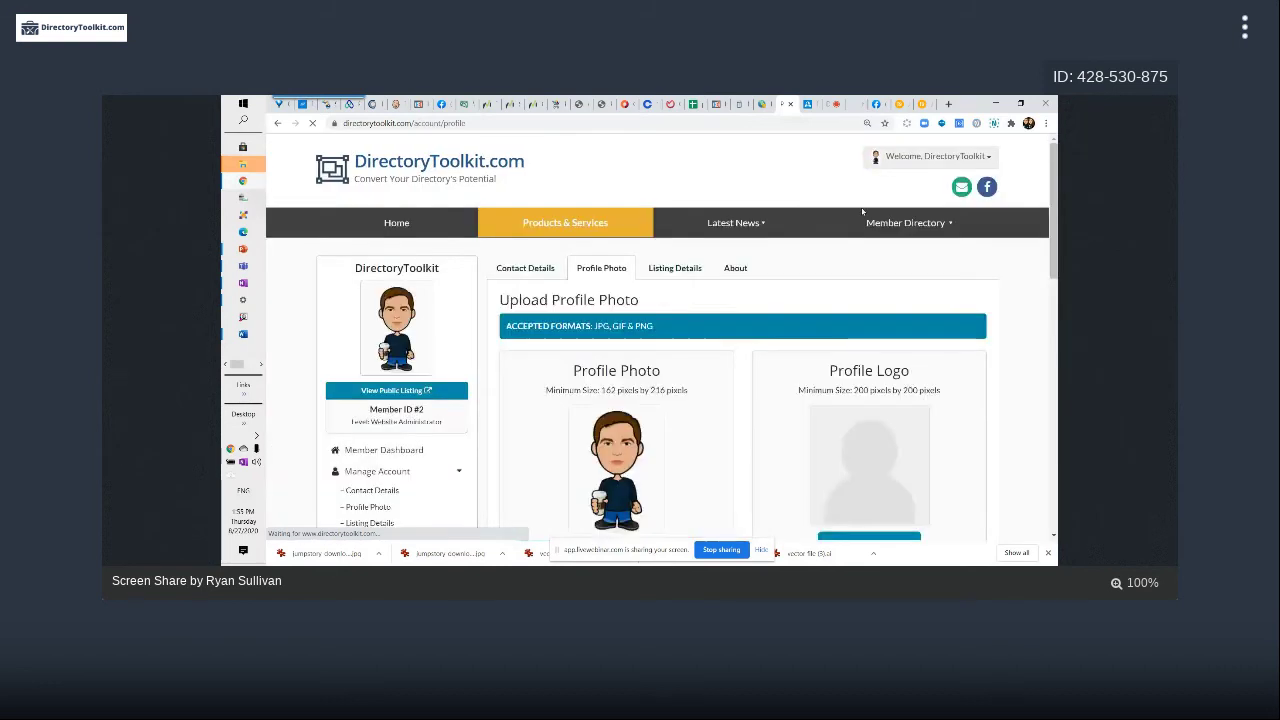
# Check the new sale cover on the profile page, then open the member's public listing
pyautogui.scroll(-4, 824, 272)
pyautogui.scroll(-1, 824, 272)
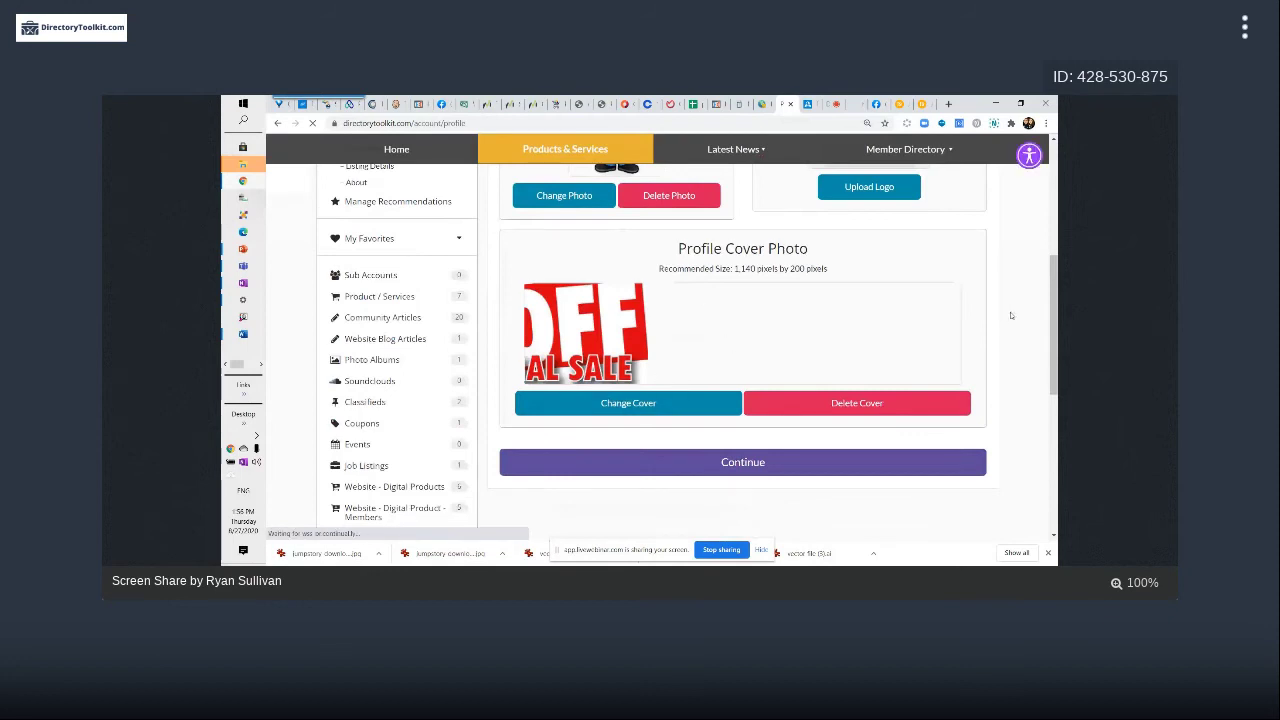
pyautogui.scroll(2, 1010, 315)
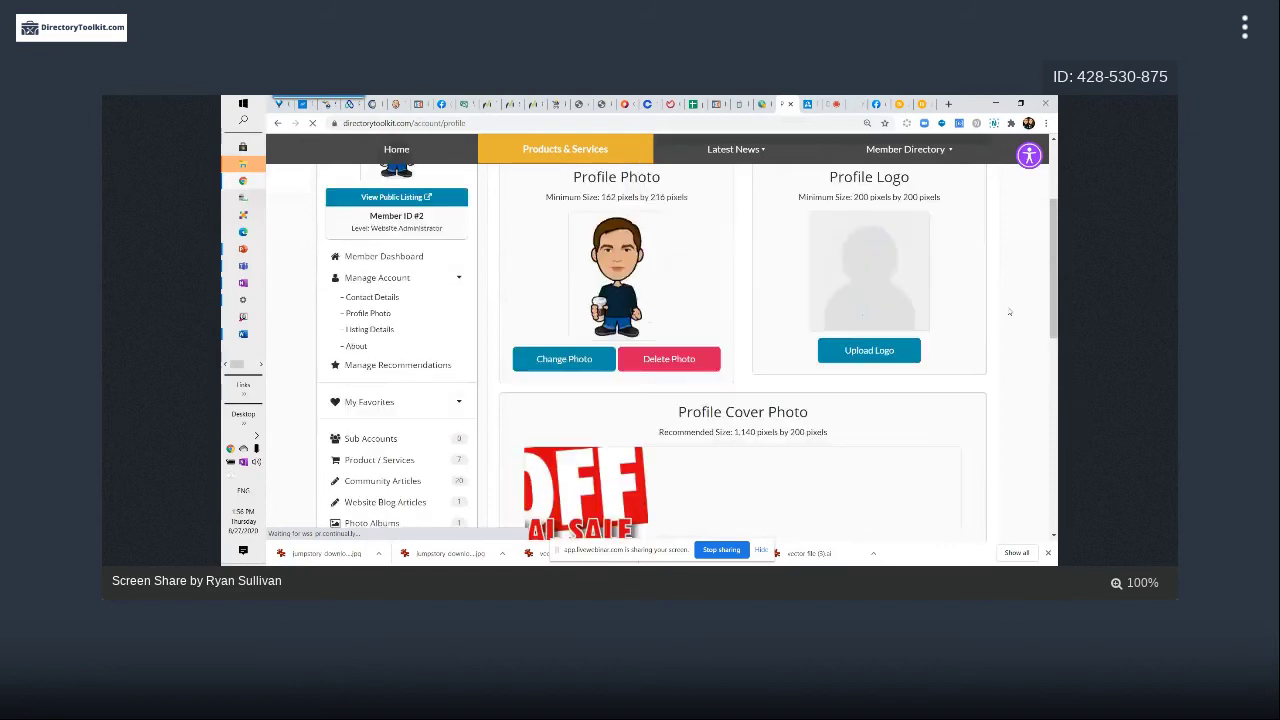
pyautogui.scroll(-1, 768, 268)
pyautogui.scroll(2, 371, 253)
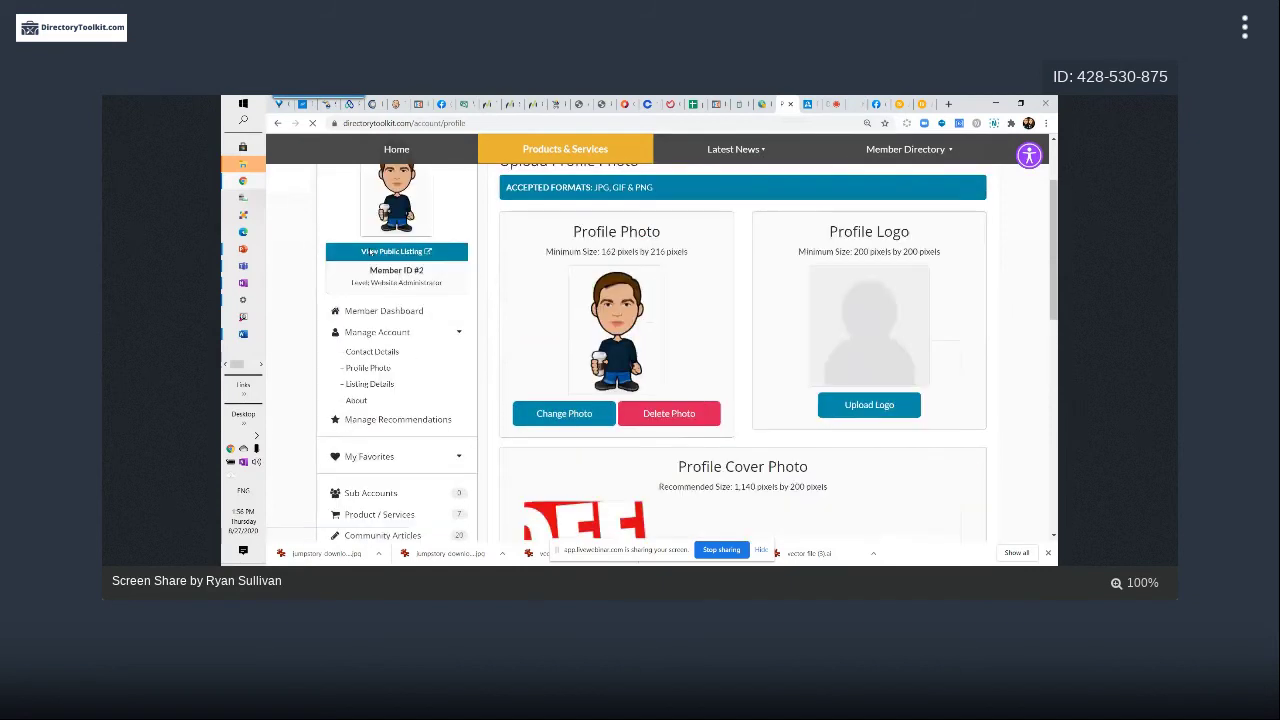
pyautogui.click(371, 253)
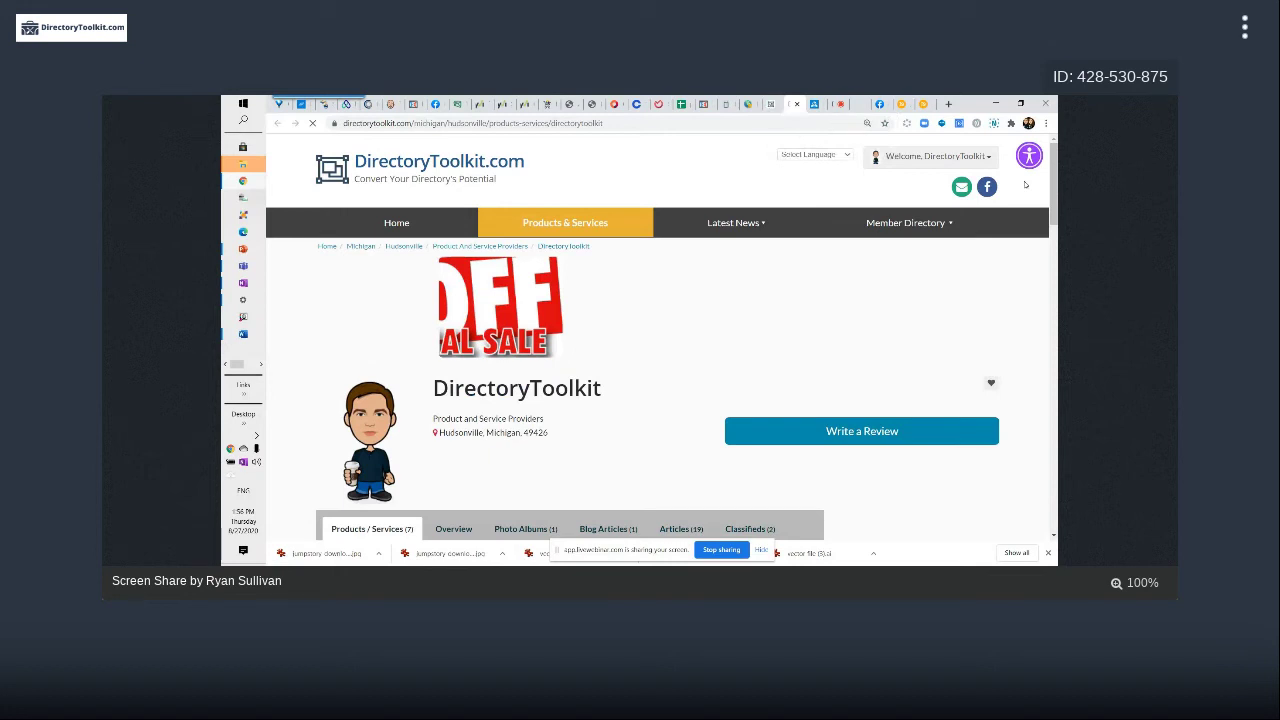
pyautogui.hotkey('alt', 'Tab')
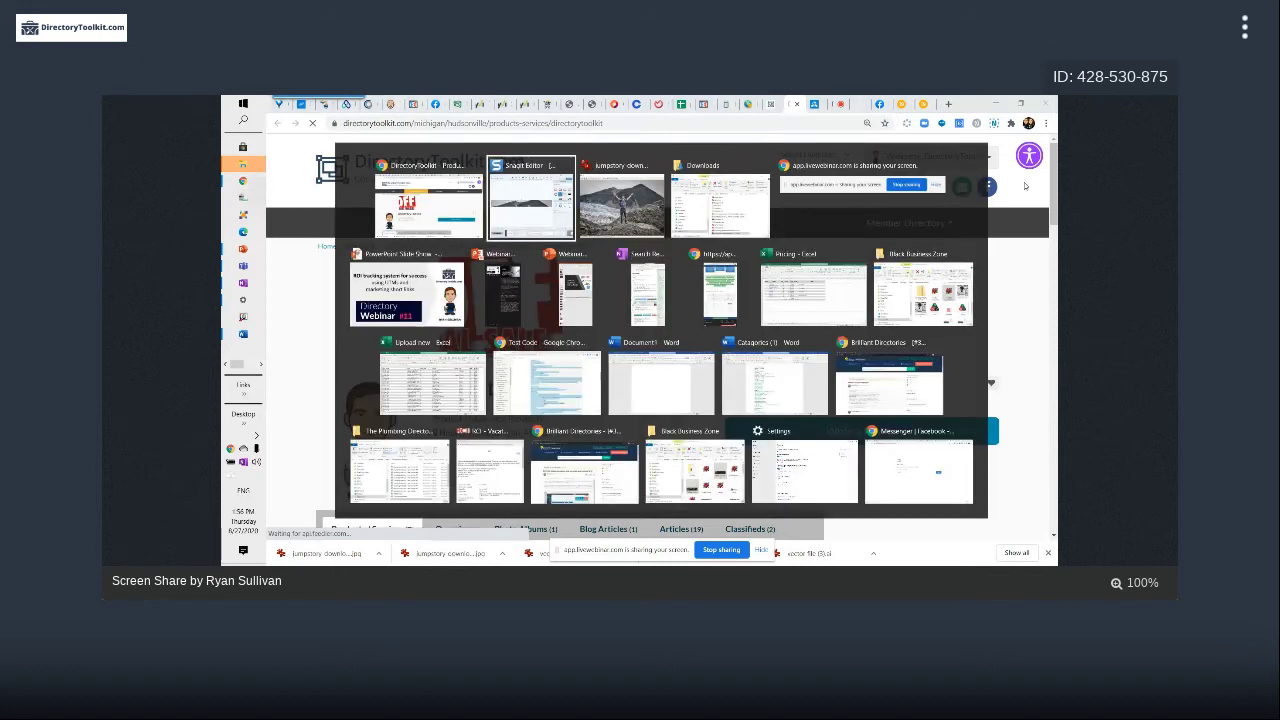
pyautogui.press('Escape')
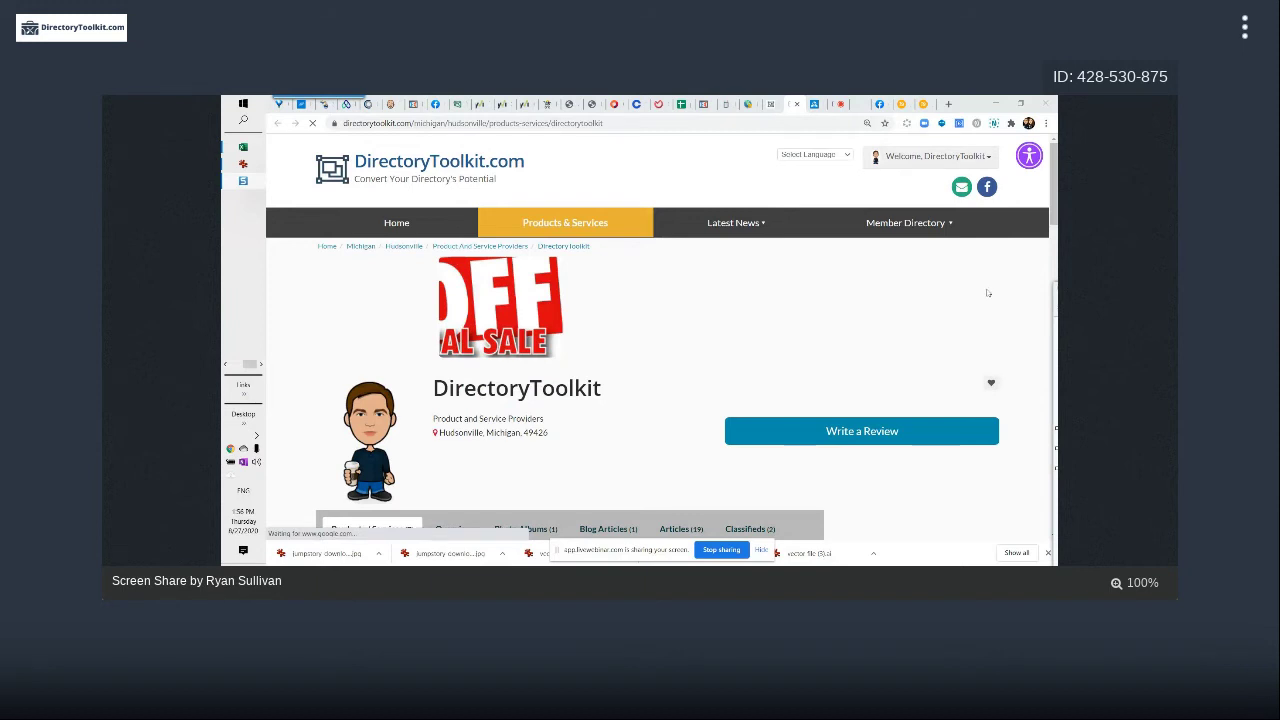
pyautogui.scroll(-1, 988, 293)
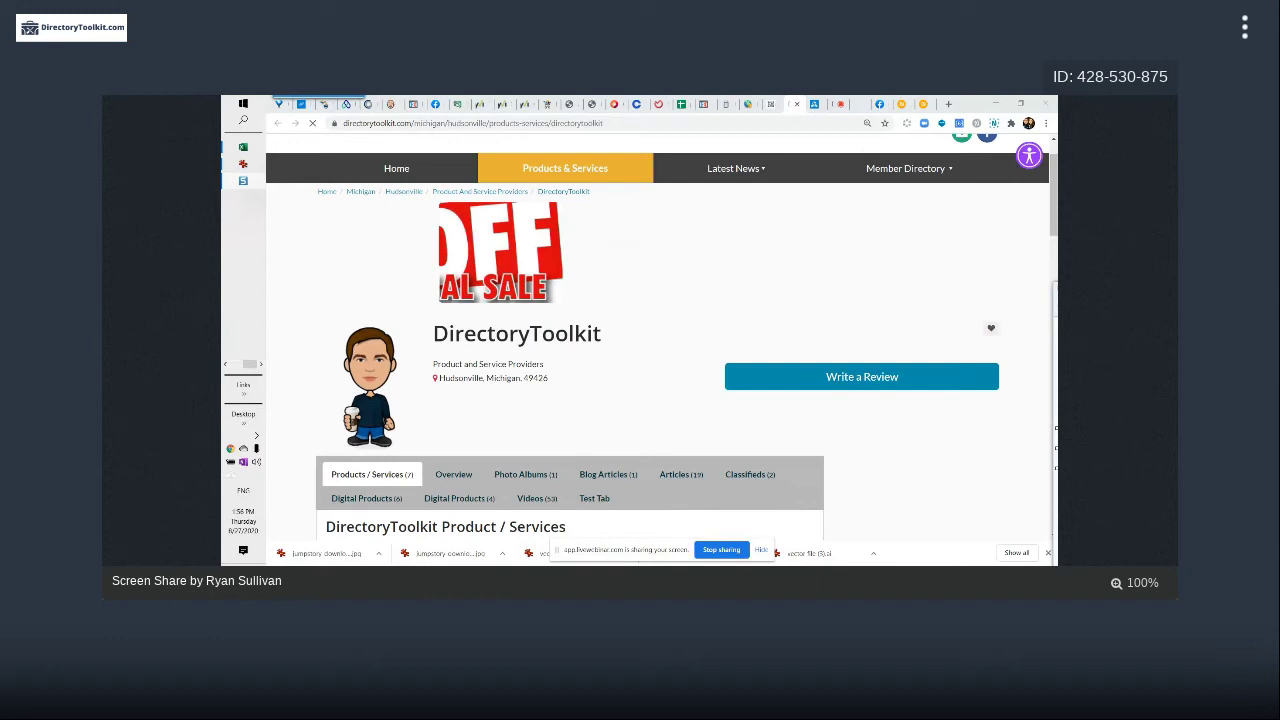
pyautogui.hotkey('alt', 'Tab')
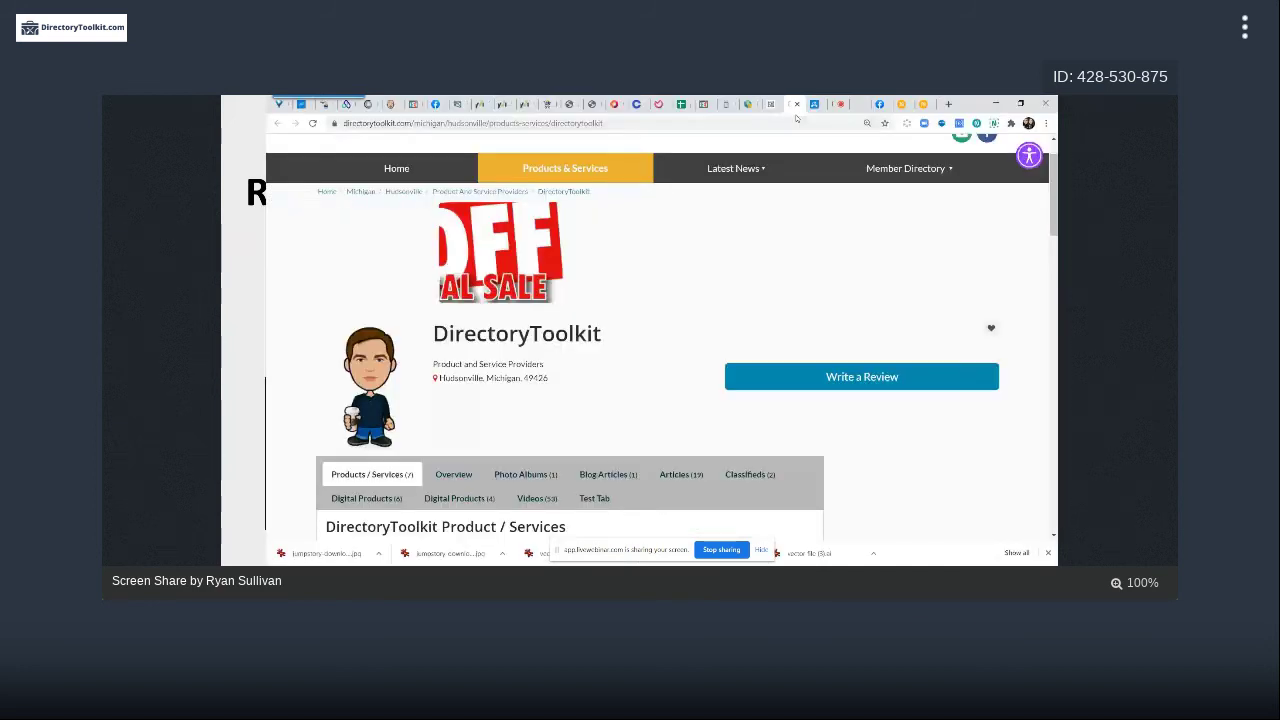
# Go to facebook.com/fyndthem, then to the FyndThem Facebook group page
pyautogui.click(527, 123)
pyautogui.write('facebook.com')
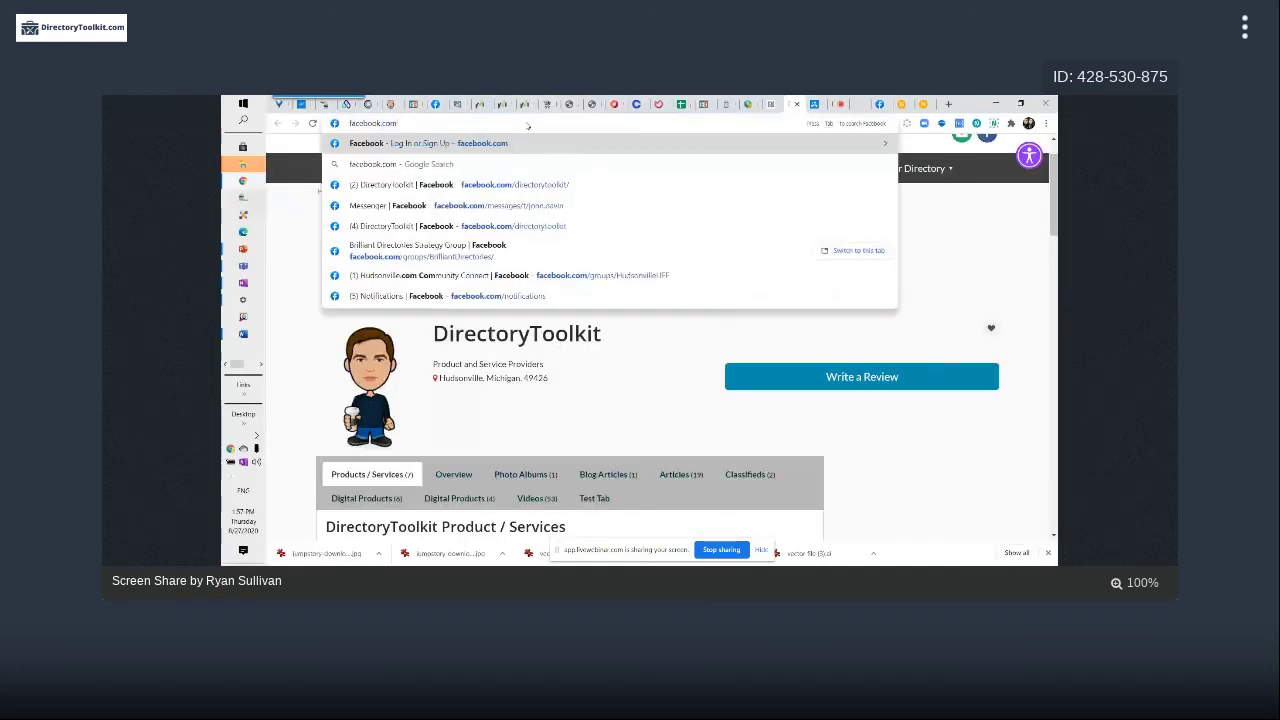
pyautogui.write('/fynd')
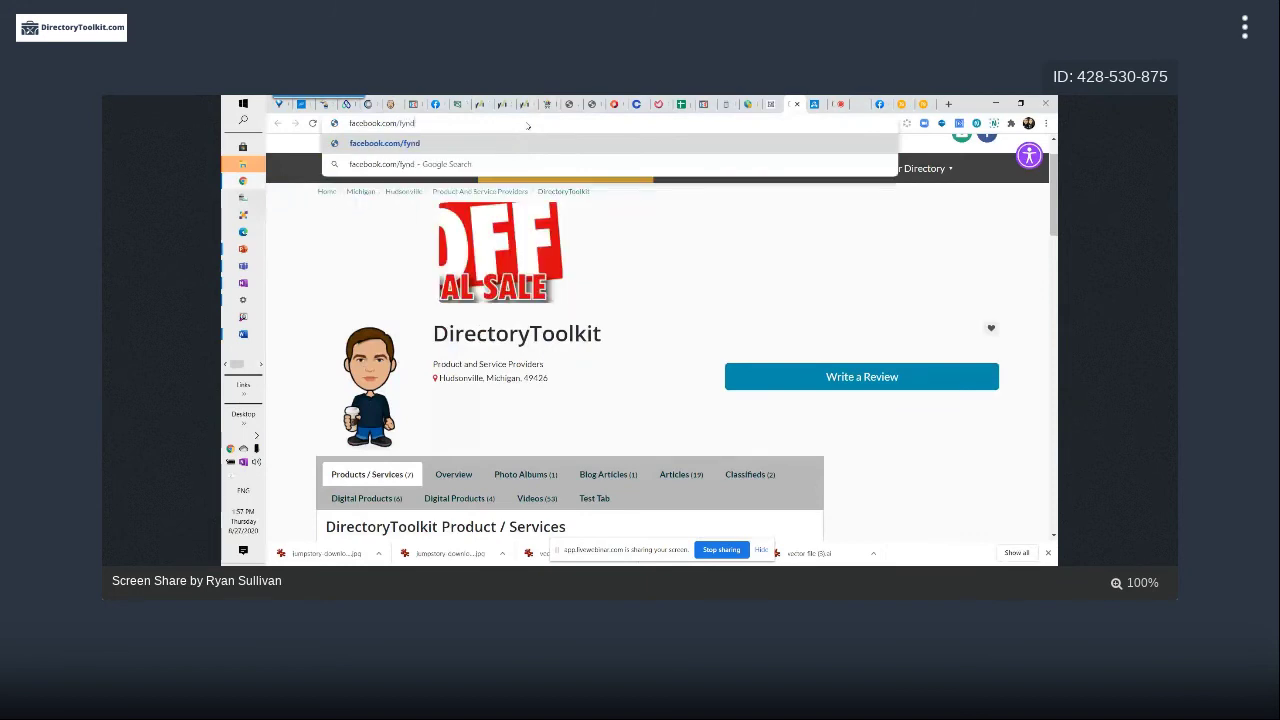
pyautogui.write('them')
pyautogui.press('Return')
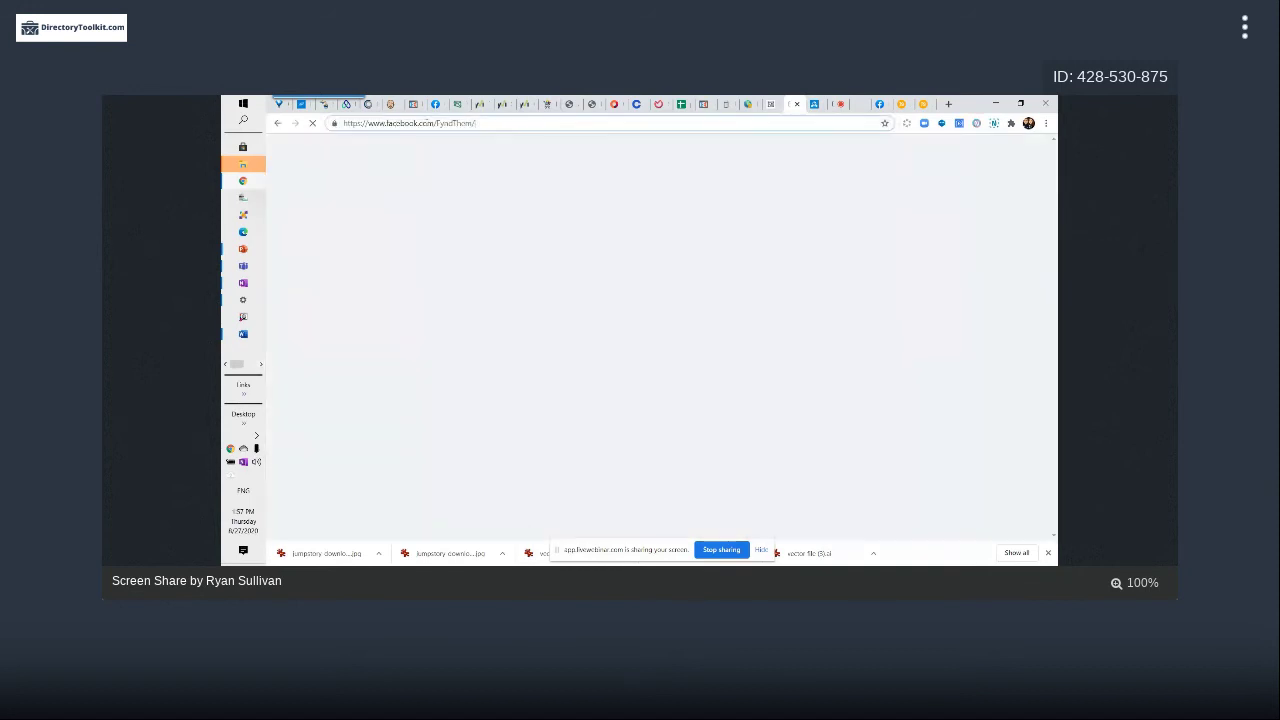
pyautogui.click(433, 123)
pyautogui.write('groups')
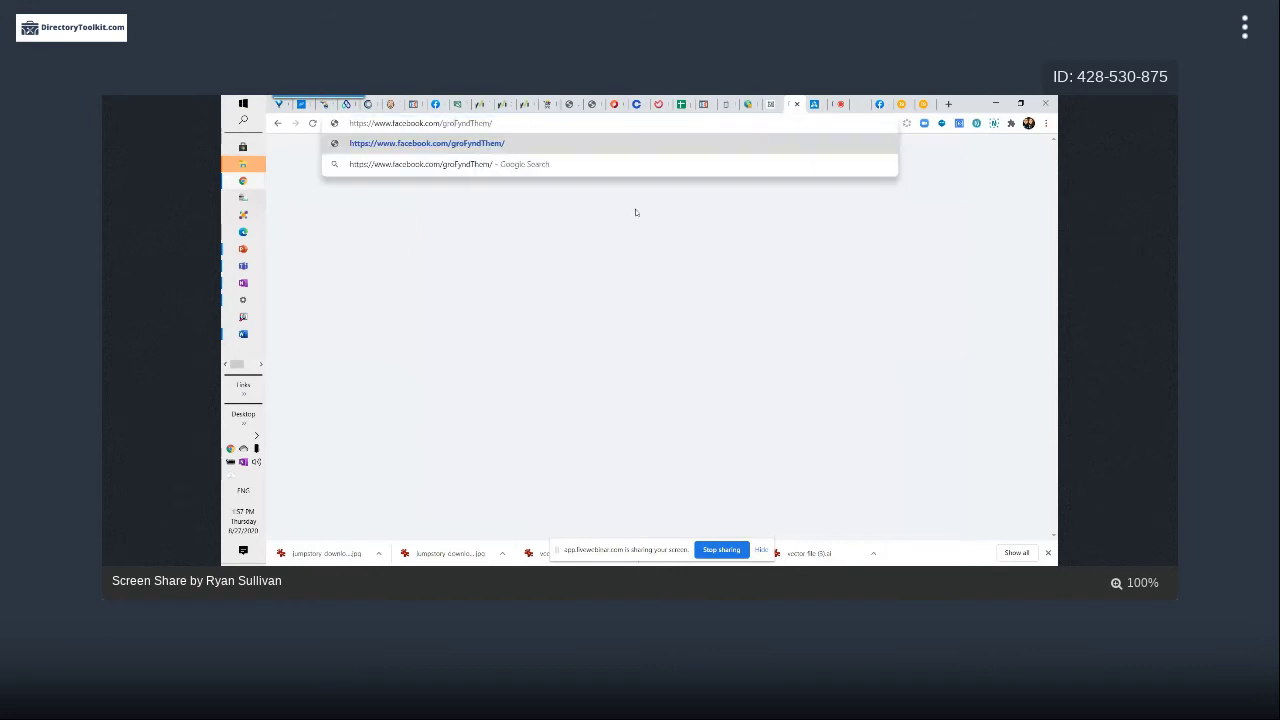
pyautogui.write('/')
pyautogui.press('Return')
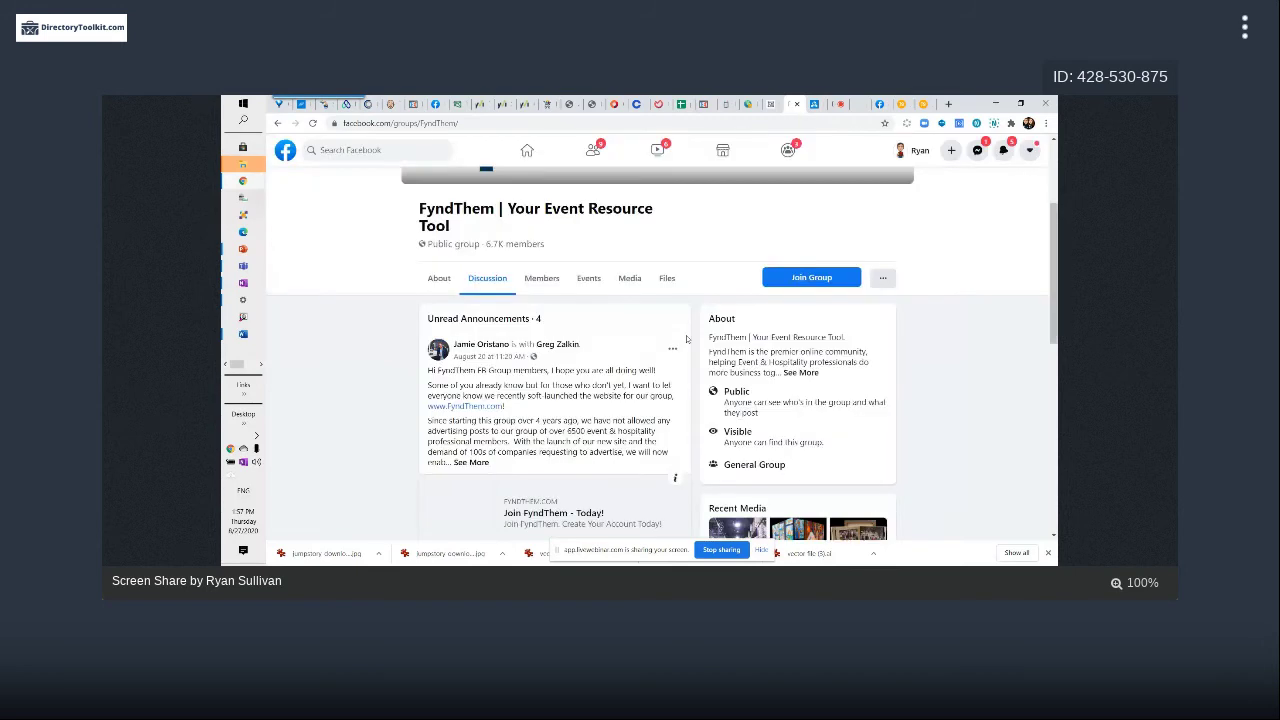
# Scroll the group feed and open the Book It Entertainment listing link in a new tab
pyautogui.scroll(-2, 686, 339)
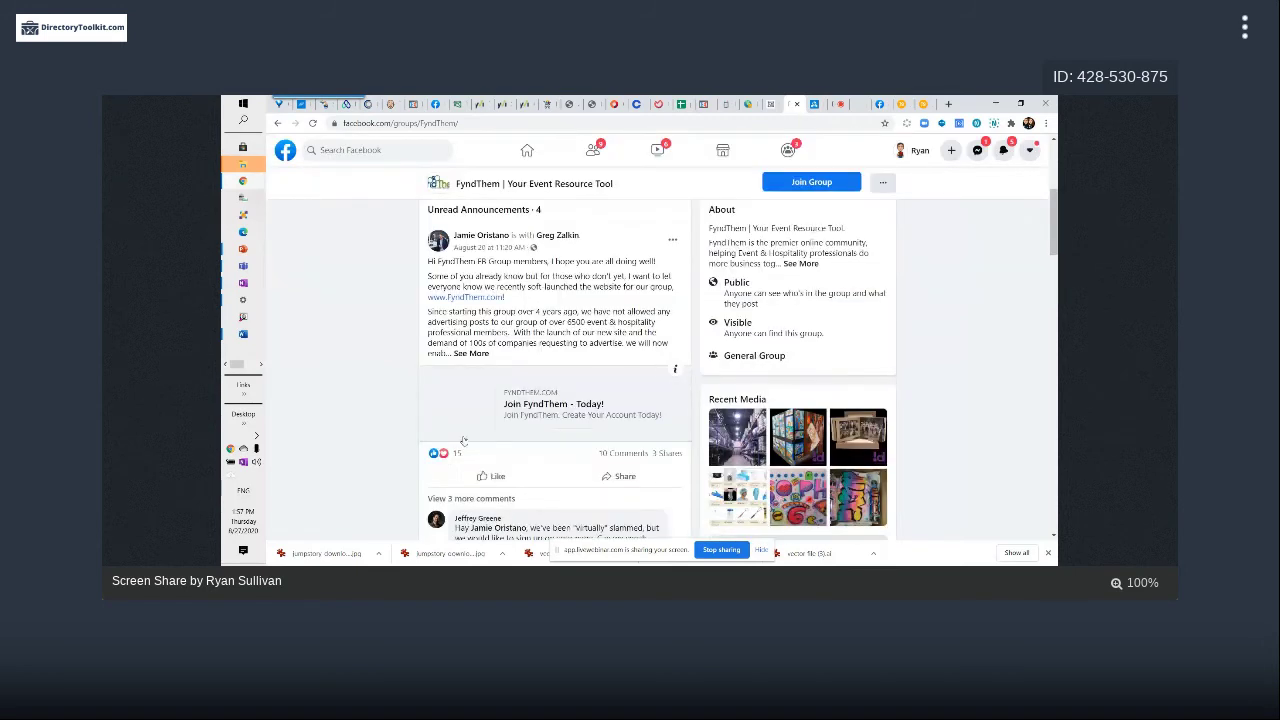
pyautogui.scroll(-1, 478, 467)
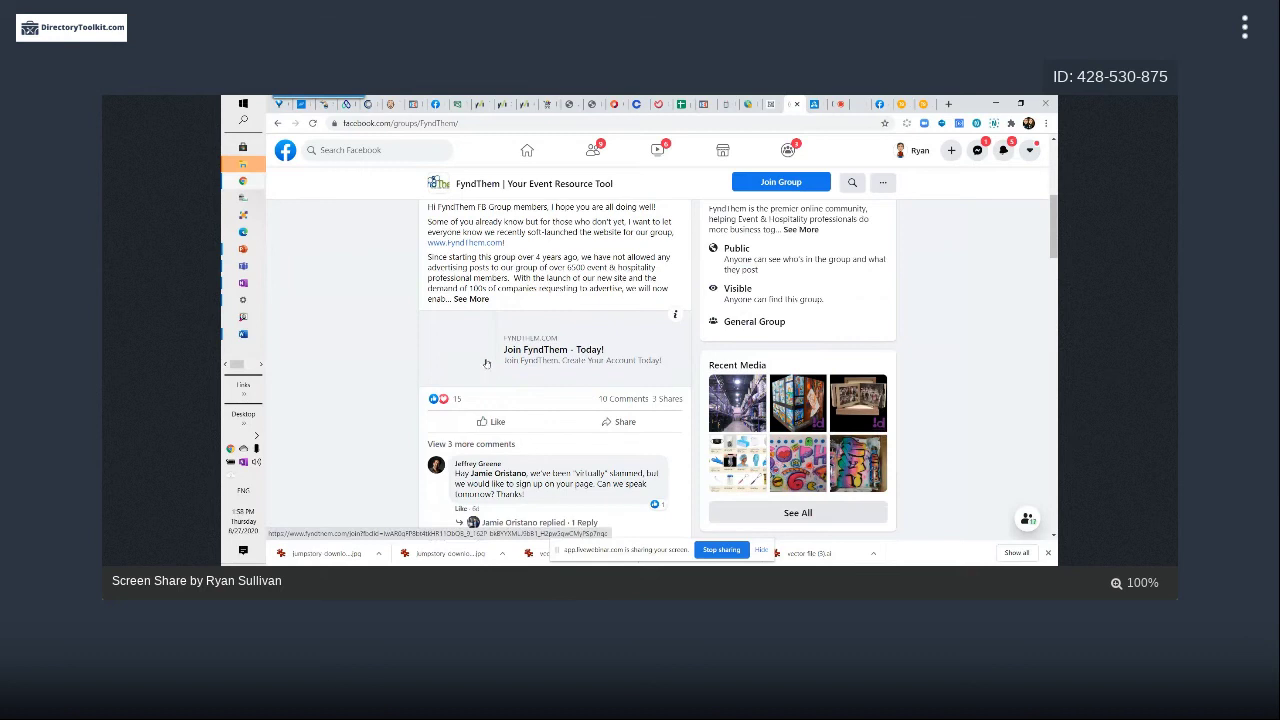
pyautogui.scroll(-2, 464, 367)
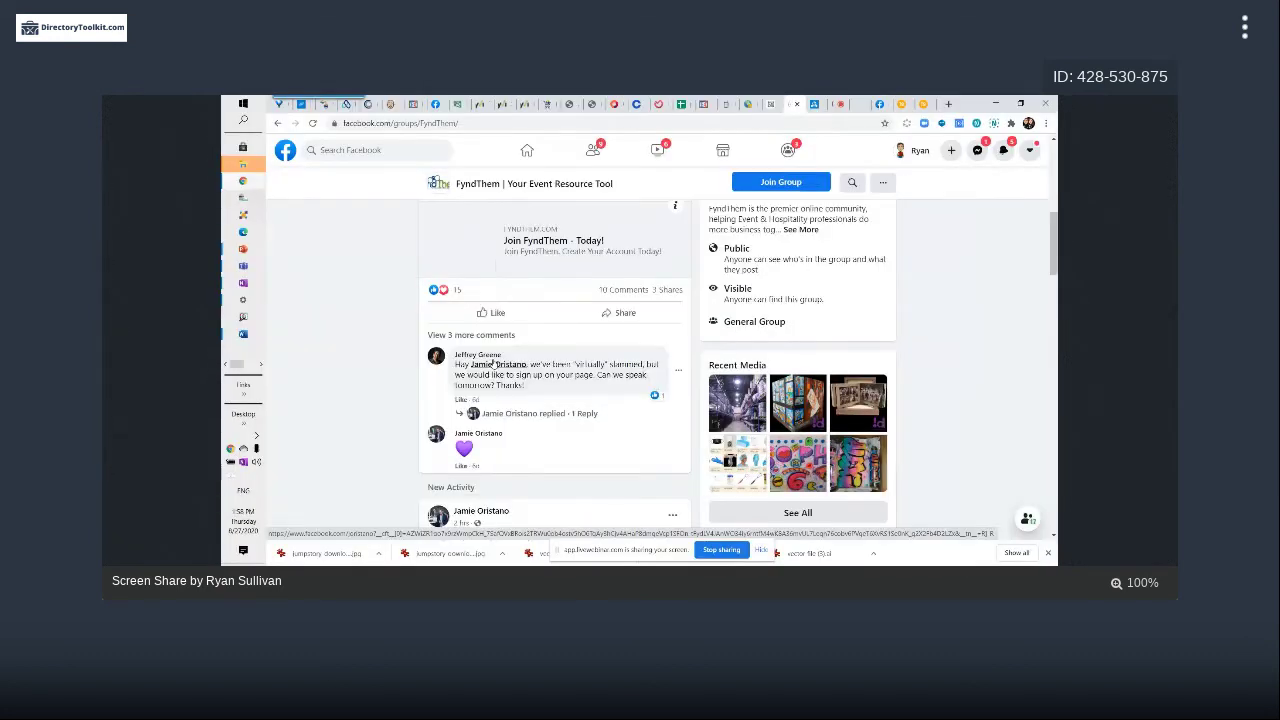
pyautogui.scroll(-2, 493, 364)
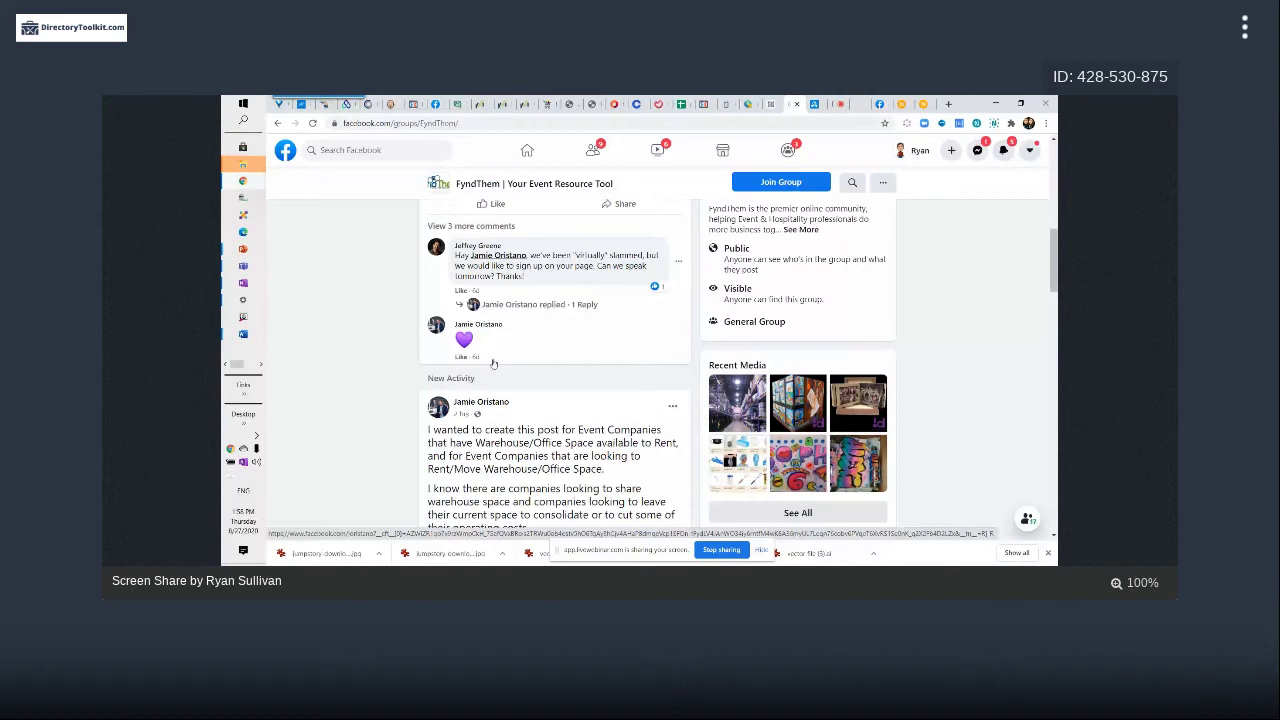
pyautogui.scroll(-10, 493, 364)
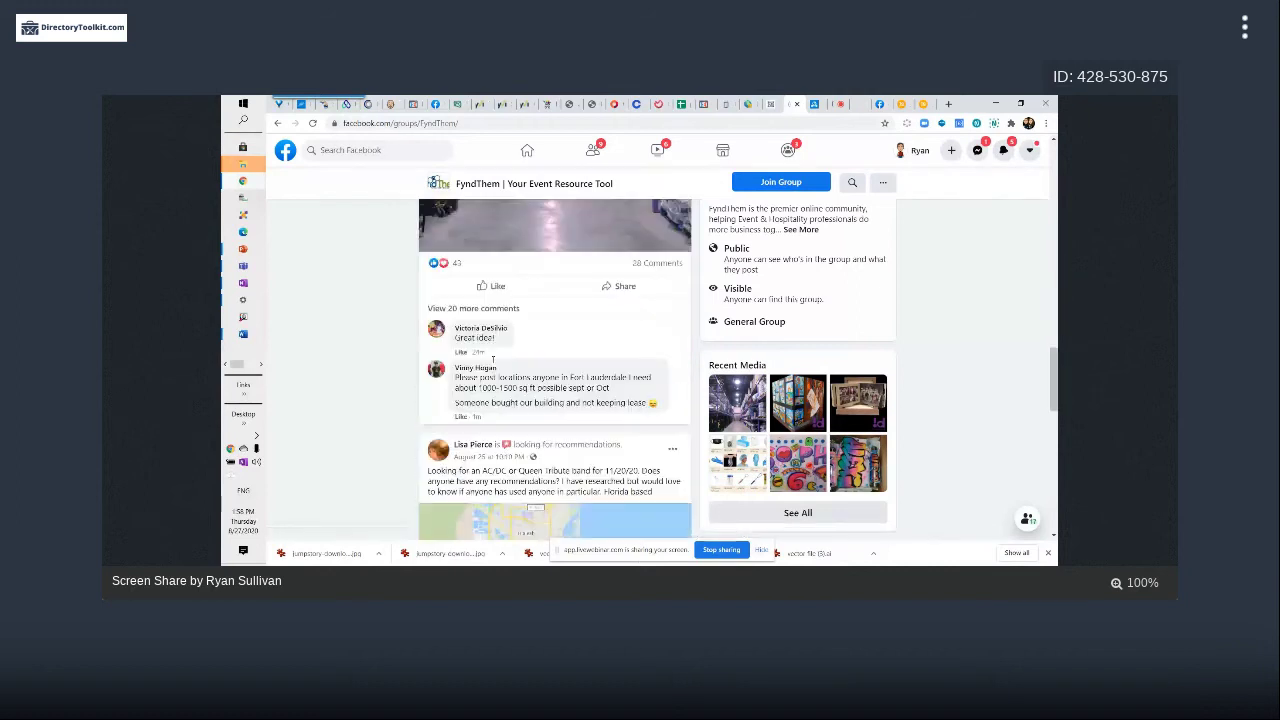
pyautogui.scroll(-10, 493, 364)
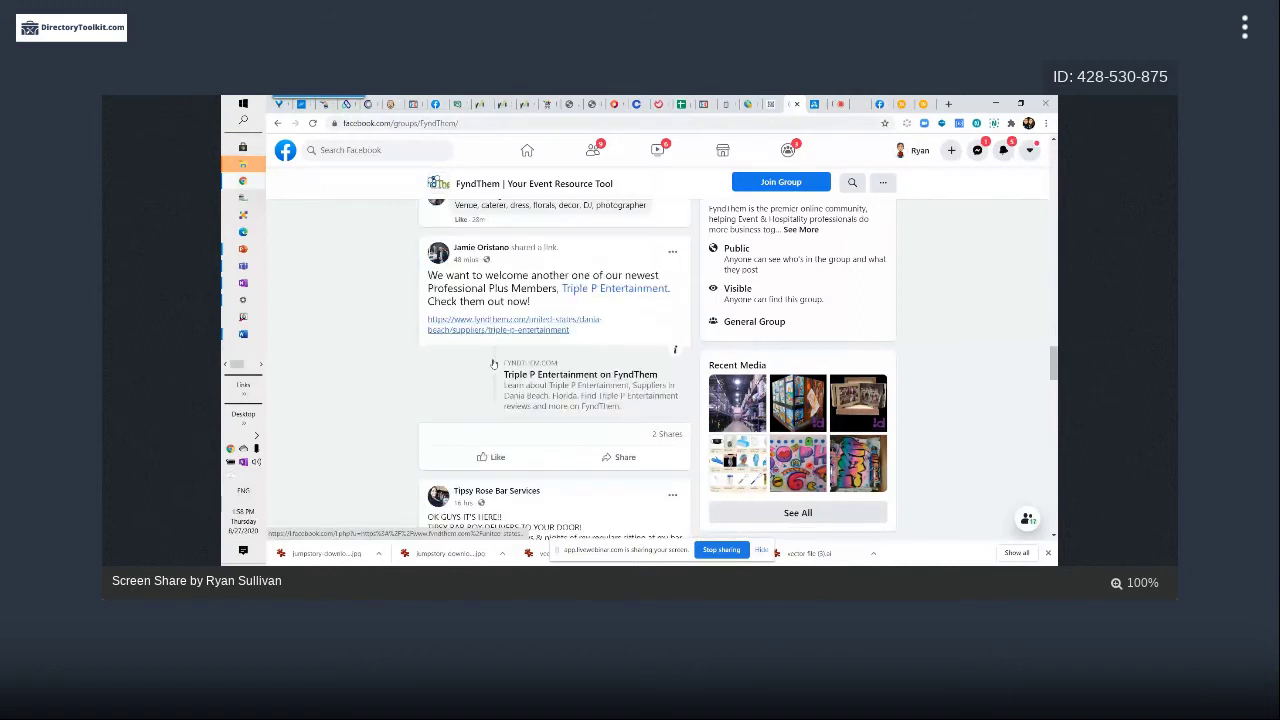
pyautogui.scroll(-1, 493, 364)
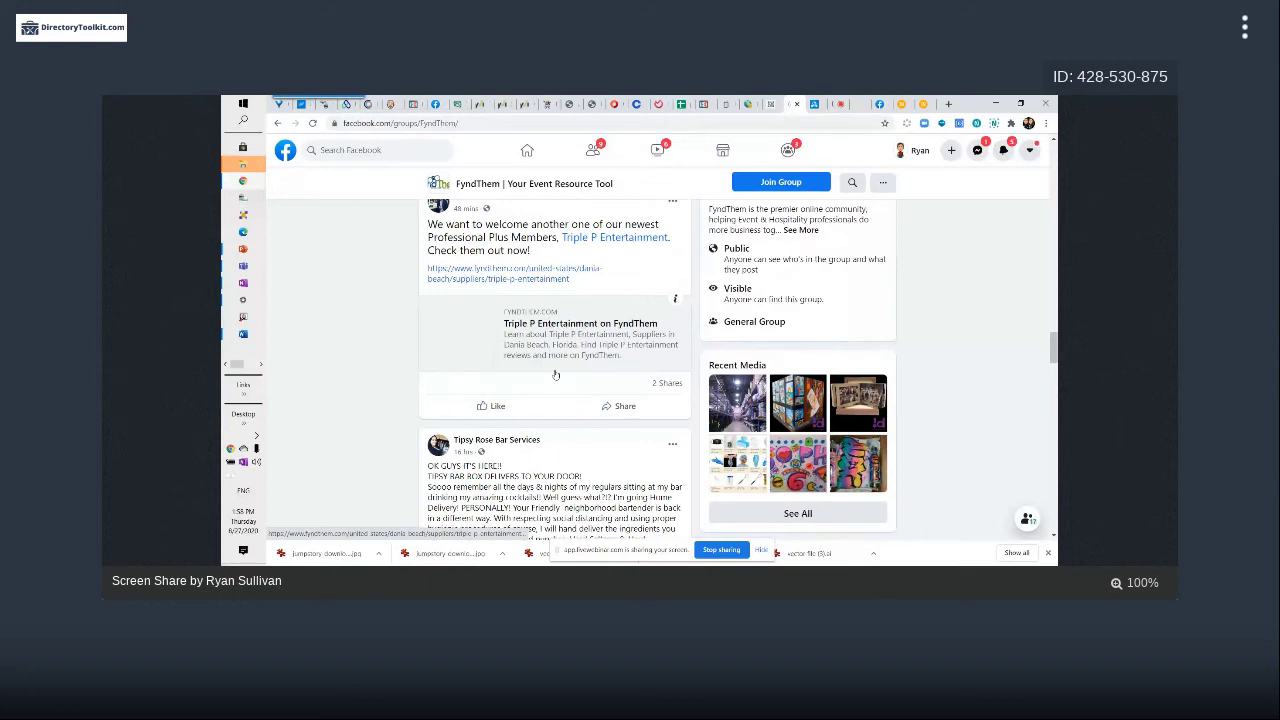
pyautogui.scroll(-7, 555, 375)
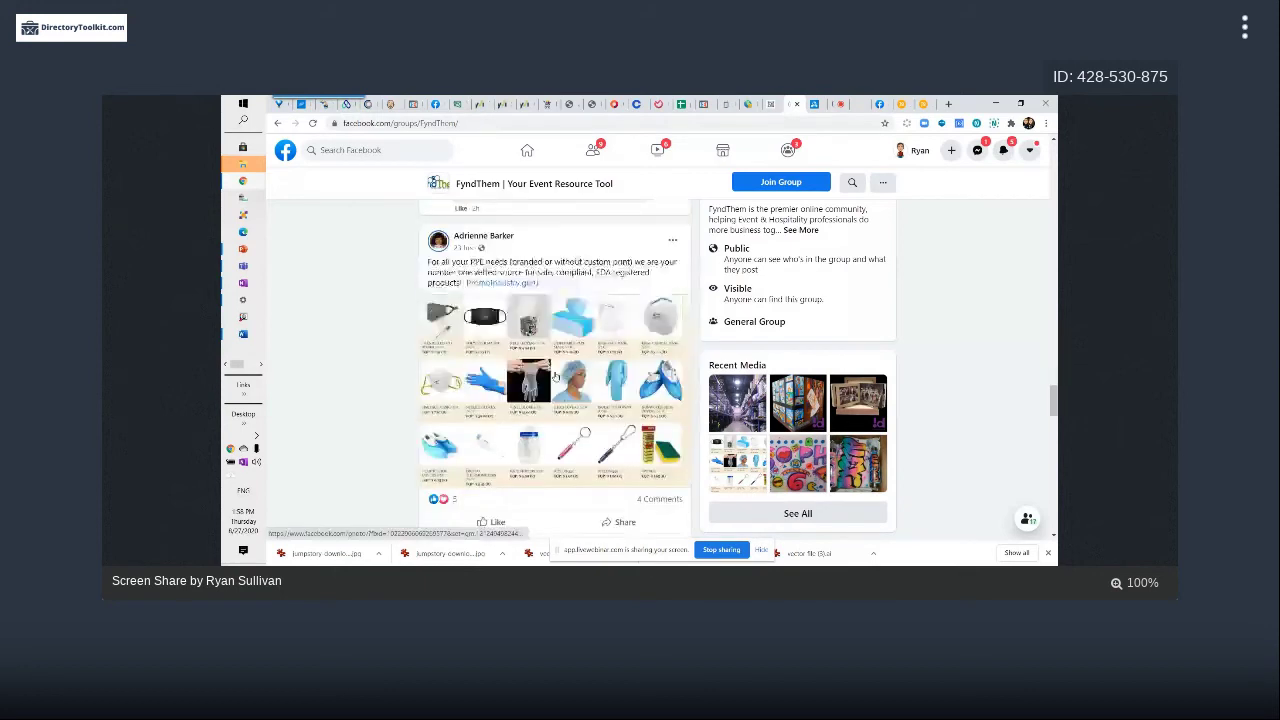
pyautogui.scroll(-10, 555, 375)
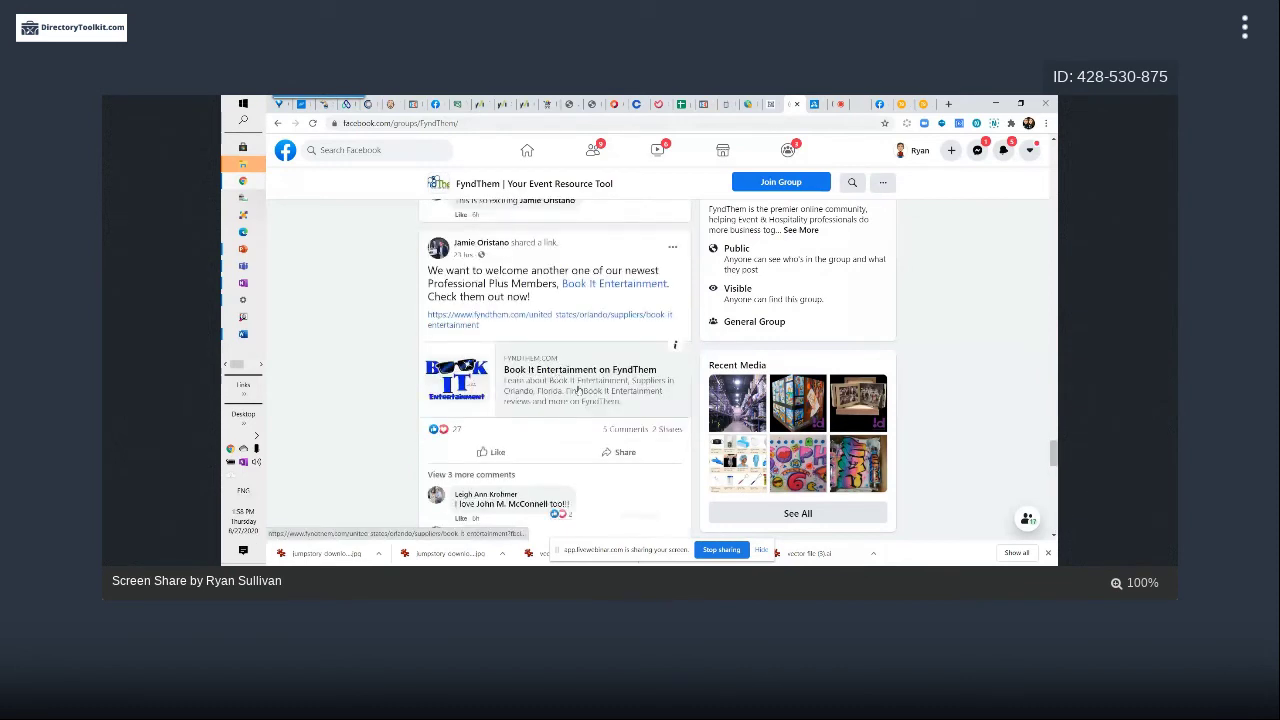
pyautogui.rightClick(537, 317)
pyautogui.click(560, 321)
# Scroll through the feed and open another member listing link in a background tab
pyautogui.scroll(4, 491, 313)
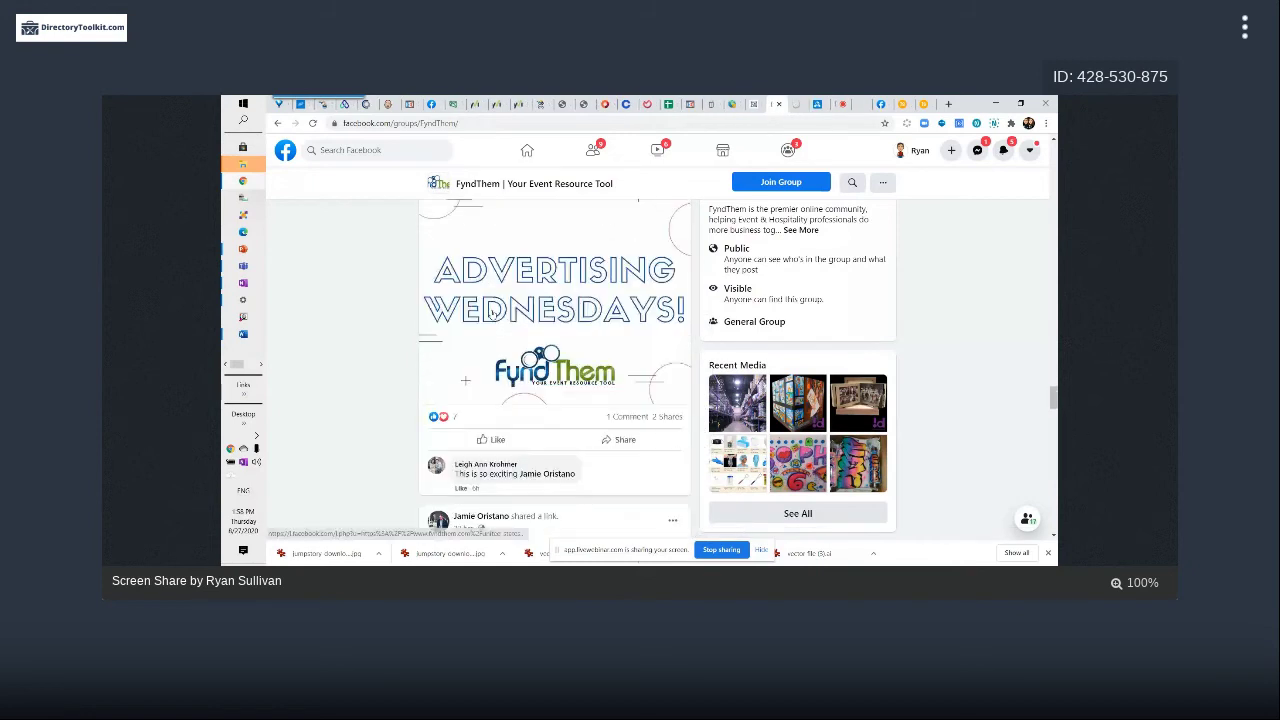
pyautogui.scroll(-6, 491, 313)
pyautogui.scroll(3, 492, 316)
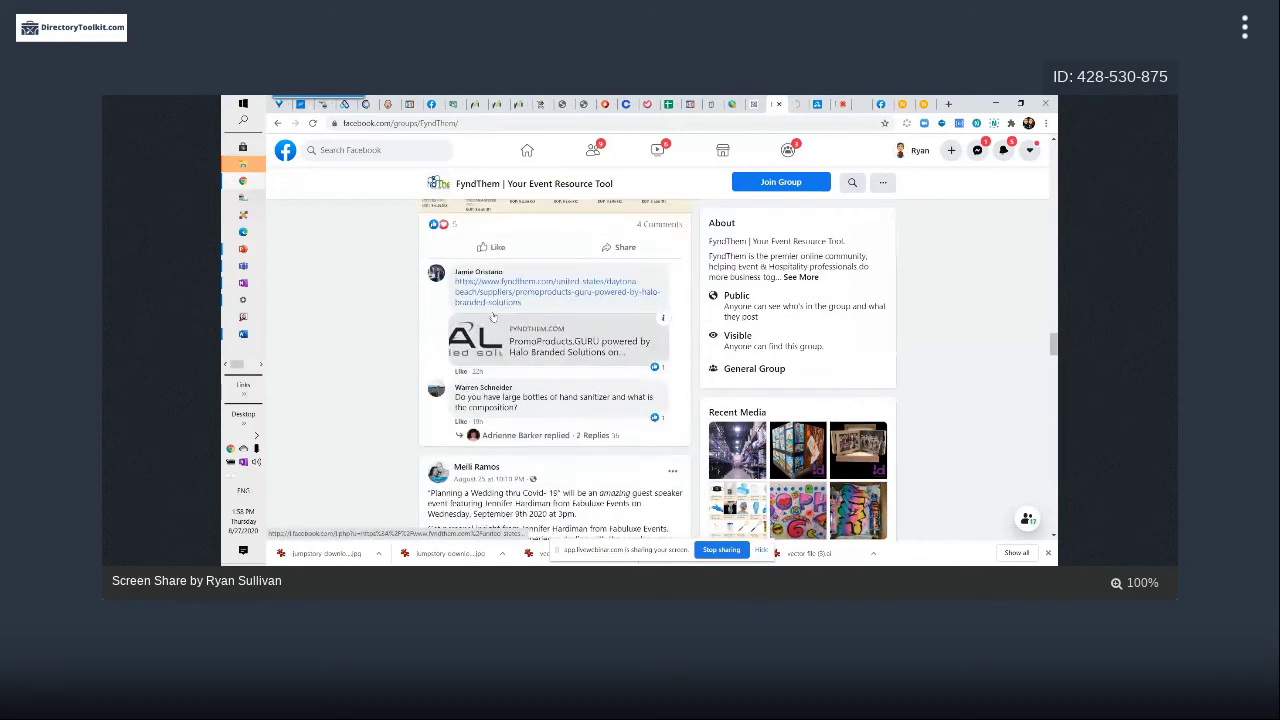
pyautogui.scroll(3, 492, 316)
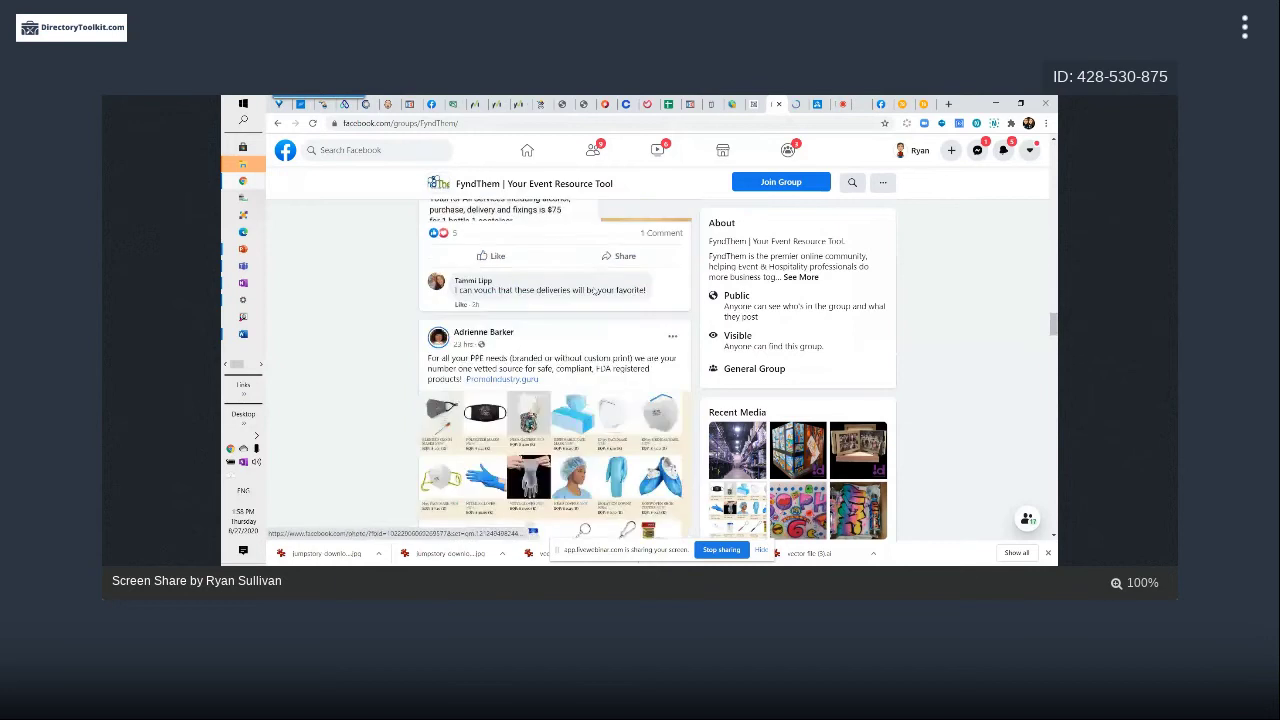
pyautogui.scroll(3, 589, 367)
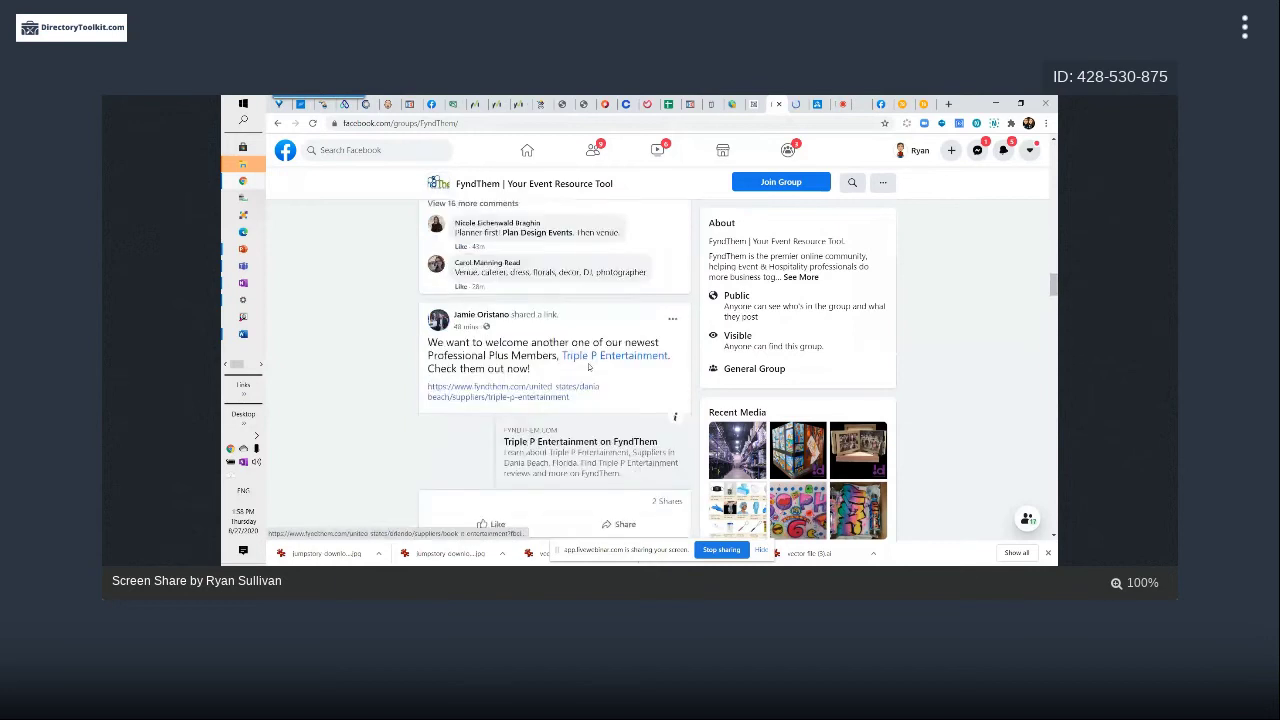
pyautogui.scroll(5, 589, 367)
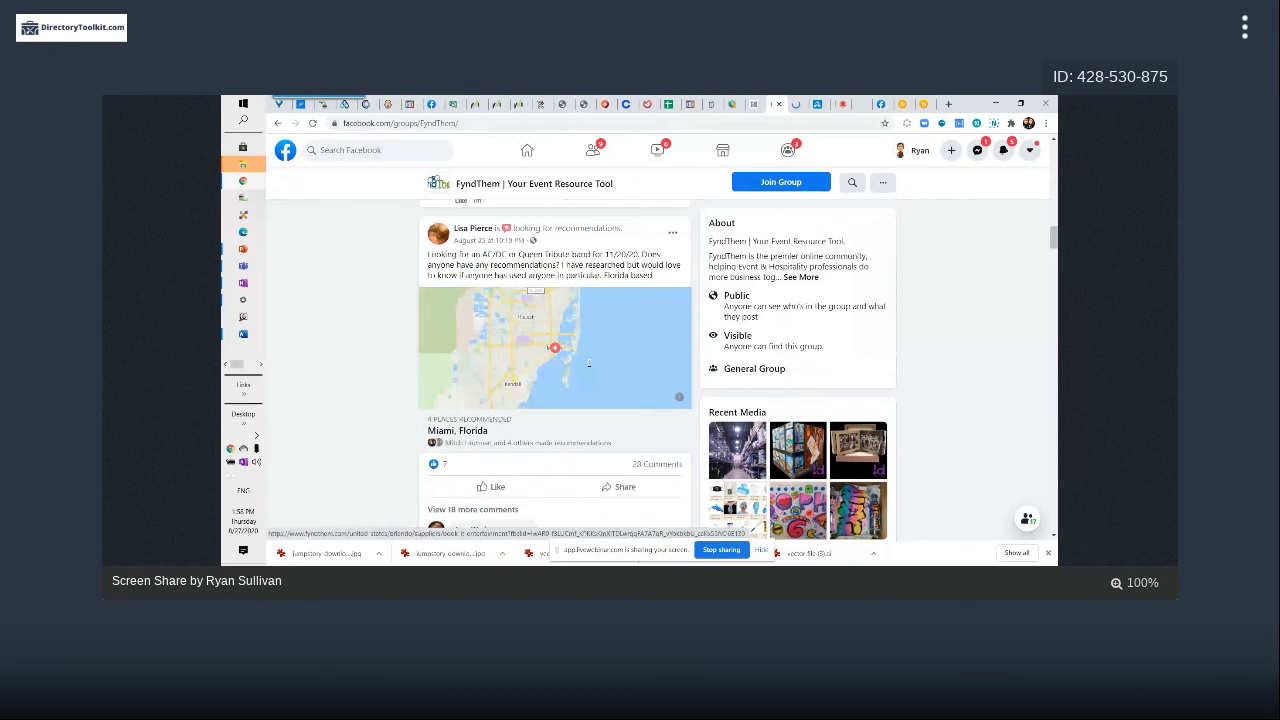
pyautogui.scroll(5, 589, 364)
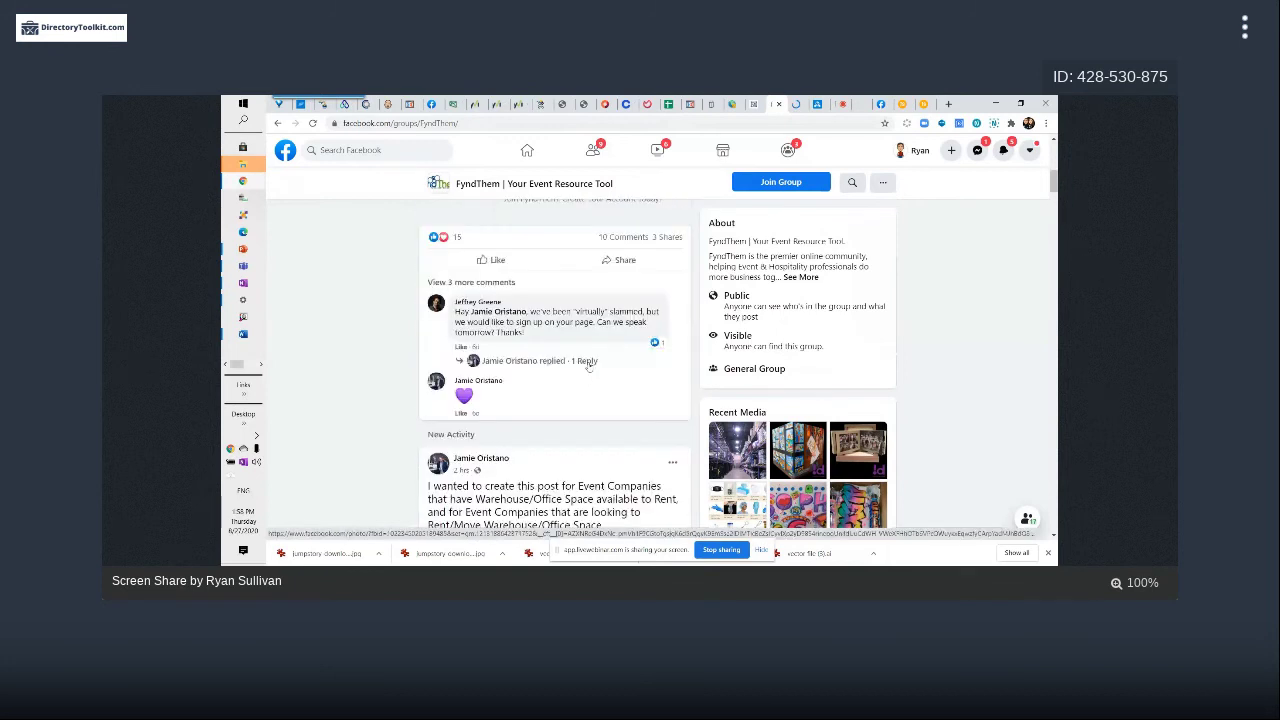
pyautogui.scroll(3, 589, 367)
pyautogui.scroll(-3, 534, 367)
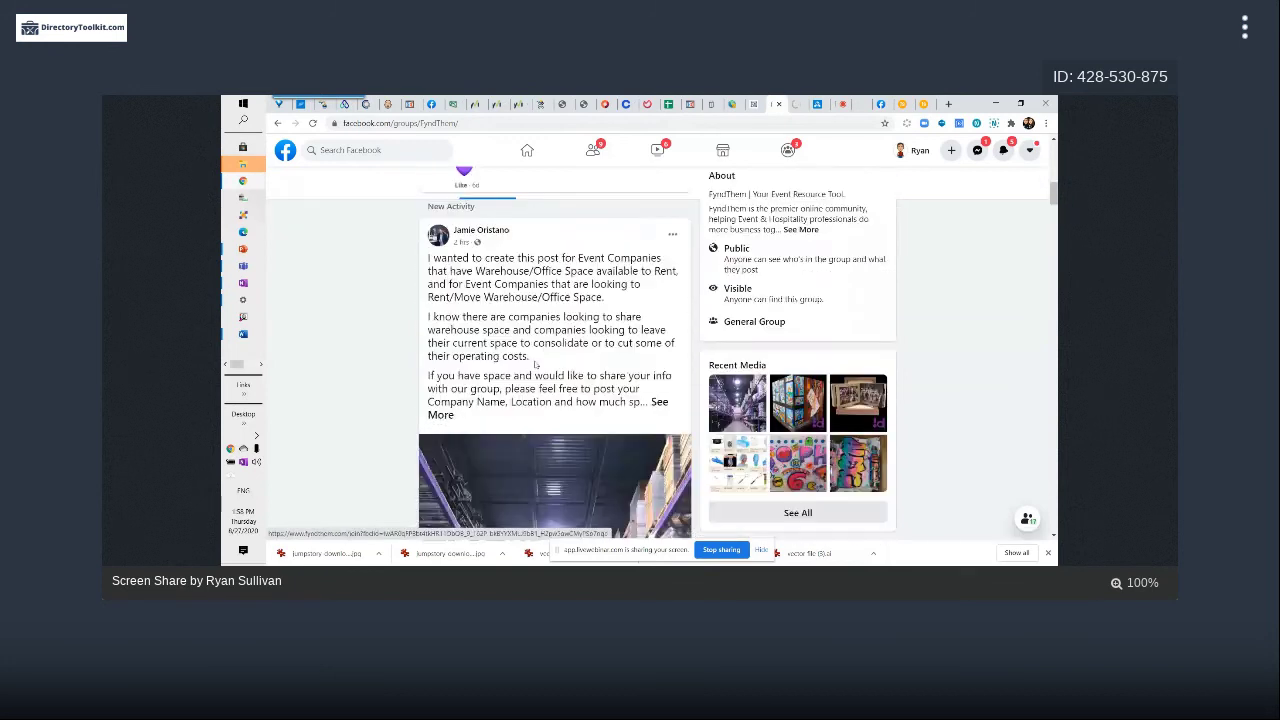
pyautogui.scroll(-5, 535, 364)
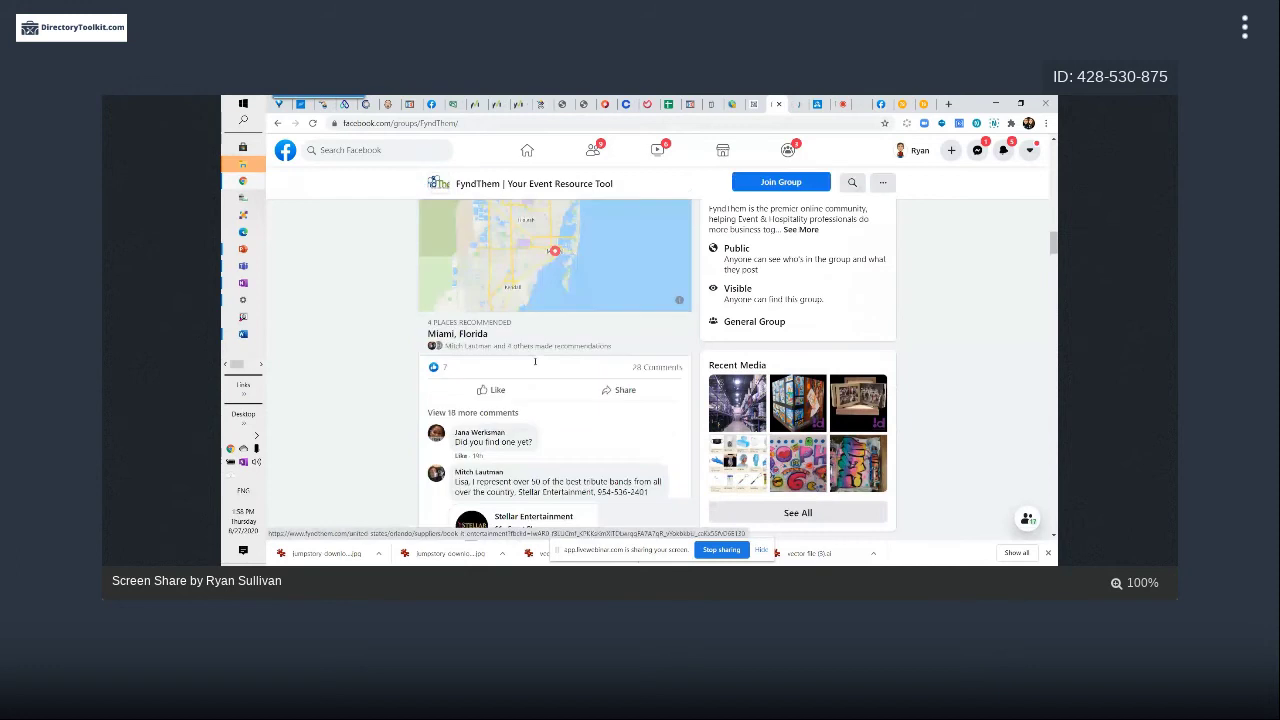
pyautogui.scroll(-5, 535, 365)
pyautogui.scroll(-5, 535, 368)
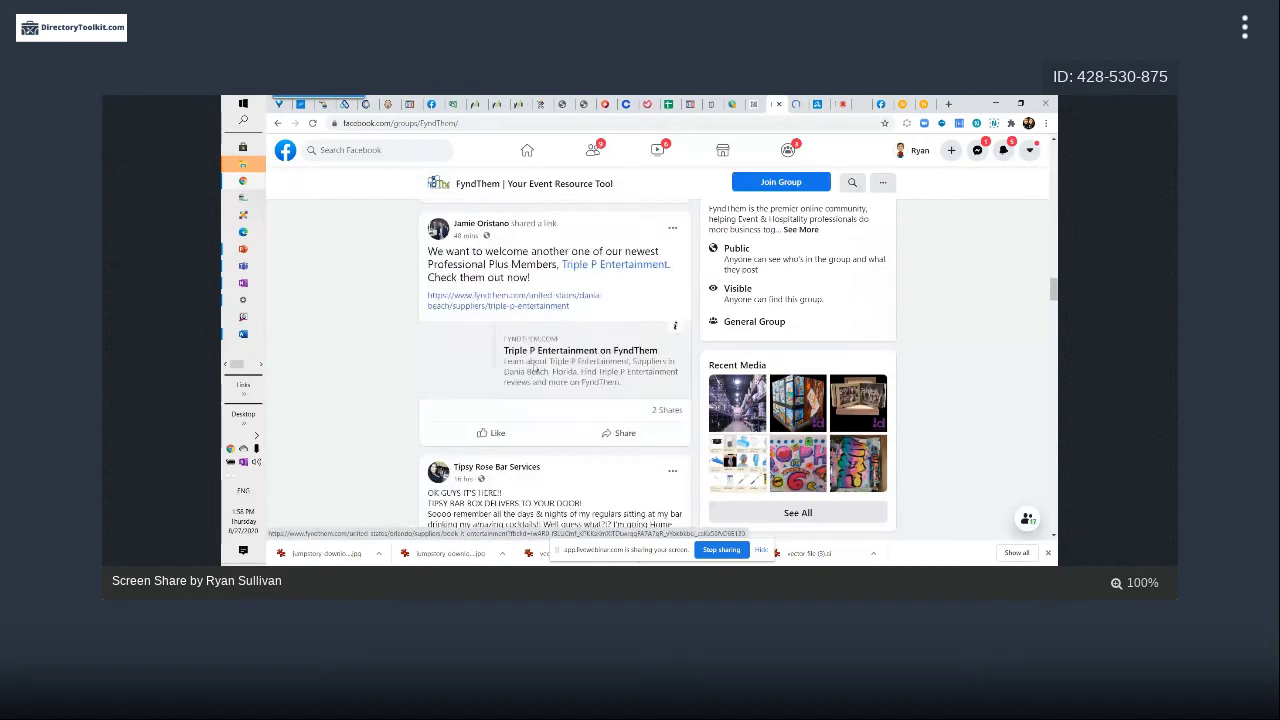
pyautogui.middleClick(576, 278)
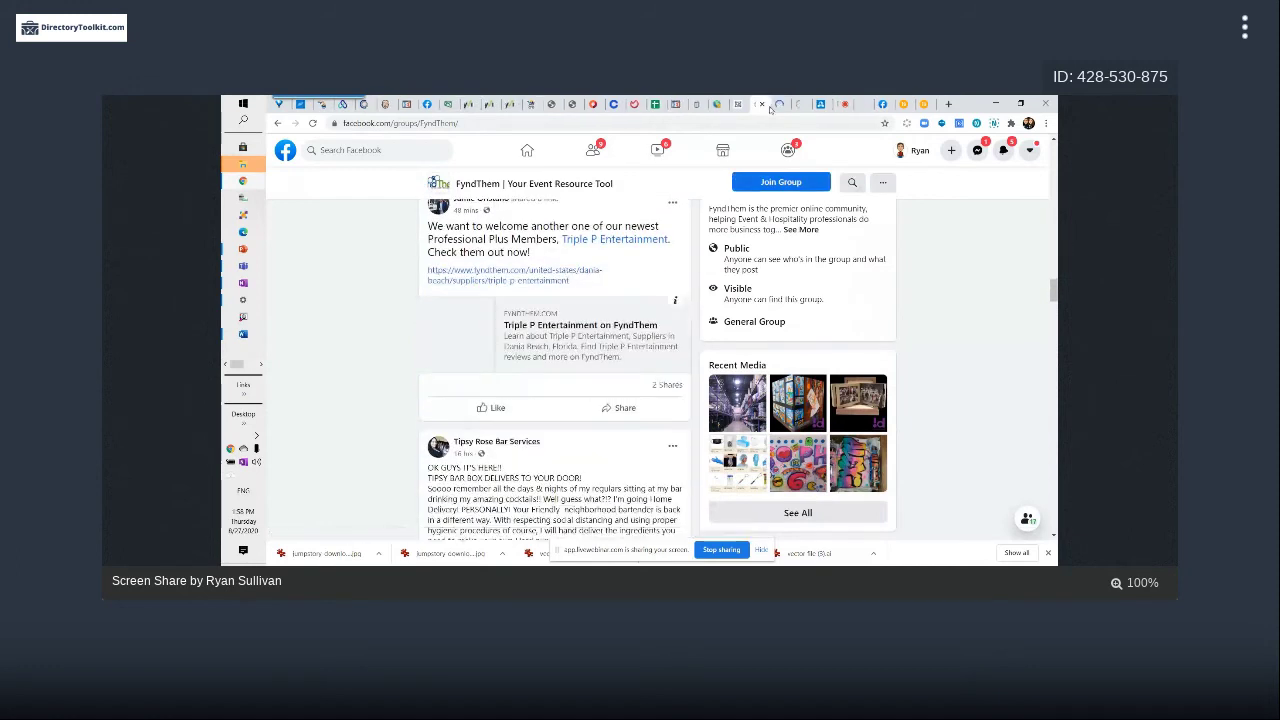
# Glance at the Book It Entertainment listing and the webinar slide, then return to admin Image Settings
pyautogui.click(779, 105)
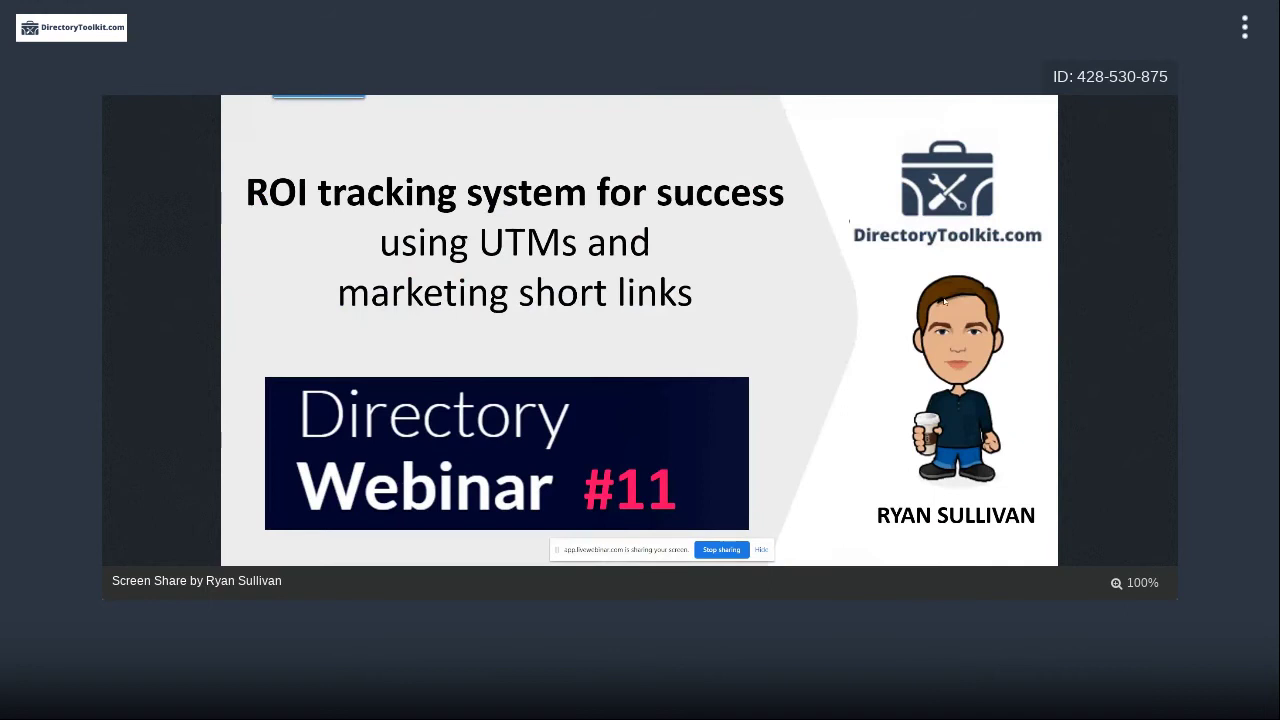
pyautogui.hotkey('alt', 'Tab')
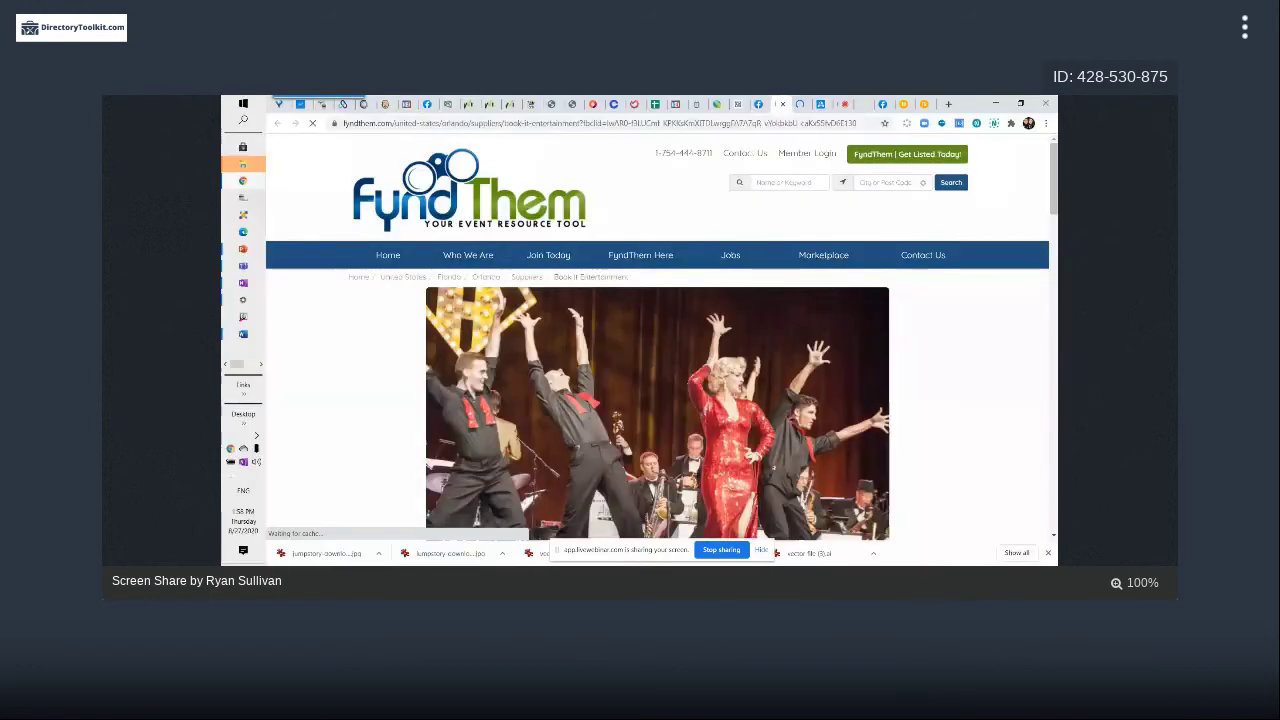
pyautogui.hotkey('alt', 'Tab')
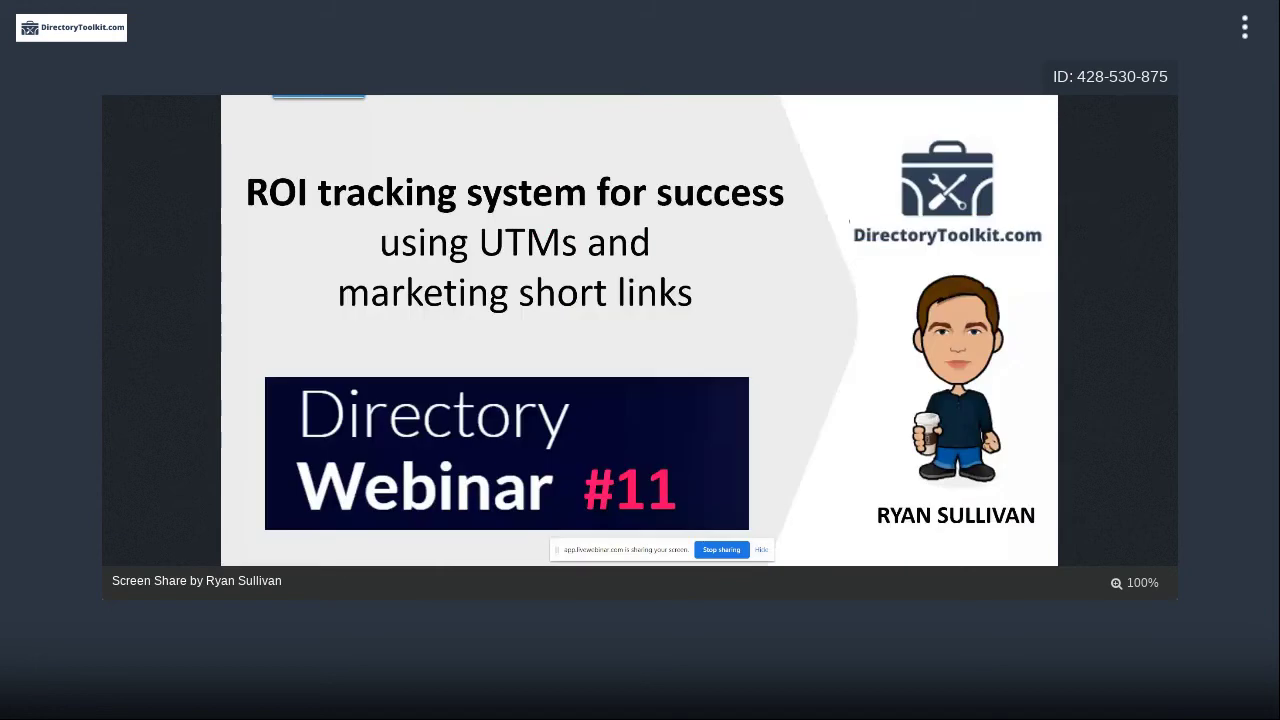
pyautogui.hotkey('alt', 'Tab')
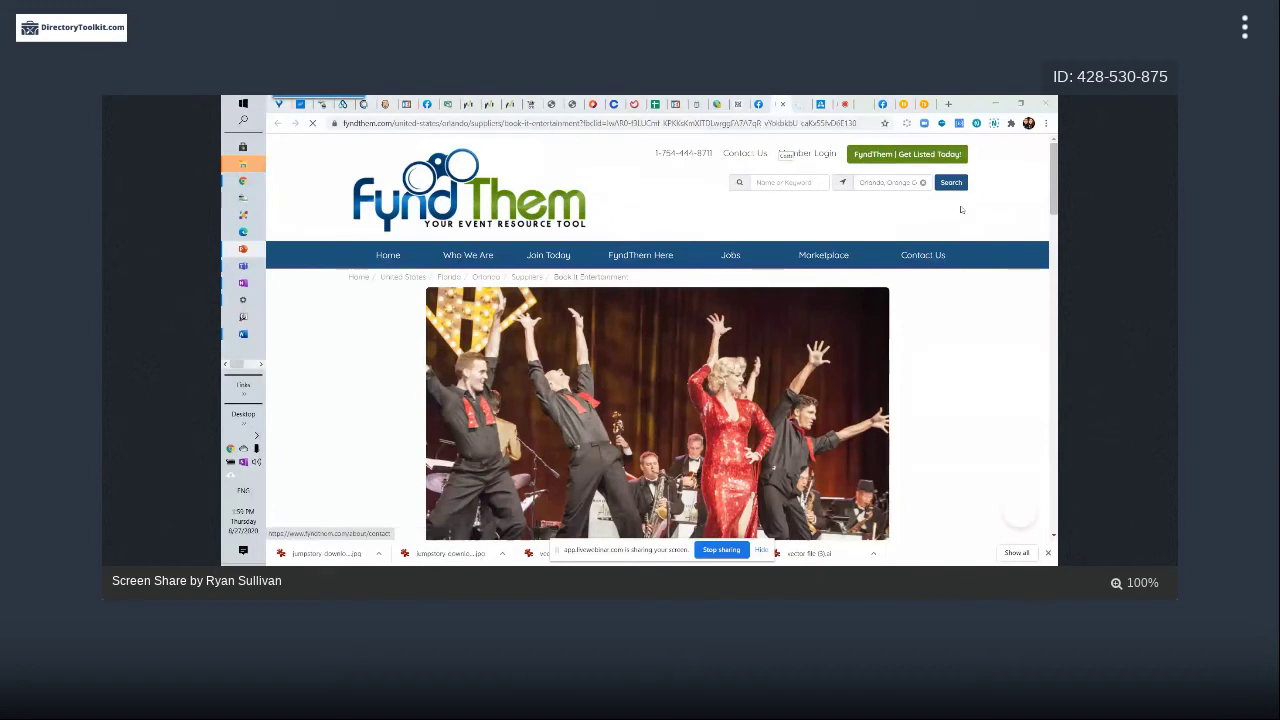
pyautogui.click(717, 104)
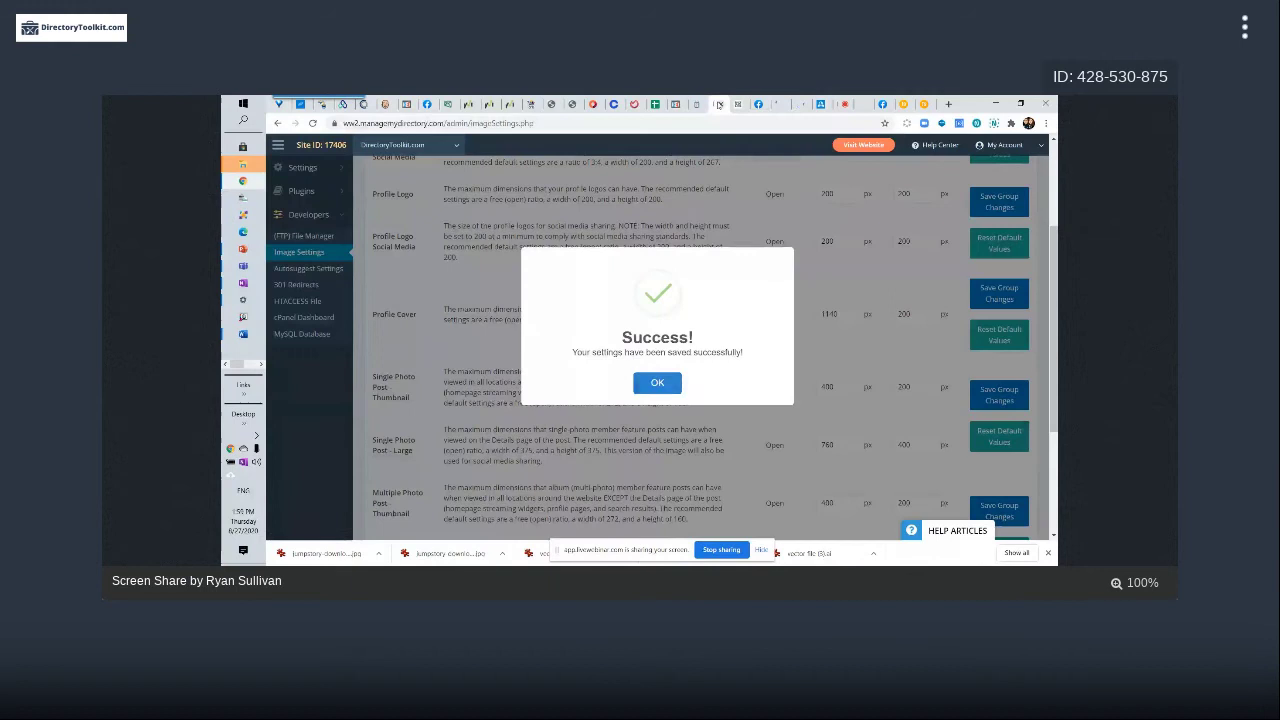
# Dismiss the Success message and open the live DirectoryToolkit.com home page via Visit Website
pyautogui.click(658, 383)
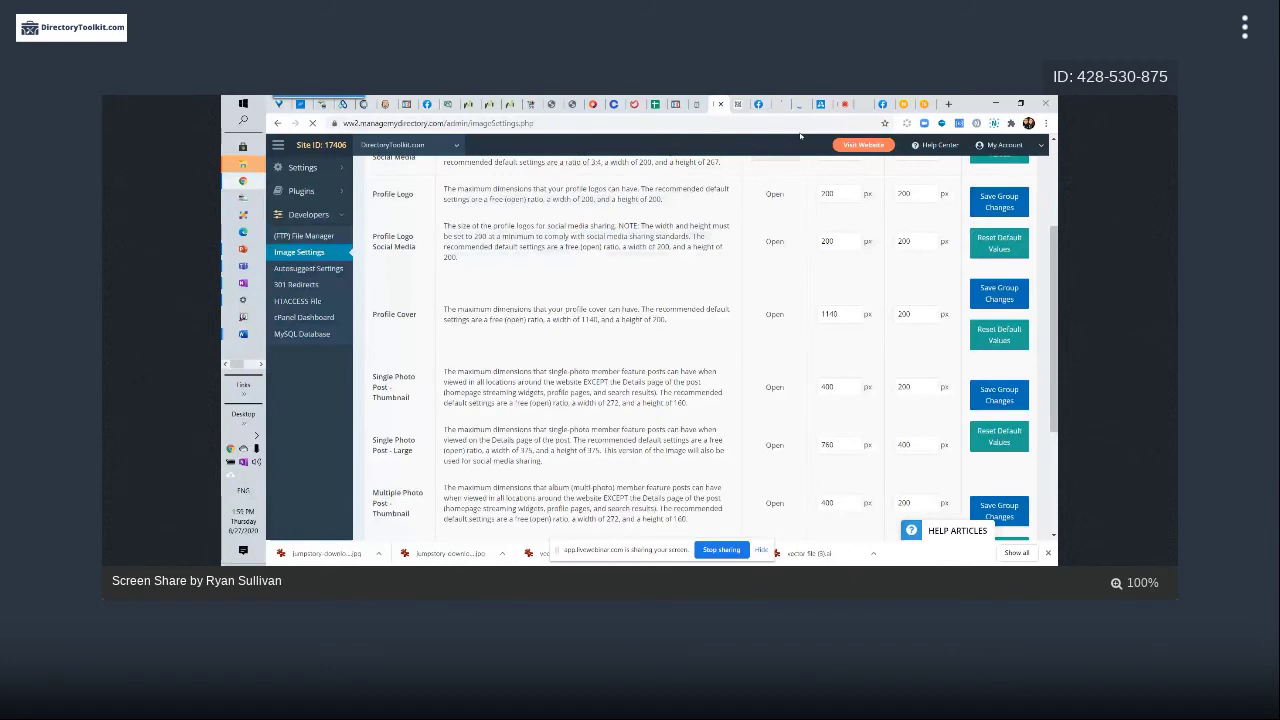
pyautogui.click(858, 148)
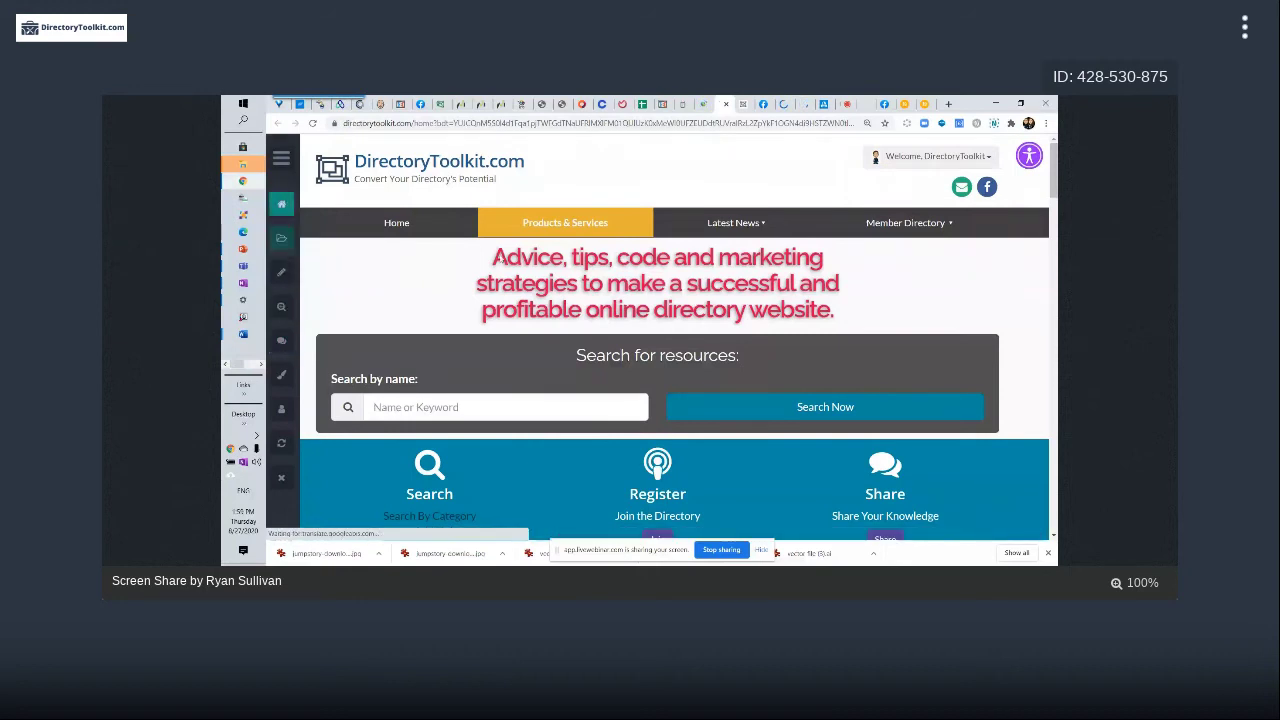
# In Design View, load directorytoolkit.com/join and open that page in the web page editor
pyautogui.click(281, 375)
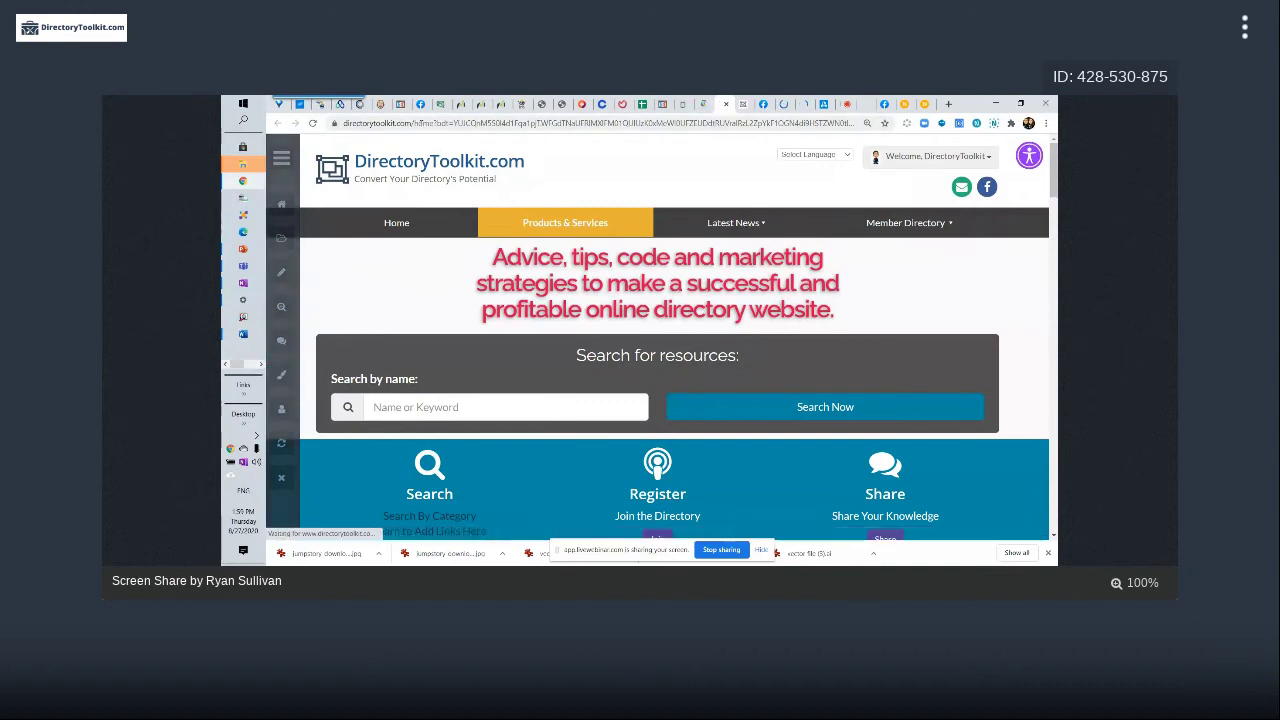
pyautogui.click(600, 123)
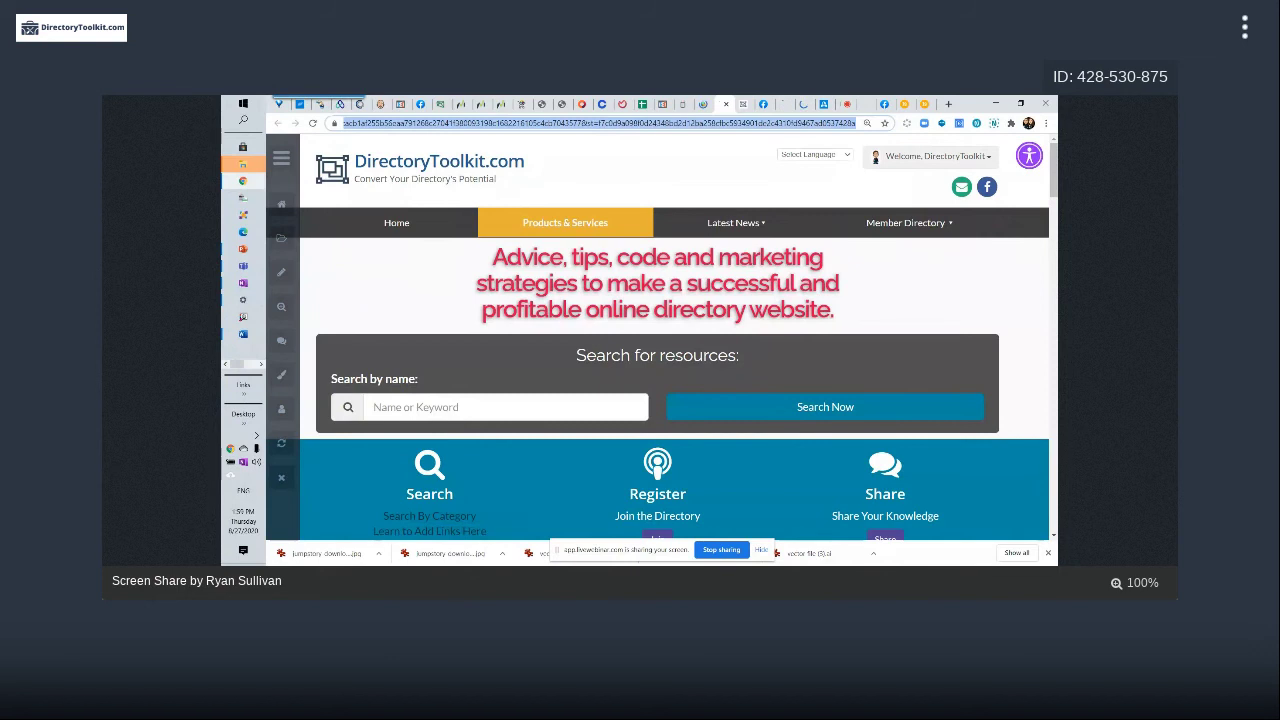
pyautogui.write('directorytoolkit.com/join')
pyautogui.press('Return')
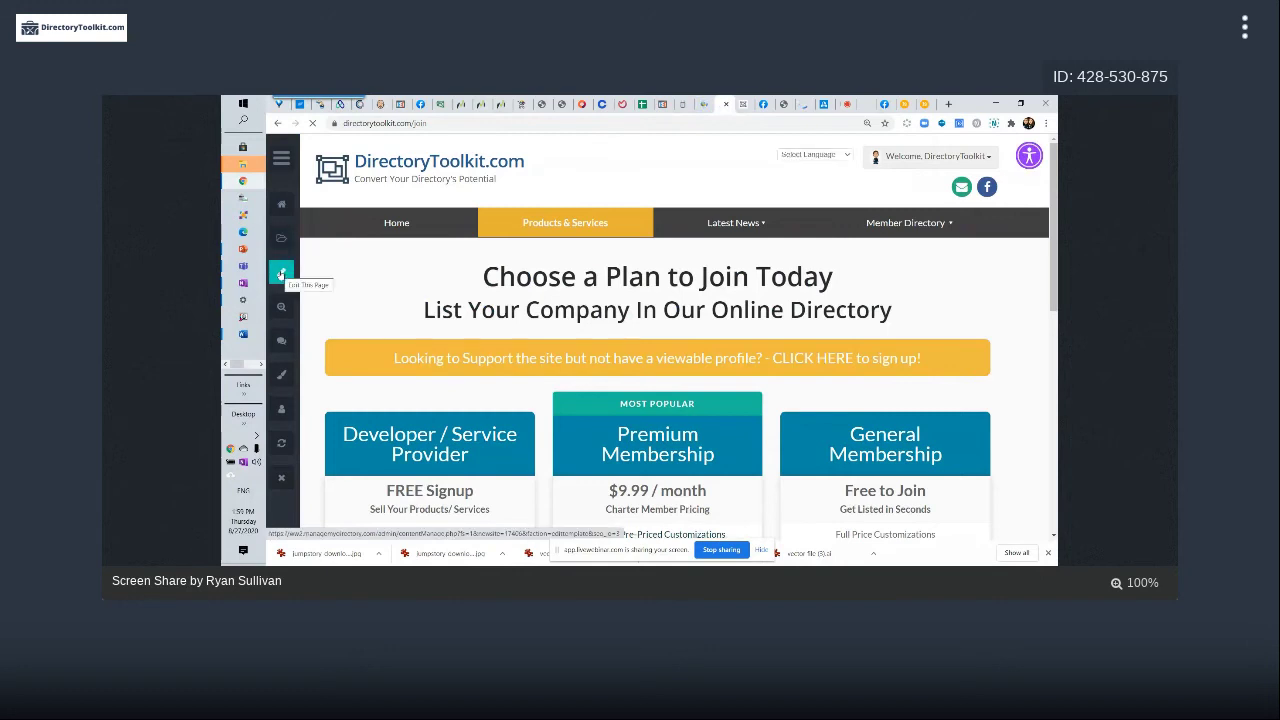
pyautogui.click(281, 276)
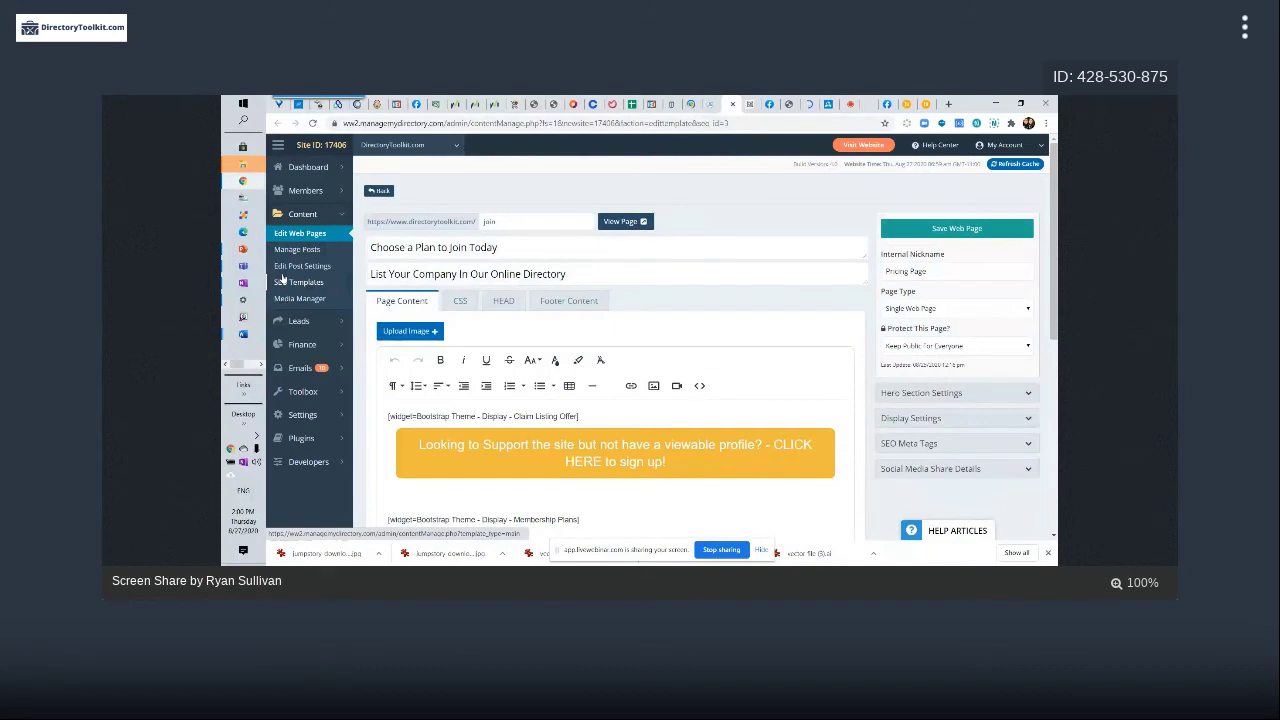
# Expand the join page's SEO Meta Tags and Social Media Share Details to review its meta title 'Join %%%website_name%%% - Today!'
pyautogui.scroll(-2, 943, 432)
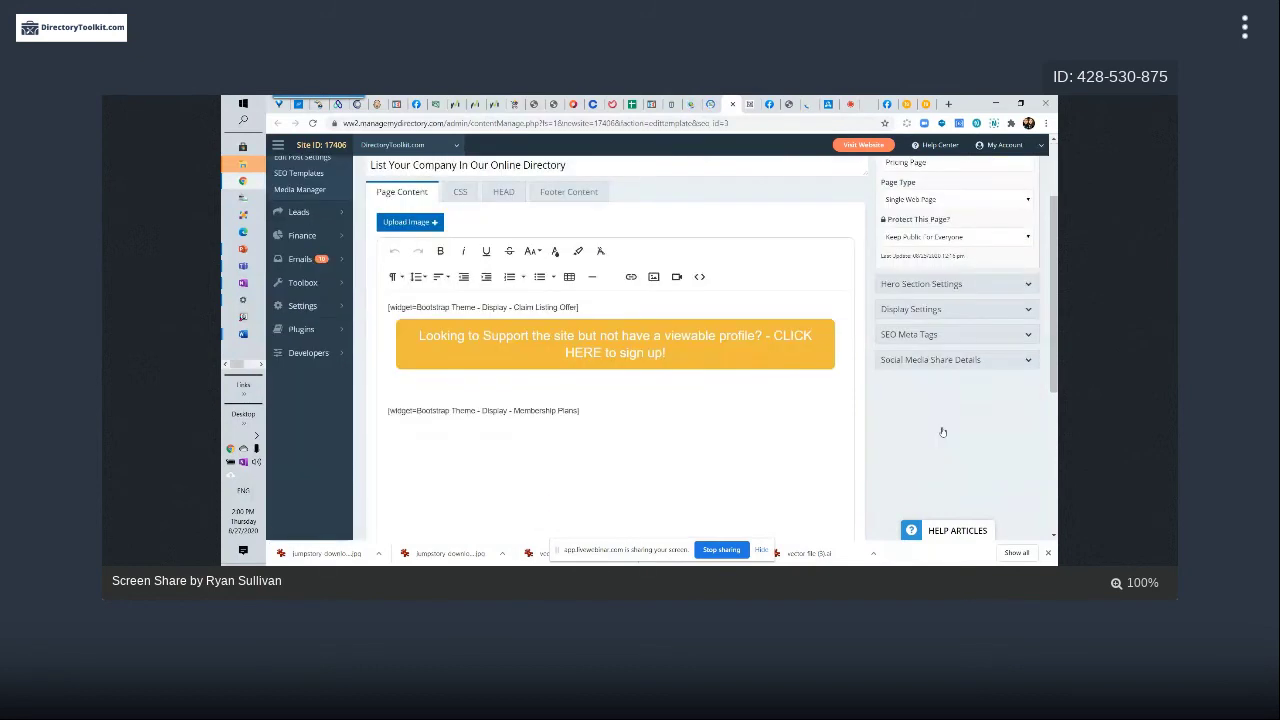
pyautogui.click(912, 338)
pyautogui.scroll(-2, 911, 364)
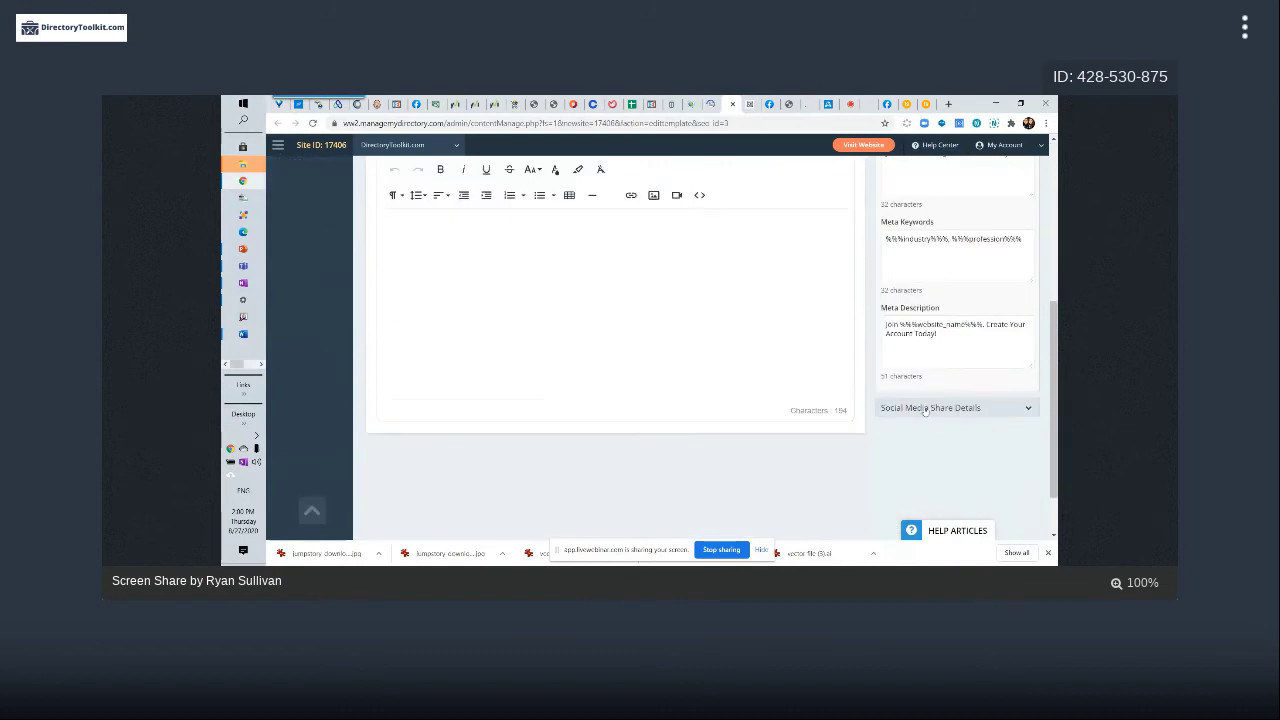
pyautogui.click(903, 407)
pyautogui.scroll(-5, 957, 349)
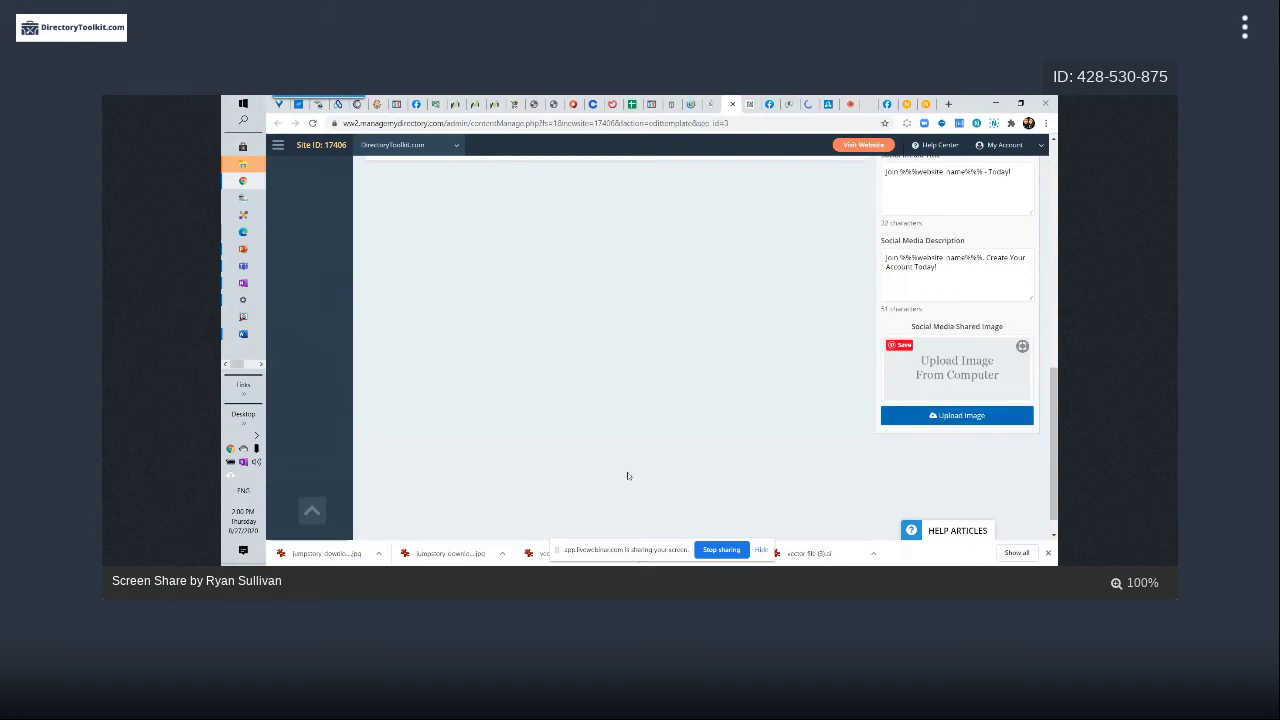
pyautogui.scroll(5, 490, 444)
pyautogui.scroll(3, 479, 441)
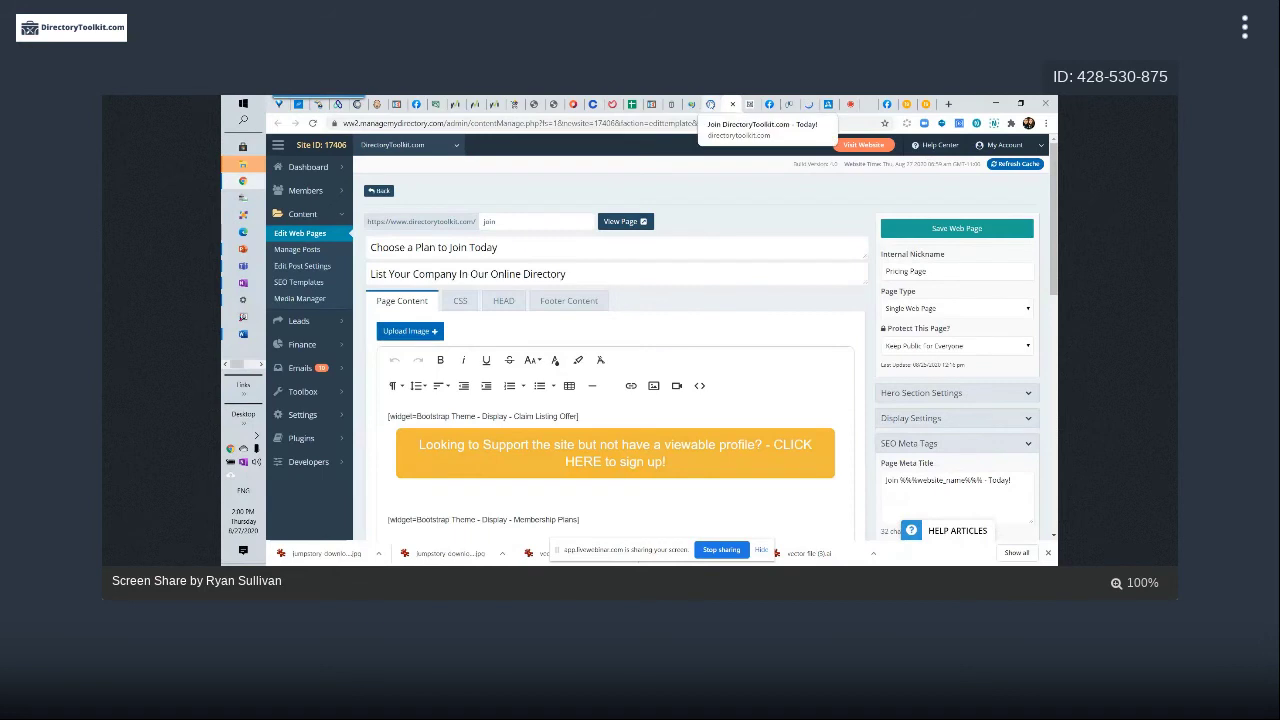
# On the live join page, change the URL path from 'join' to 'search_results' and load it
pyautogui.click(710, 104)
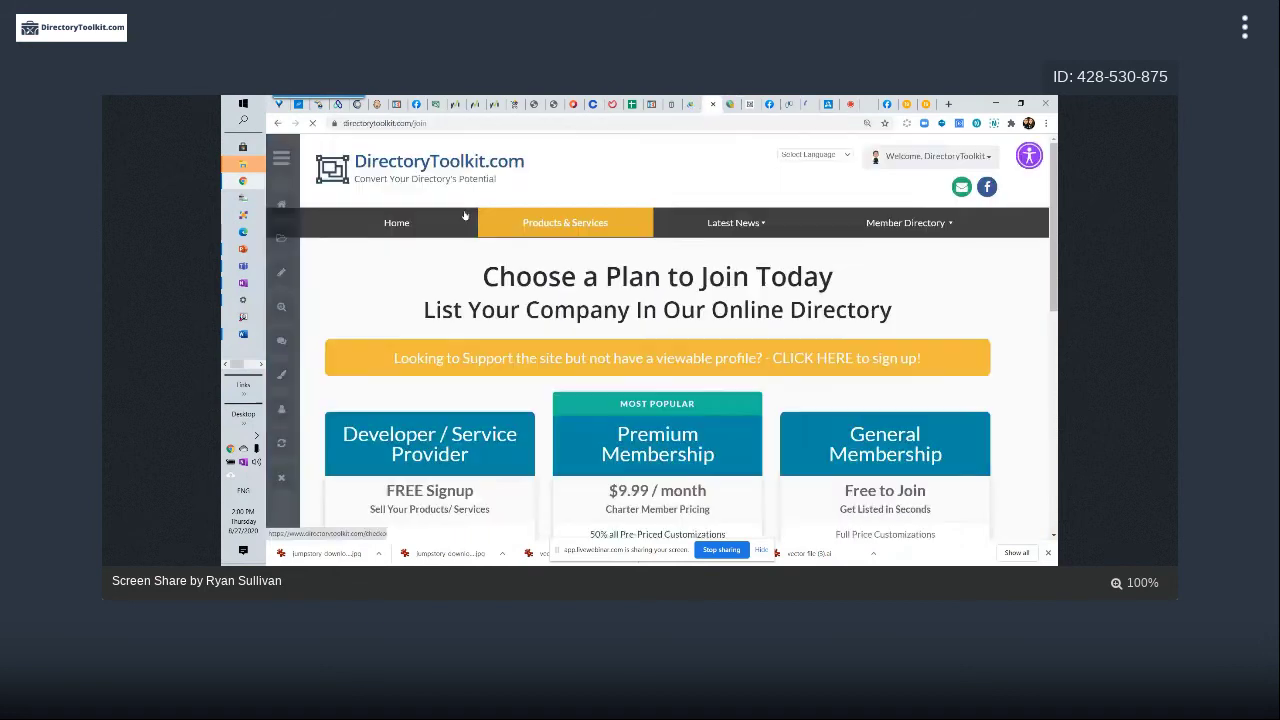
pyautogui.click(413, 123)
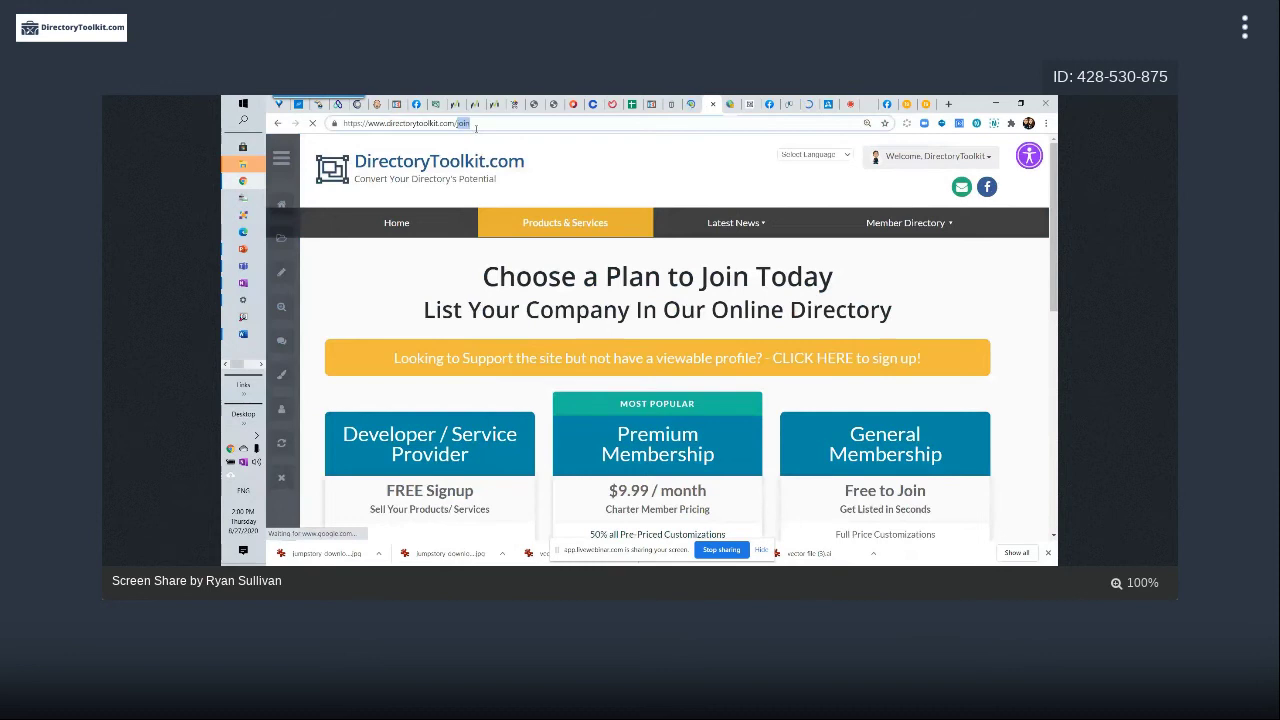
pyautogui.press('BackSpace')
pyautogui.press('BackSpace')
pyautogui.press('BackSpace')
pyautogui.press('BackSpace')
pyautogui.write('search_results')
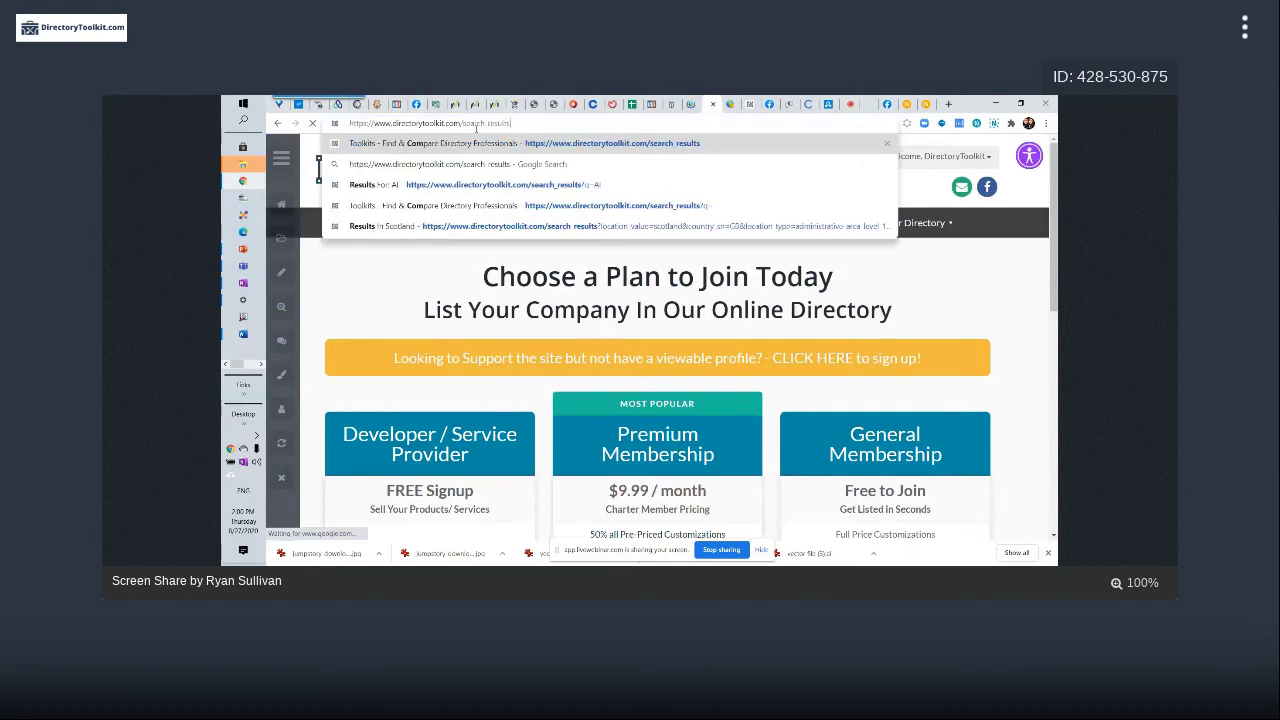
pyautogui.press('Return')
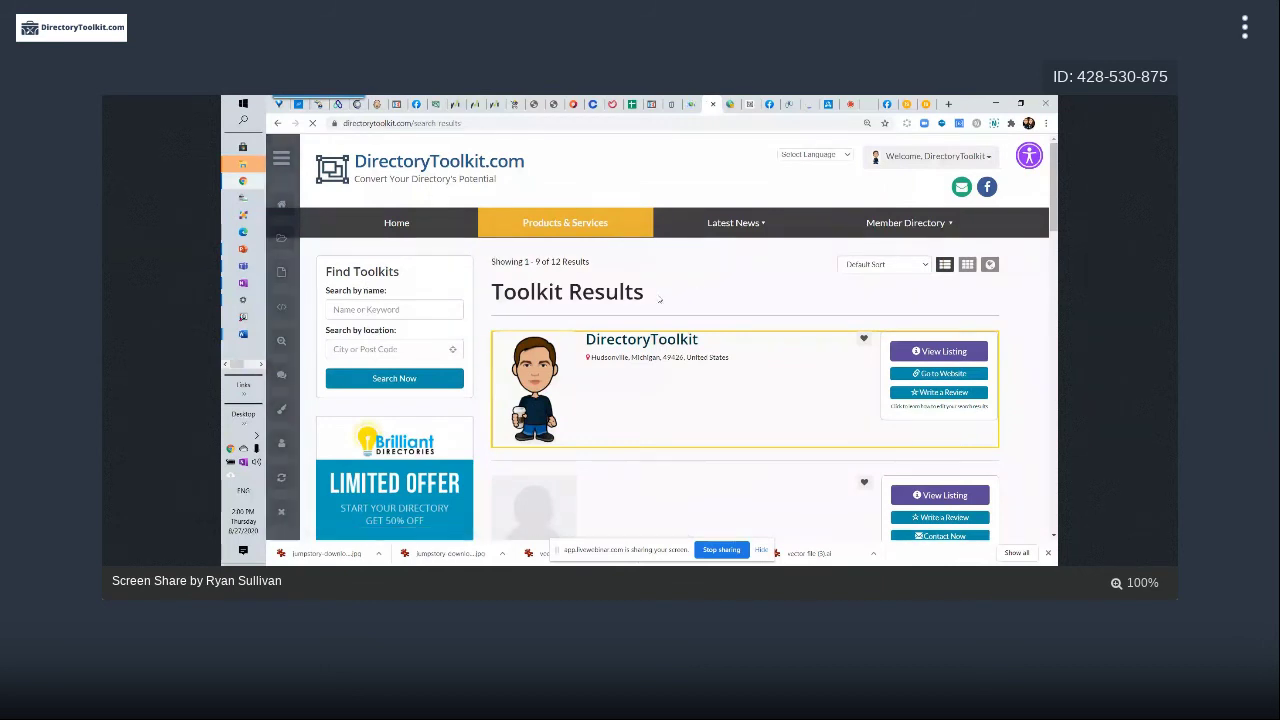
# In the Search Results - Members - Default template, expand SEO Meta Tags and Social Media Share Details and scroll through them
pyautogui.click(284, 307)
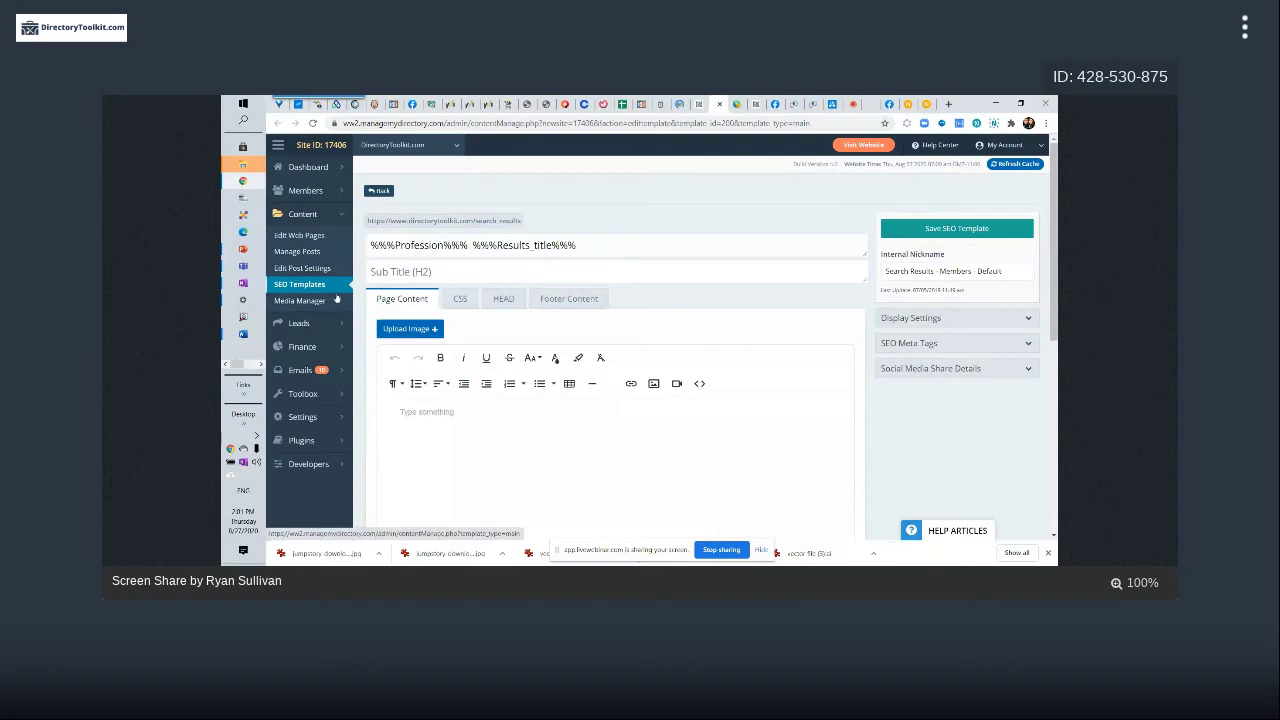
pyautogui.click(929, 345)
pyautogui.scroll(-2, 950, 320)
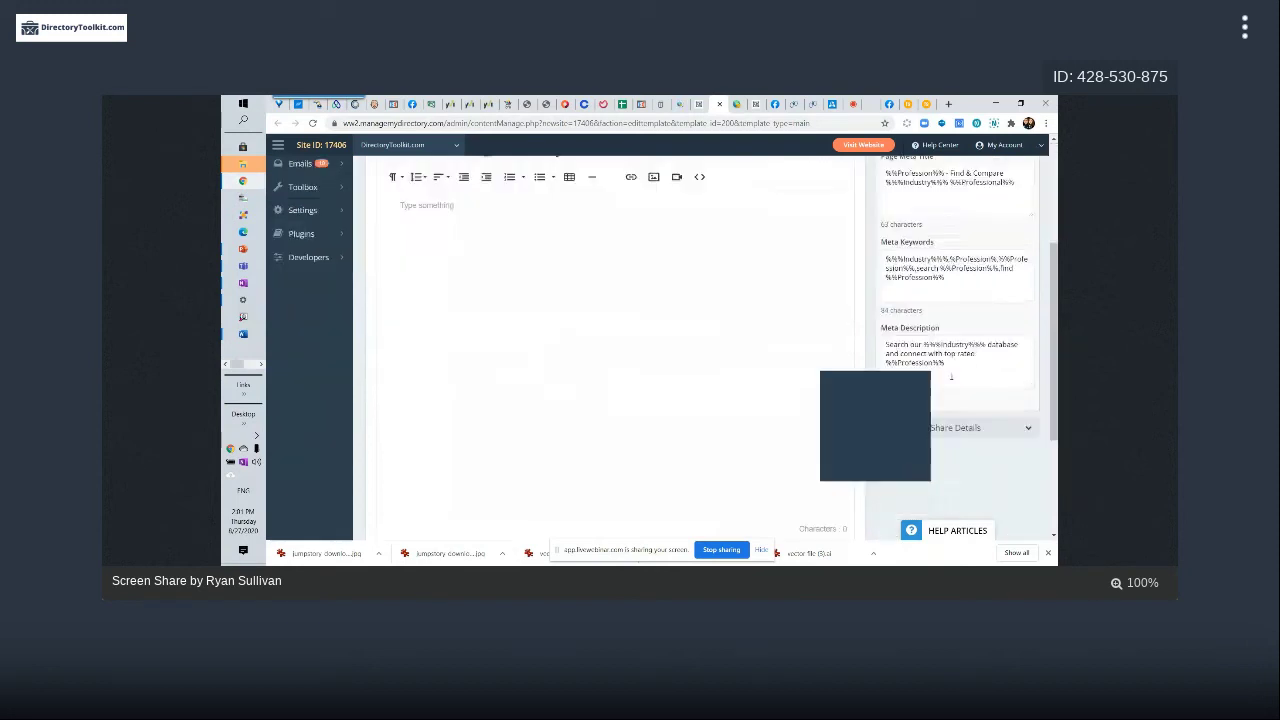
pyautogui.click(982, 310)
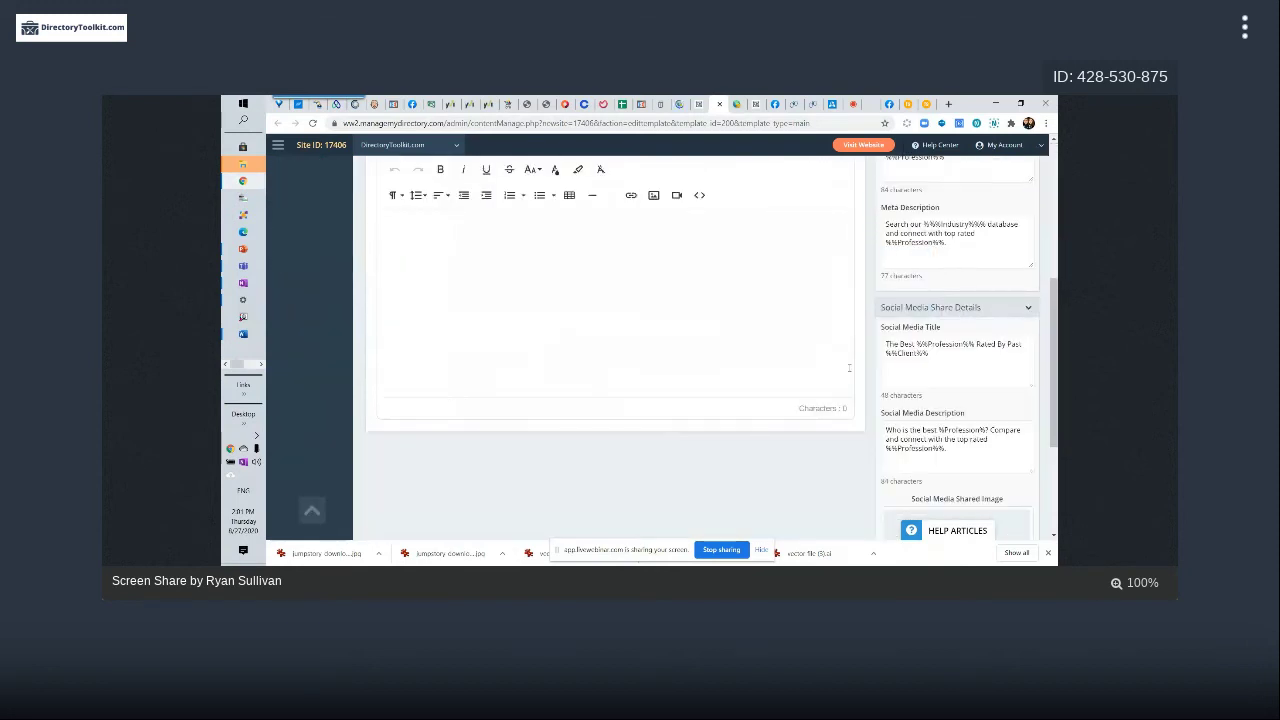
pyautogui.scroll(-2, 981, 400)
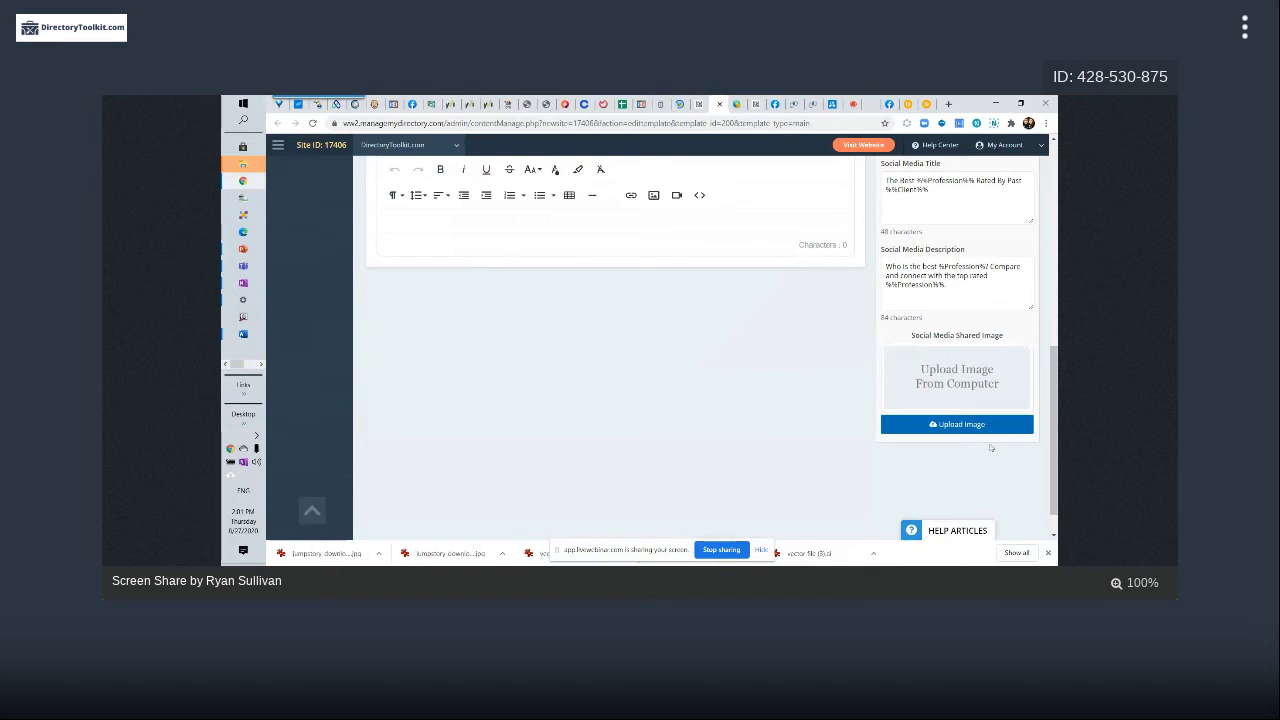
pyautogui.scroll(5, 760, 391)
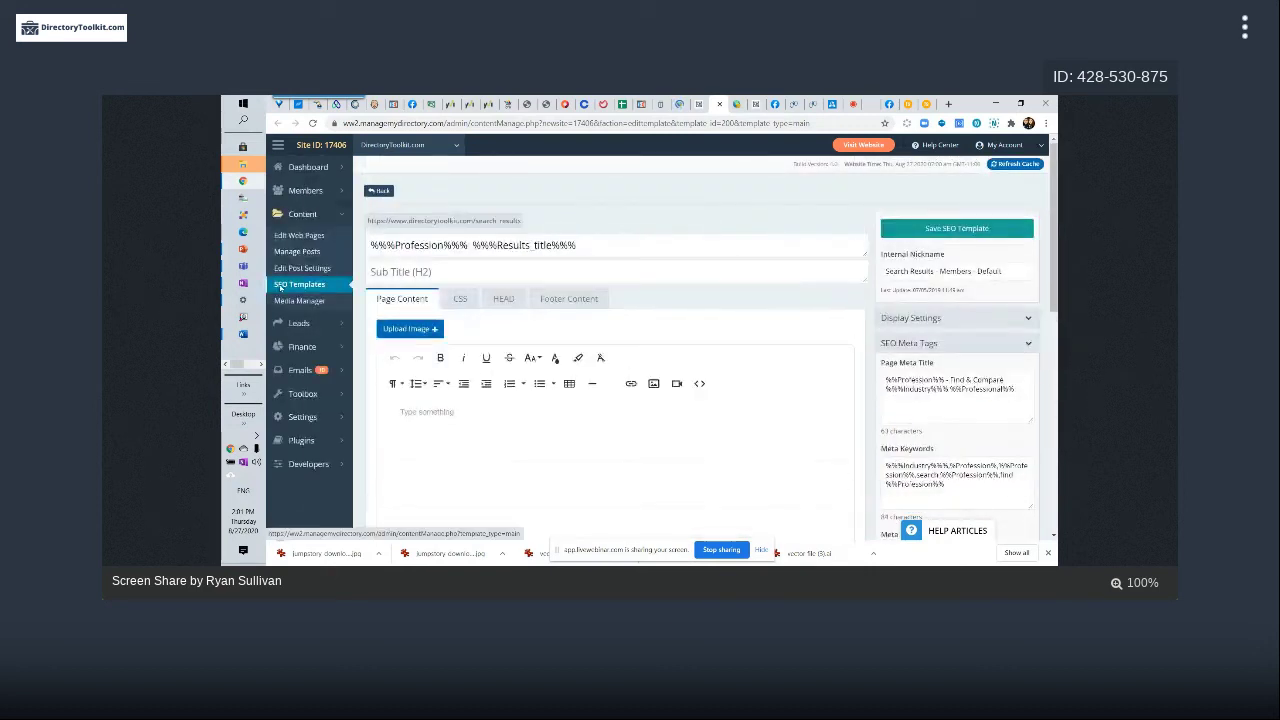
# Open the SEO Templates list and scroll through the 45 templates
pyautogui.click(280, 286)
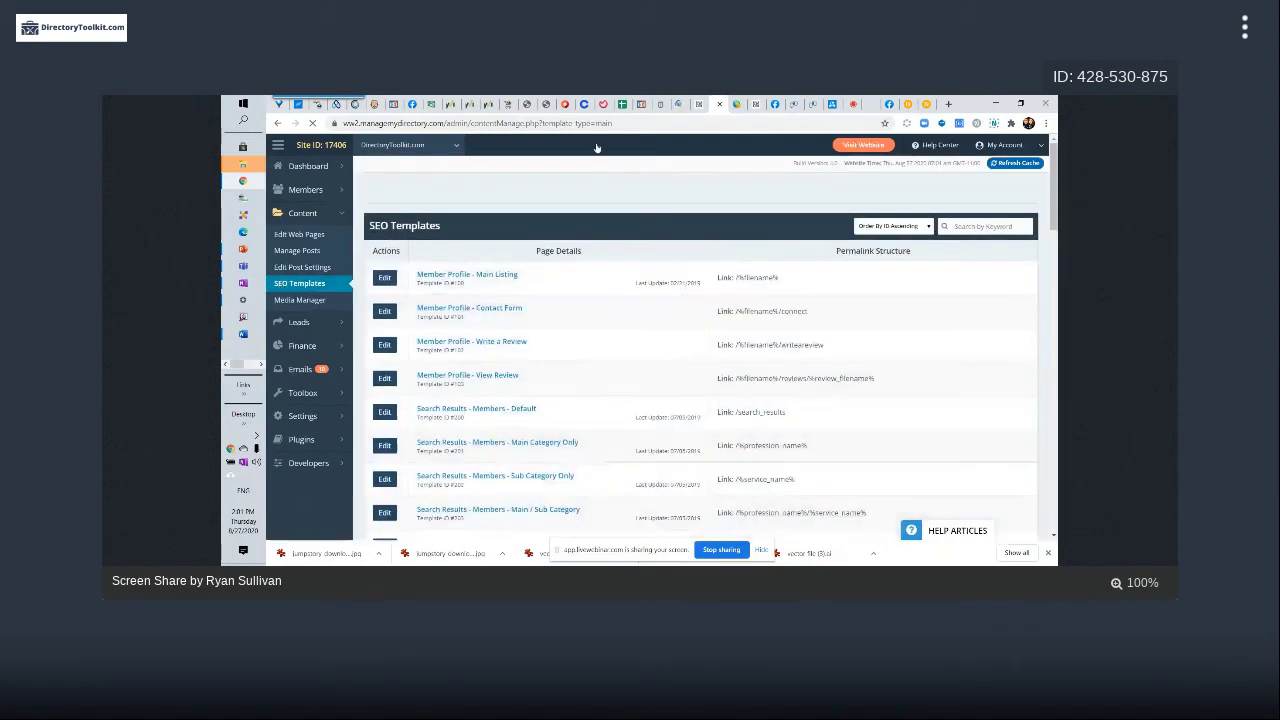
pyautogui.scroll(-5, 455, 428)
pyautogui.scroll(-10, 455, 428)
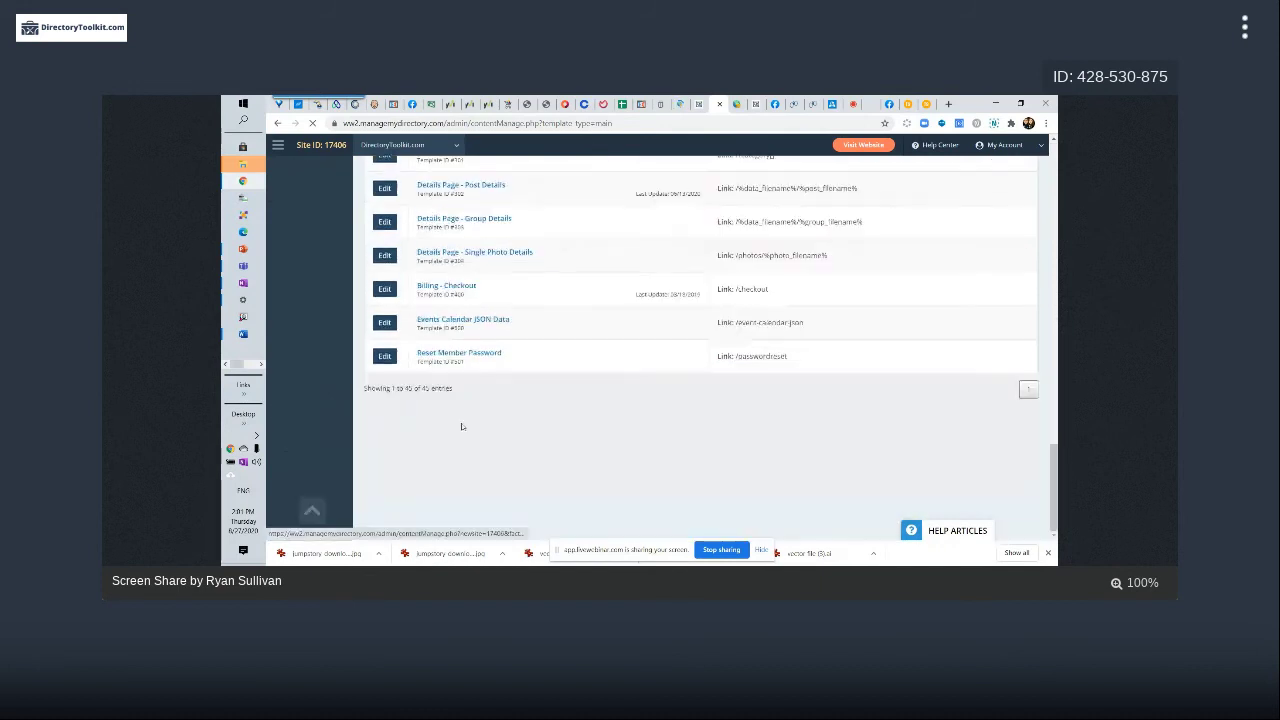
pyautogui.moveTo(403, 388); pyautogui.dragTo(430, 389)
pyautogui.scroll(2, 474, 374)
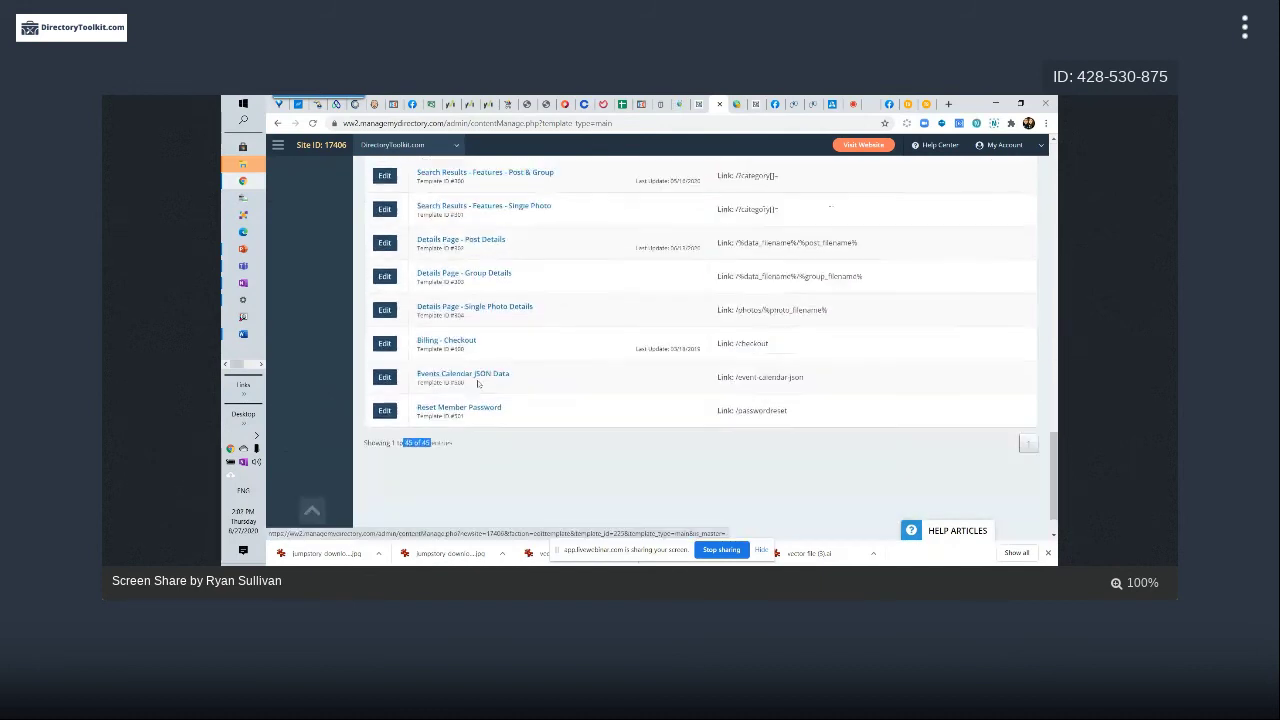
pyautogui.scroll(8, 474, 374)
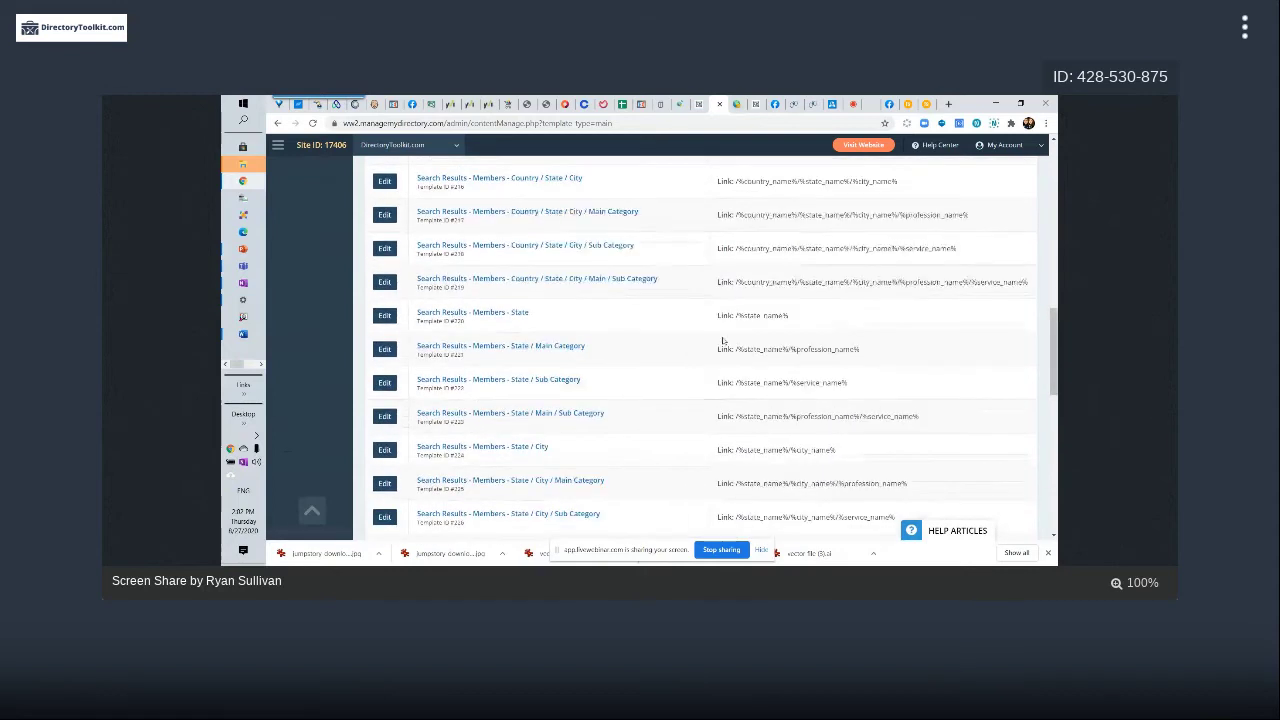
pyautogui.scroll(1, 722, 341)
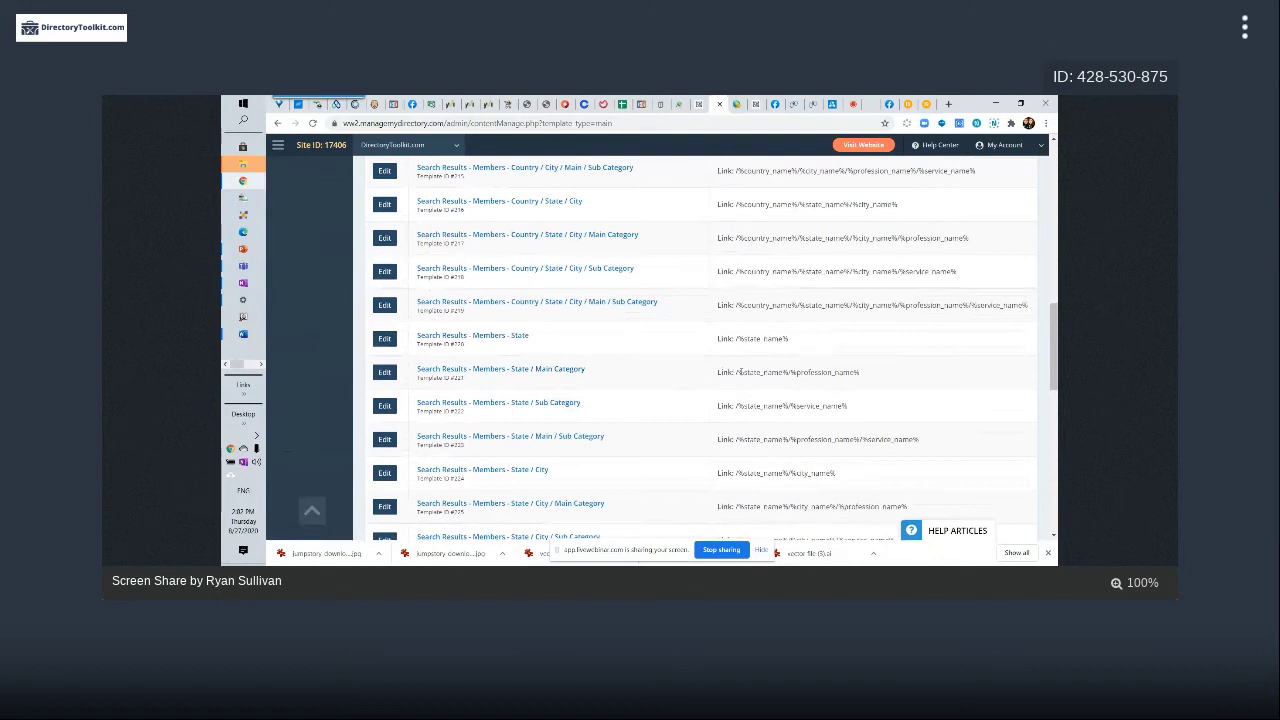
# Highlight the state and %profession_name% placeholders in the templates' link structures
pyautogui.moveTo(739, 372); pyautogui.dragTo(862, 373)
pyautogui.moveTo(796, 372); pyautogui.dragTo(838, 372)
pyautogui.click(794, 372)
pyautogui.moveTo(794, 372); pyautogui.dragTo(871, 370)
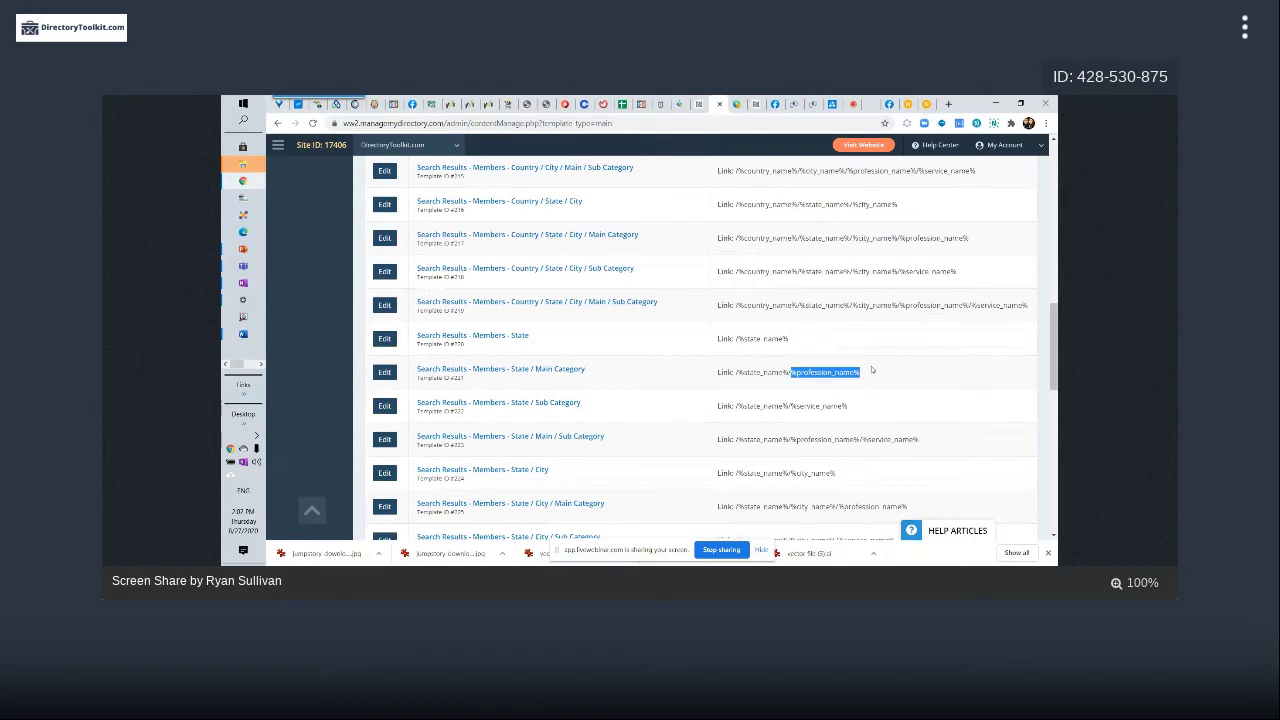
pyautogui.click(891, 382)
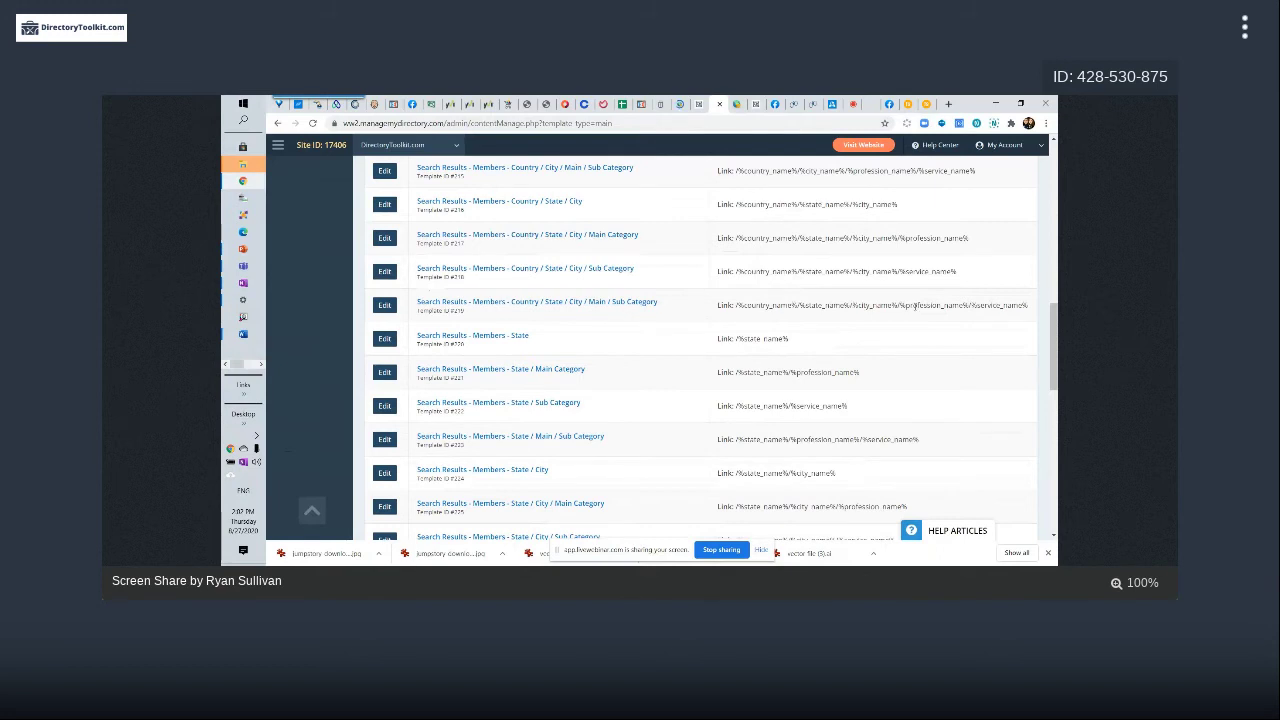
# Open the Search Results - Members - Main Category Only template for editing
pyautogui.scroll(2, 881, 310)
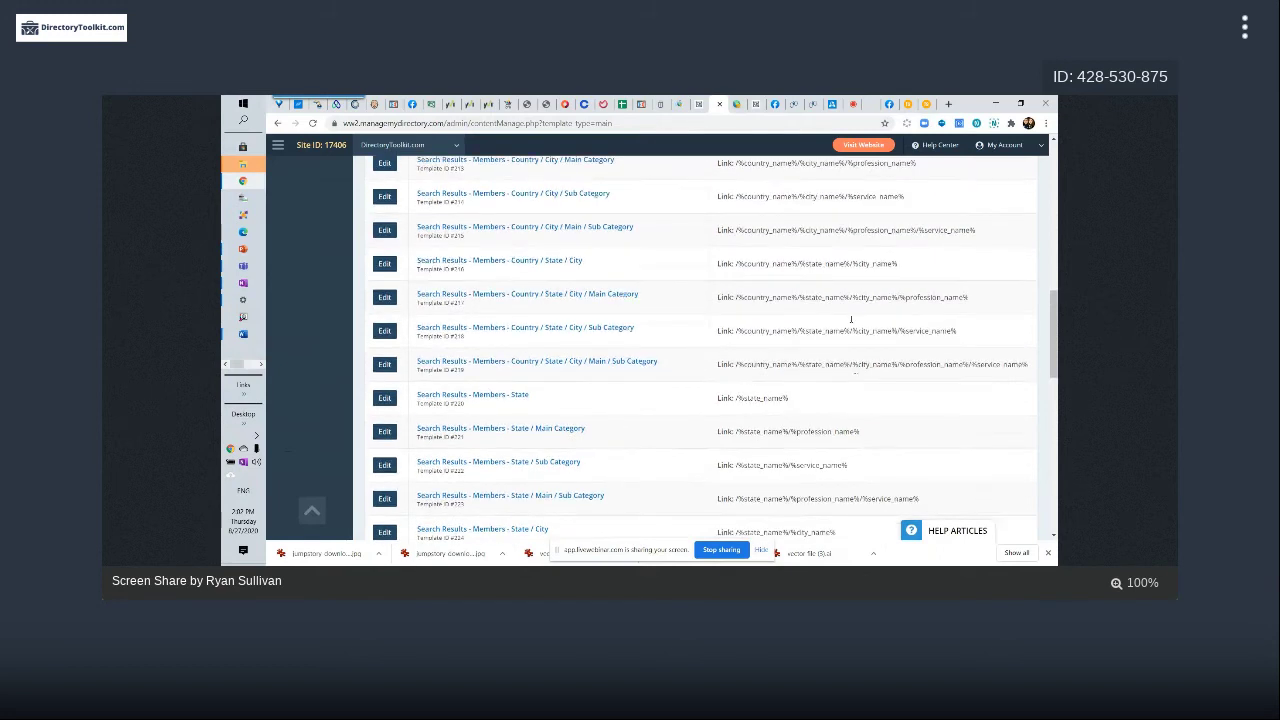
pyautogui.scroll(3, 851, 319)
pyautogui.scroll(5, 851, 322)
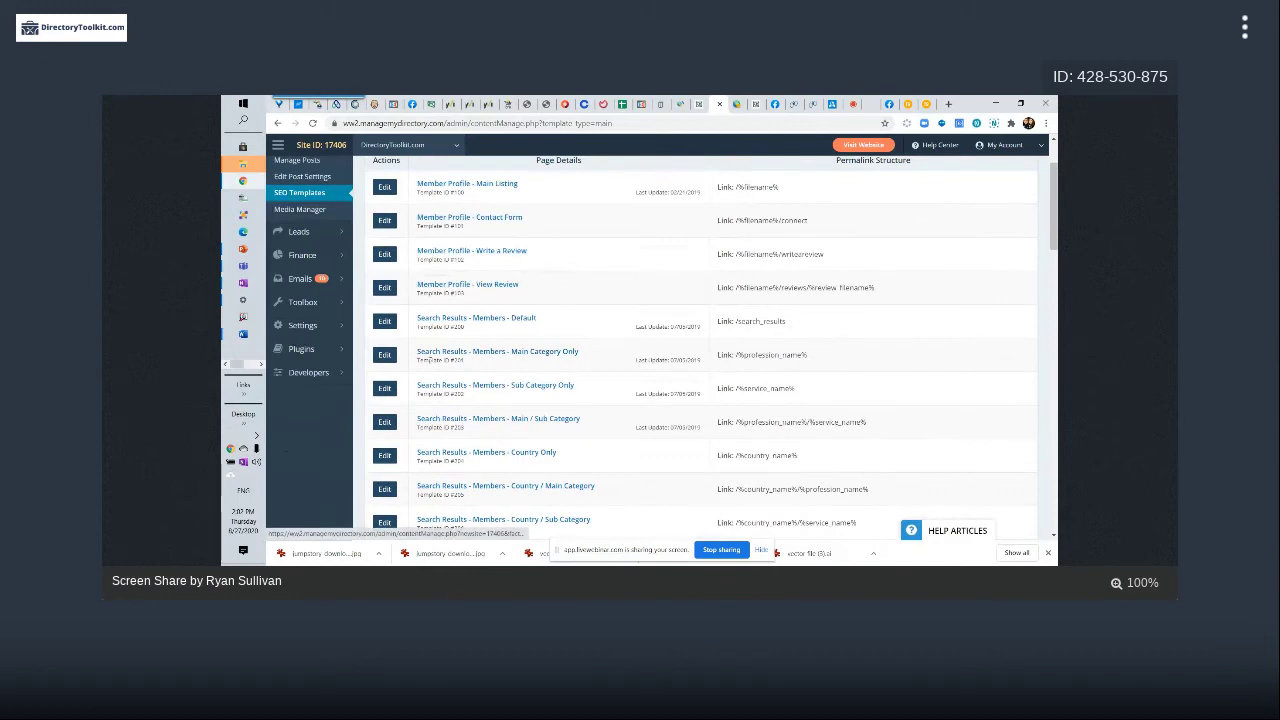
pyautogui.click(596, 364)
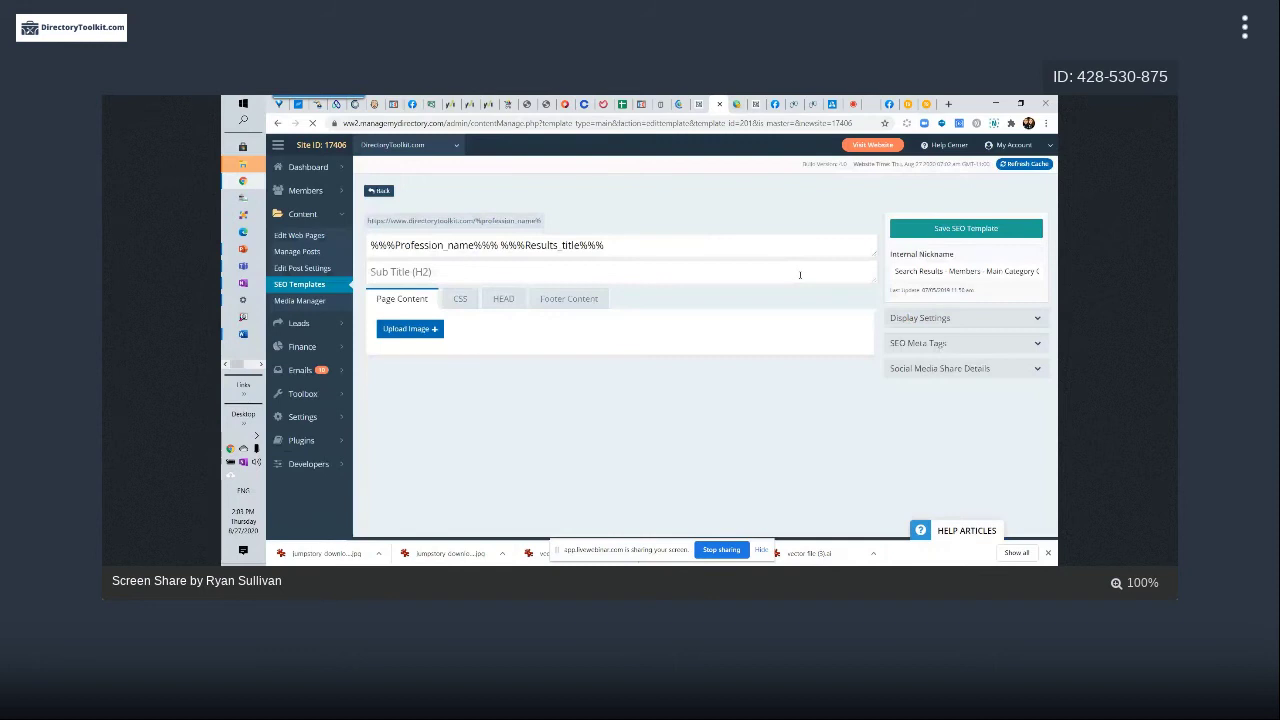
# View the live search results page's source with Ctrl+U, then return to the admin template editor
pyautogui.click(700, 105)
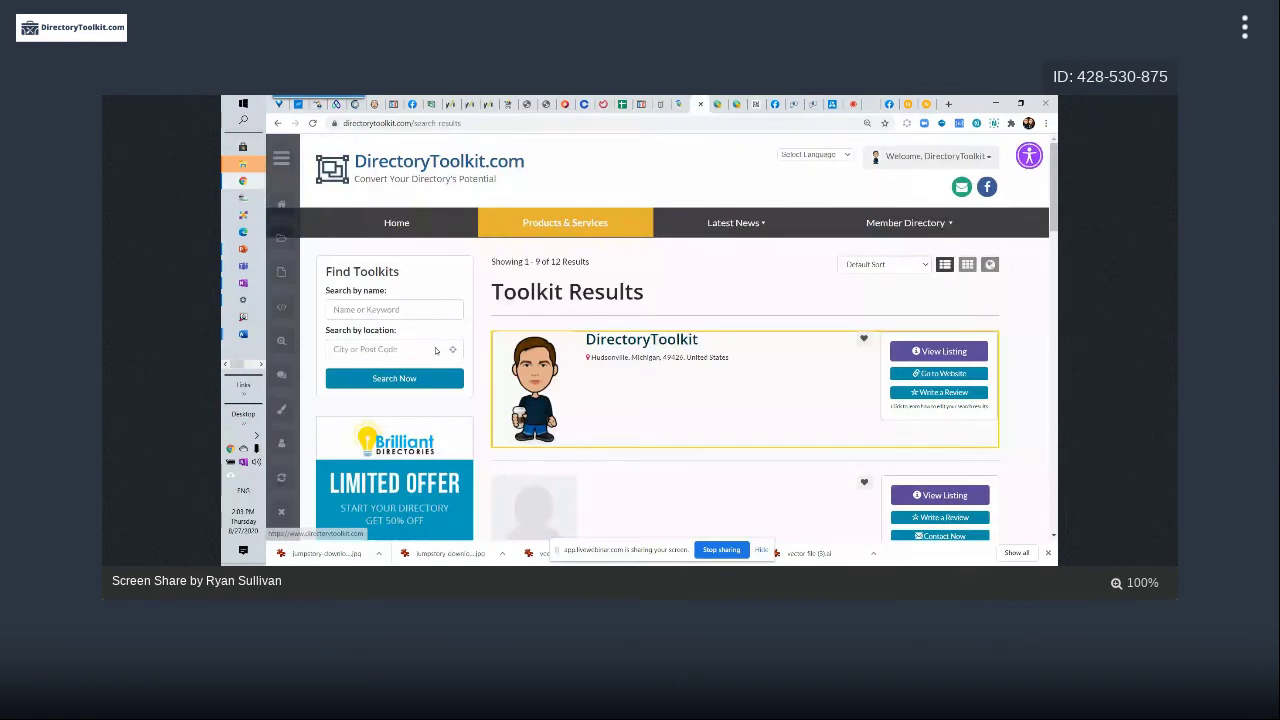
pyautogui.rightClick(606, 167)
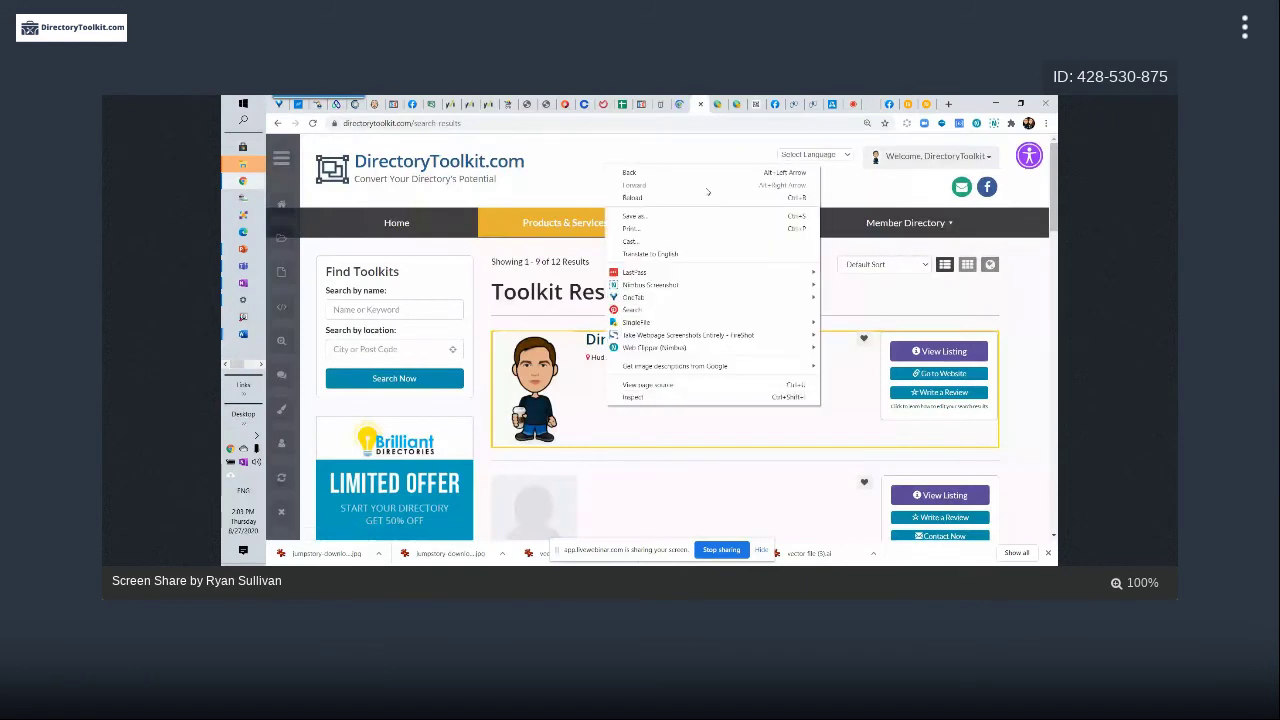
pyautogui.hotkey('ctrl', 'u')
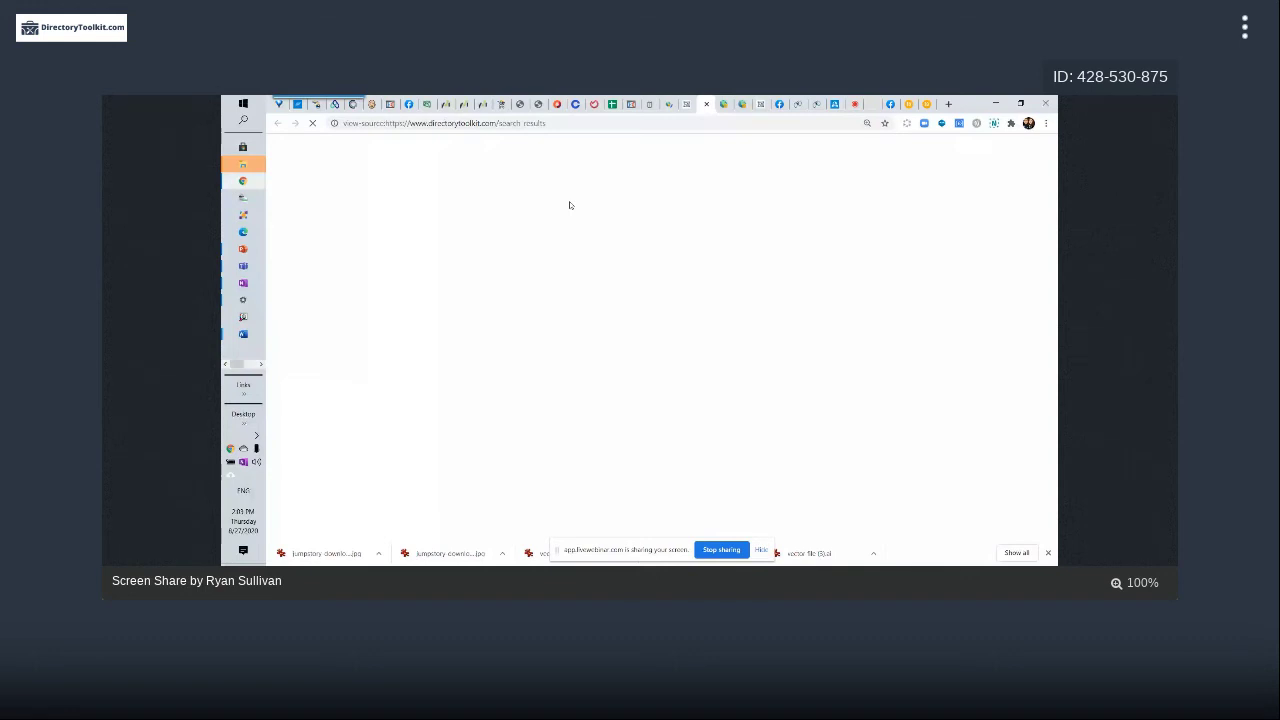
pyautogui.click(724, 105)
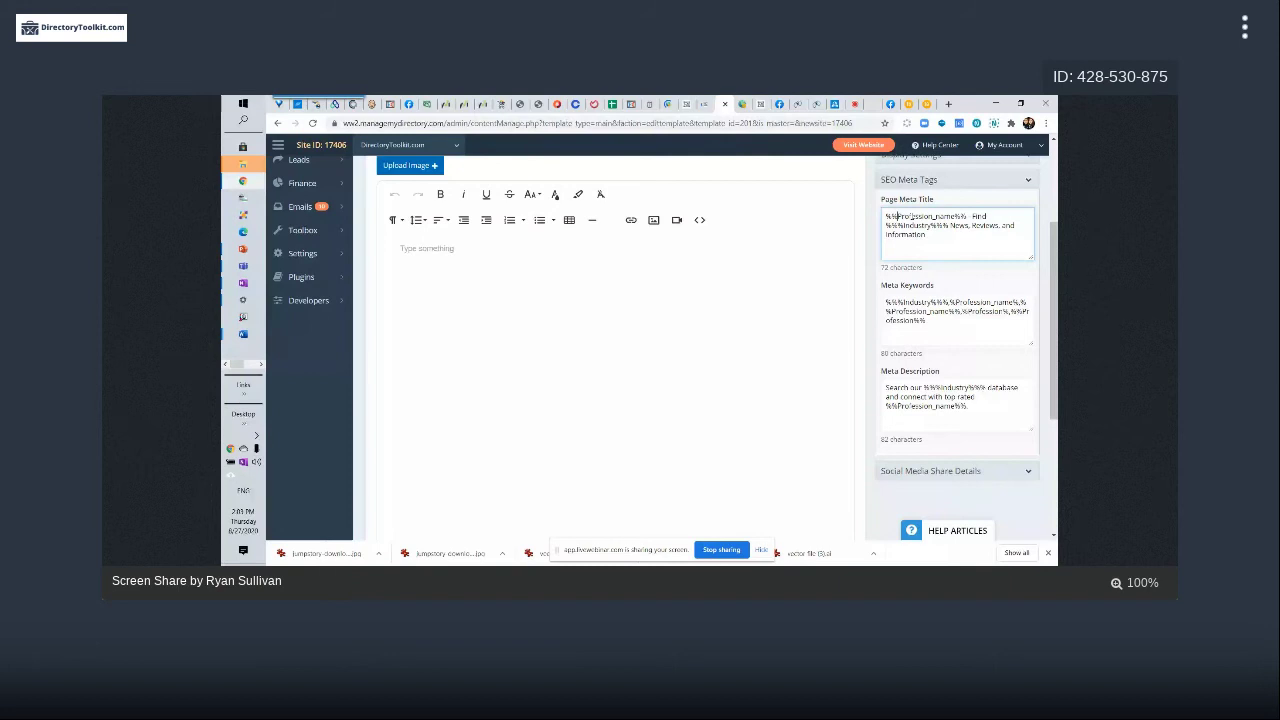
pyautogui.moveTo(898, 216); pyautogui.dragTo(951, 216)
pyautogui.keyDown('shift'); pyautogui.click(885, 216); pyautogui.keyUp('shift')
pyautogui.moveTo(961, 236); pyautogui.dragTo(950, 225)
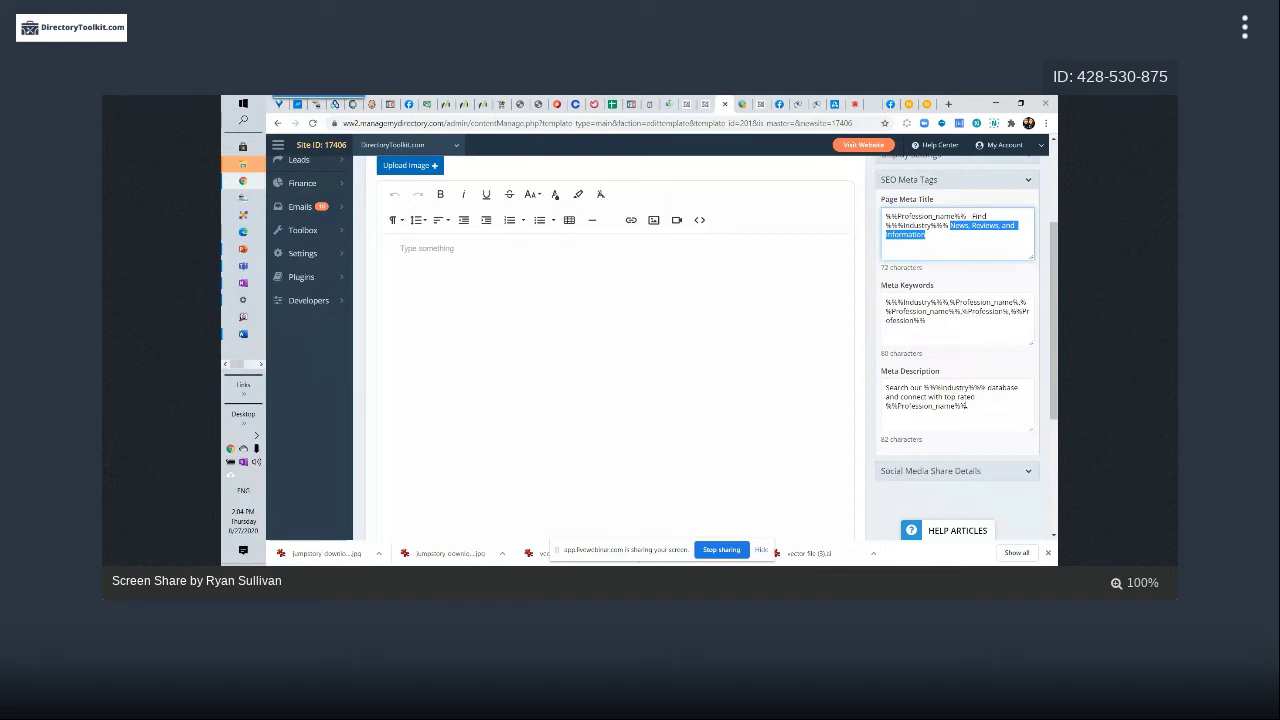
pyautogui.click(961, 312)
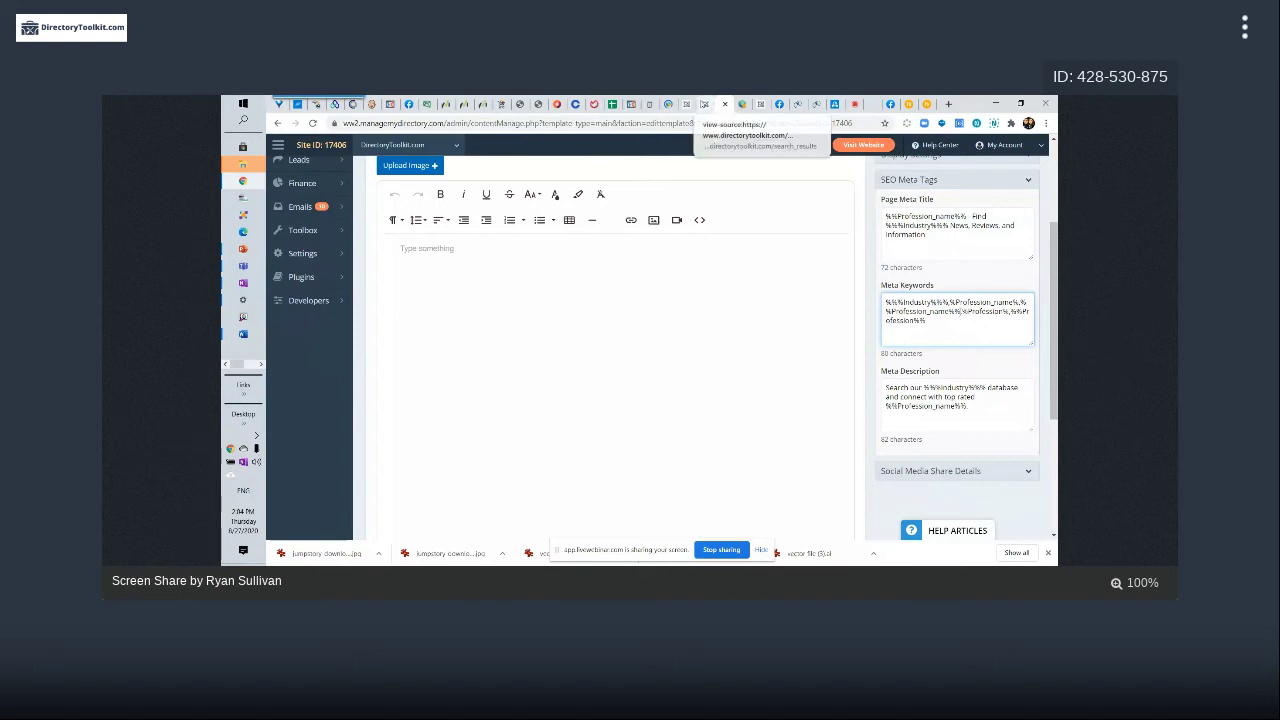
# Reload the search_results page source after moving among the open browser tabs
pyautogui.click(705, 105)
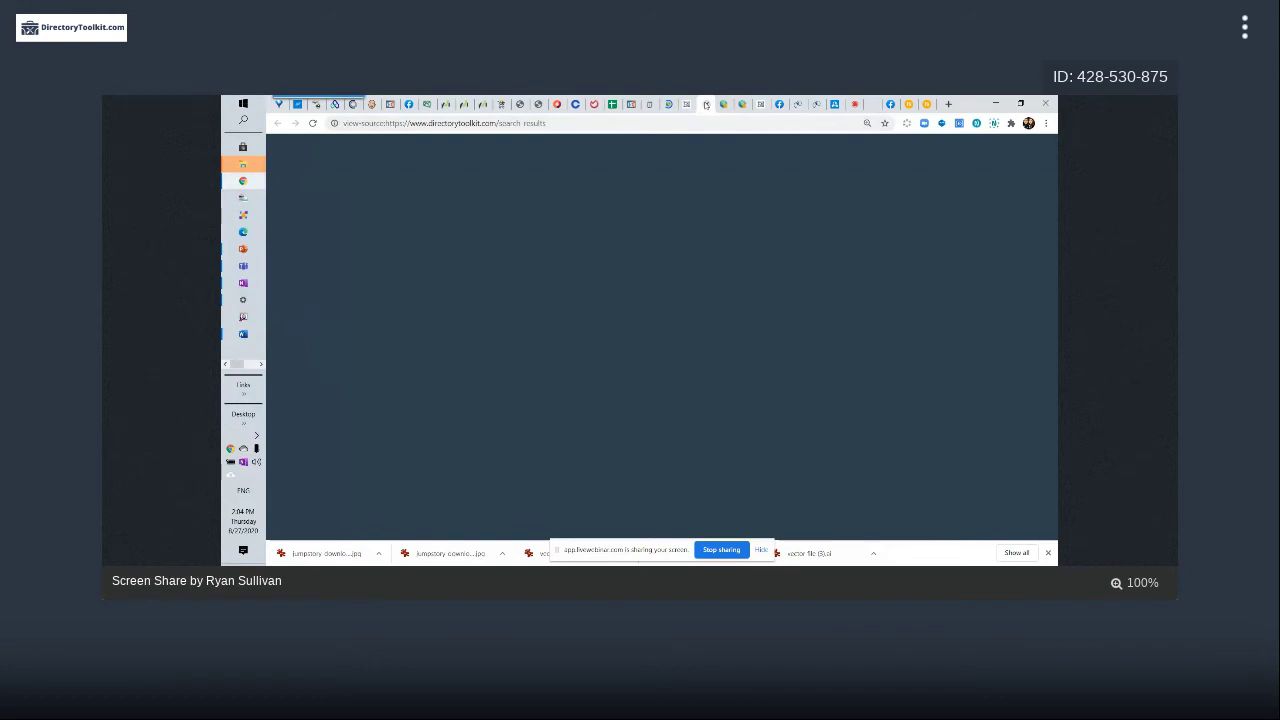
pyautogui.click(705, 104)
pyautogui.click(744, 106)
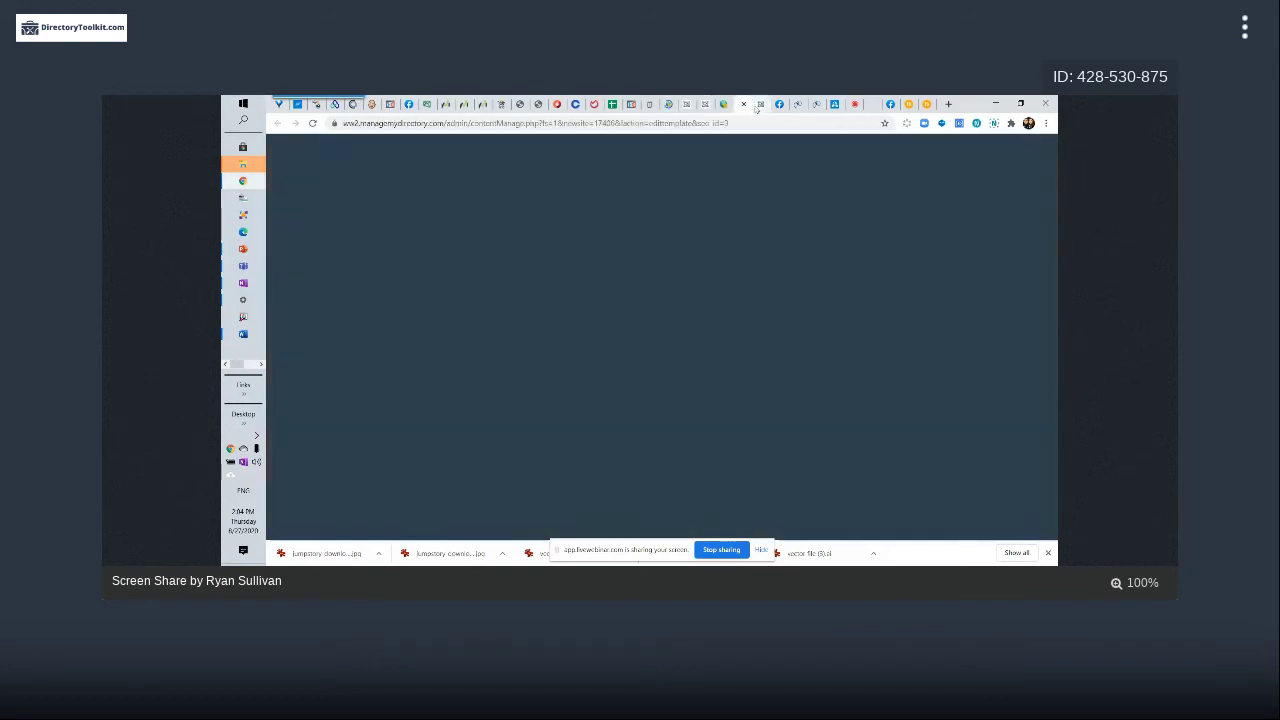
pyautogui.click(688, 106)
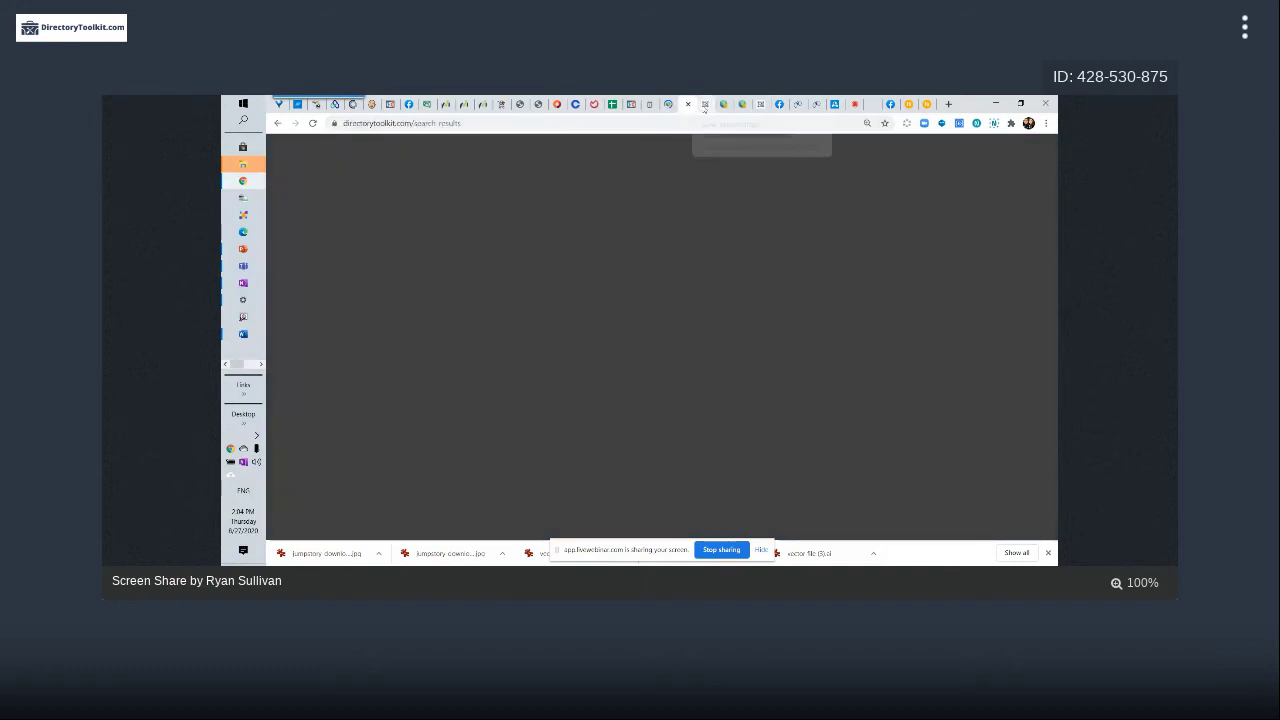
pyautogui.click(705, 106)
pyautogui.click(354, 123)
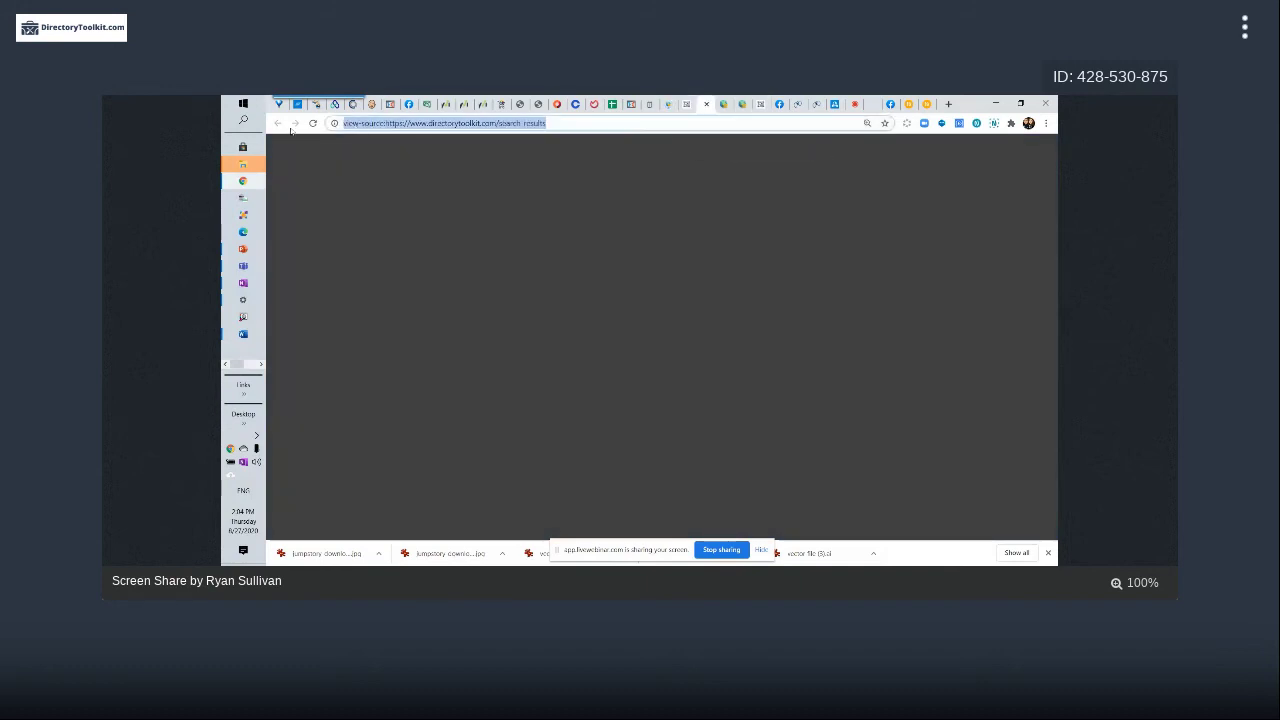
pyautogui.press('Return')
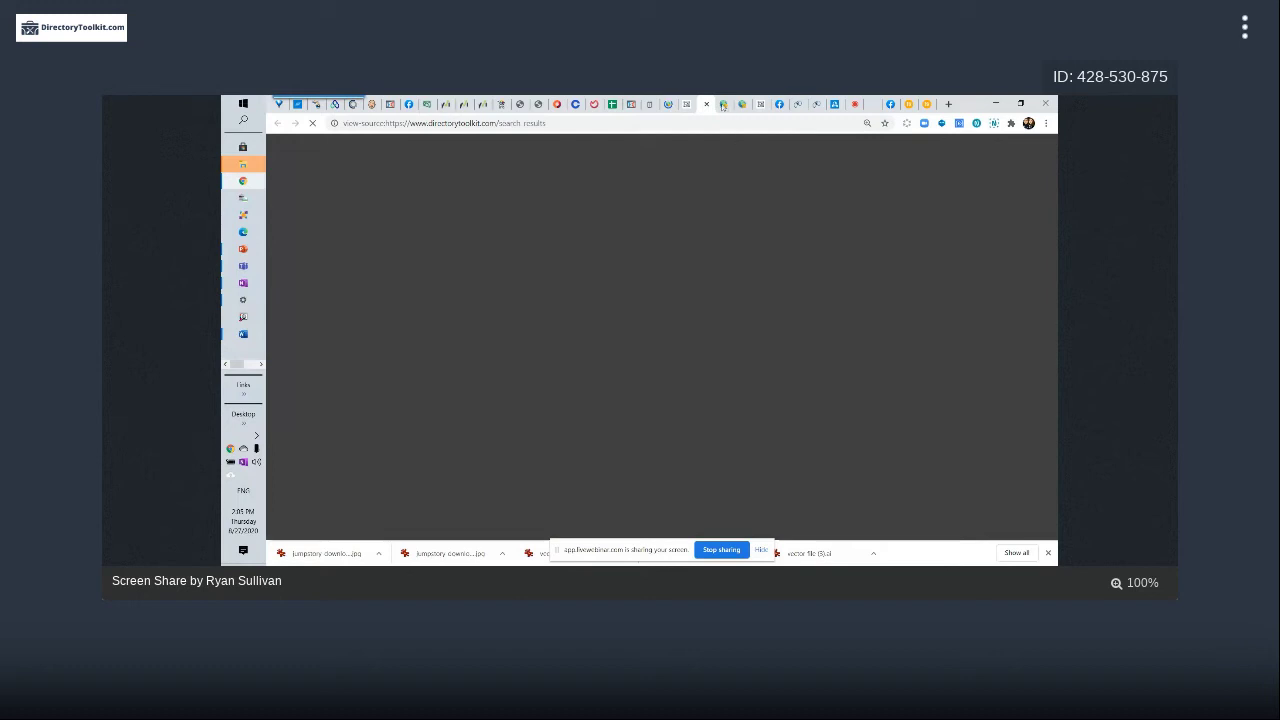
# Highlight the %%%Profession_name%%% and %%%Industry%%% placeholders in the template's meta title and keywords
pyautogui.click(723, 105)
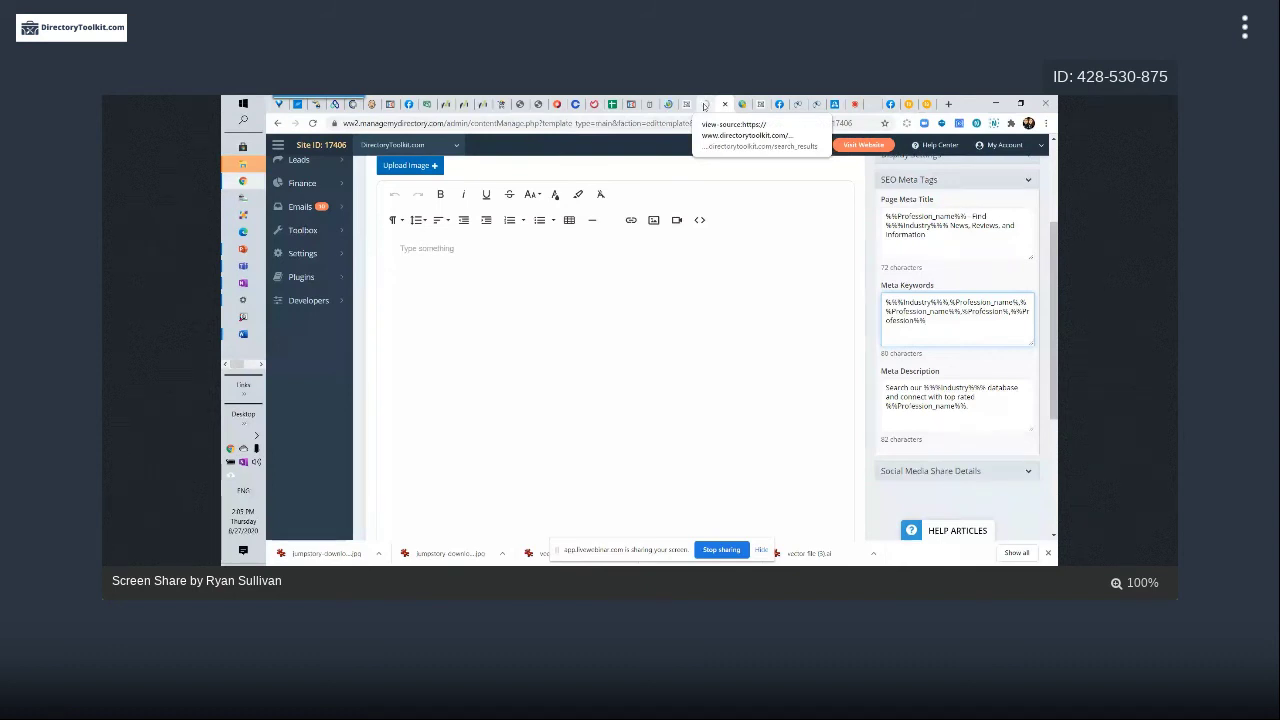
pyautogui.moveTo(955, 302); pyautogui.dragTo(1020, 302)
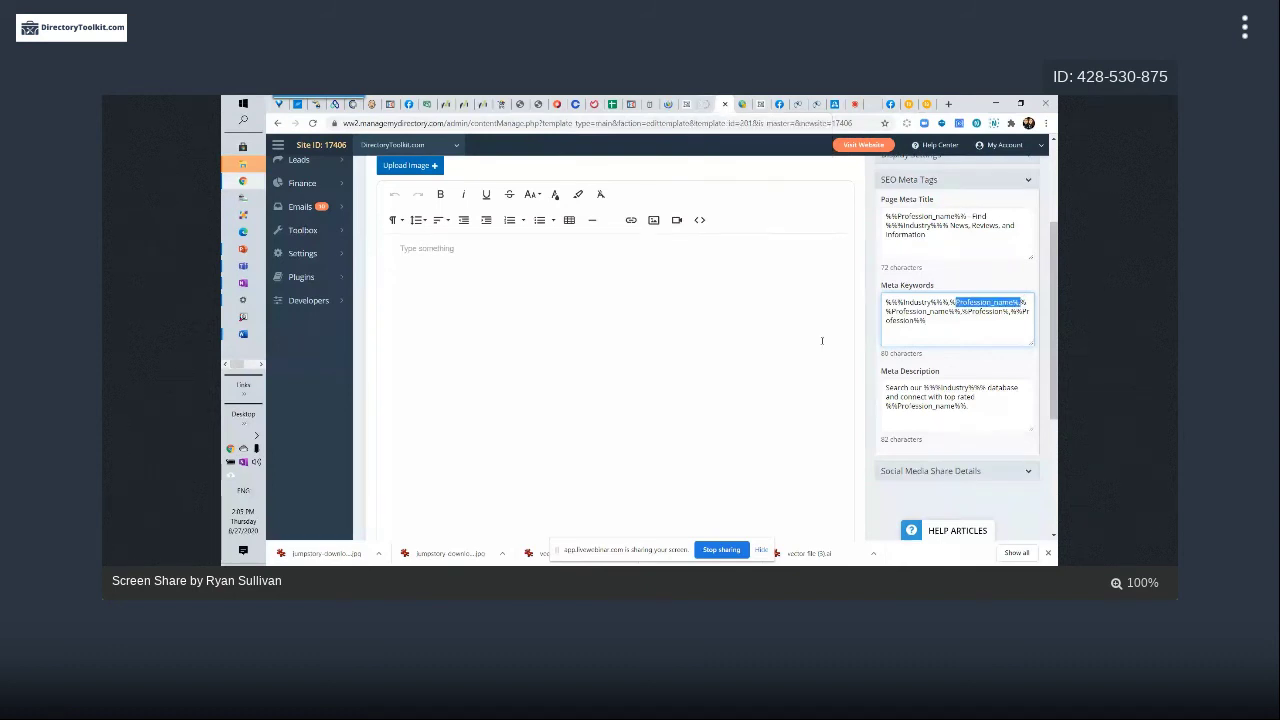
pyautogui.moveTo(885, 216); pyautogui.dragTo(968, 216)
pyautogui.moveTo(885, 225); pyautogui.dragTo(948, 225)
pyautogui.click(917, 216)
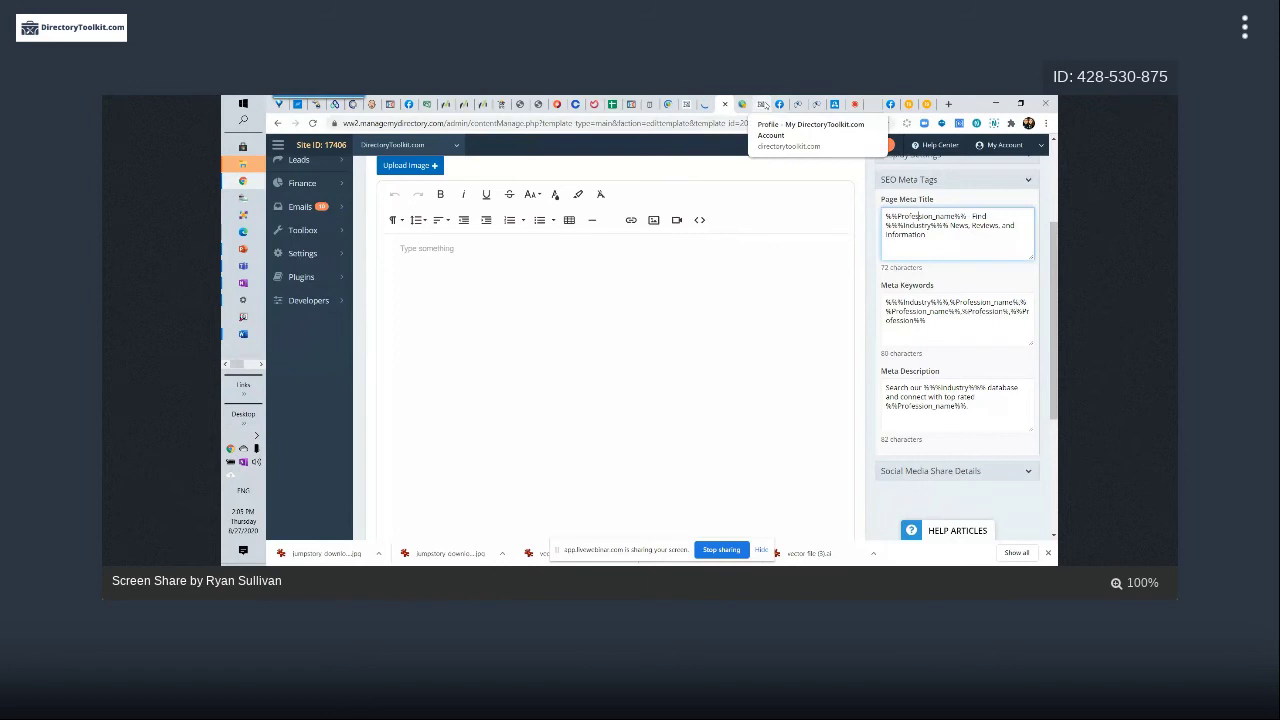
# Scroll through the Book It Entertainment listing on FyndThem, then go back to the Triple P Entertainment listing
pyautogui.click(797, 106)
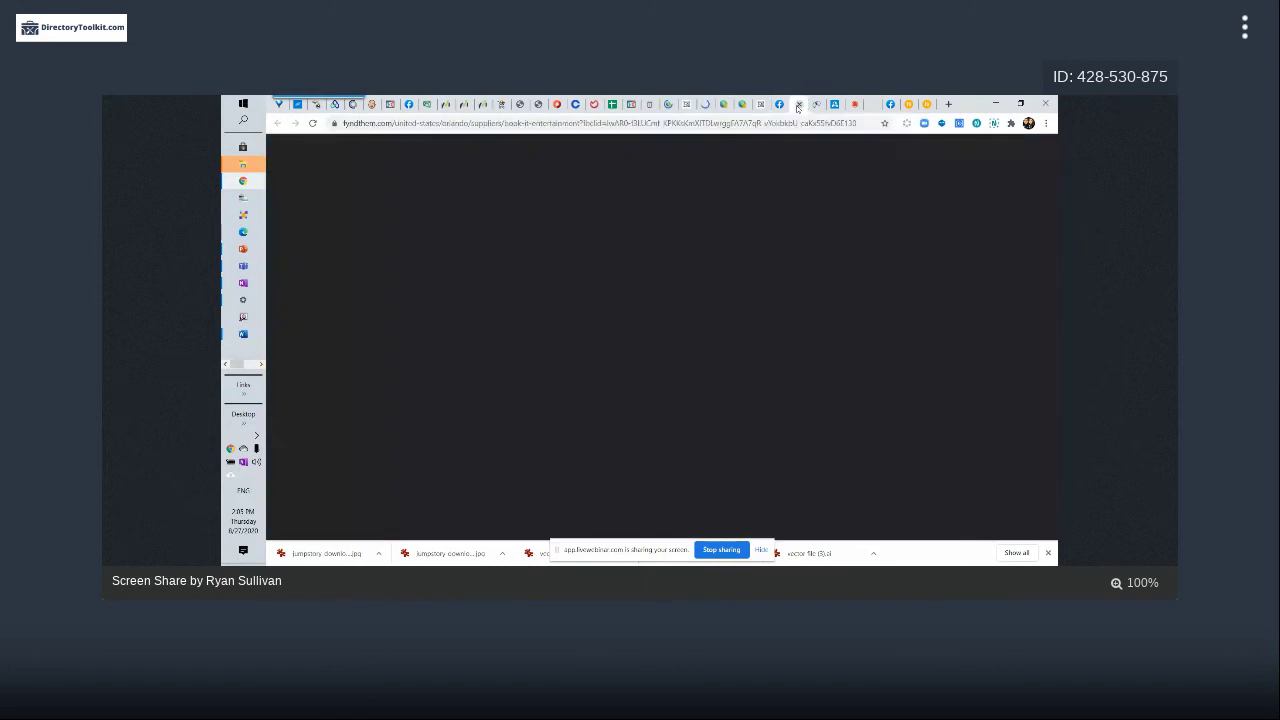
pyautogui.scroll(-3, 495, 263)
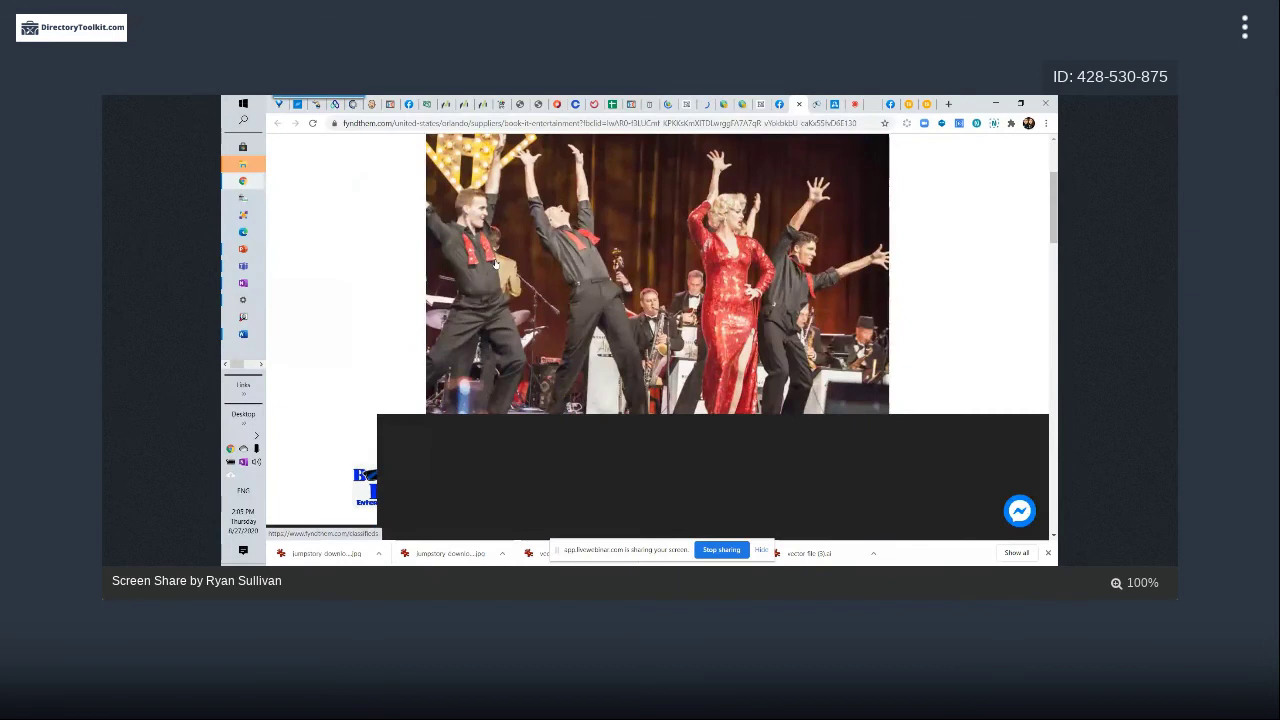
pyautogui.scroll(-3, 495, 263)
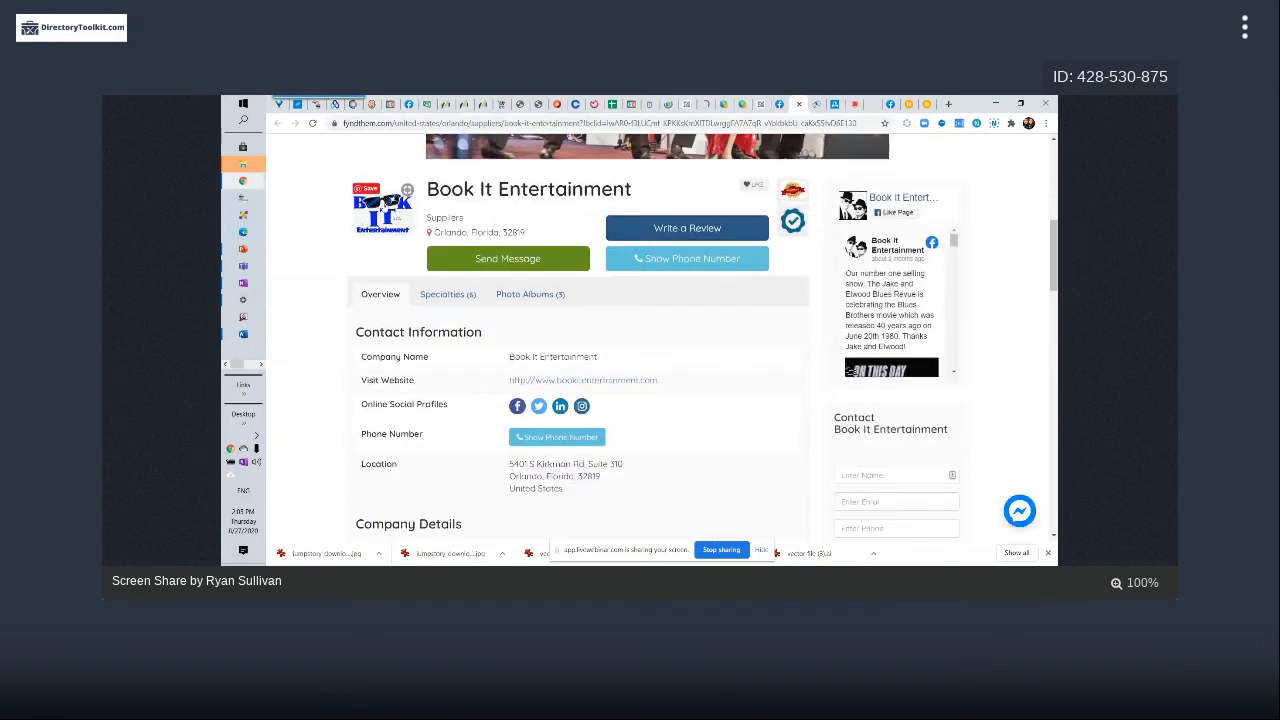
pyautogui.scroll(5, 827, 326)
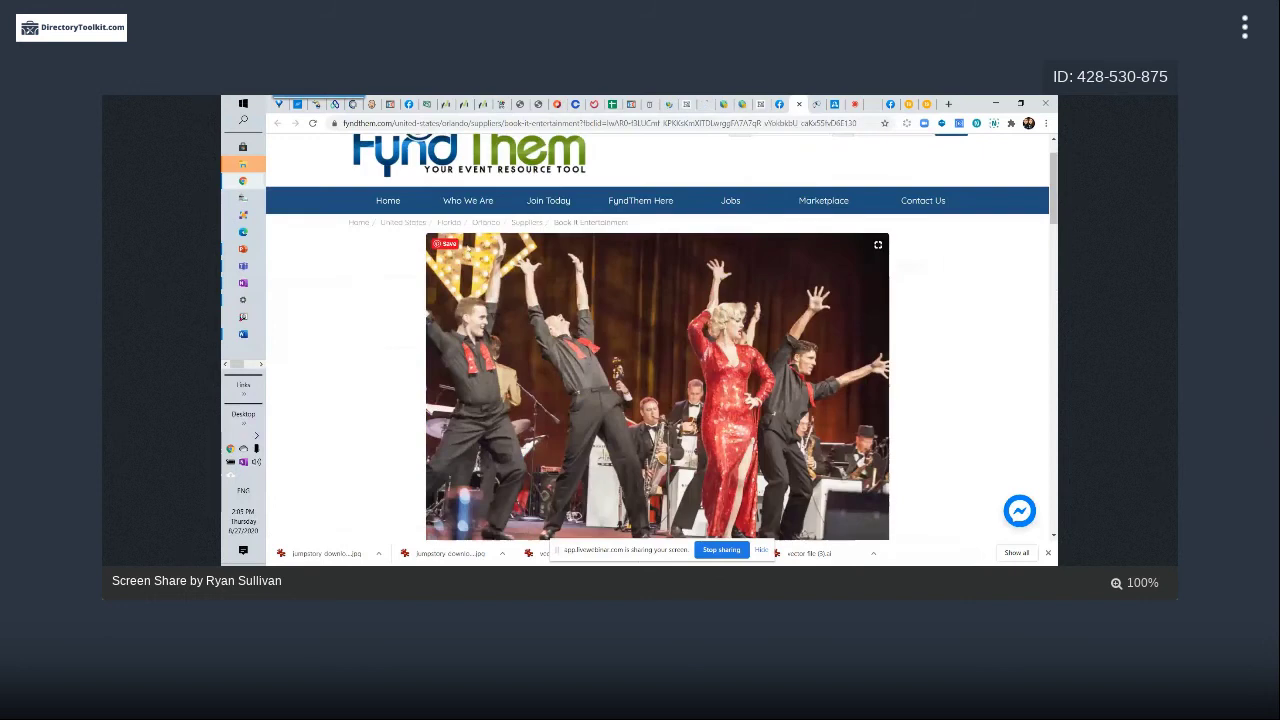
pyautogui.scroll(-1, 773, 290)
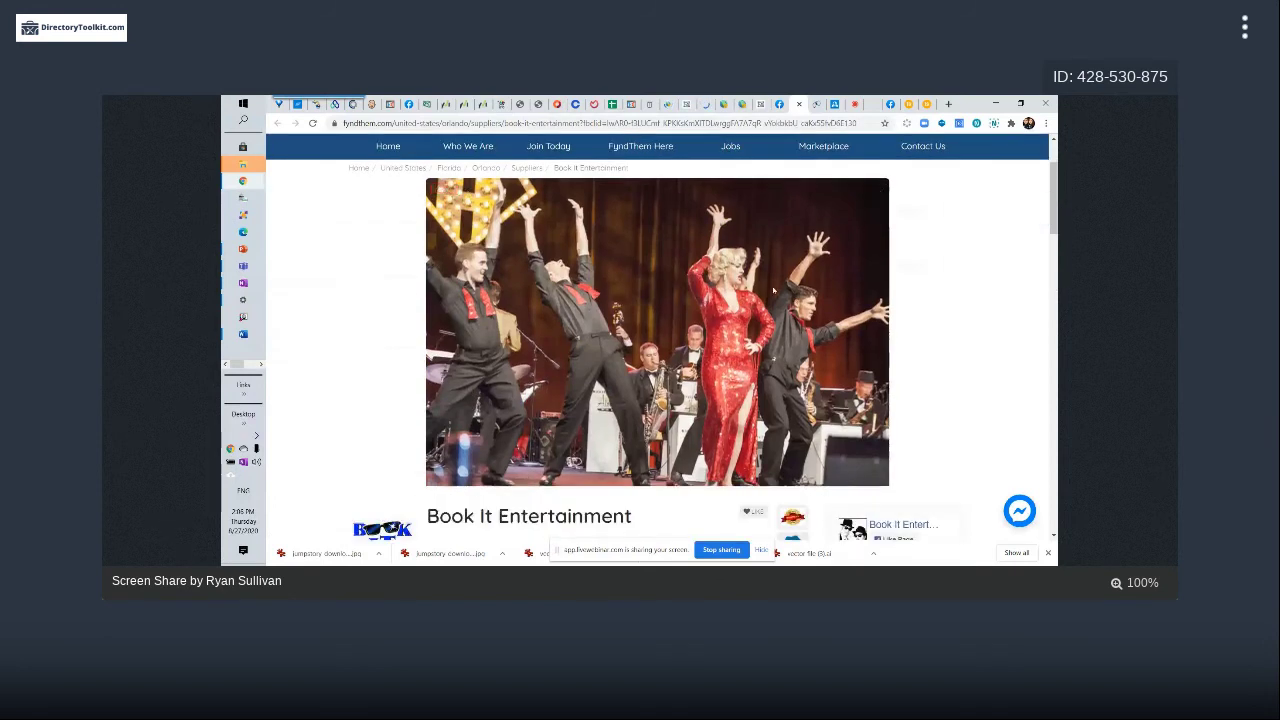
pyautogui.scroll(-1, 873, 285)
pyautogui.scroll(-4, 873, 285)
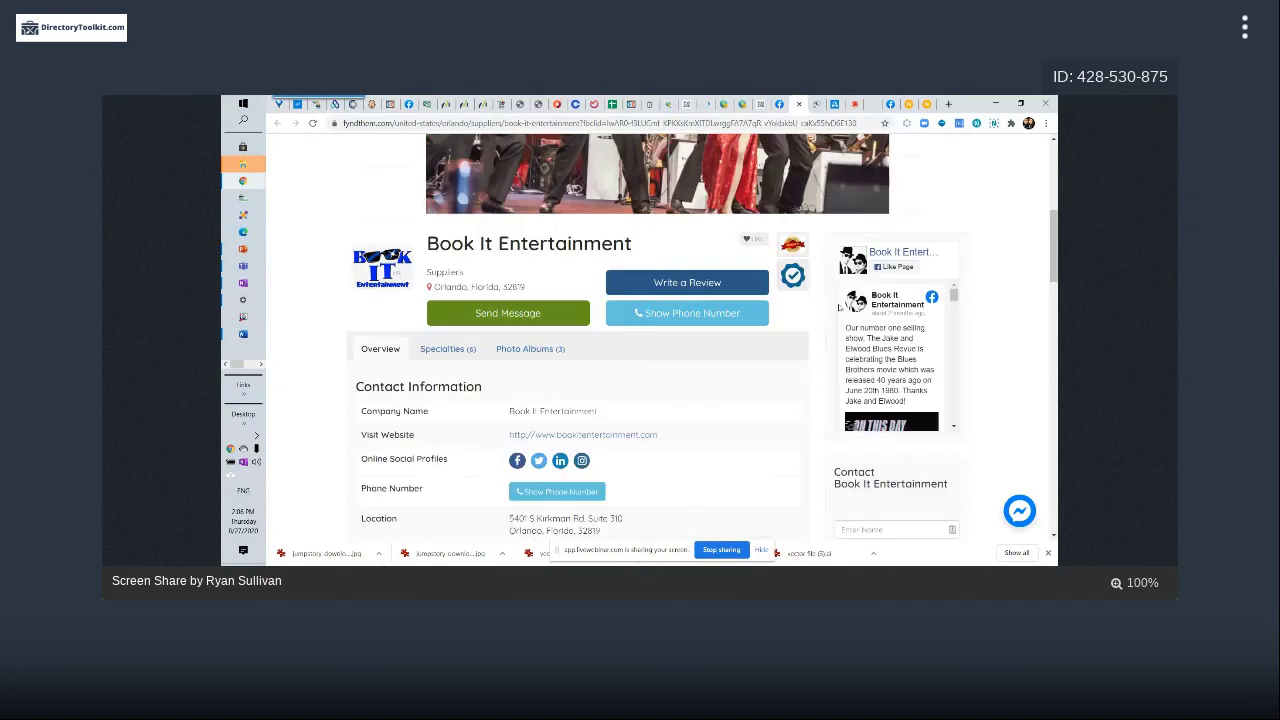
pyautogui.scroll(5, 659, 220)
pyautogui.scroll(-2, 659, 220)
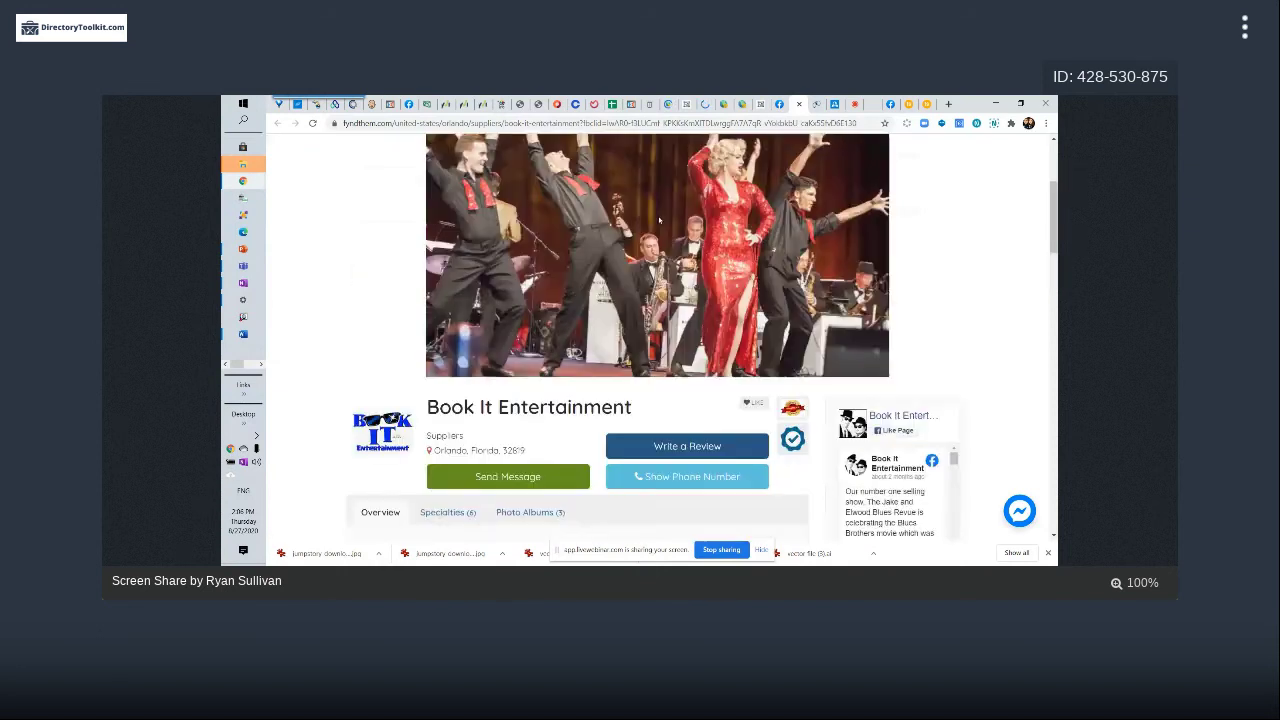
pyautogui.scroll(-3, 494, 370)
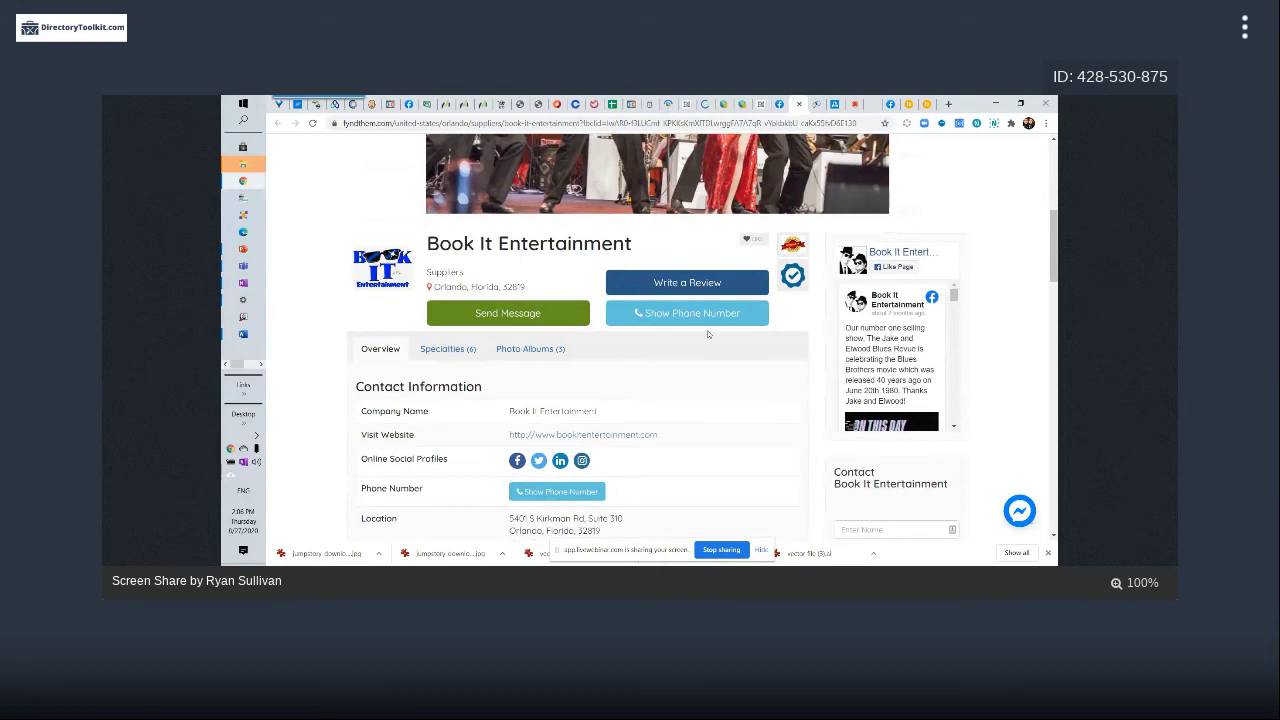
pyautogui.scroll(3, 707, 330)
pyautogui.scroll(2, 708, 335)
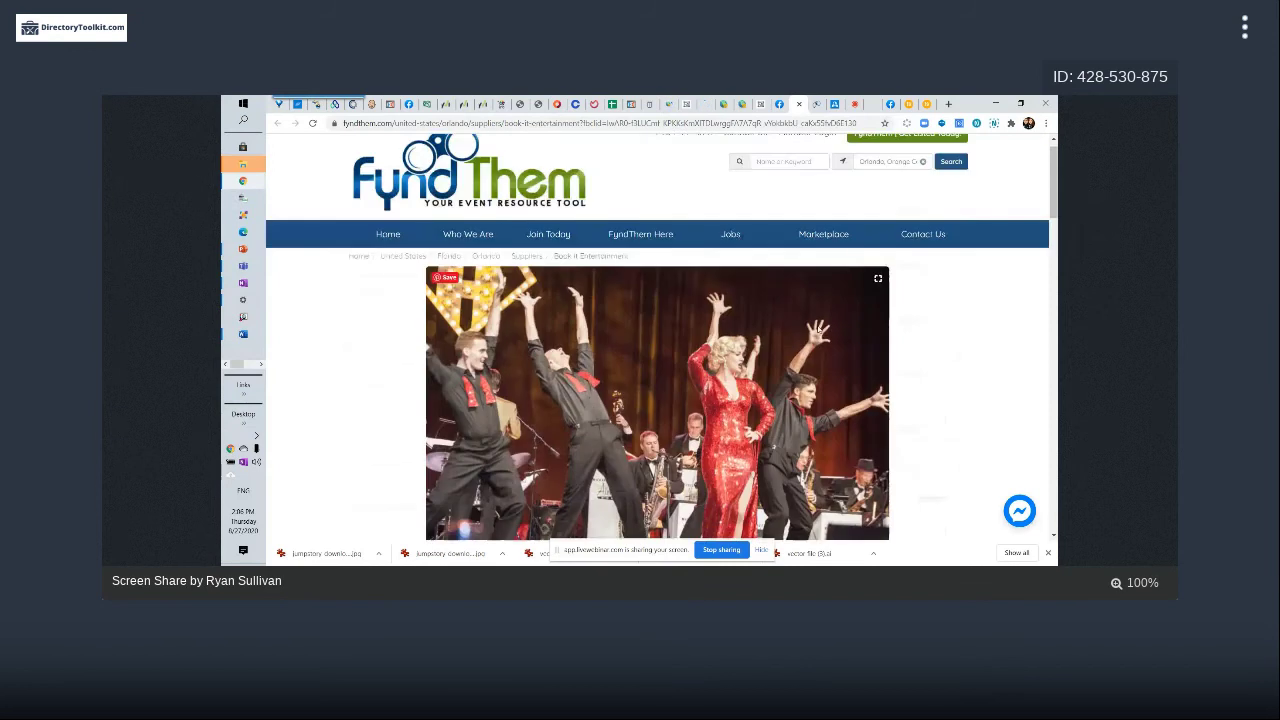
pyautogui.scroll(-3, 525, 462)
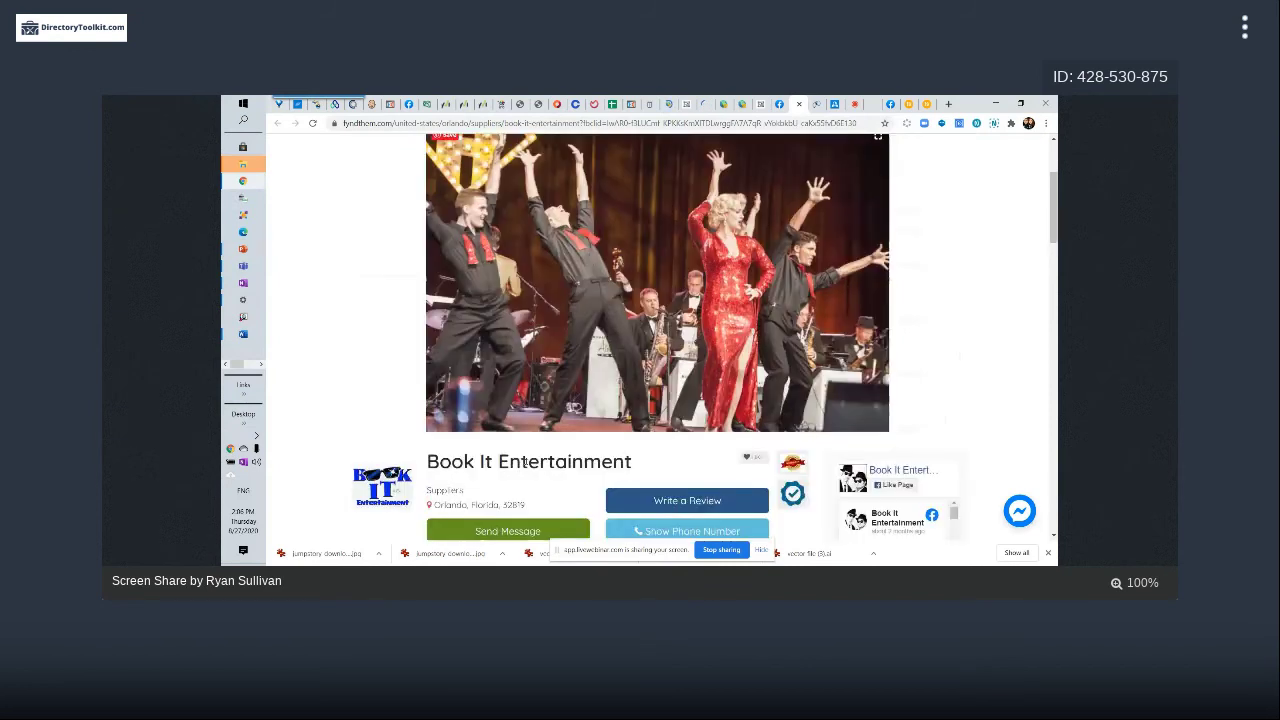
pyautogui.scroll(-5, 525, 462)
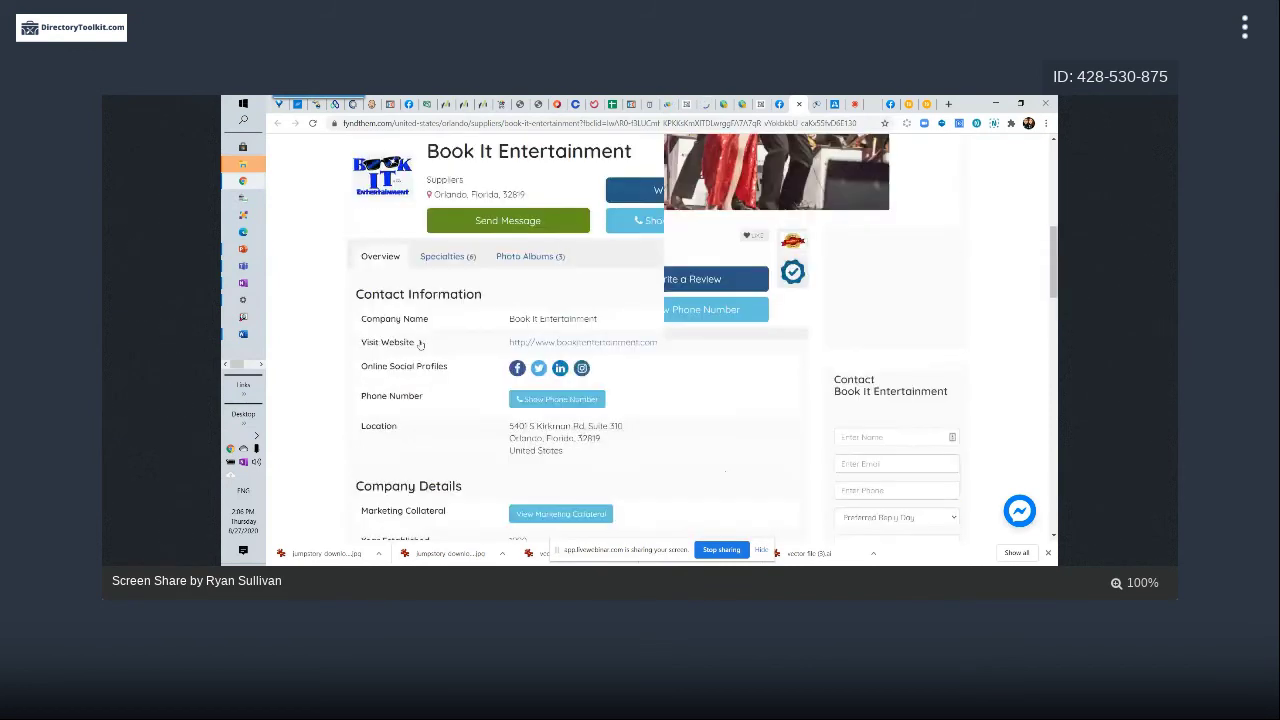
pyautogui.scroll(2, 420, 343)
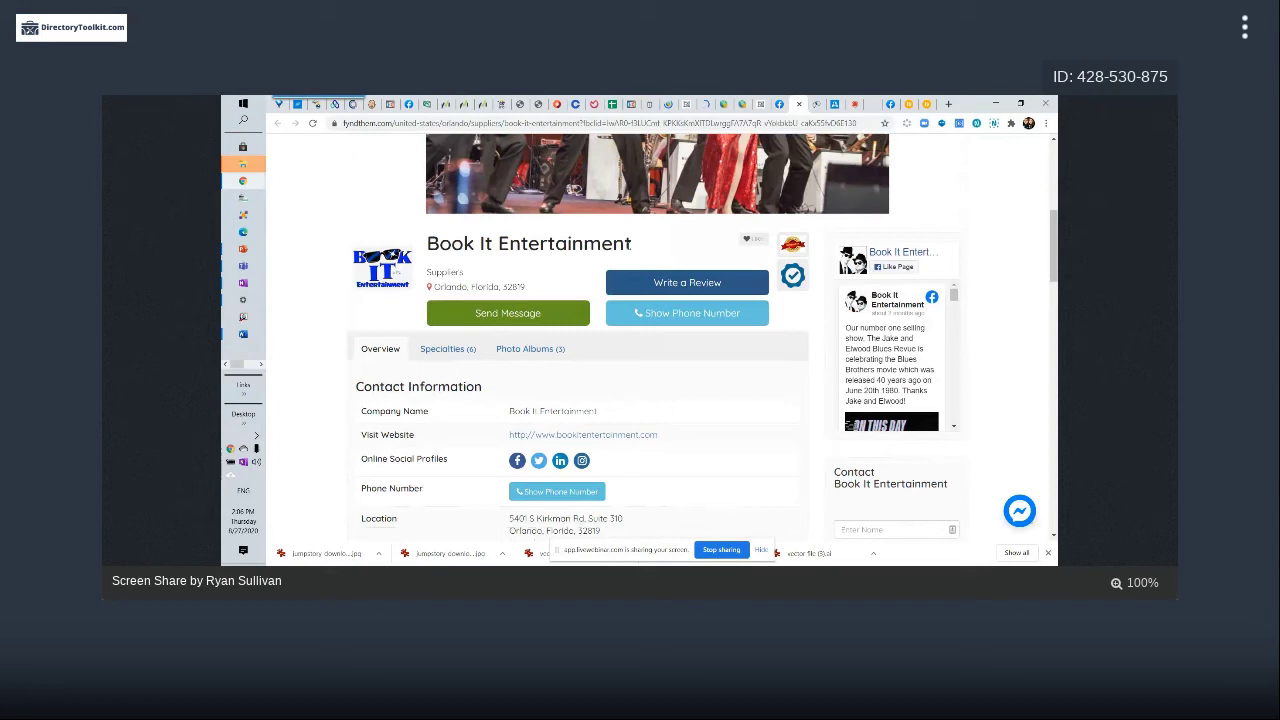
pyautogui.moveTo(627, 243); pyautogui.dragTo(640, 243)
pyautogui.scroll(2, 834, 209)
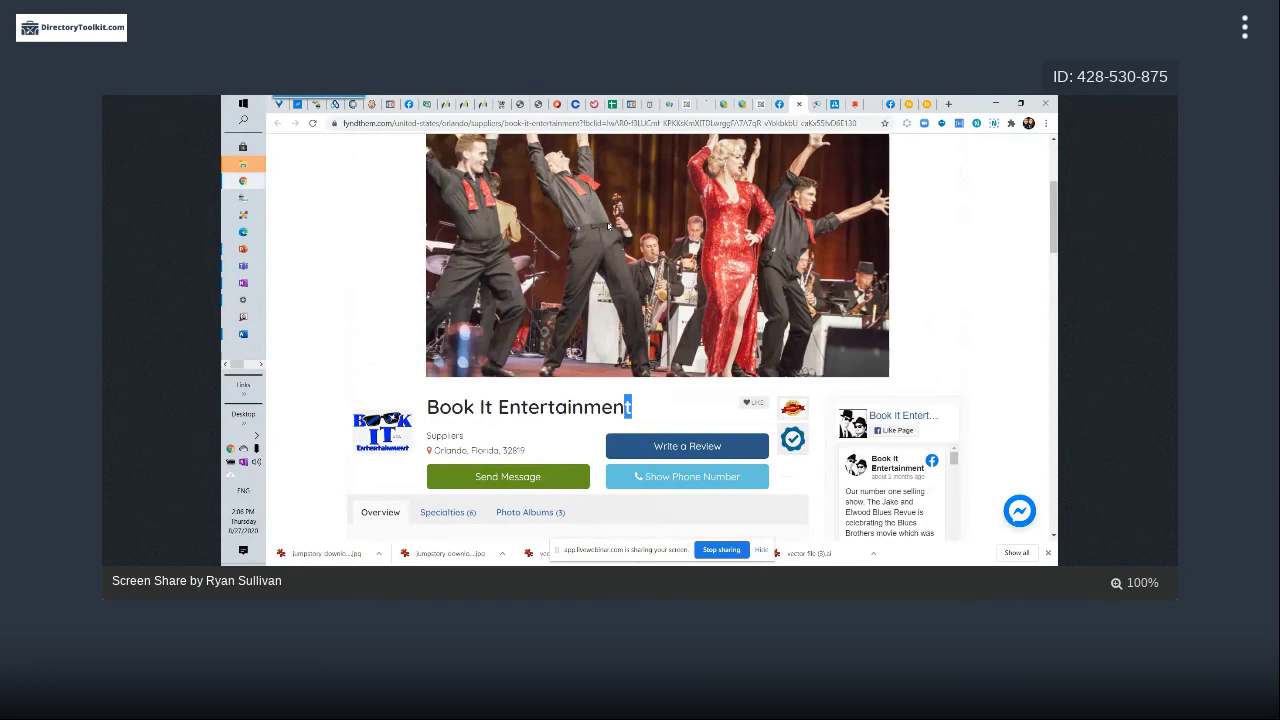
pyautogui.hotkey('alt', 'Left')
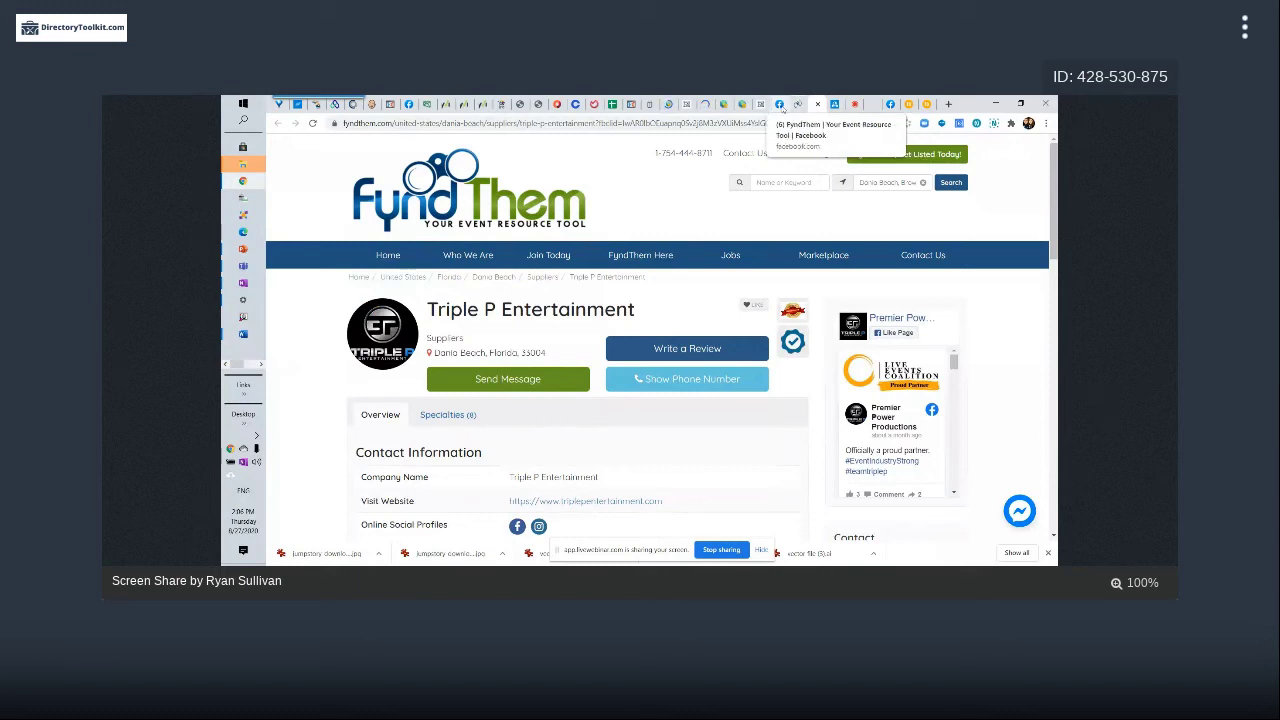
# View the FyndThem Facebook group's welcome post for Triple P Entertainment, then go back to the Book It Entertainment listing
pyautogui.click(781, 105)
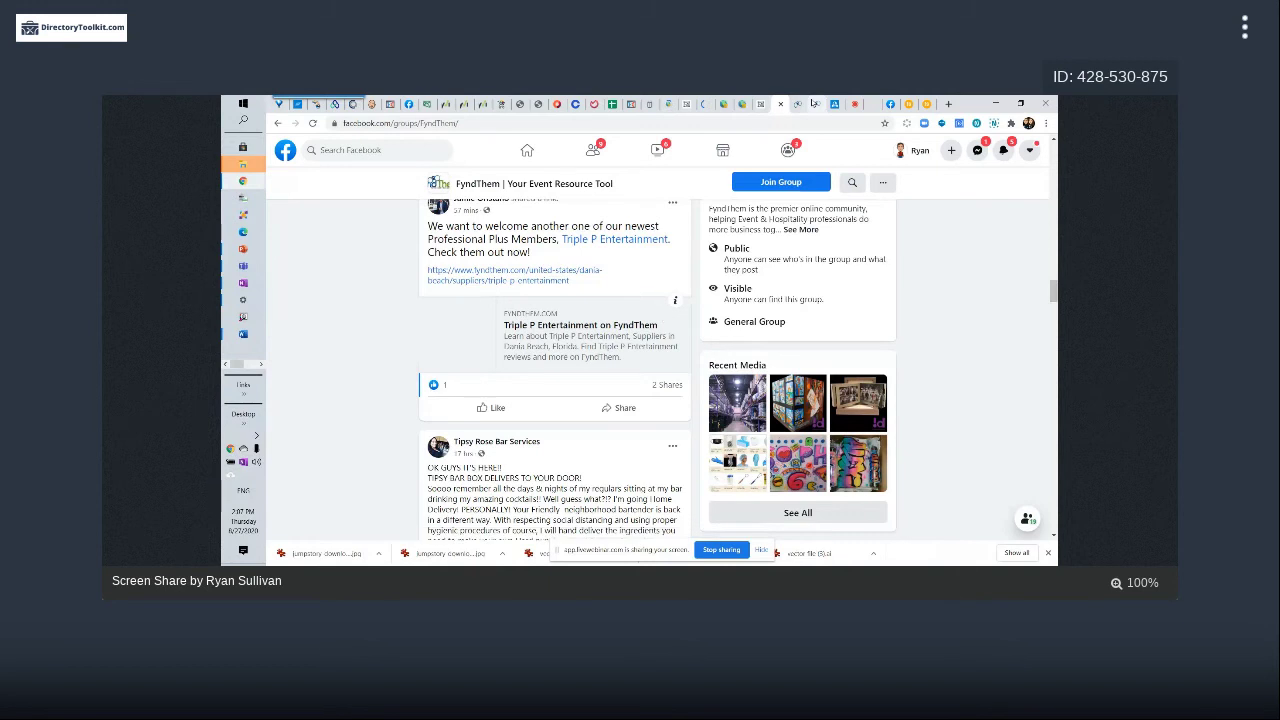
pyautogui.click(798, 104)
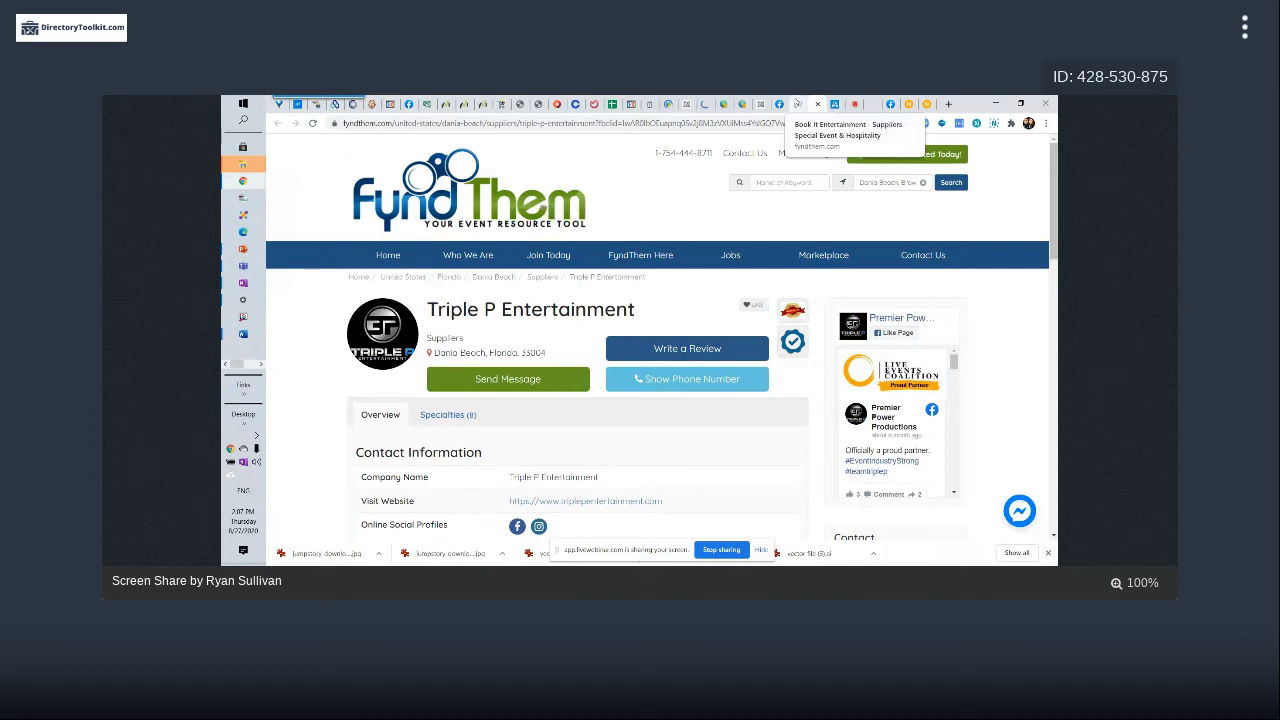
pyautogui.click(805, 104)
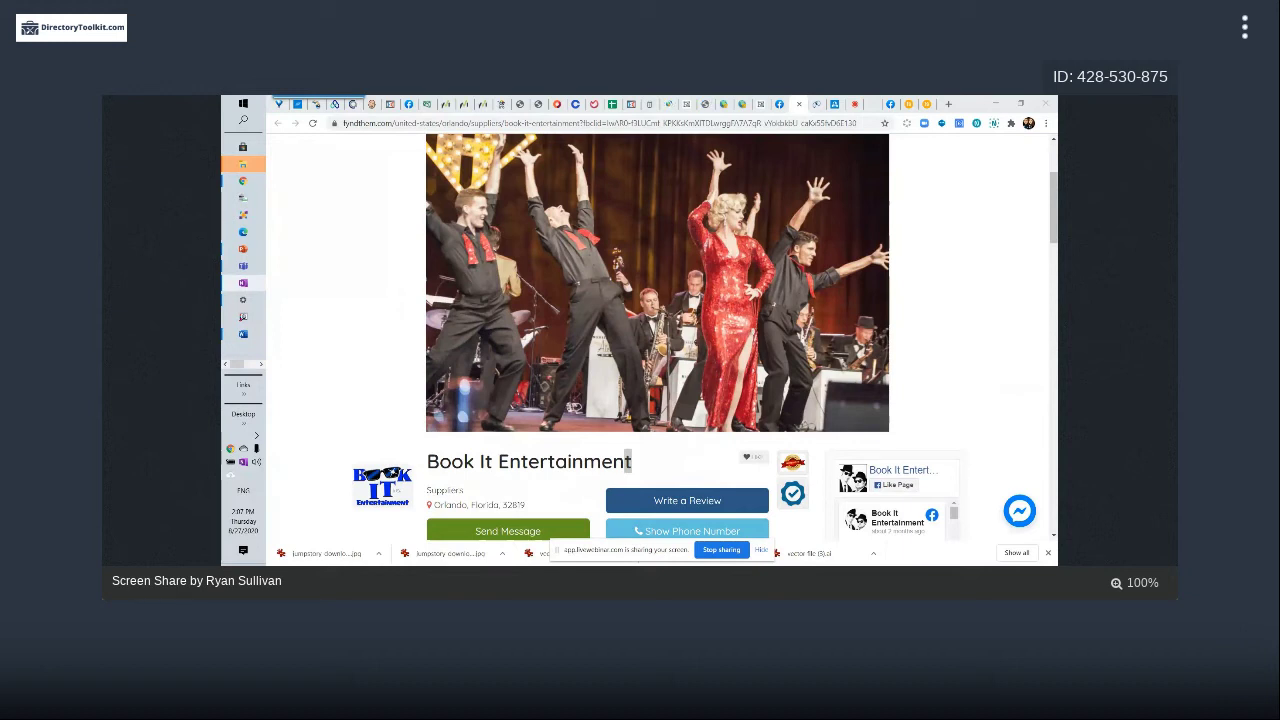
pyautogui.click(947, 105)
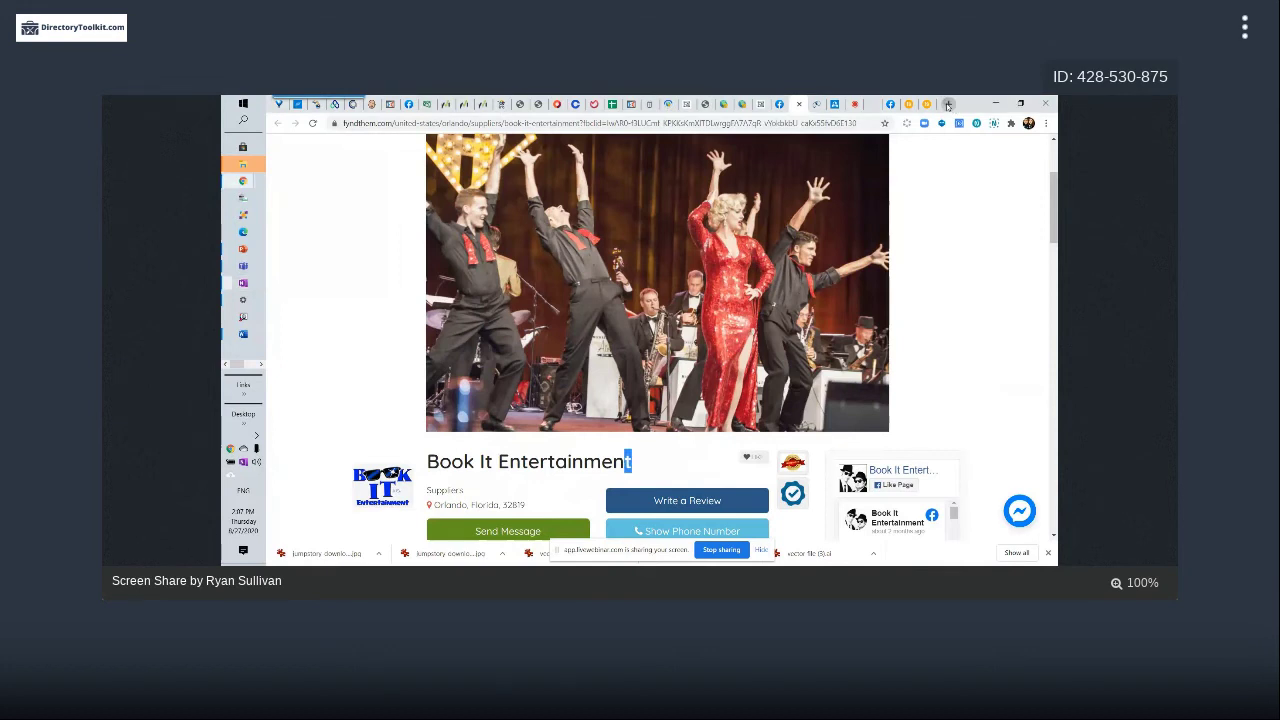
pyautogui.click(947, 105)
# Go to bootstrap.brilliantdirectories.com/support/solutions and search the solutions for 'heirarchy'
pyautogui.write('bootstrap.brilliantdirectories.com/support/solutions')
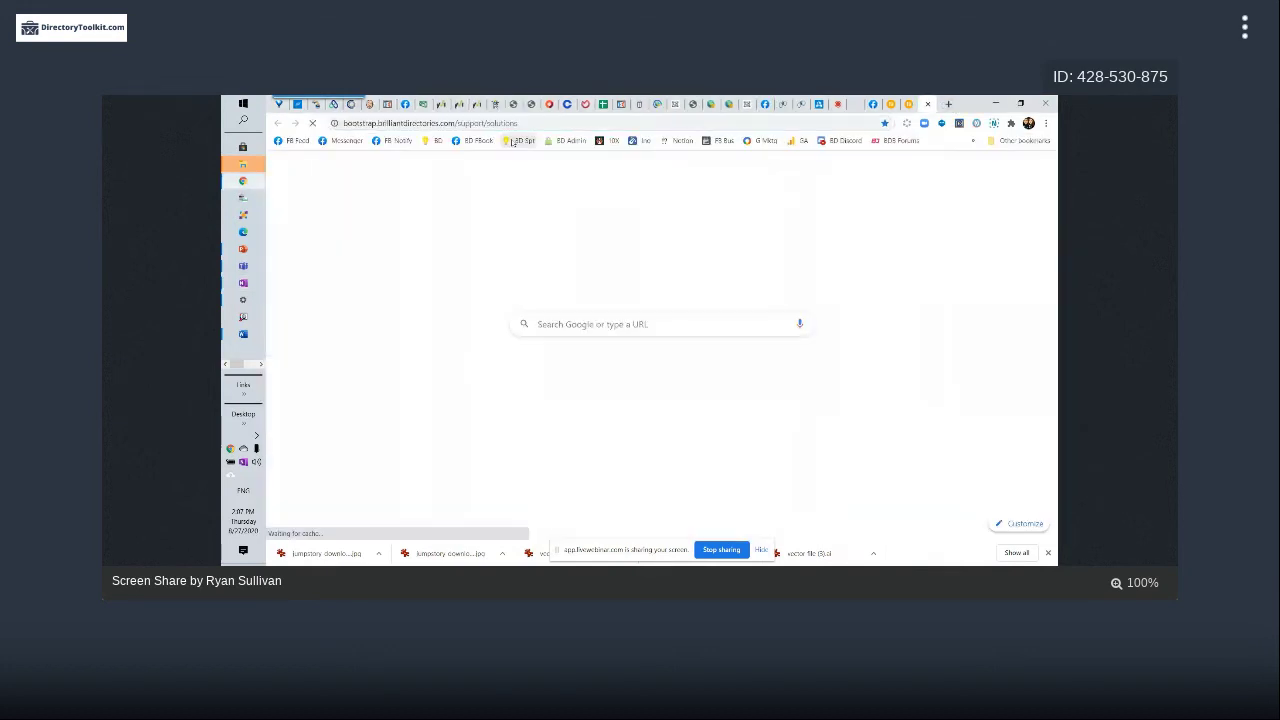
pyautogui.press('Return')
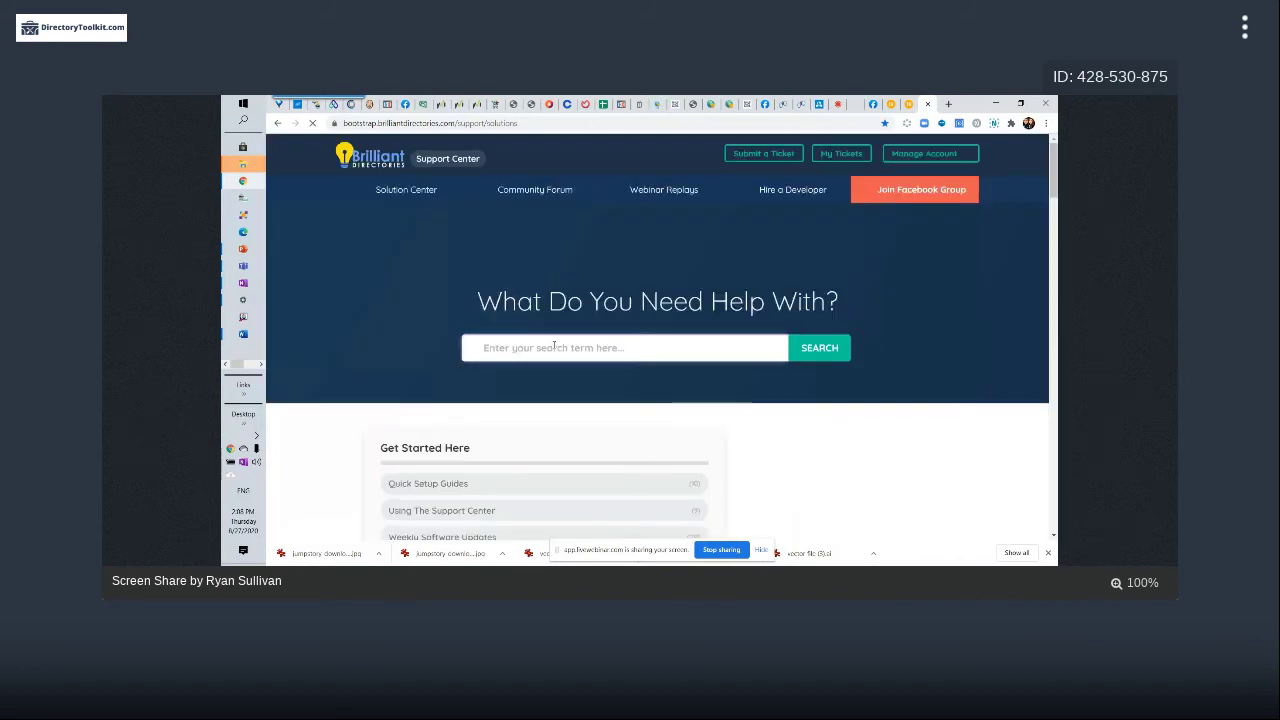
pyautogui.click(554, 347)
pyautogui.write('hel')
pyautogui.write('rarchy')
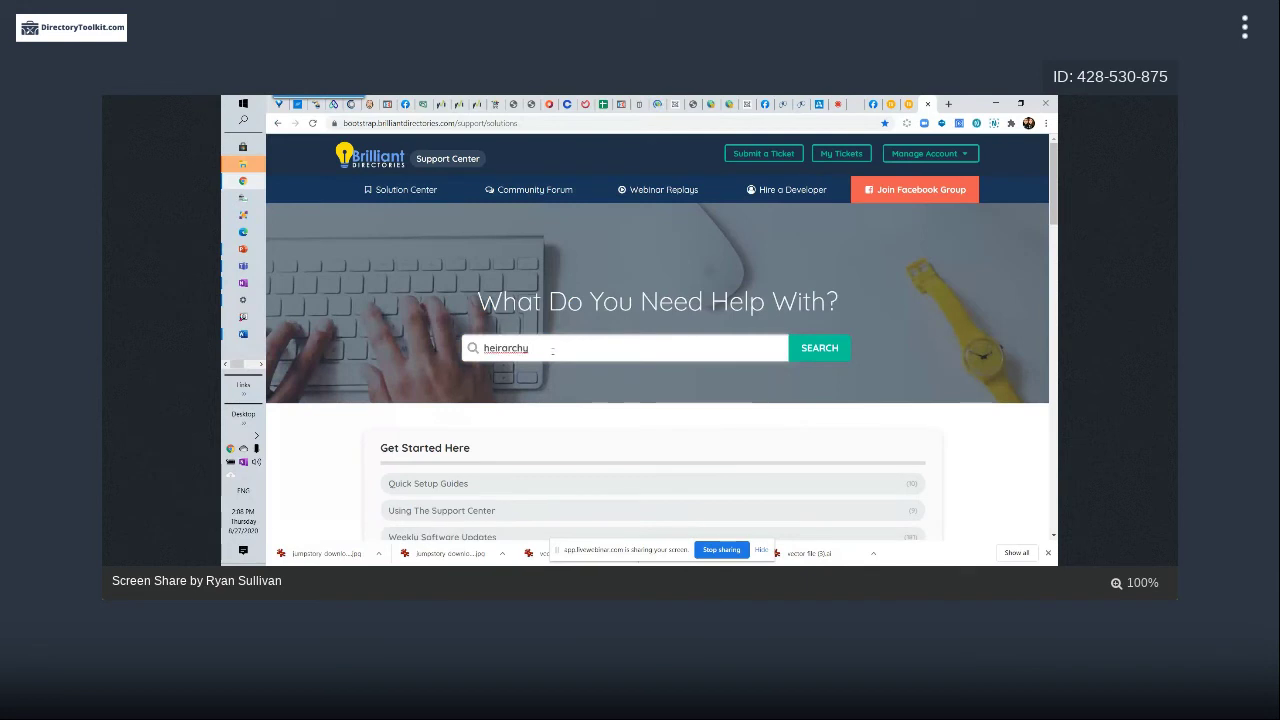
pyautogui.press('Return')
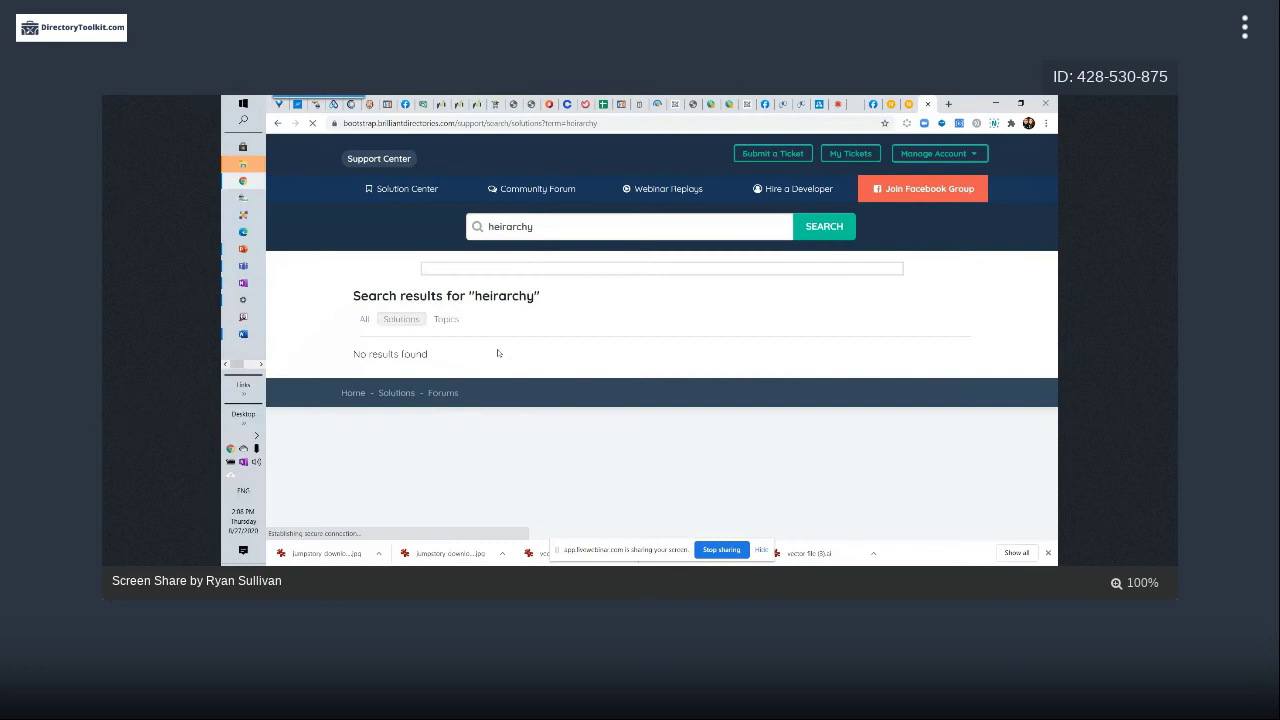
# Correct the search term to 'hierarchy' and rerun the search, which reports no results
pyautogui.rightClick(520, 228)
pyautogui.click(515, 229)
pyautogui.doubleClick(512, 230)
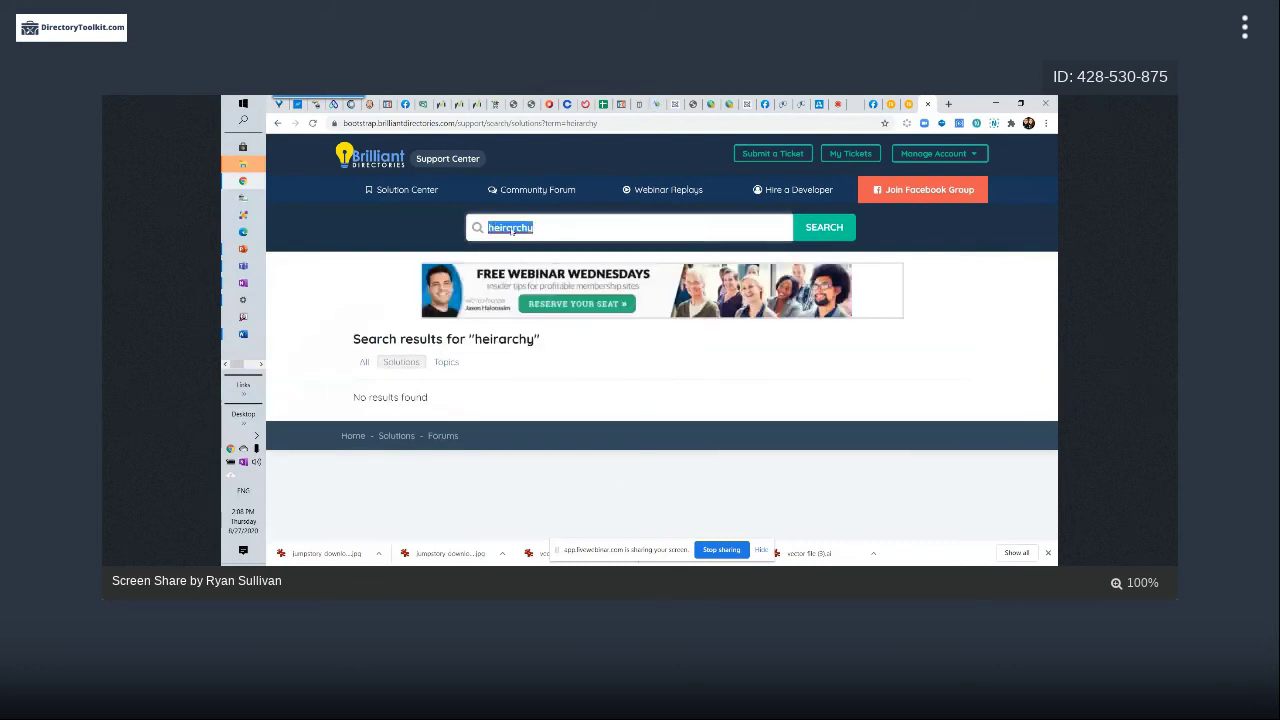
pyautogui.write('hierarchy')
pyautogui.click(822, 230)
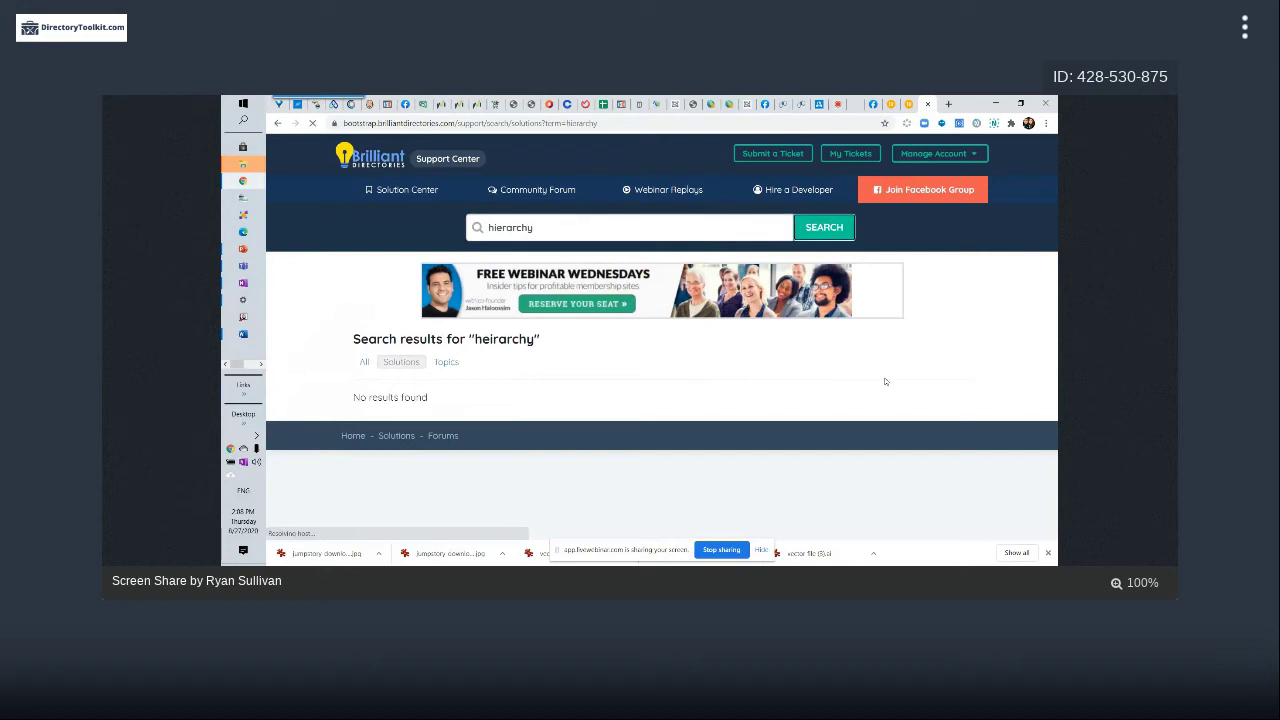
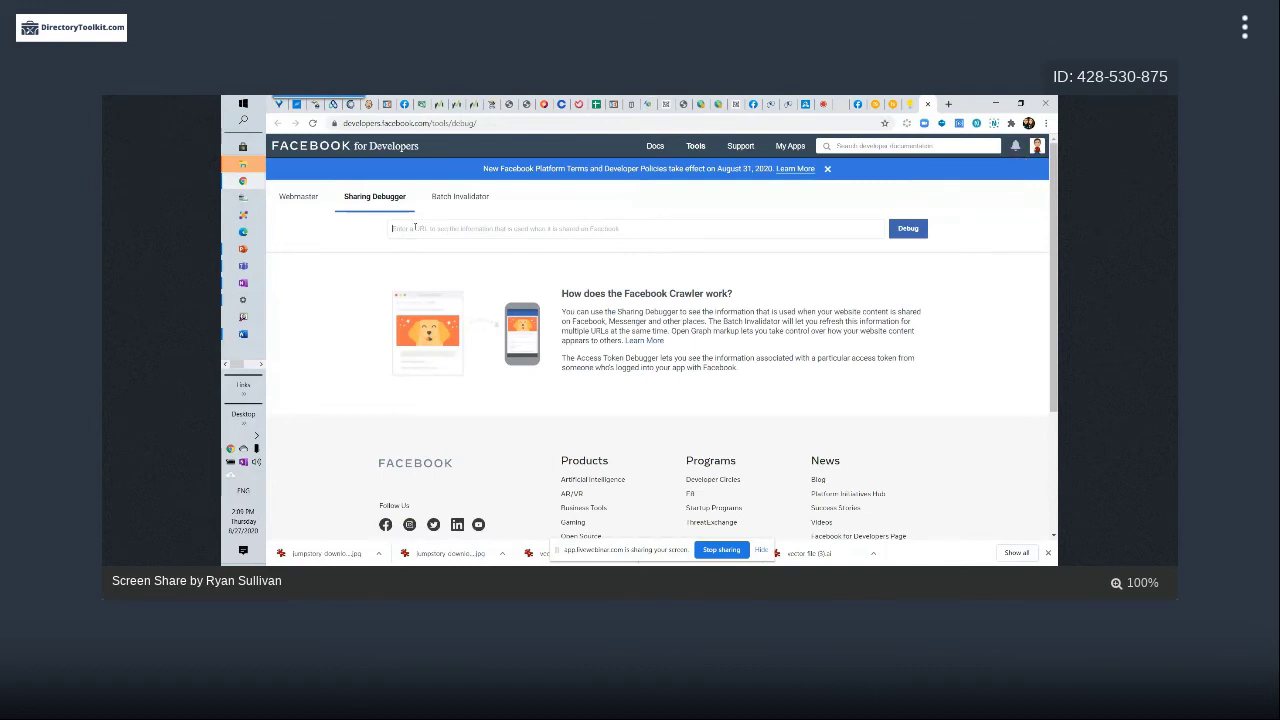
# Open the Triple P Entertainment listing on FyndThem and copy its full web address
pyautogui.click(842, 103)
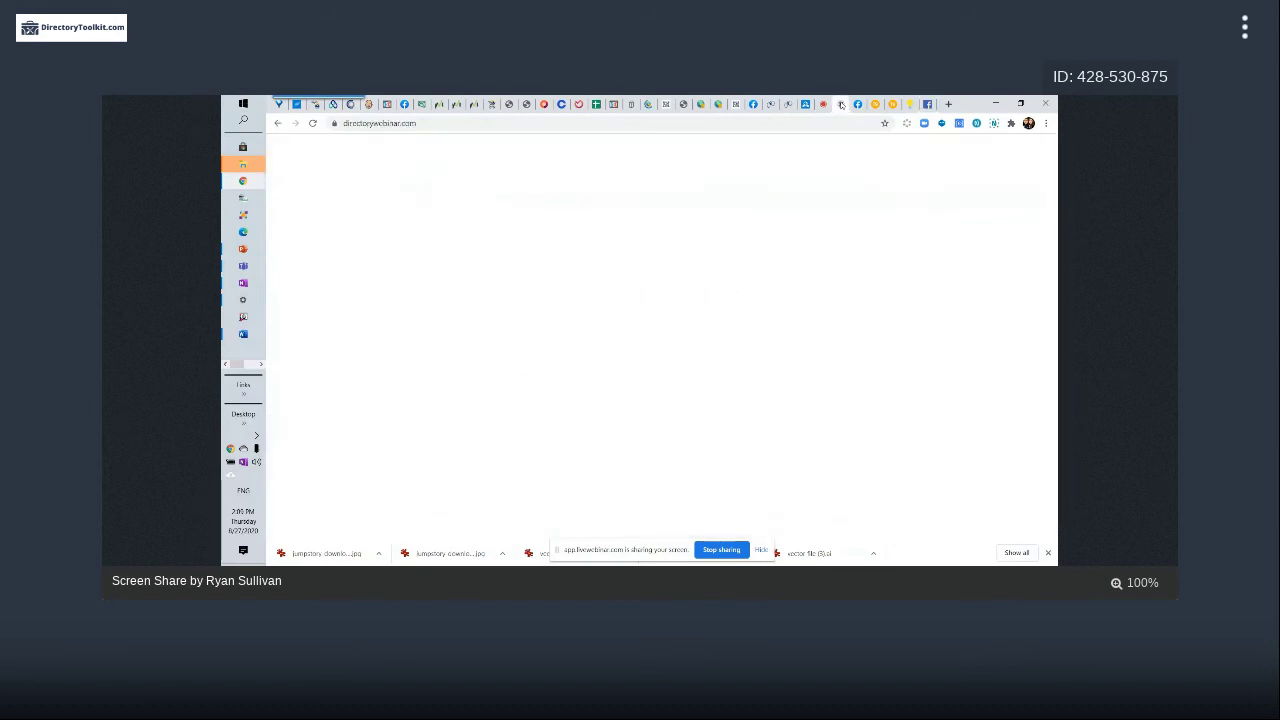
pyautogui.click(789, 104)
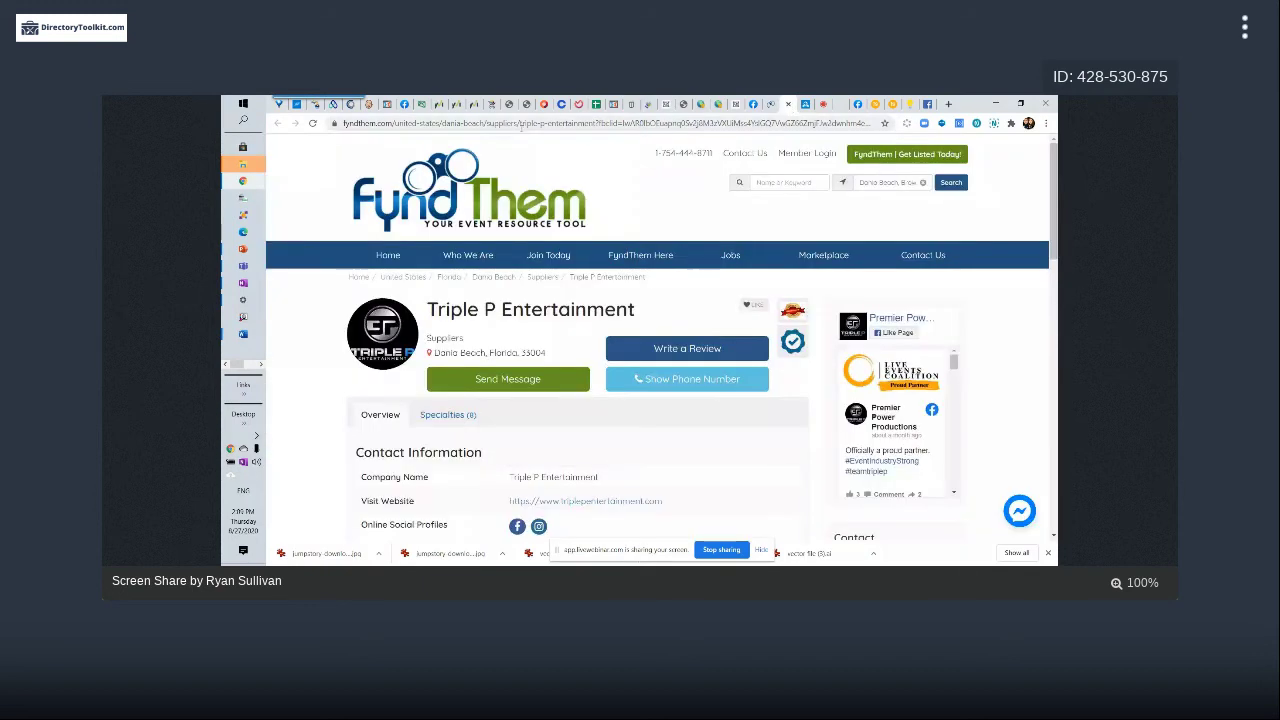
pyautogui.click(479, 127)
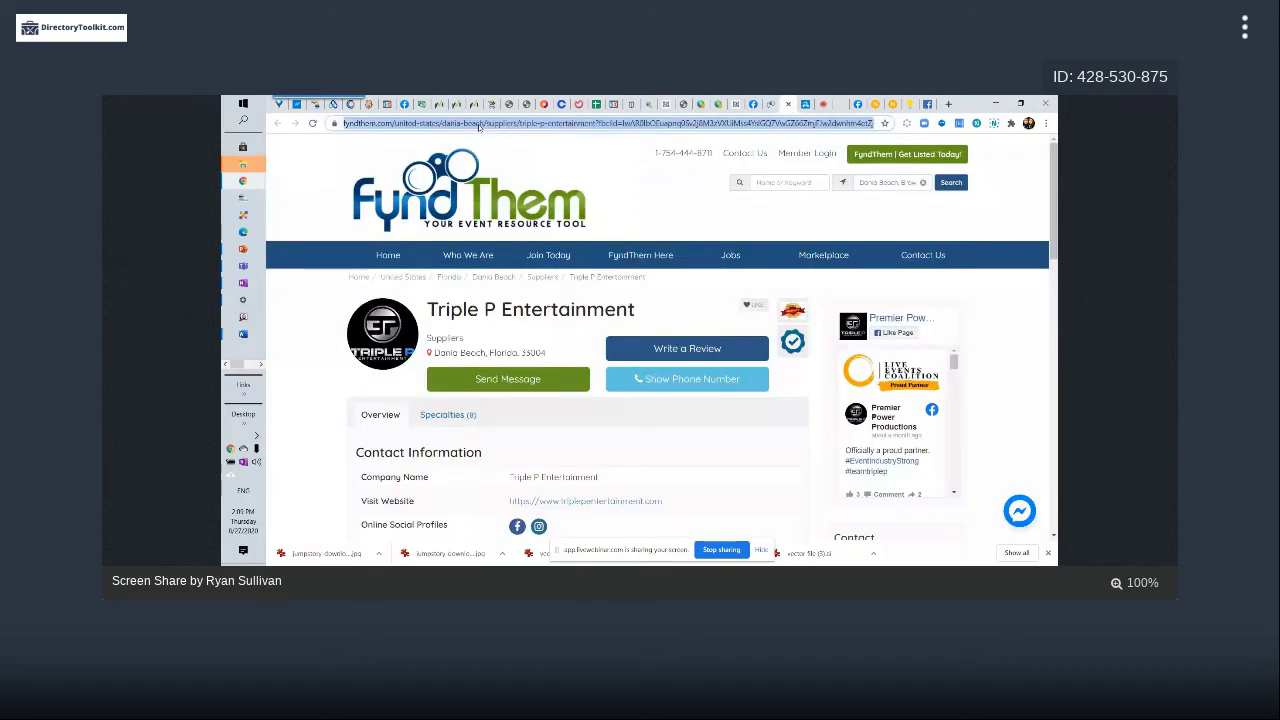
pyautogui.hotkey('ctrl', 'c')
# Debug the listing address in the Sharing Debugger, then delete its ?fbclid= tracking tail
pyautogui.click(917, 104)
pyautogui.hotkey('ctrl', 'v')
pyautogui.press('Return')
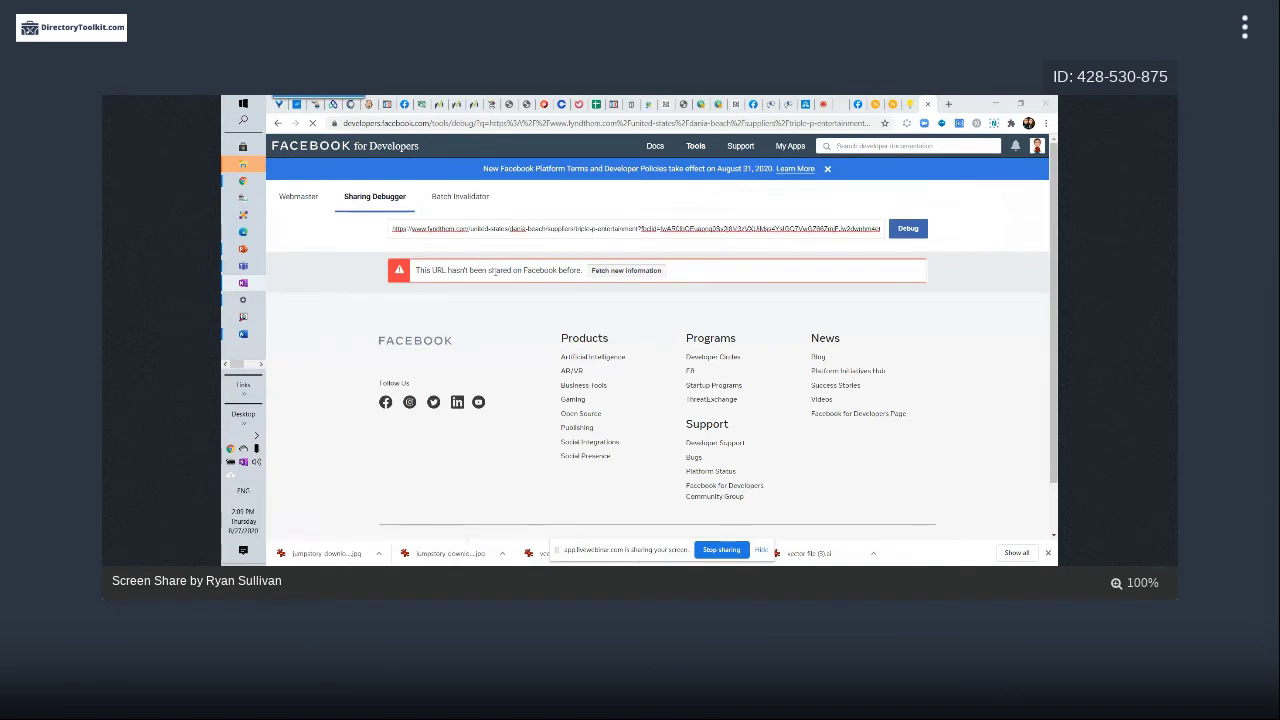
pyautogui.moveTo(639, 229); pyautogui.dragTo(881, 229)
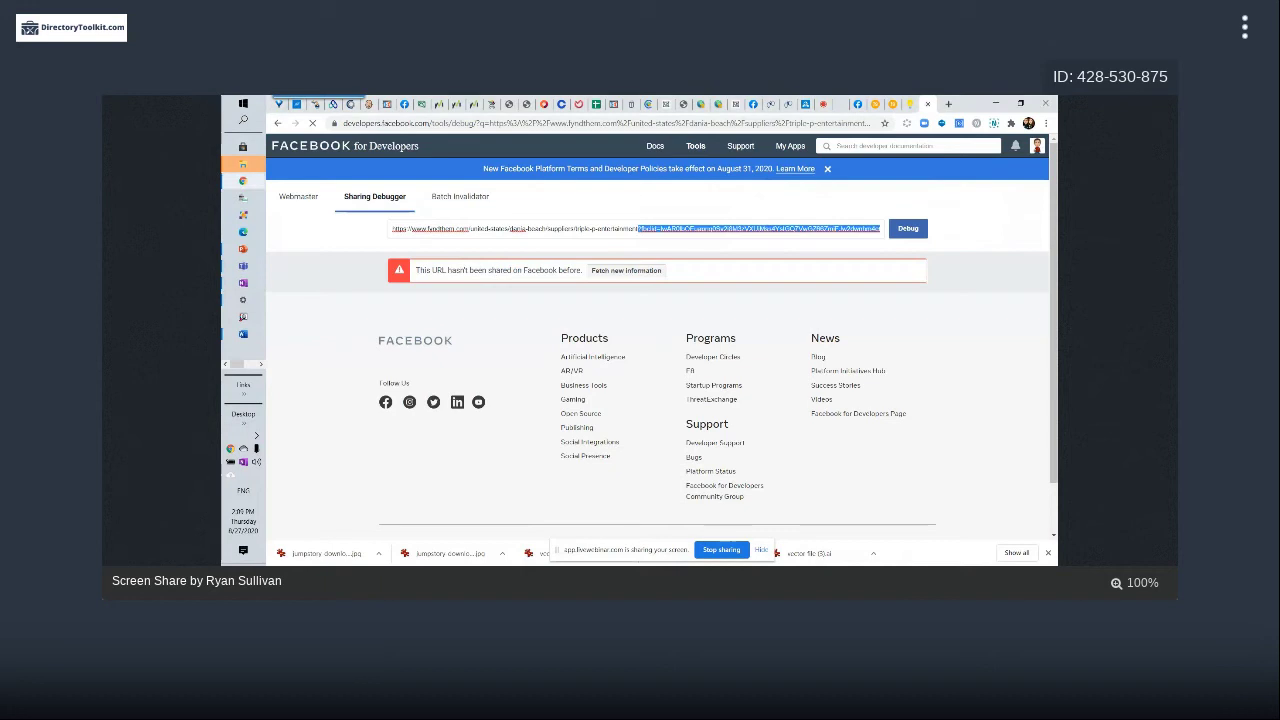
pyautogui.press('BackSpace')
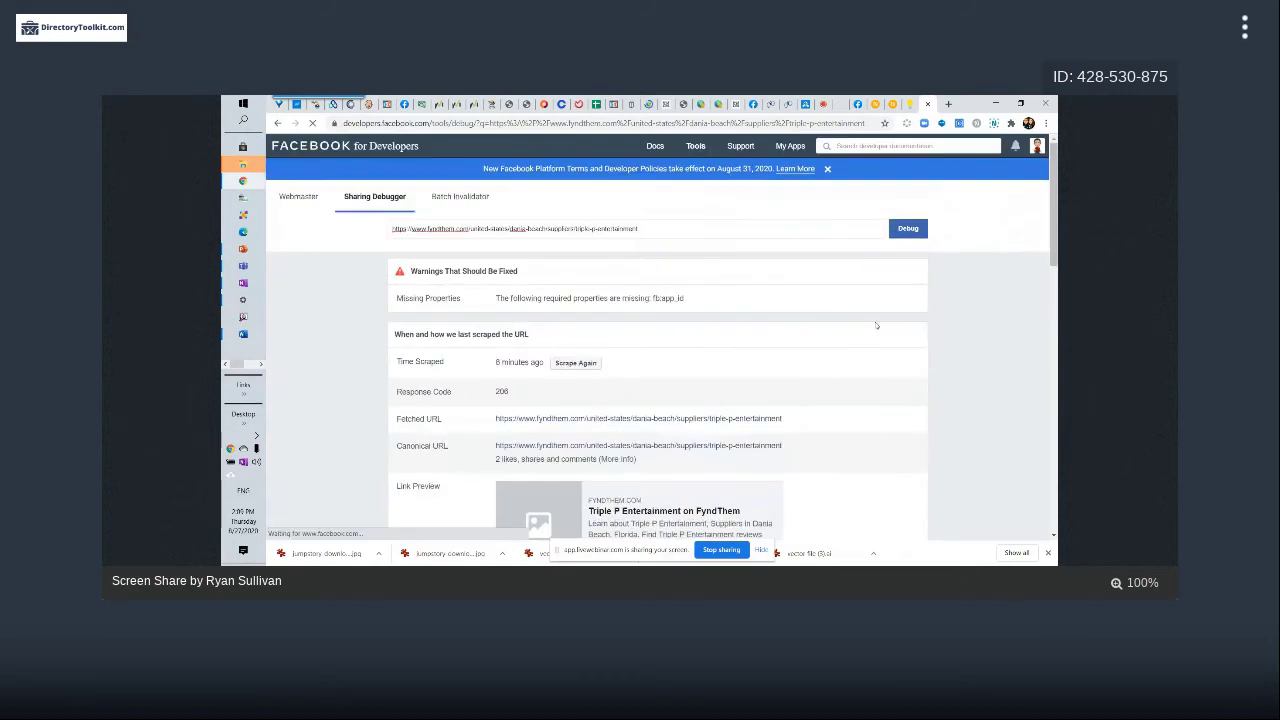
# Review the debugger results, then reload to re-run the debug on the trimmed address
pyautogui.scroll(-2, 874, 294)
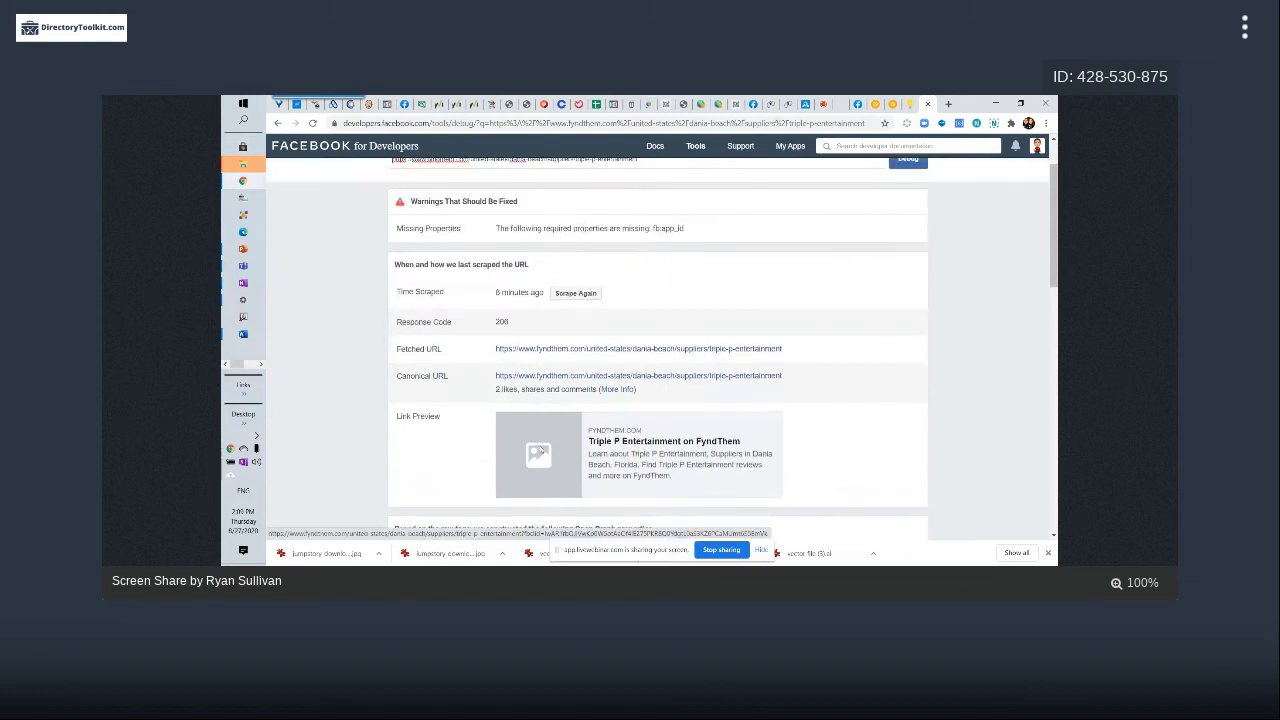
pyautogui.scroll(2, 545, 380)
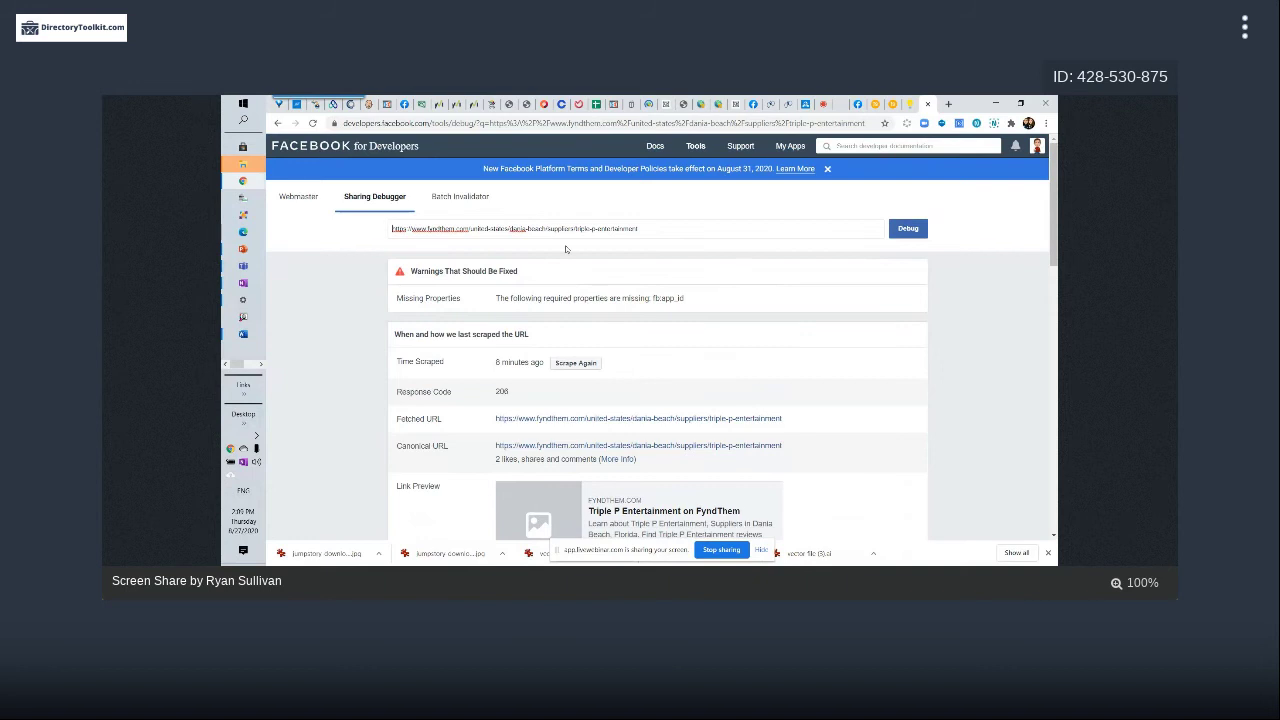
pyautogui.scroll(-2, 608, 297)
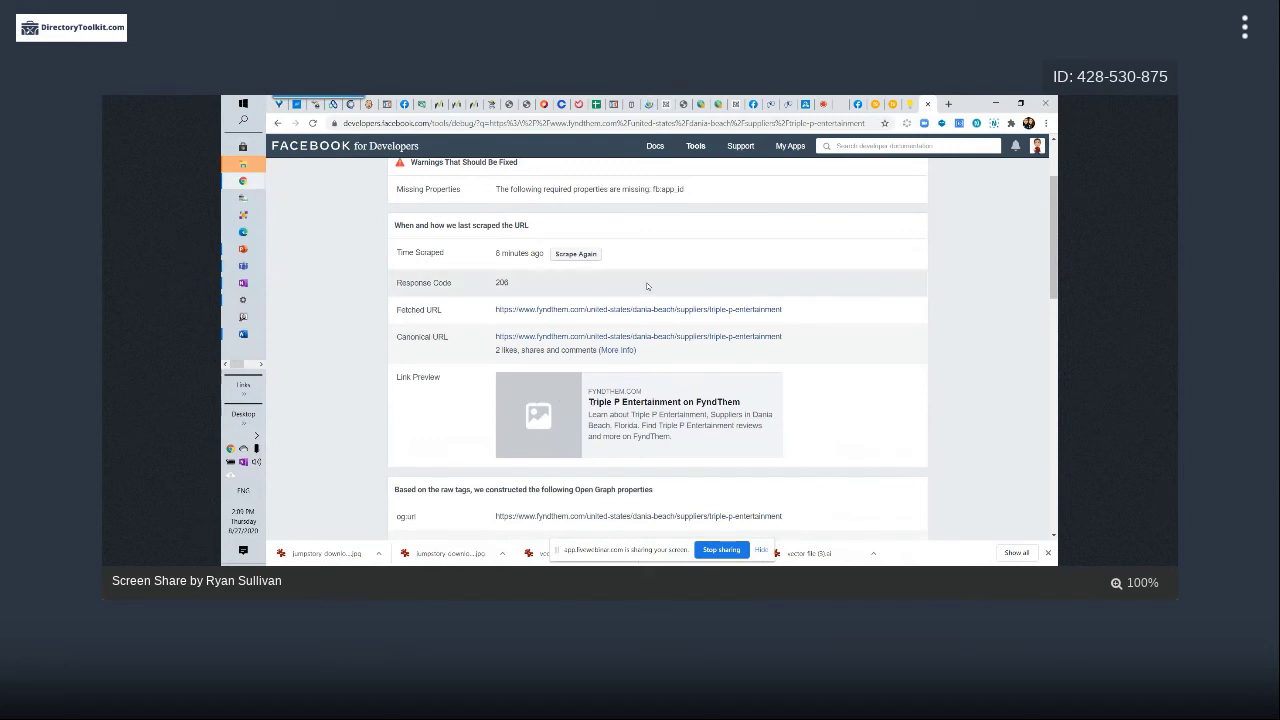
pyautogui.press('F5')
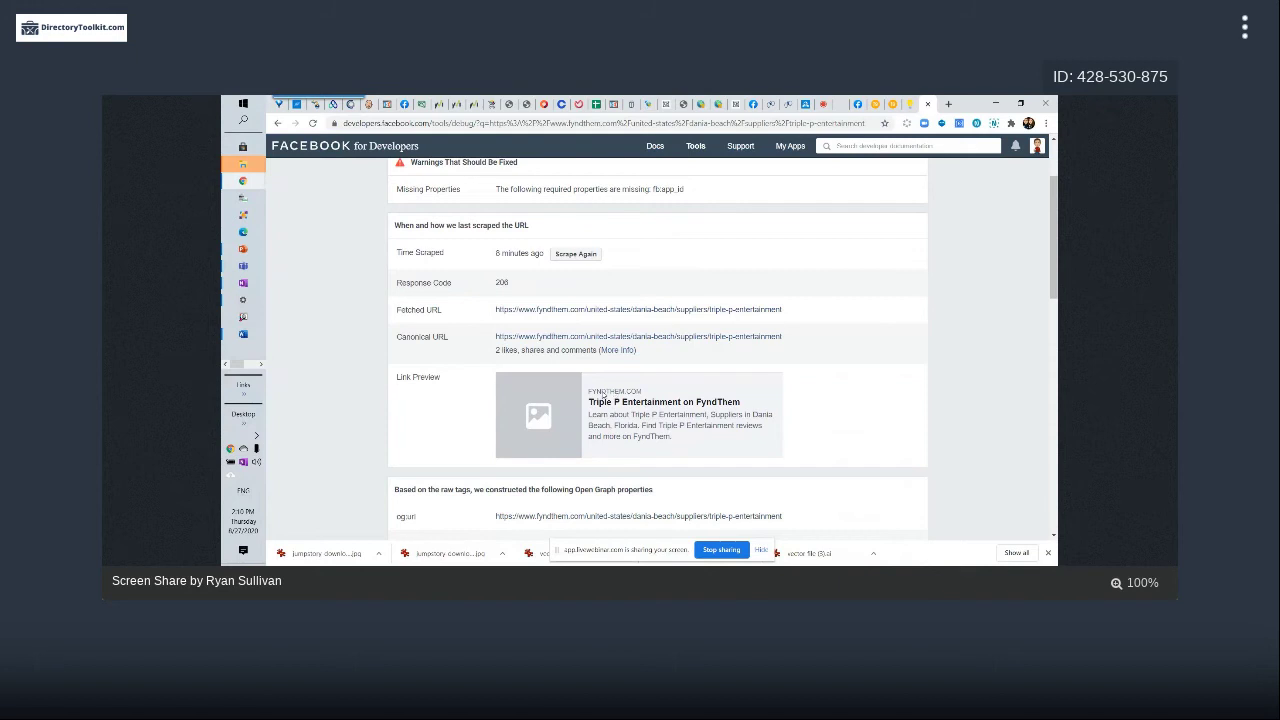
pyautogui.scroll(3, 728, 271)
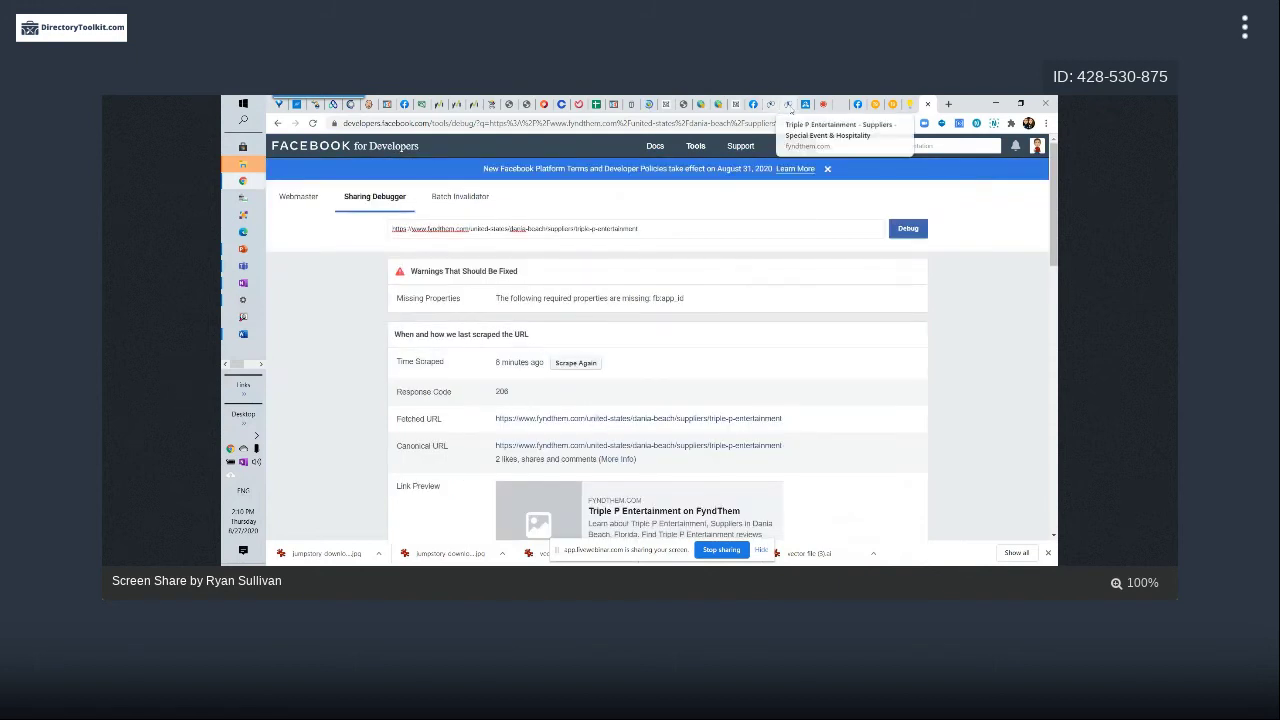
# Check the FyndThem listing page, then return and review the Open Graph properties, such as og:type website
pyautogui.click(790, 108)
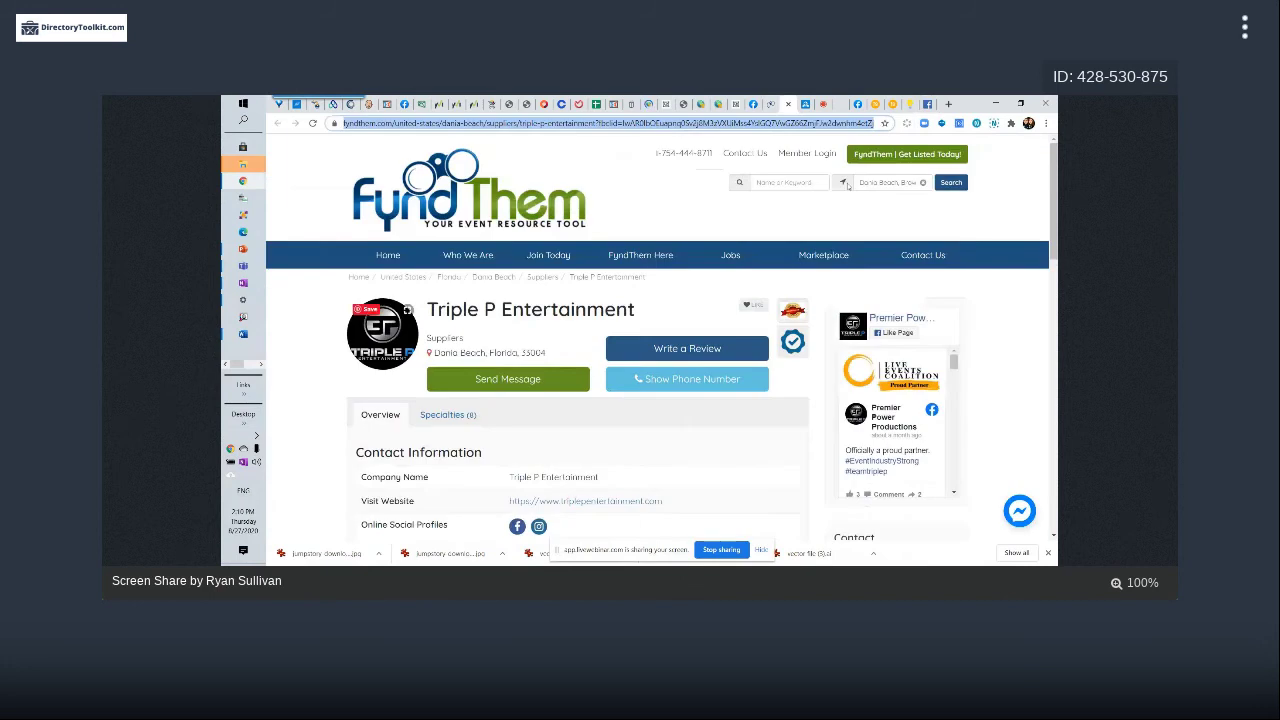
pyautogui.click(912, 104)
pyautogui.scroll(-2, 657, 350)
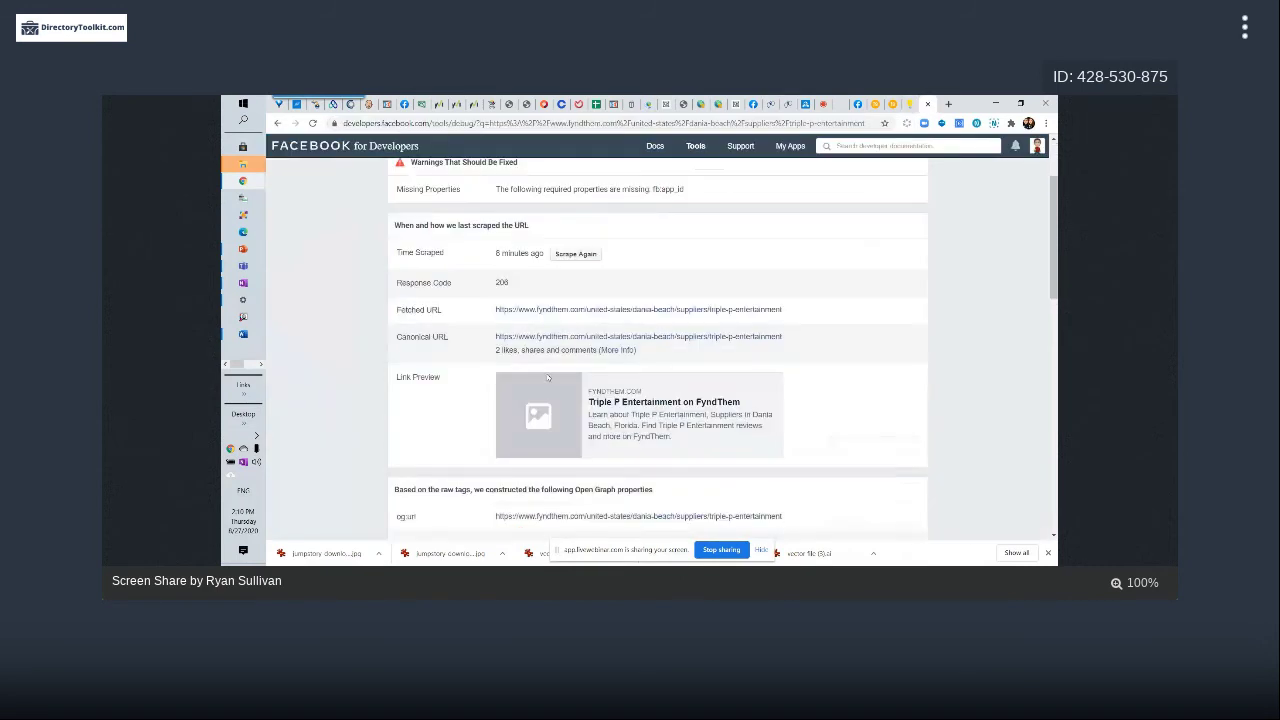
pyautogui.scroll(-1, 580, 390)
pyautogui.scroll(1, 610, 395)
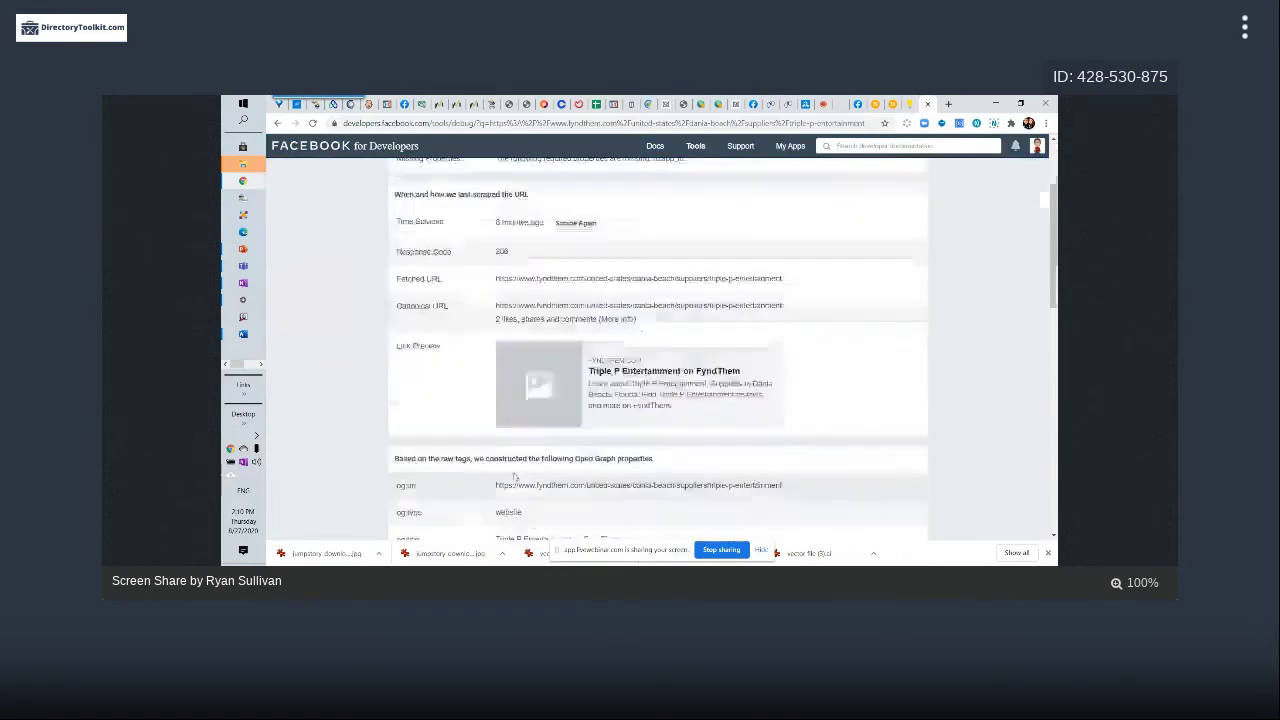
pyautogui.scroll(-1, 600, 370)
pyautogui.scroll(2, 591, 362)
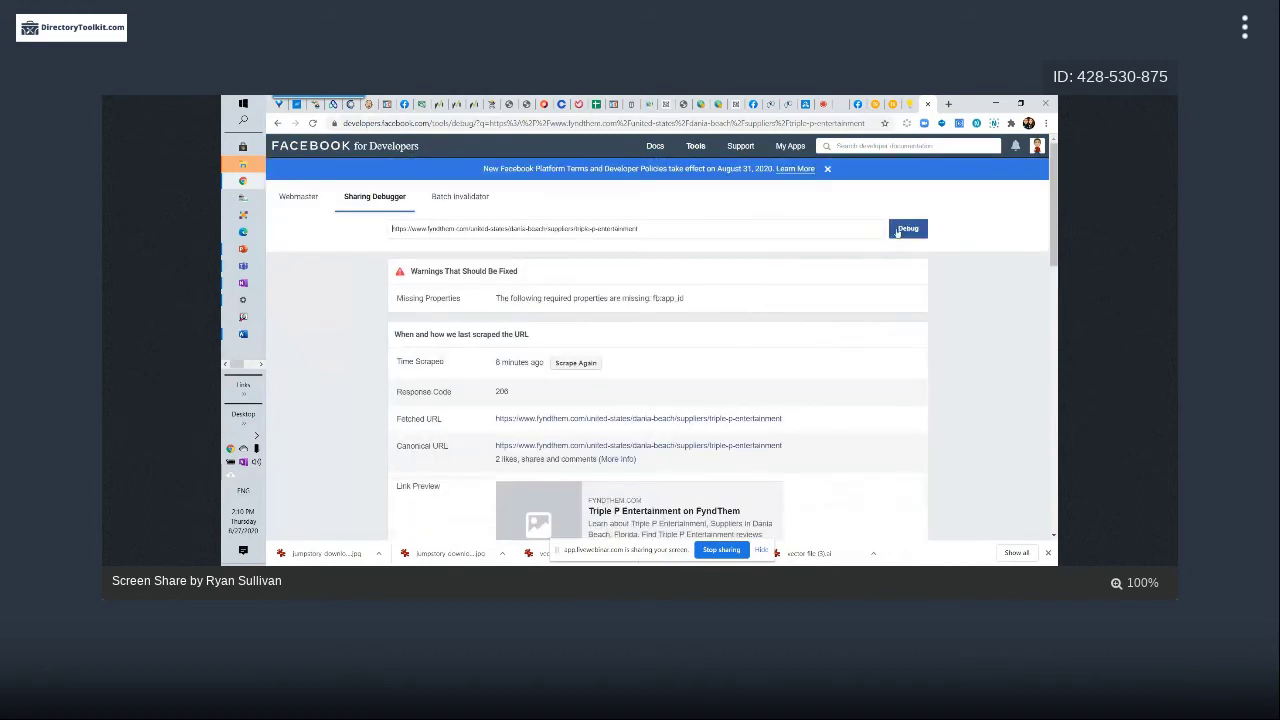
# Scrape the Triple P Entertainment listing again and review the placeholder-image link preview
pyautogui.click(576, 363)
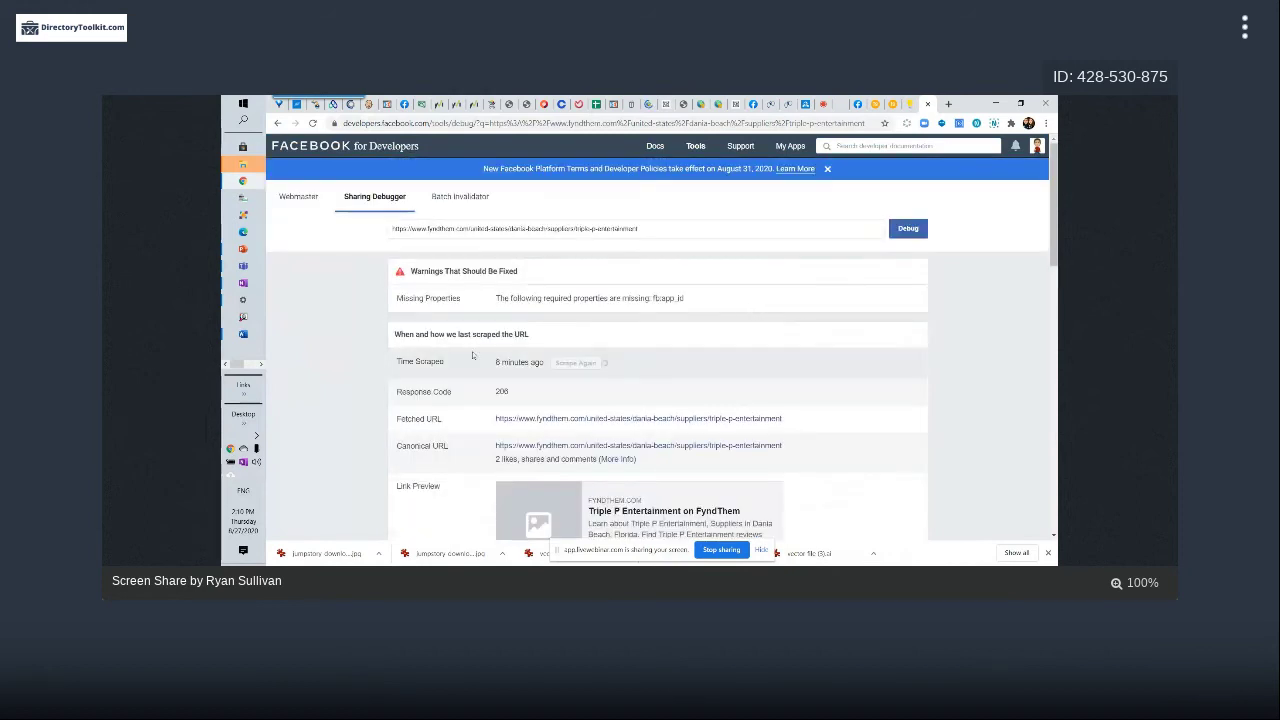
pyautogui.scroll(-1, 644, 370)
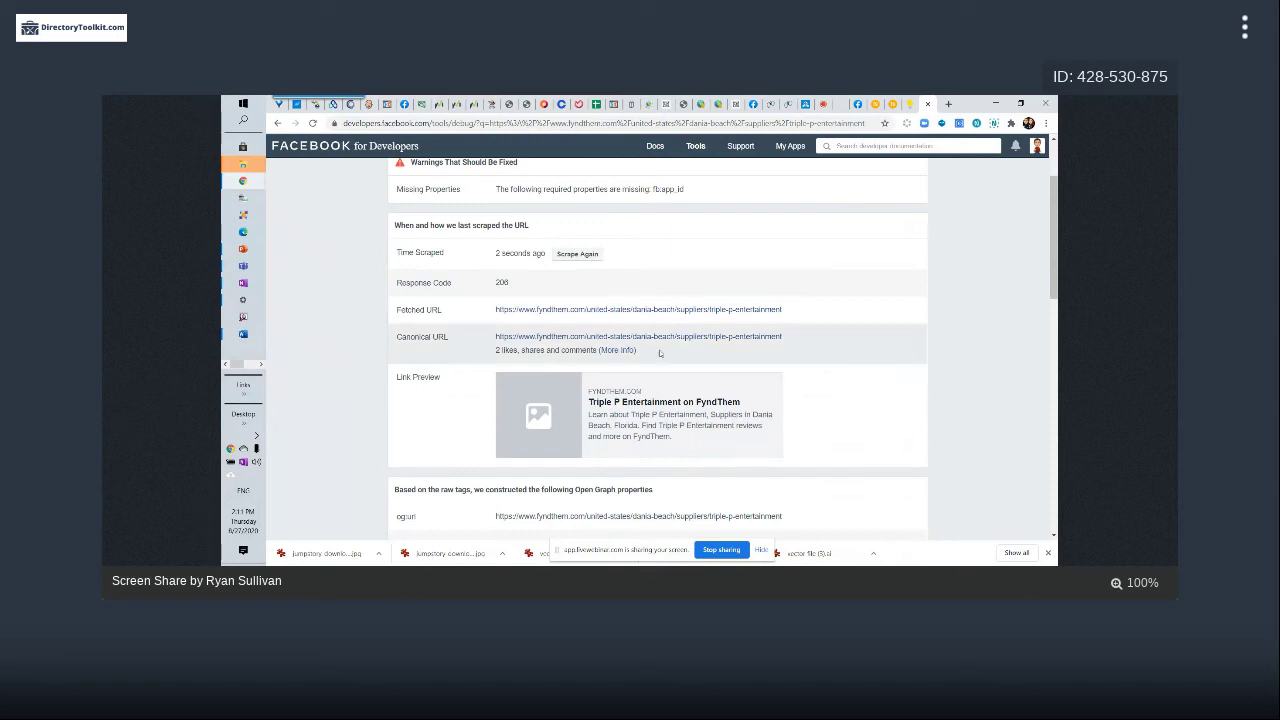
pyautogui.scroll(-3, 890, 303)
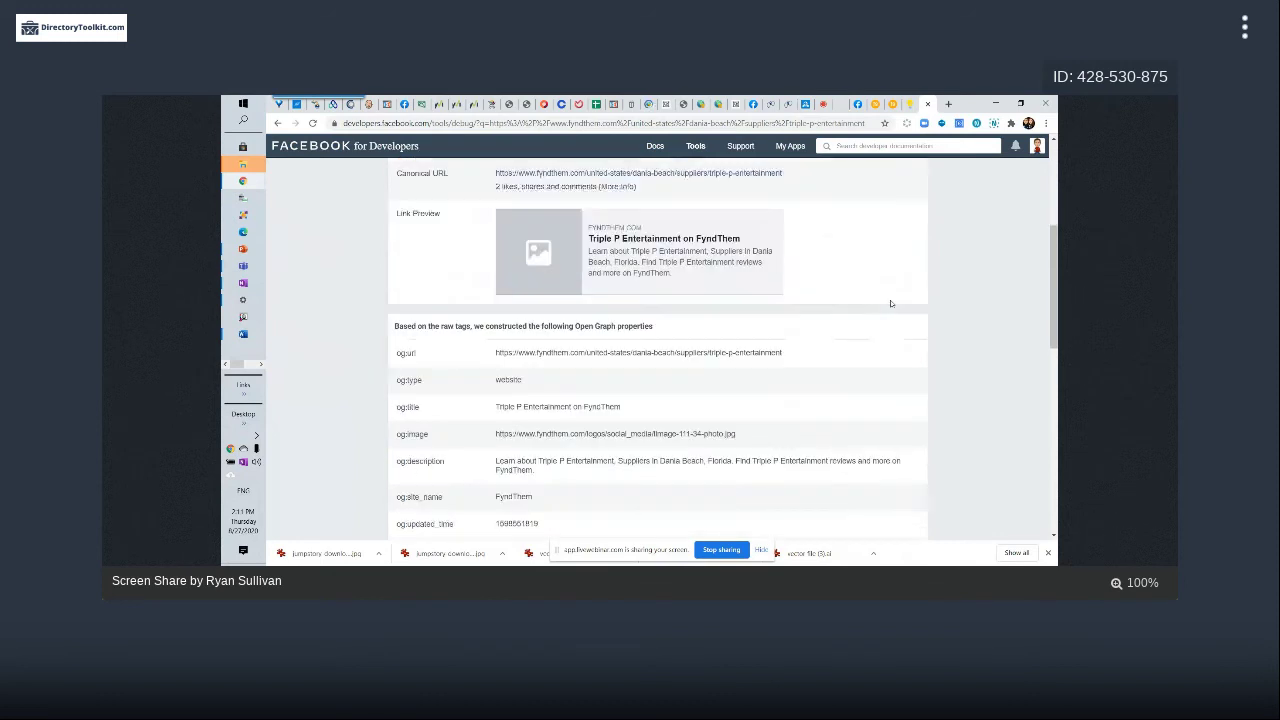
pyautogui.scroll(-1, 891, 303)
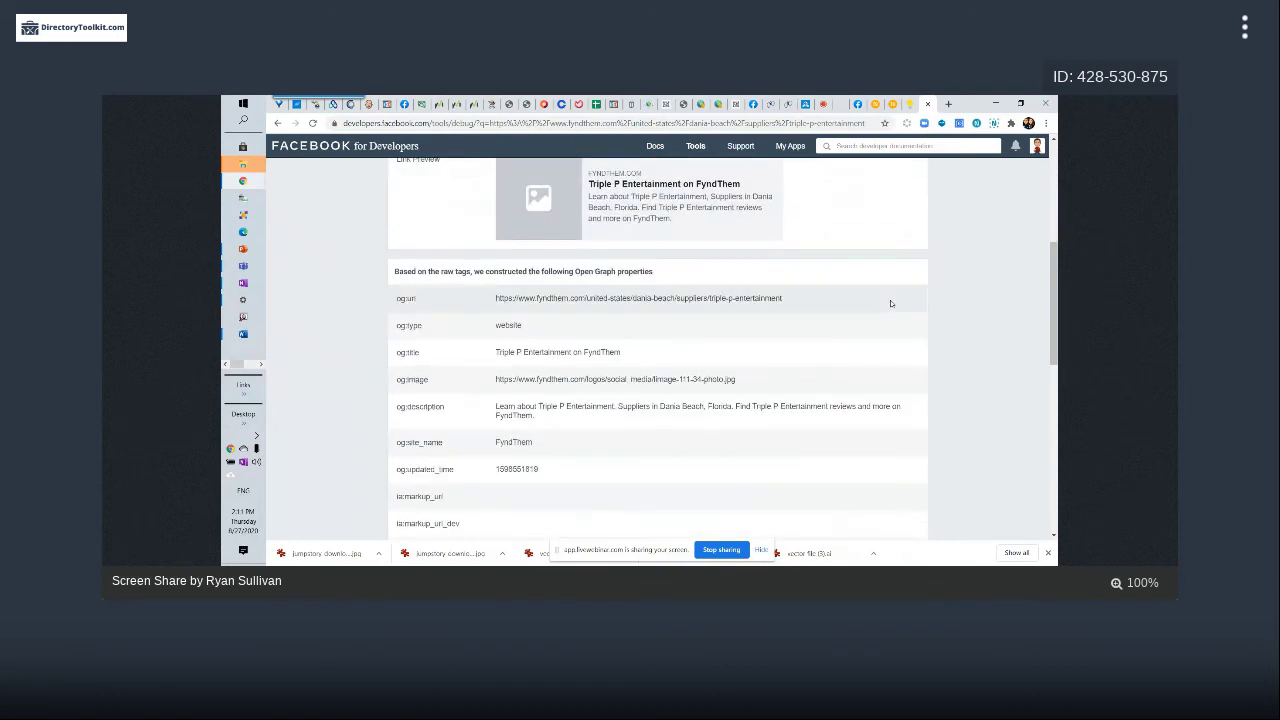
pyautogui.scroll(1, 891, 303)
pyautogui.scroll(-1, 891, 303)
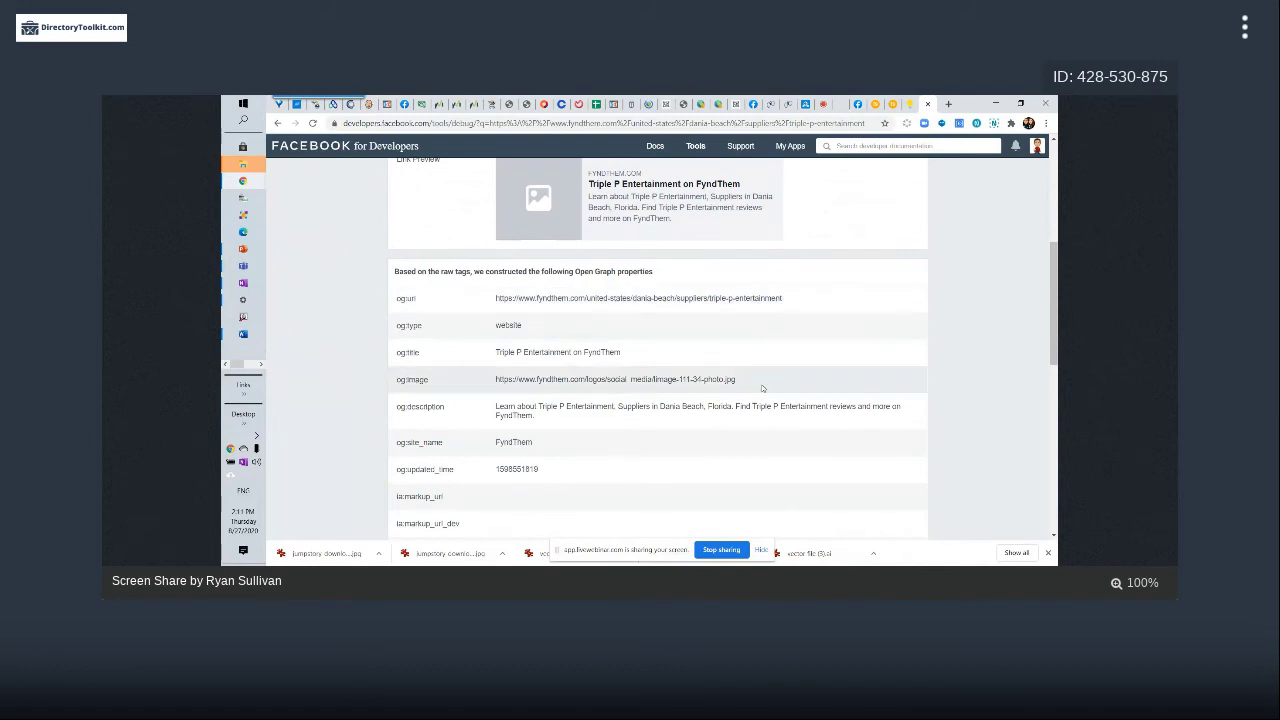
pyautogui.scroll(-2, 760, 384)
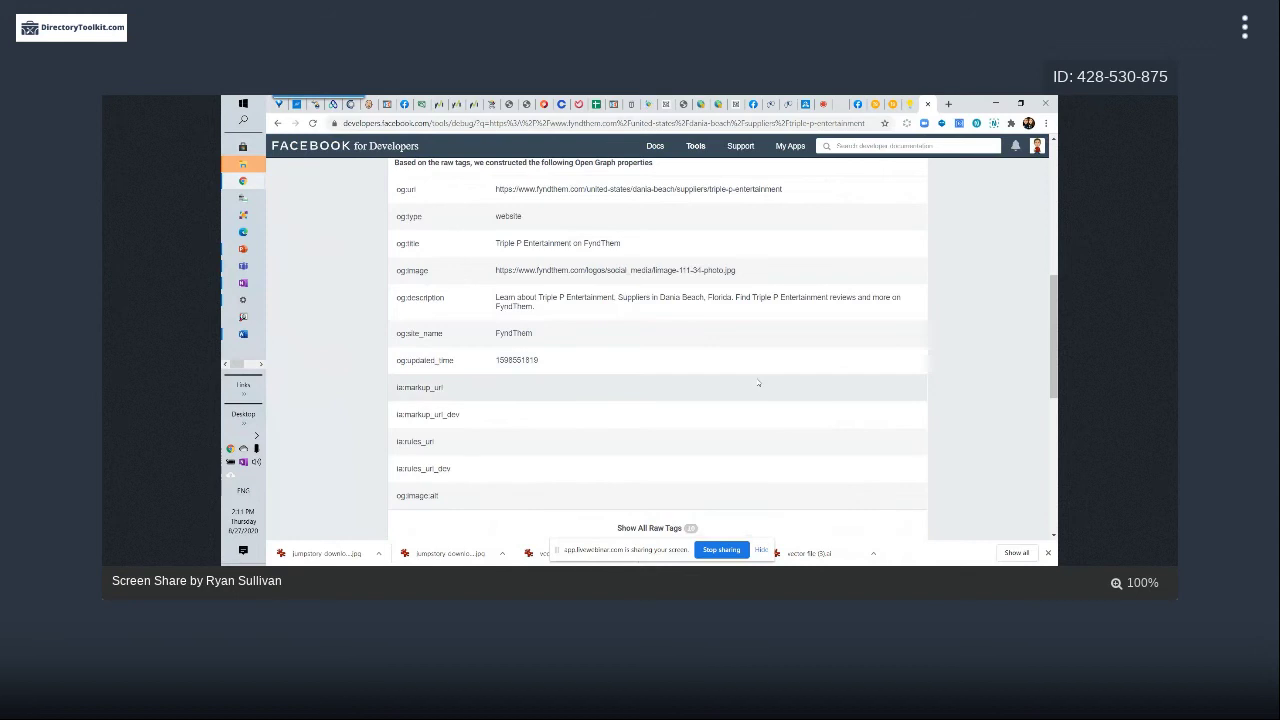
pyautogui.scroll(-3, 758, 382)
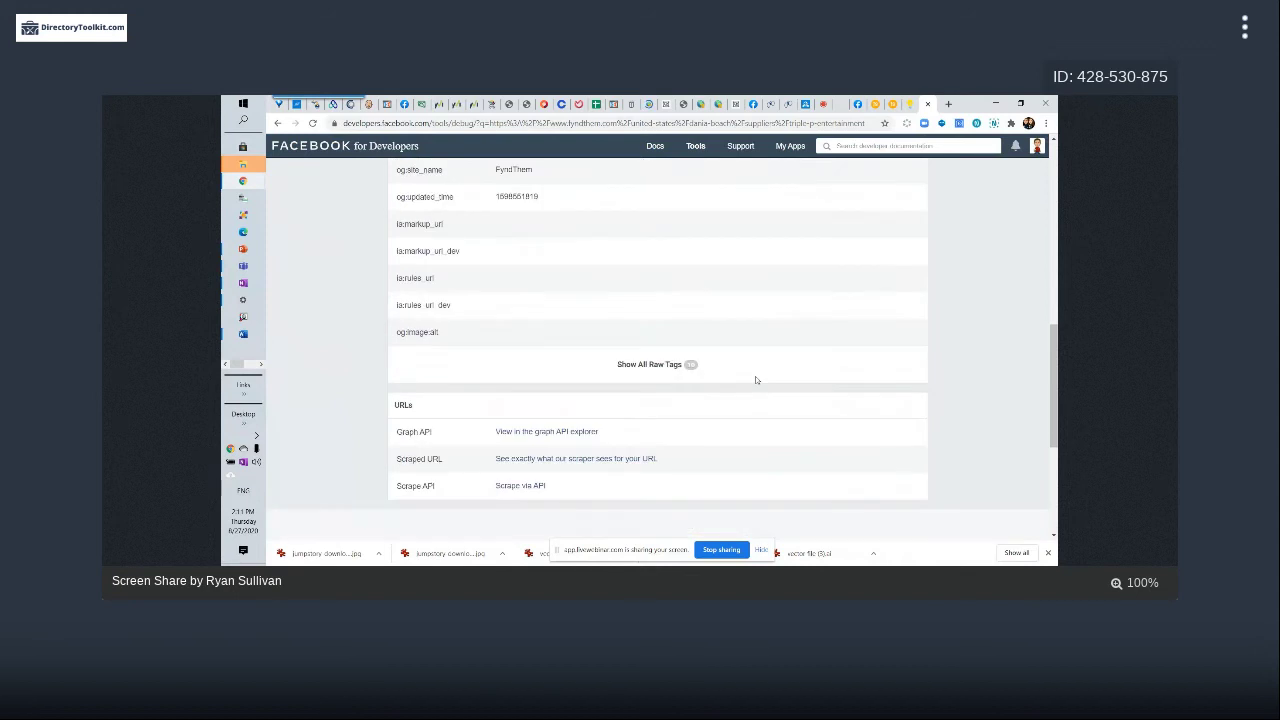
pyautogui.scroll(9, 756, 379)
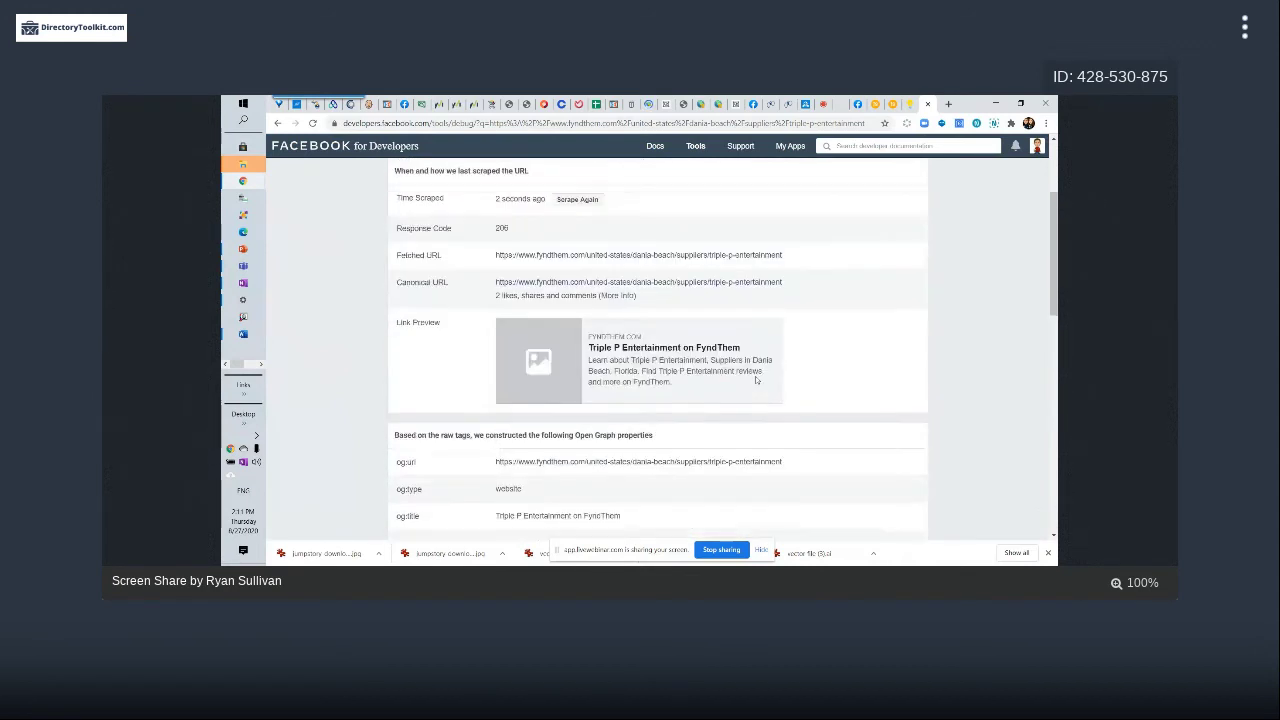
pyautogui.scroll(1, 755, 379)
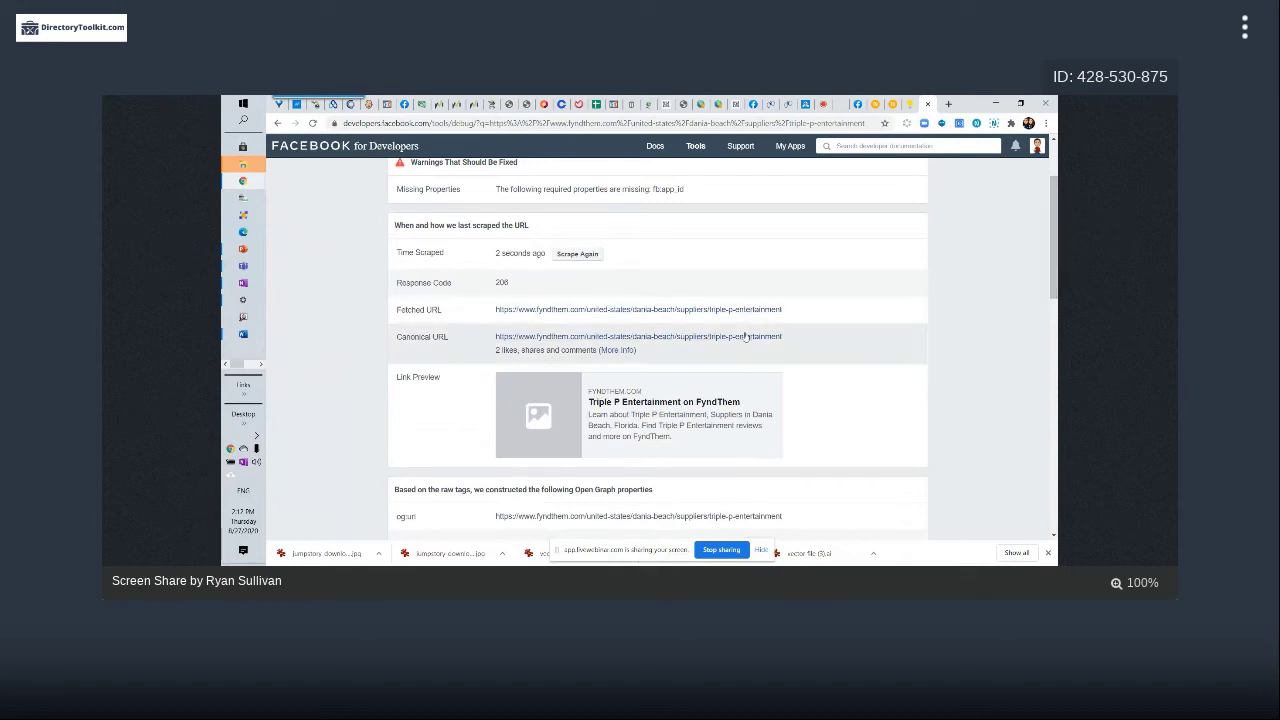
# Dismiss the Chrome video activity notification and scroll back to the top of the results
pyautogui.scroll(-1, 745, 337)
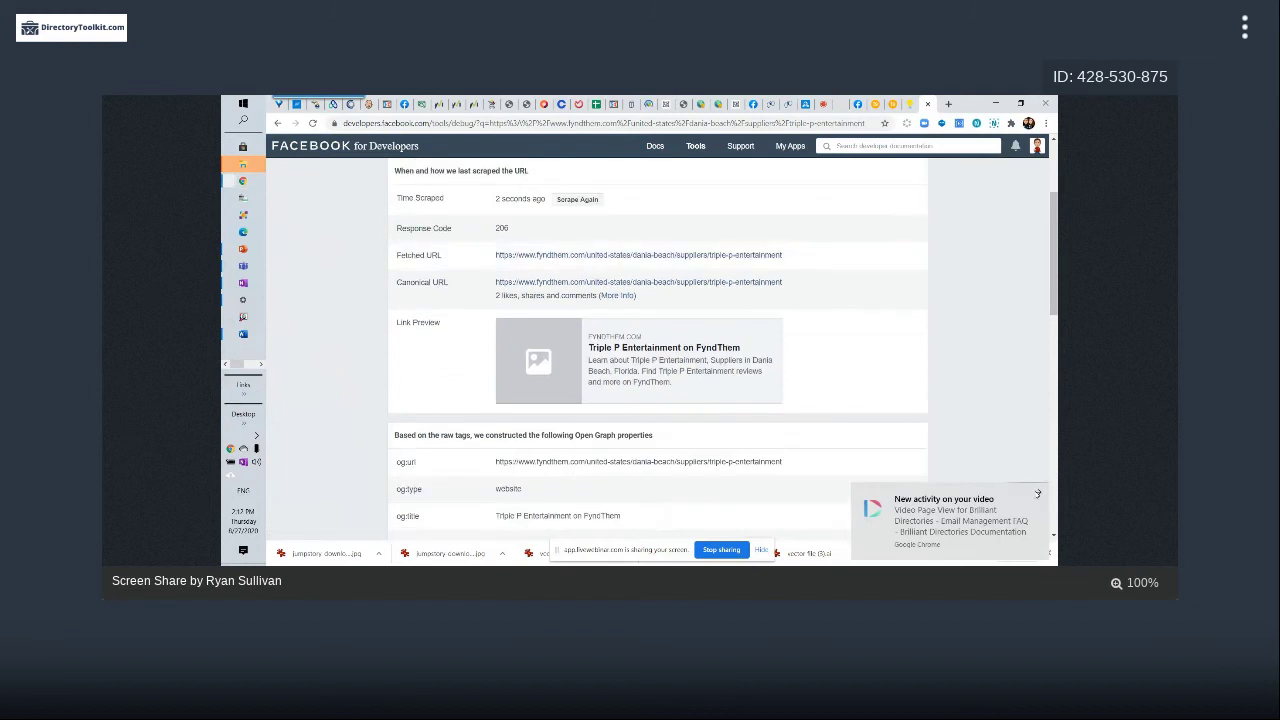
pyautogui.click(1038, 493)
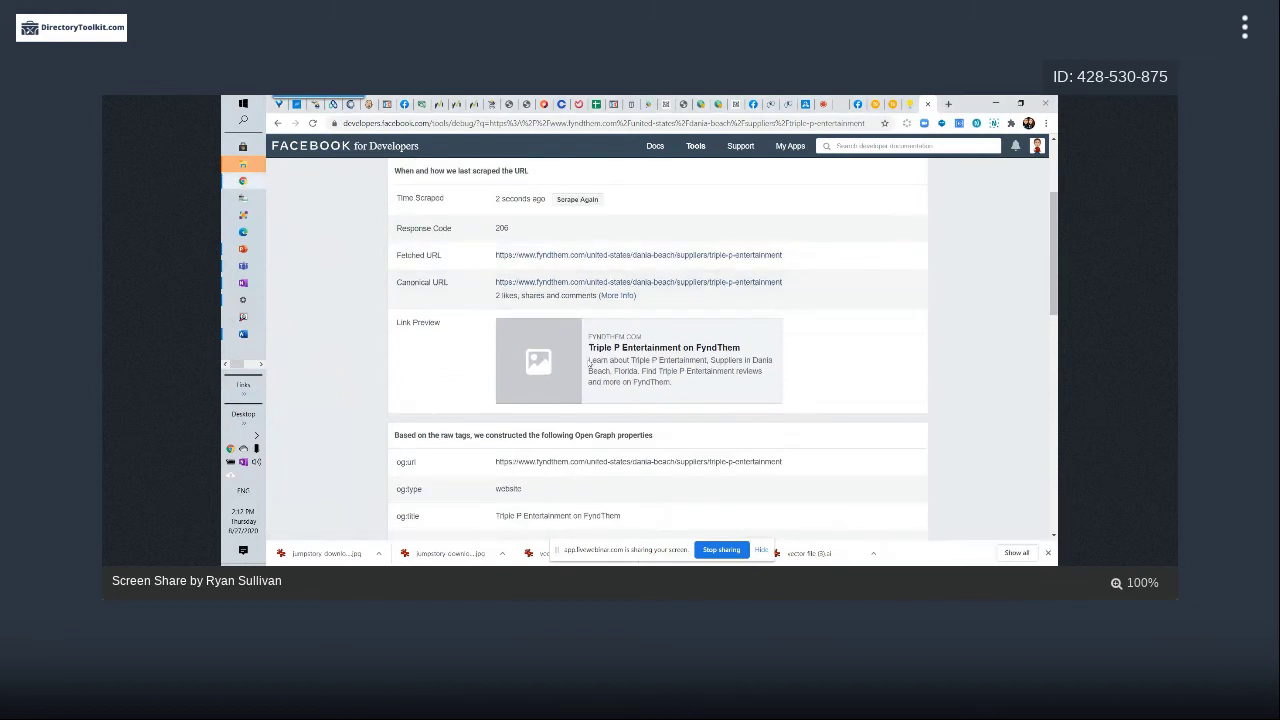
pyautogui.scroll(3, 678, 300)
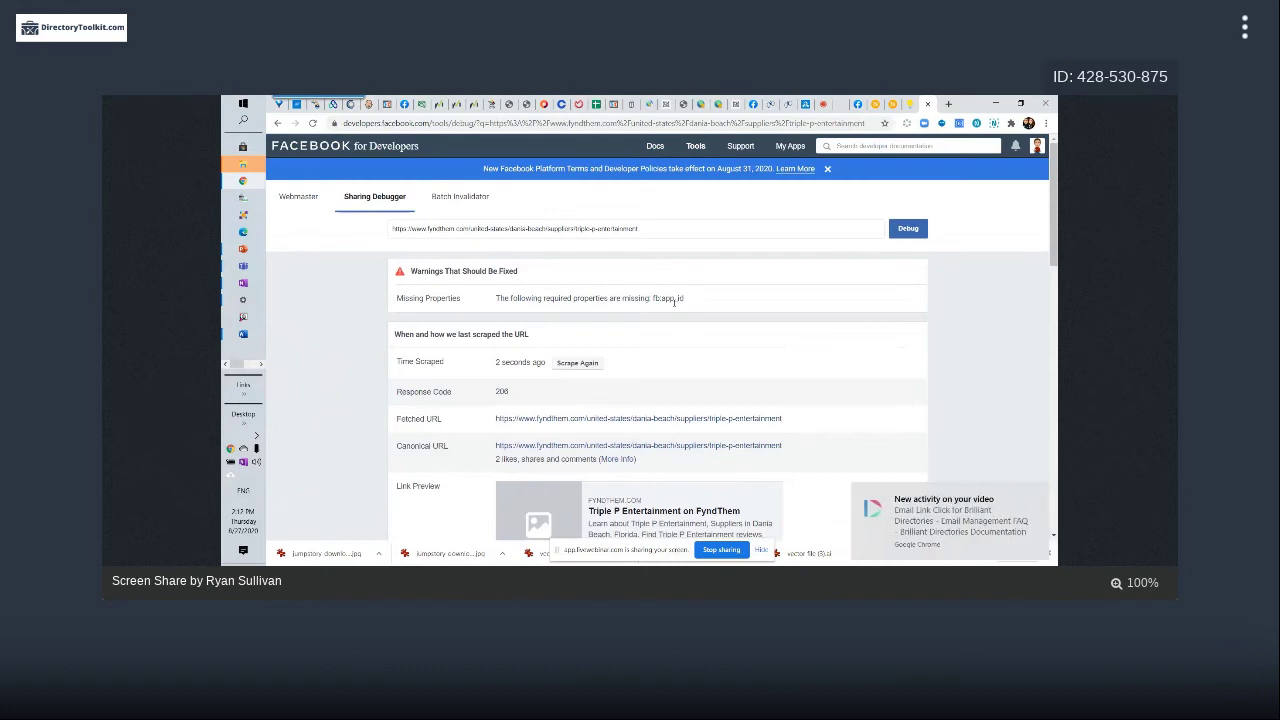
pyautogui.click(1040, 497)
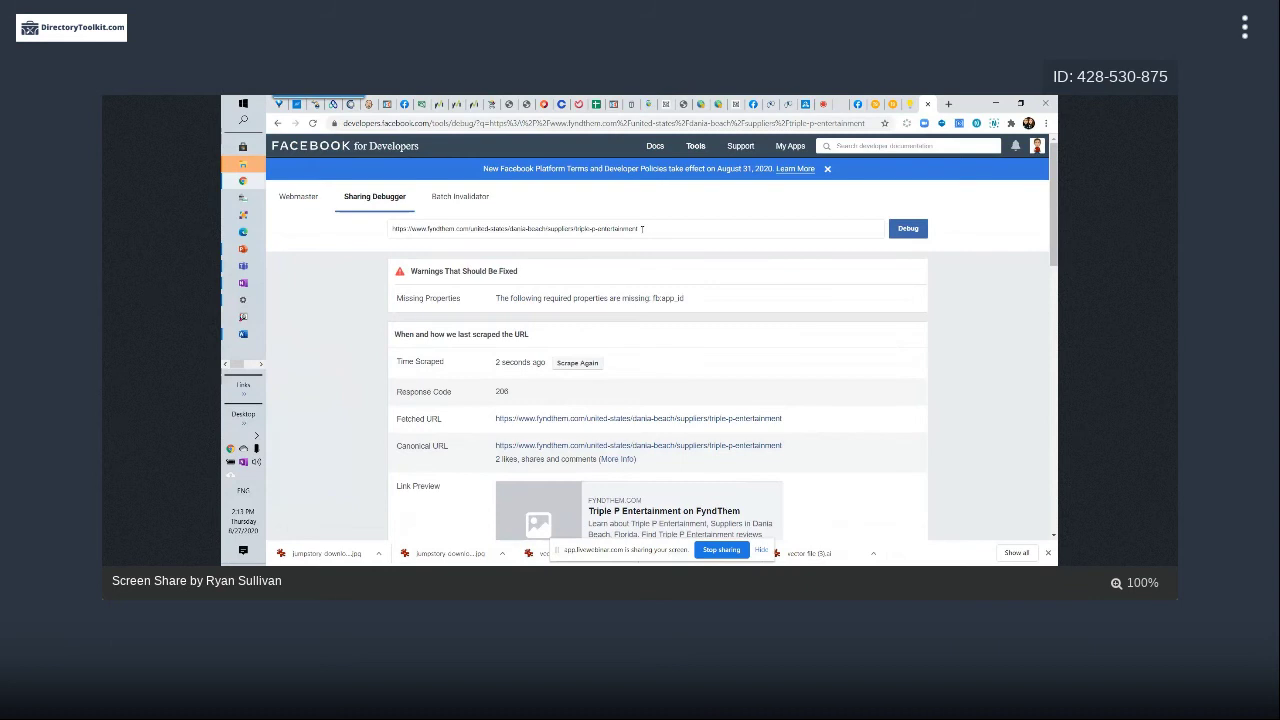
# Launch Firefox from the Start menu's app list using the alphabetical index letter F
pyautogui.click(239, 105)
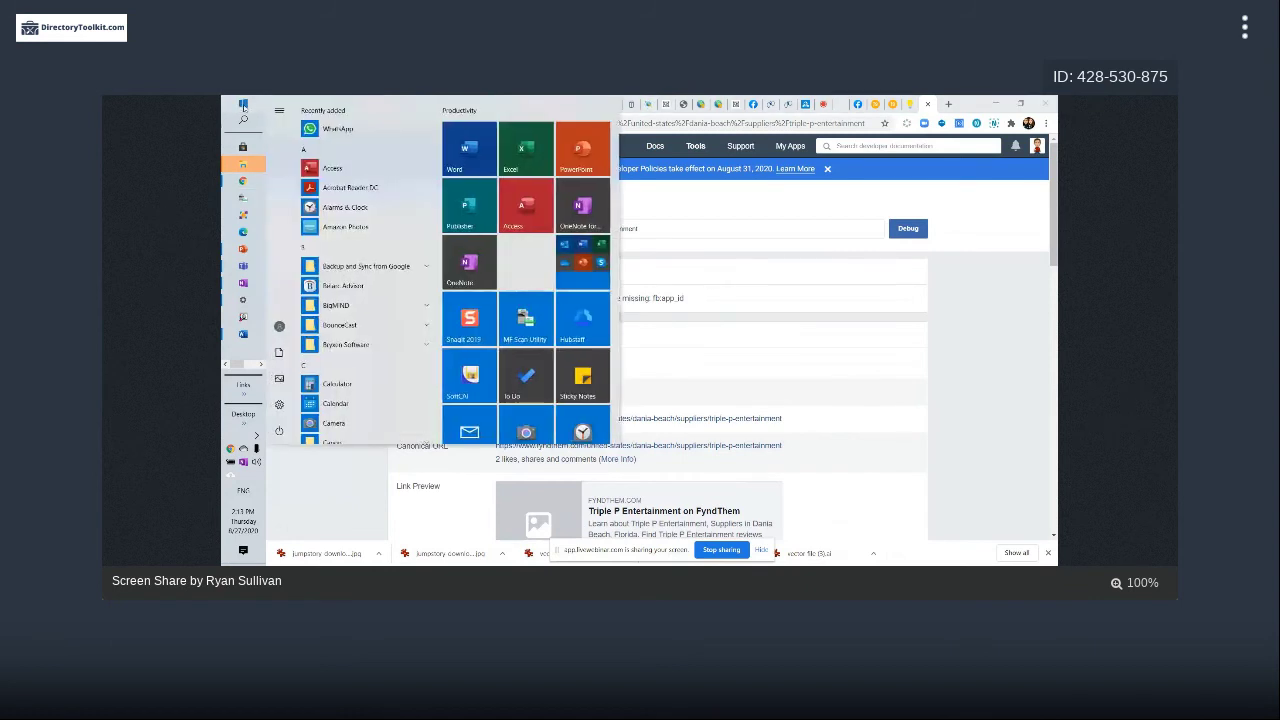
pyautogui.click(241, 106)
pyautogui.click(242, 106)
pyautogui.click(357, 247)
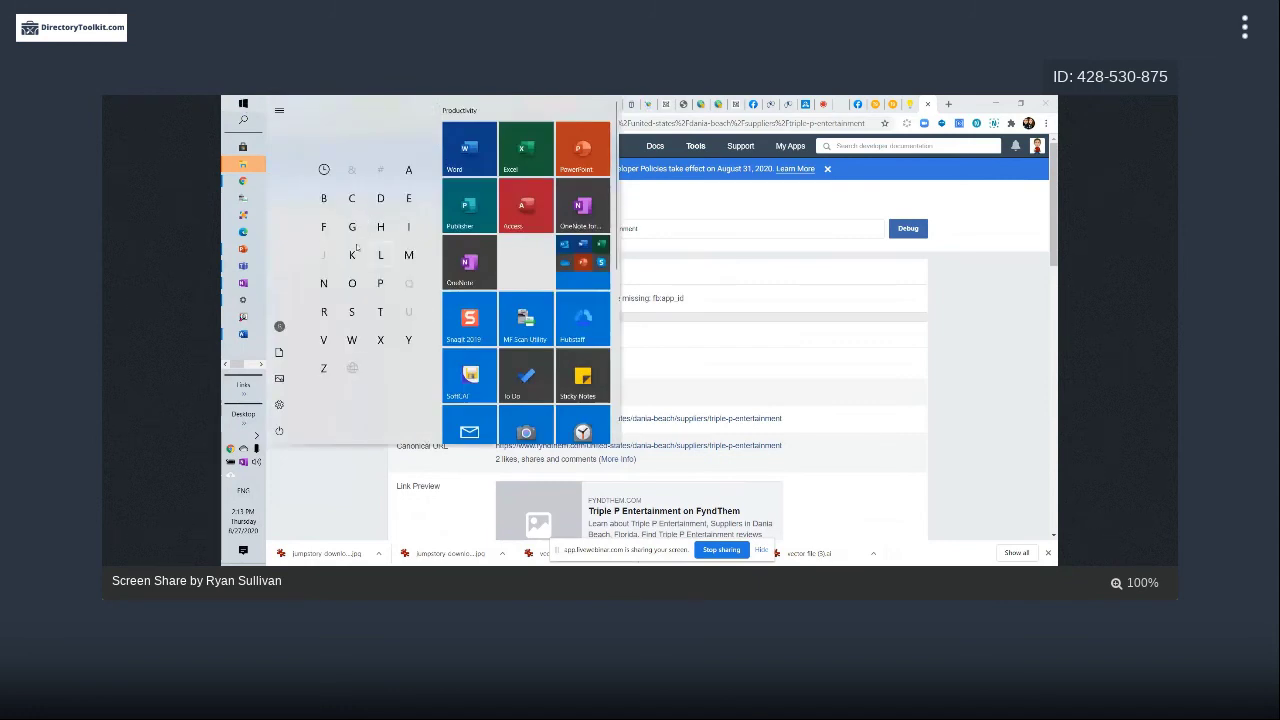
pyautogui.click(352, 226)
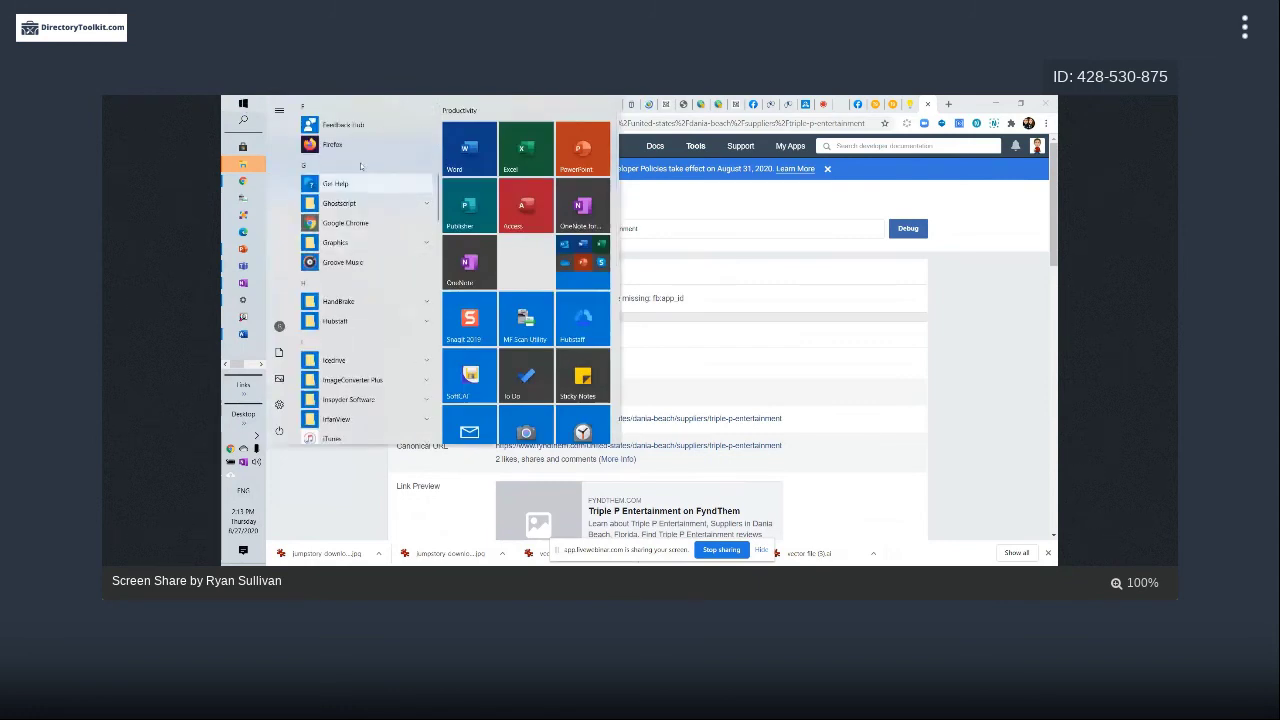
pyautogui.click(851, 240)
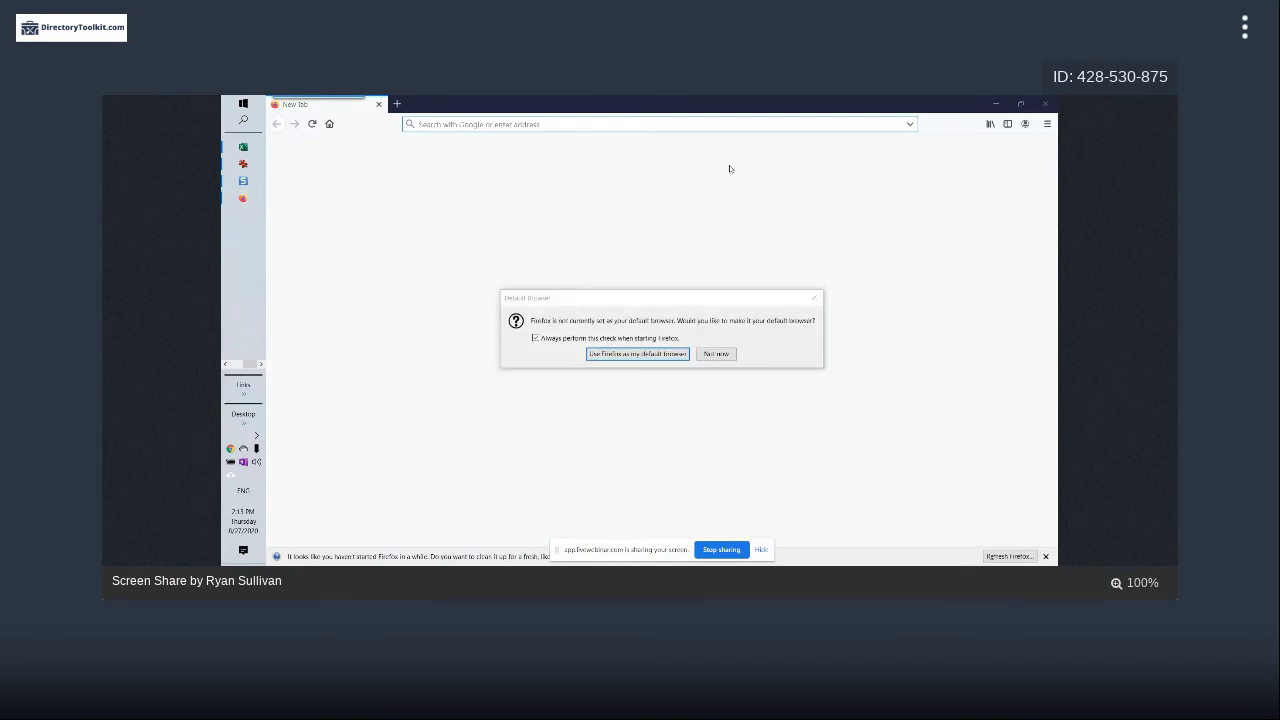
# Copy the Sharing Debugger address from Chrome and load the debugger page in Firefox
pyautogui.hotkey('alt', 'F4')
pyautogui.moveTo(497, 123); pyautogui.dragTo(328, 127)
pyautogui.hotkey('ctrl', 'c')
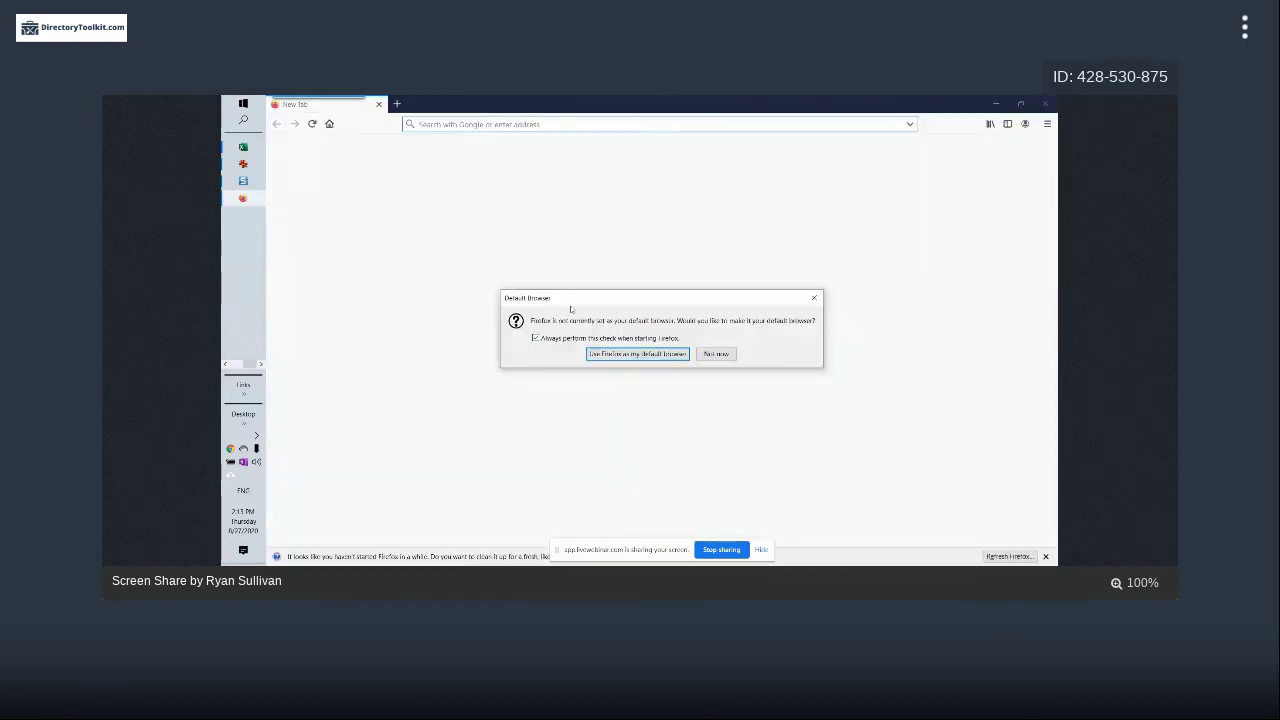
pyautogui.click(446, 123)
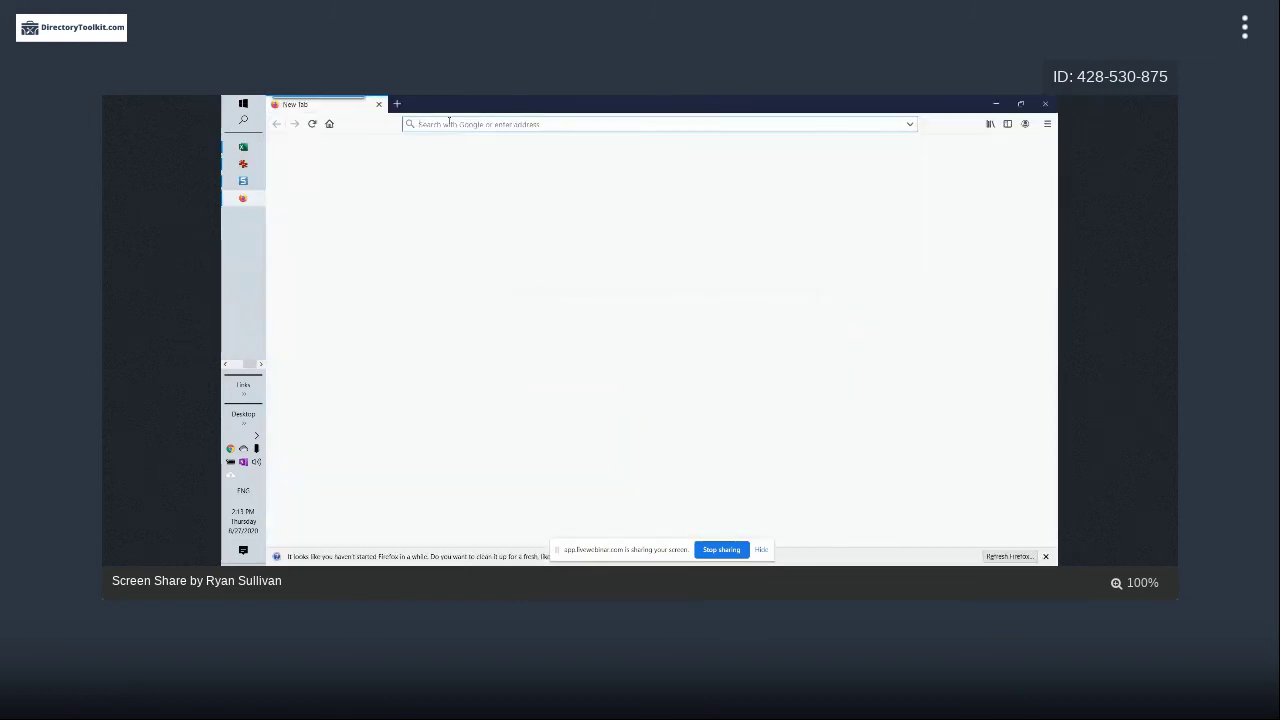
pyautogui.hotkey('ctrl', 'v')
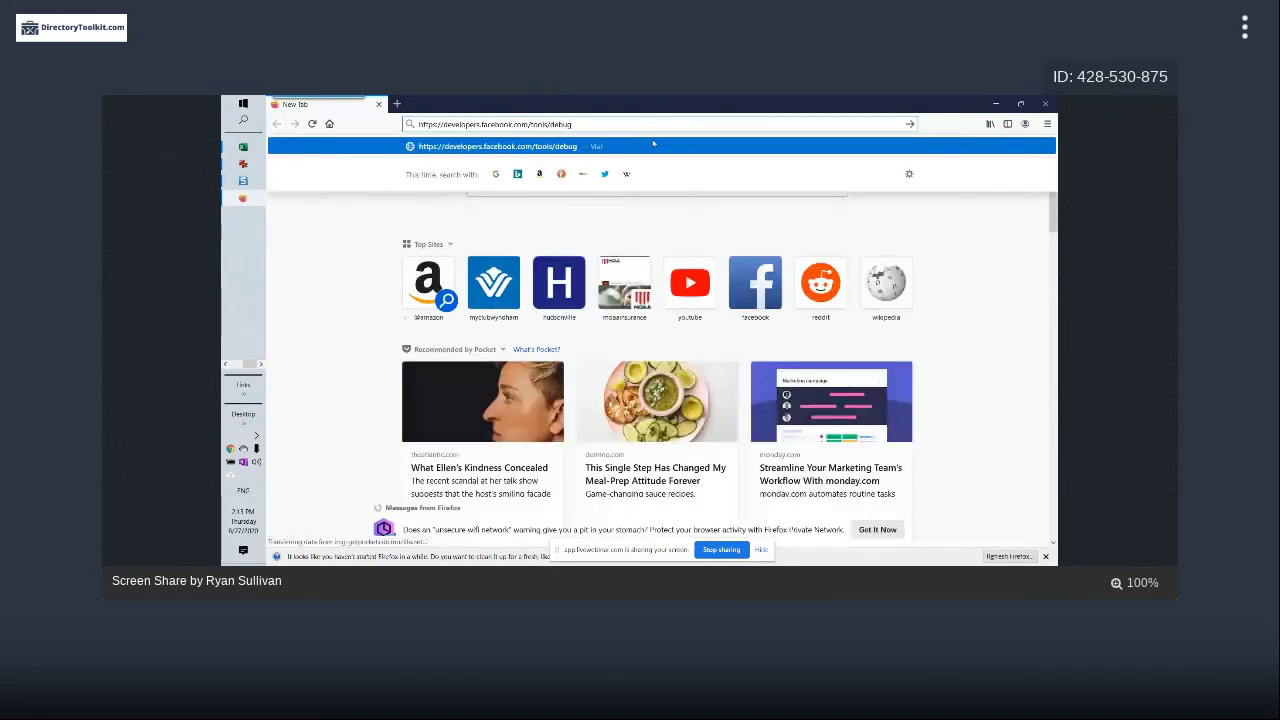
pyautogui.press('Return')
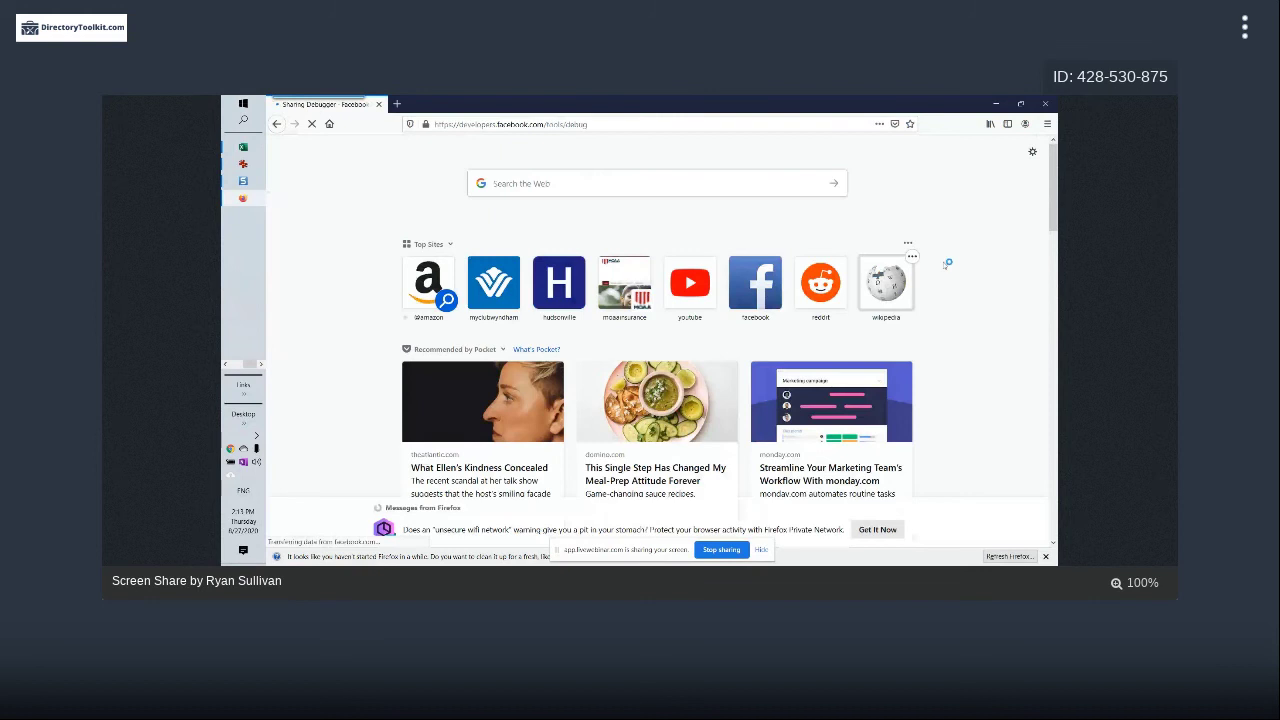
pyautogui.tripleClick(392, 226)
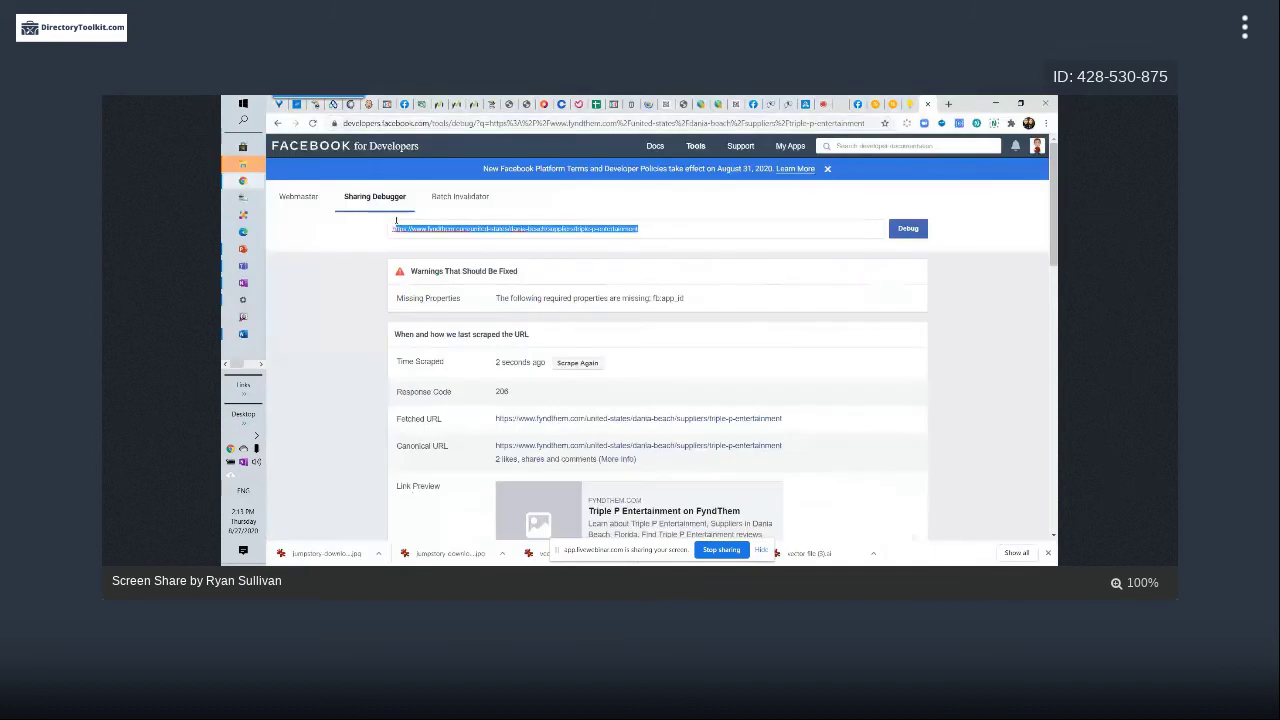
pyautogui.hotkey('alt', 'Tab')
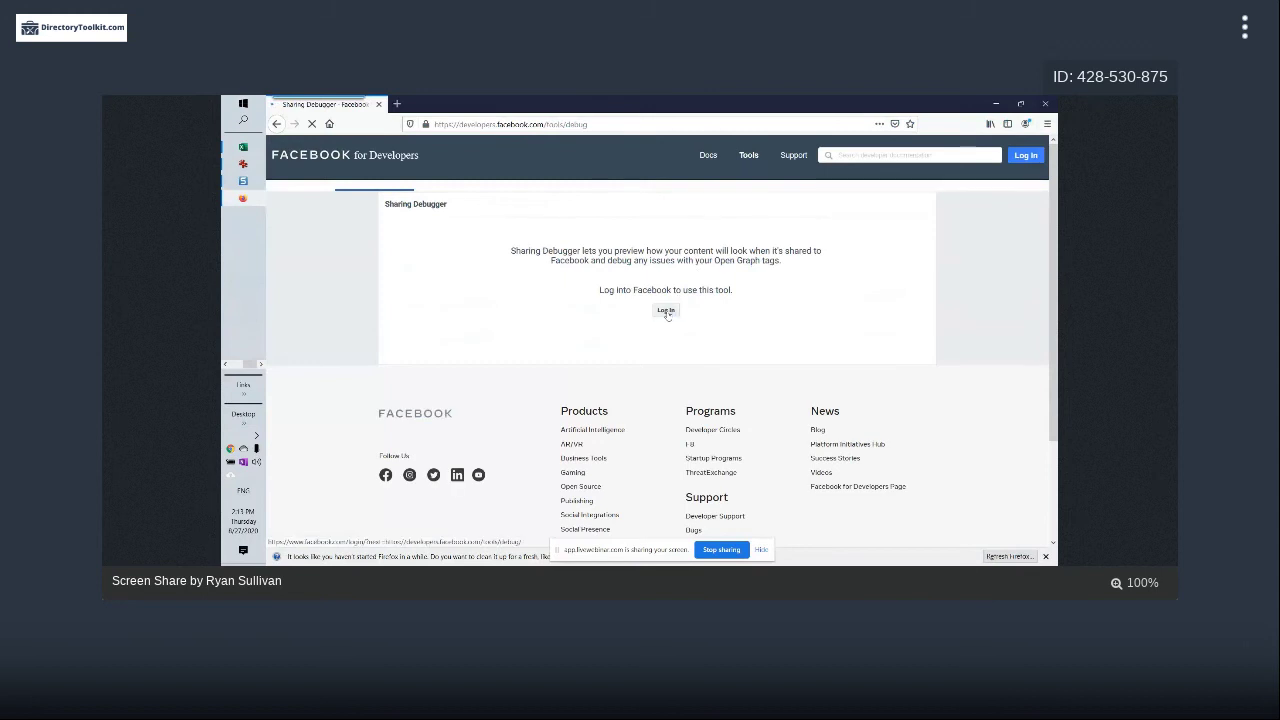
# Begin the Facebook login in Firefox and enter the account e-mail address
pyautogui.click(666, 311)
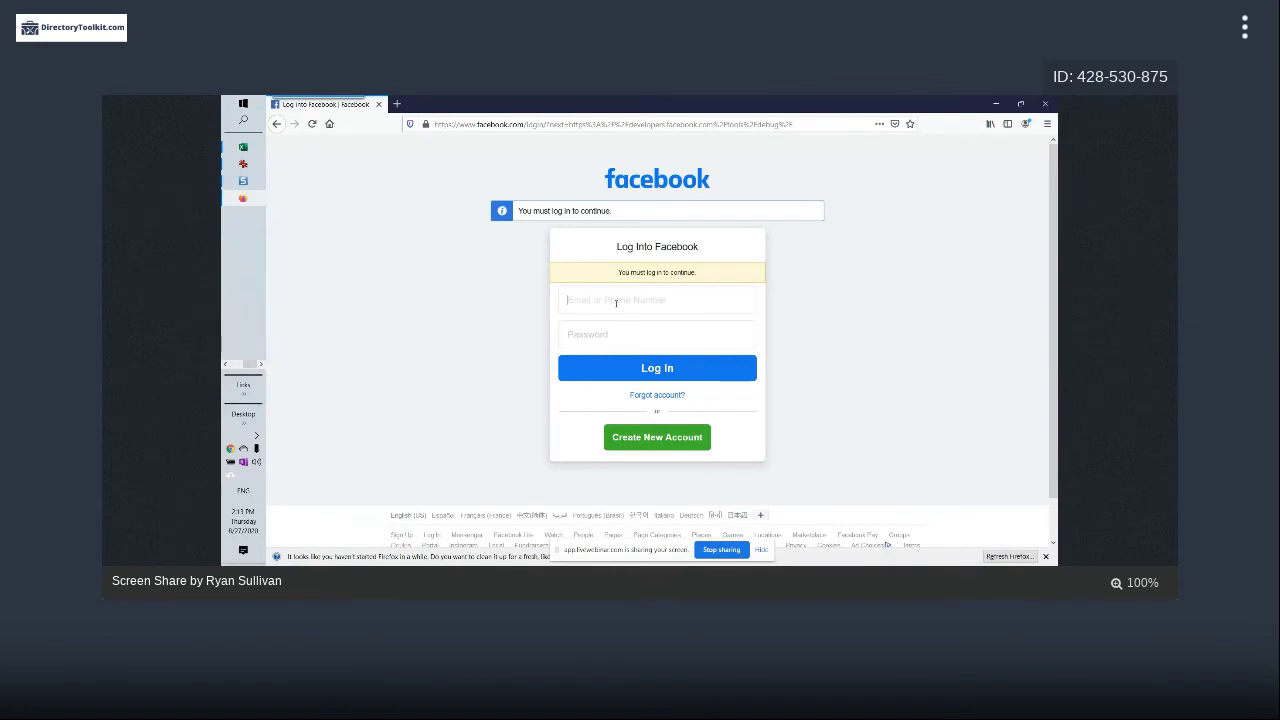
pyautogui.click(611, 300)
pyautogui.hotkey('alt', 'Tab')
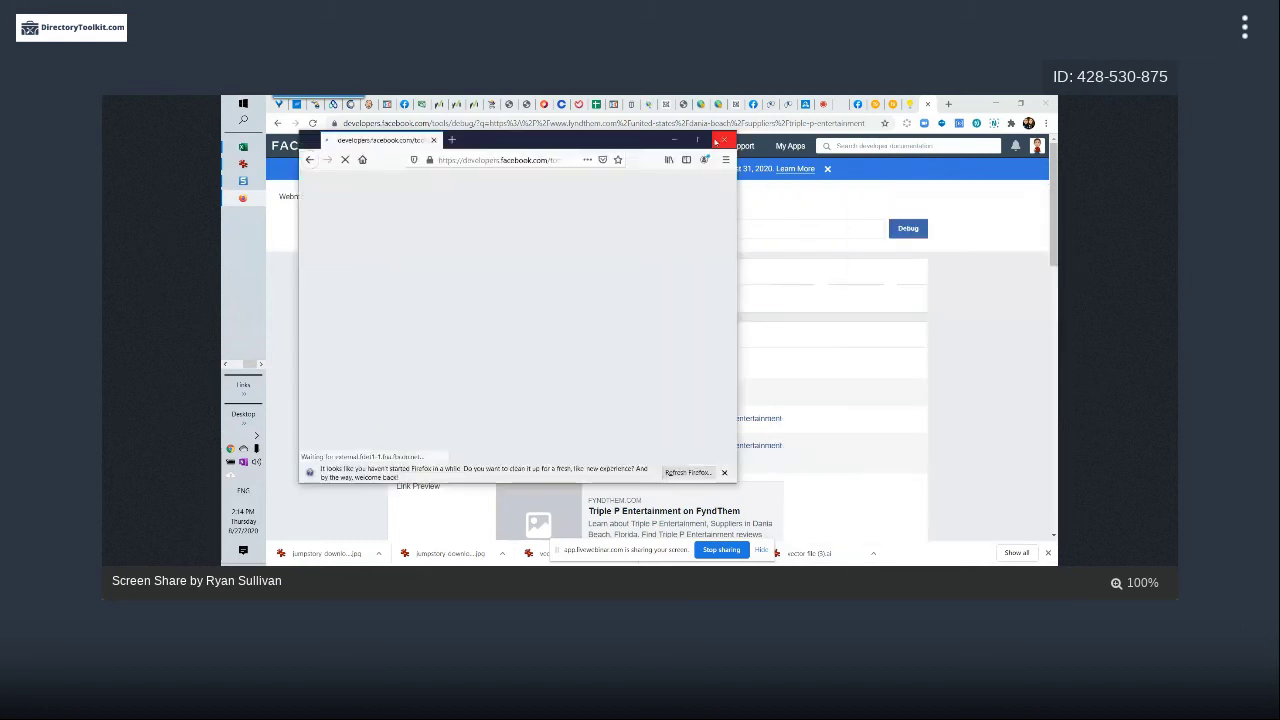
# Maximise the Firefox debugger and review the scrape showing the Triple P logo and og:image tags
pyautogui.click(716, 141)
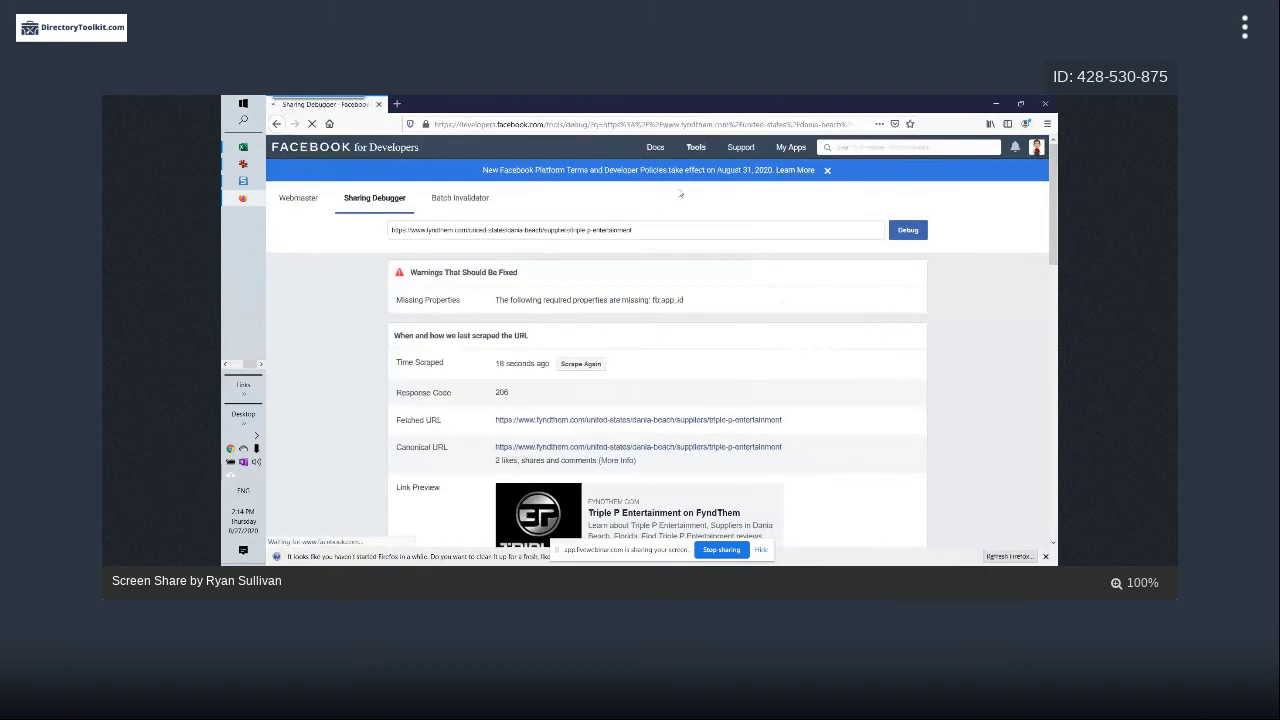
pyautogui.scroll(-2, 680, 193)
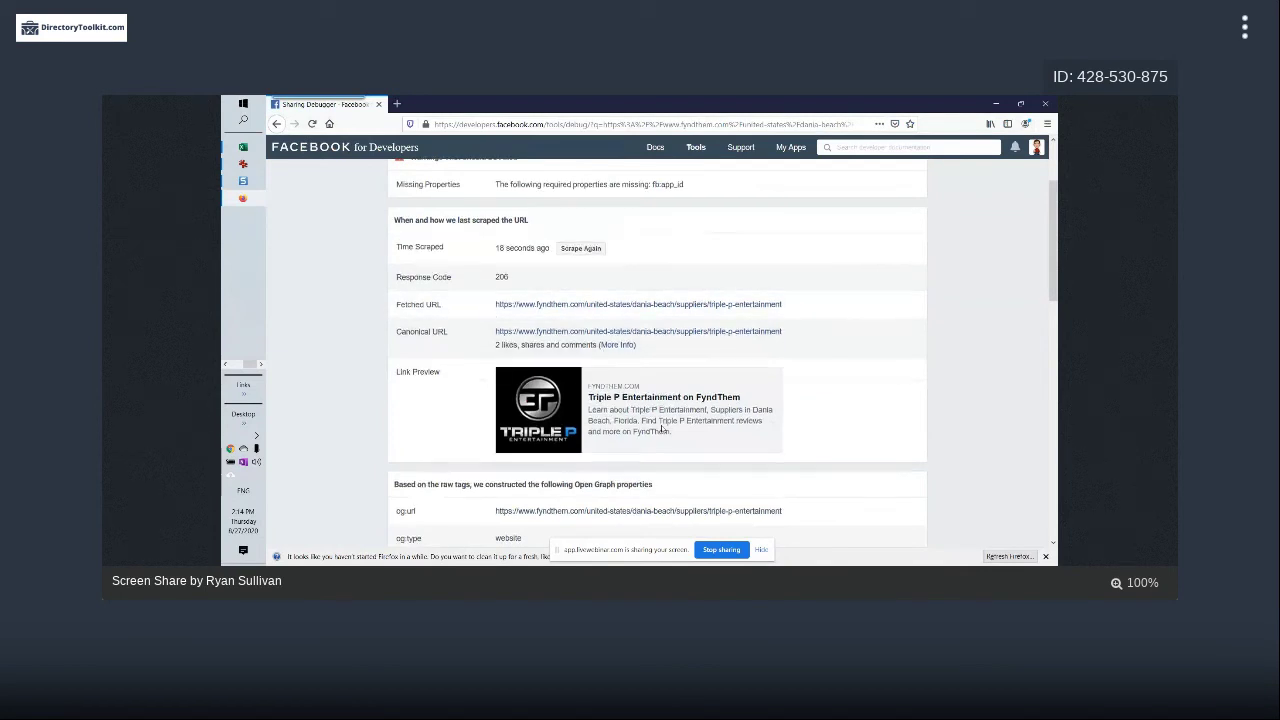
pyautogui.scroll(-2, 600, 440)
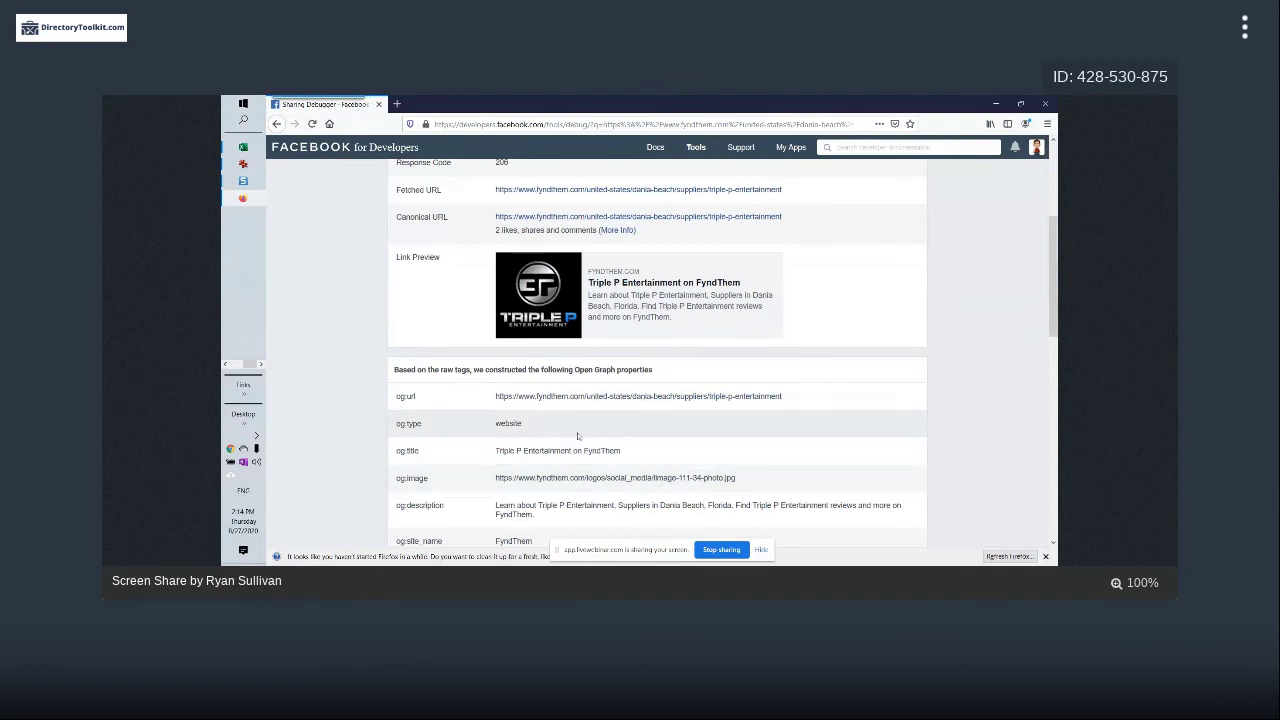
pyautogui.scroll(2, 577, 436)
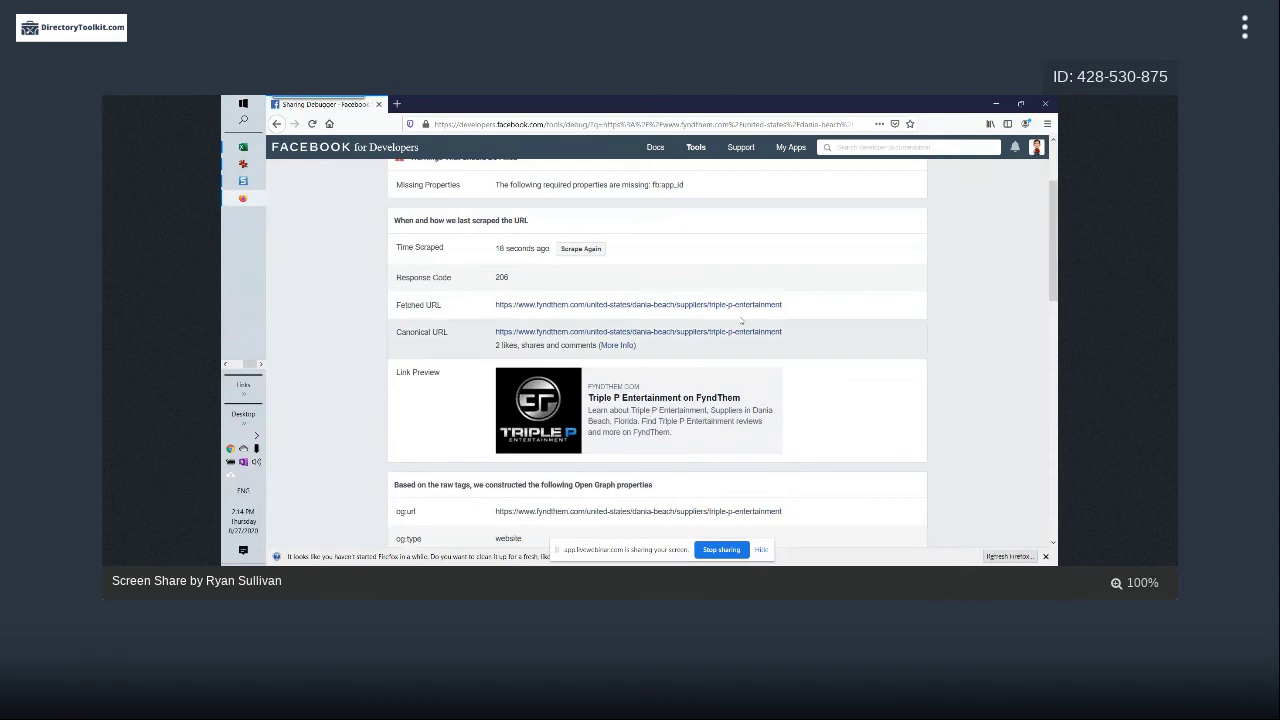
pyautogui.scroll(2, 575, 300)
pyautogui.scroll(-2, 575, 300)
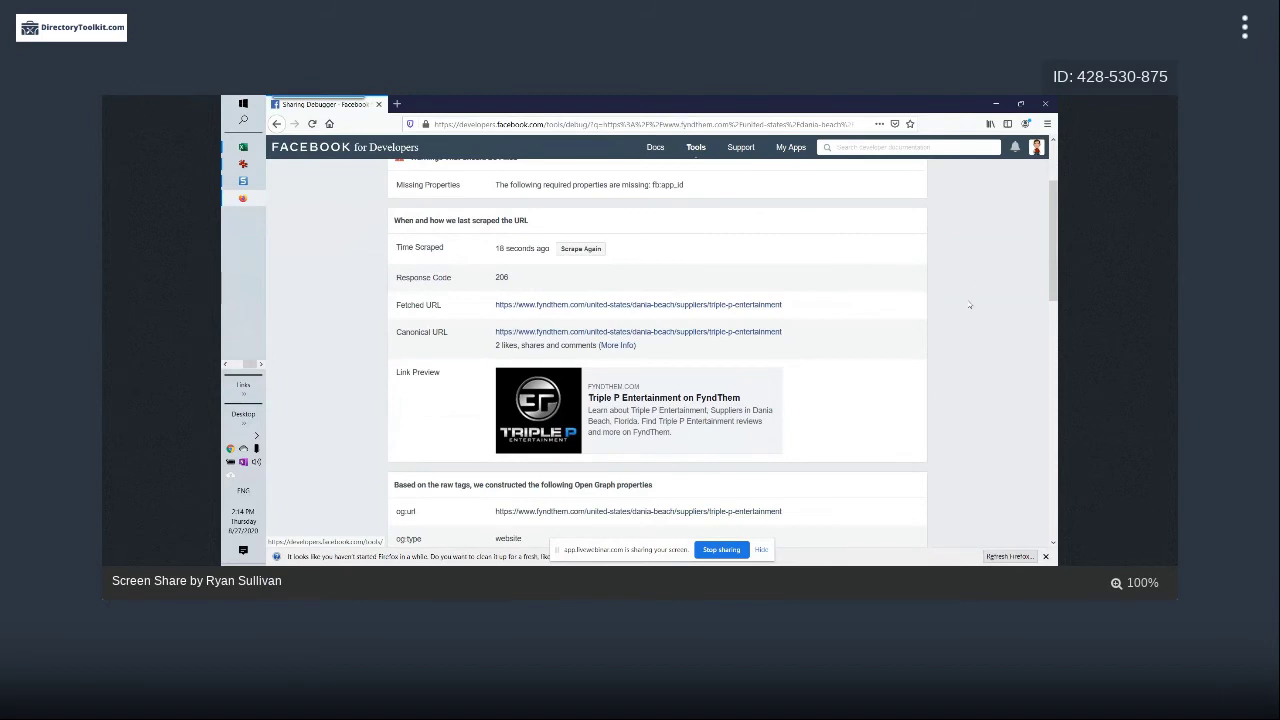
pyautogui.click(995, 103)
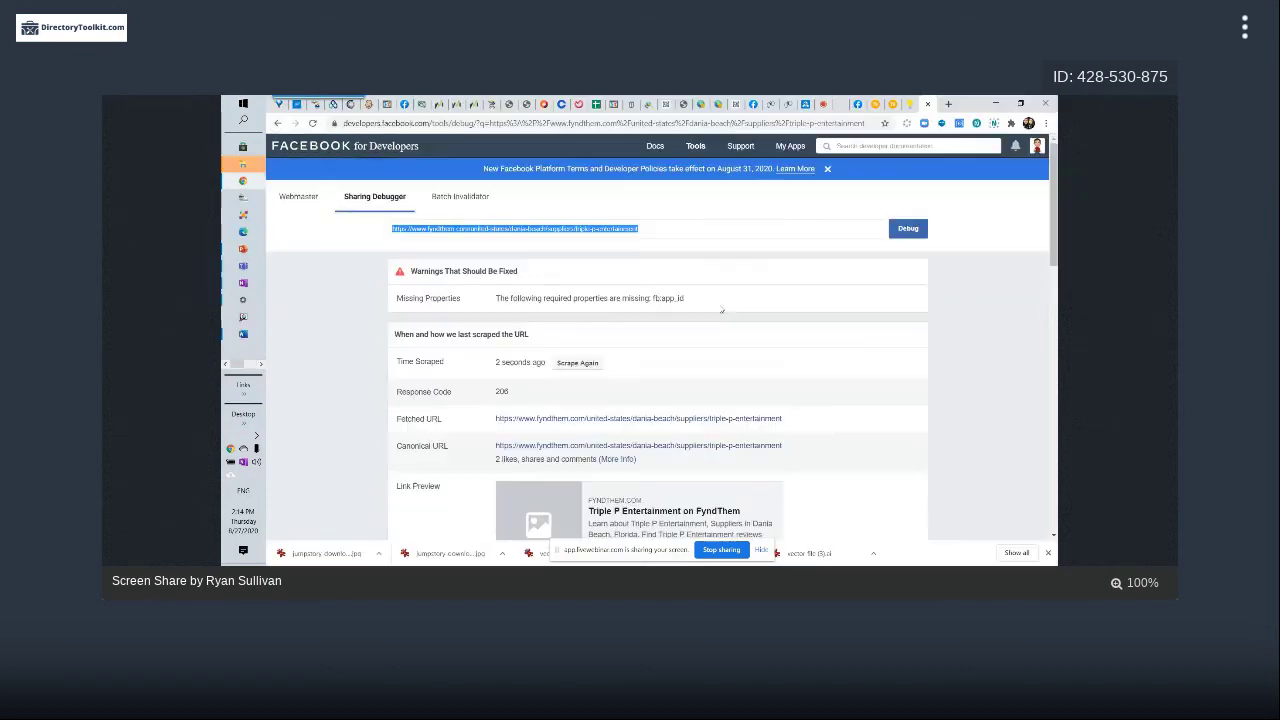
pyautogui.scroll(-3, 826, 285)
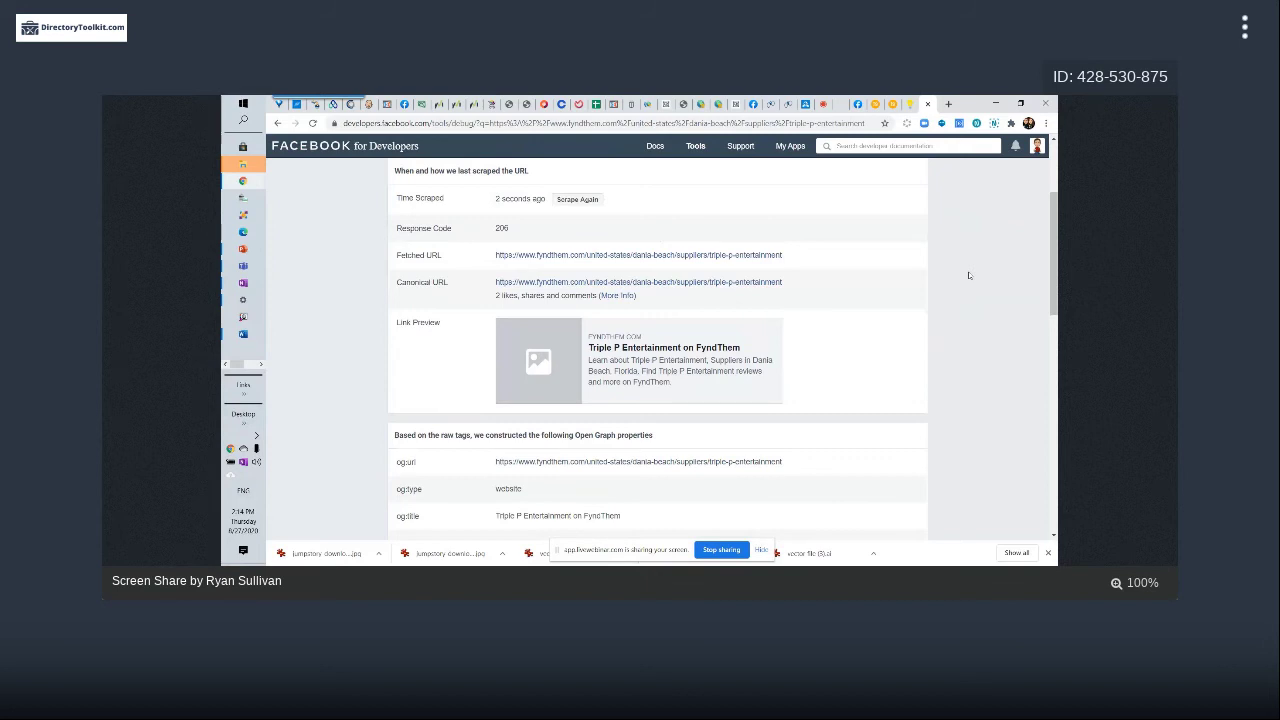
pyautogui.scroll(1, 968, 275)
pyautogui.scroll(-1, 968, 275)
pyautogui.moveTo(1055, 266); pyautogui.dragTo(1055, 216)
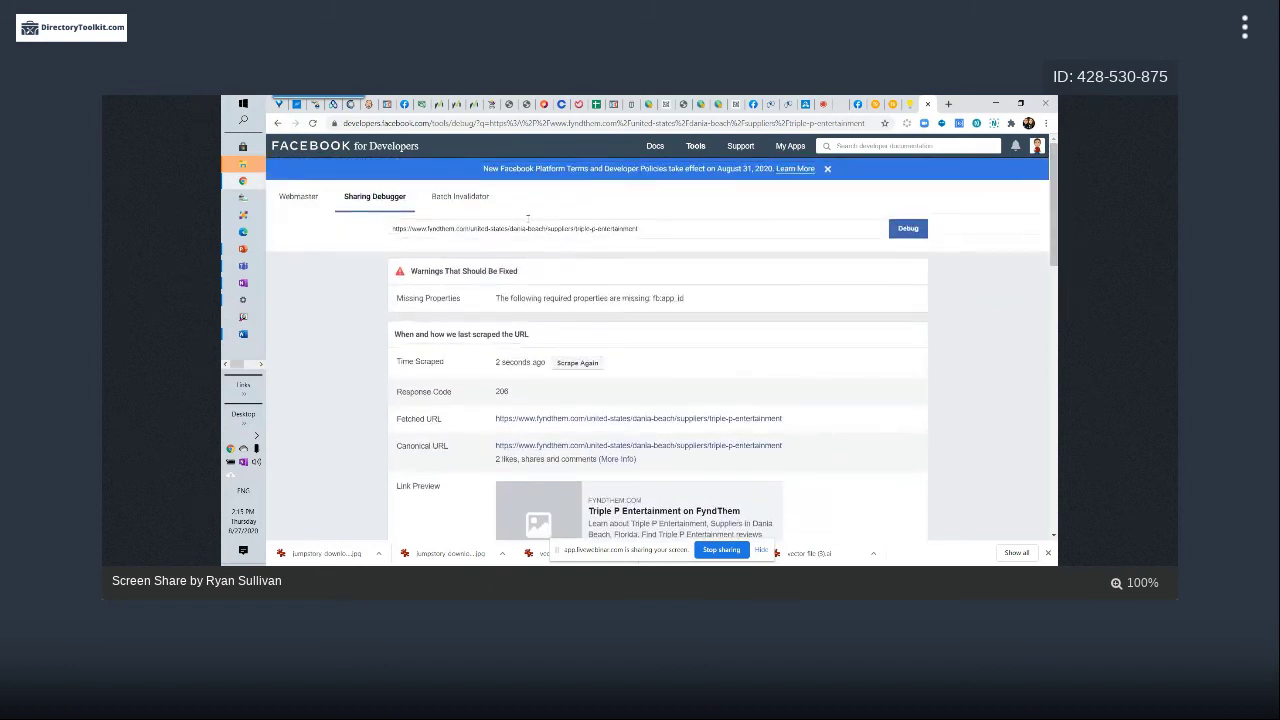